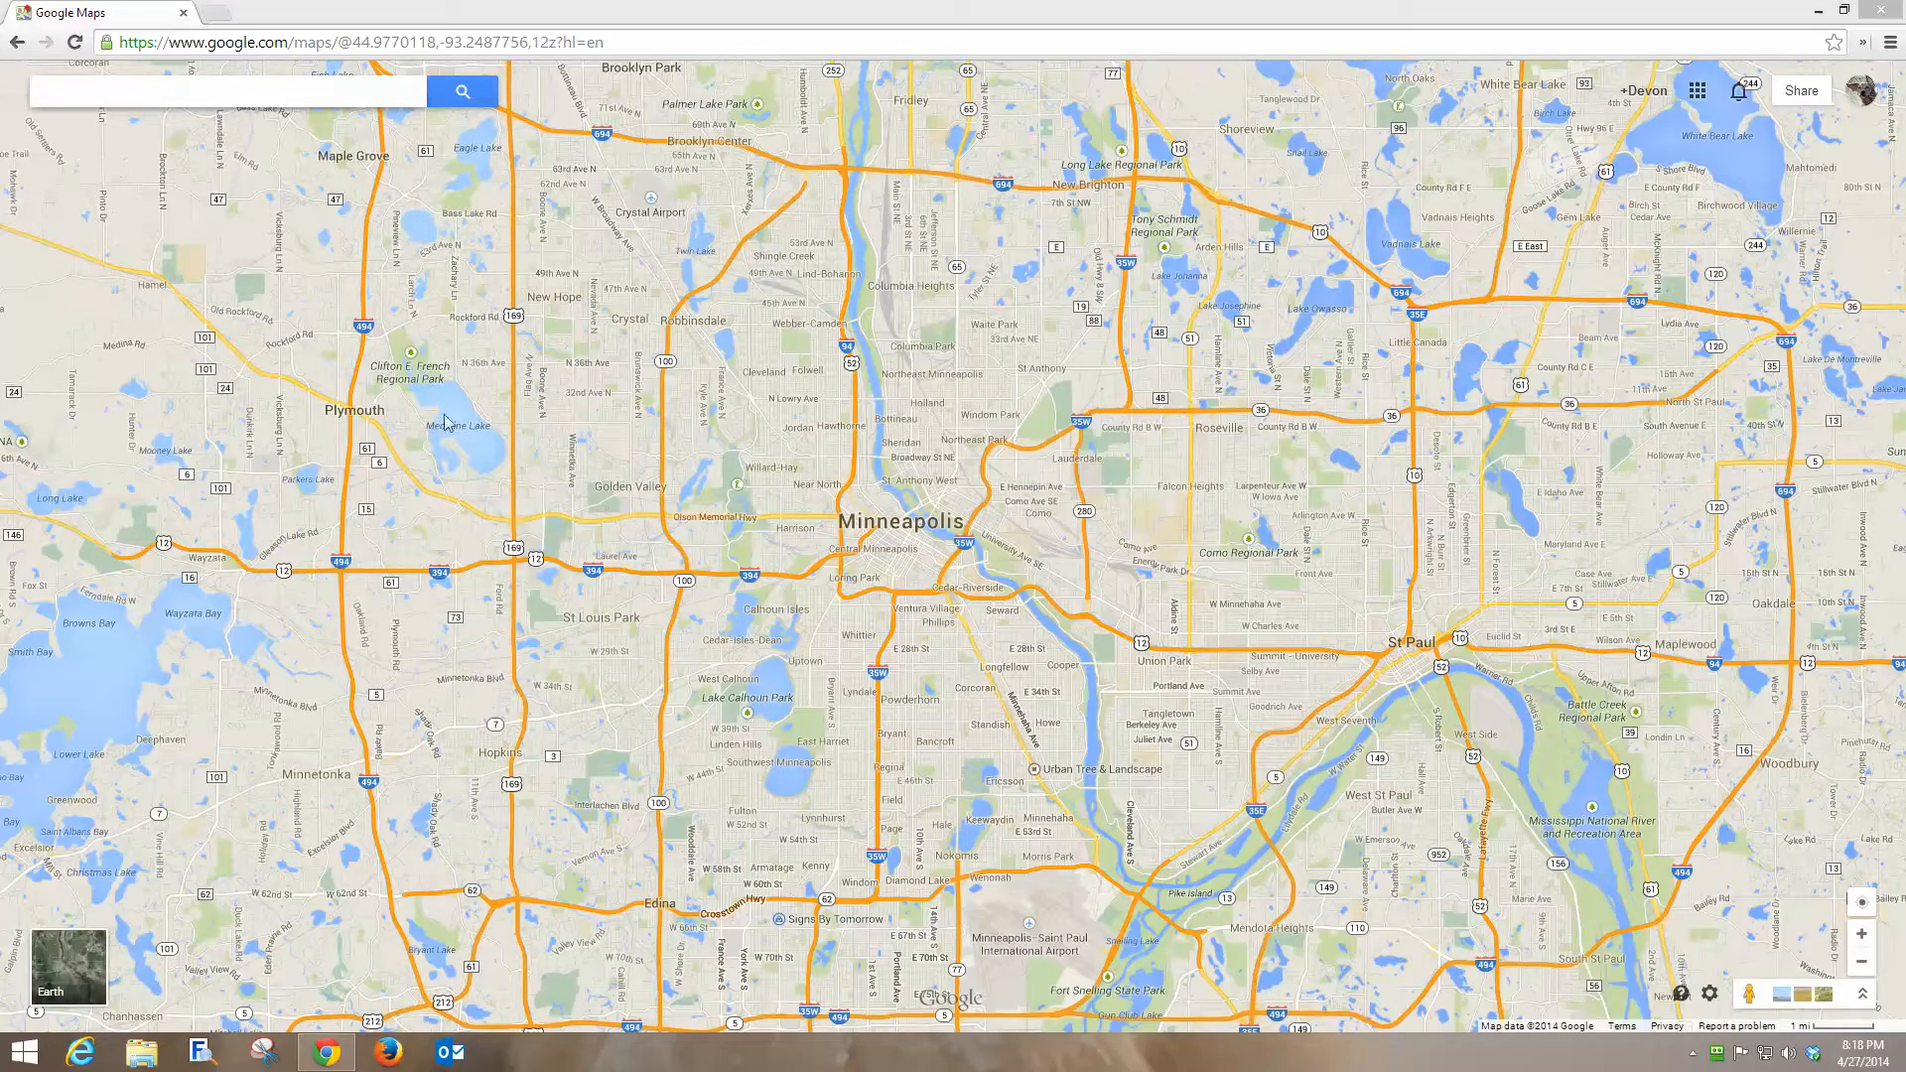
Create a new custom map from the My custom maps list.
left_click(62, 90)
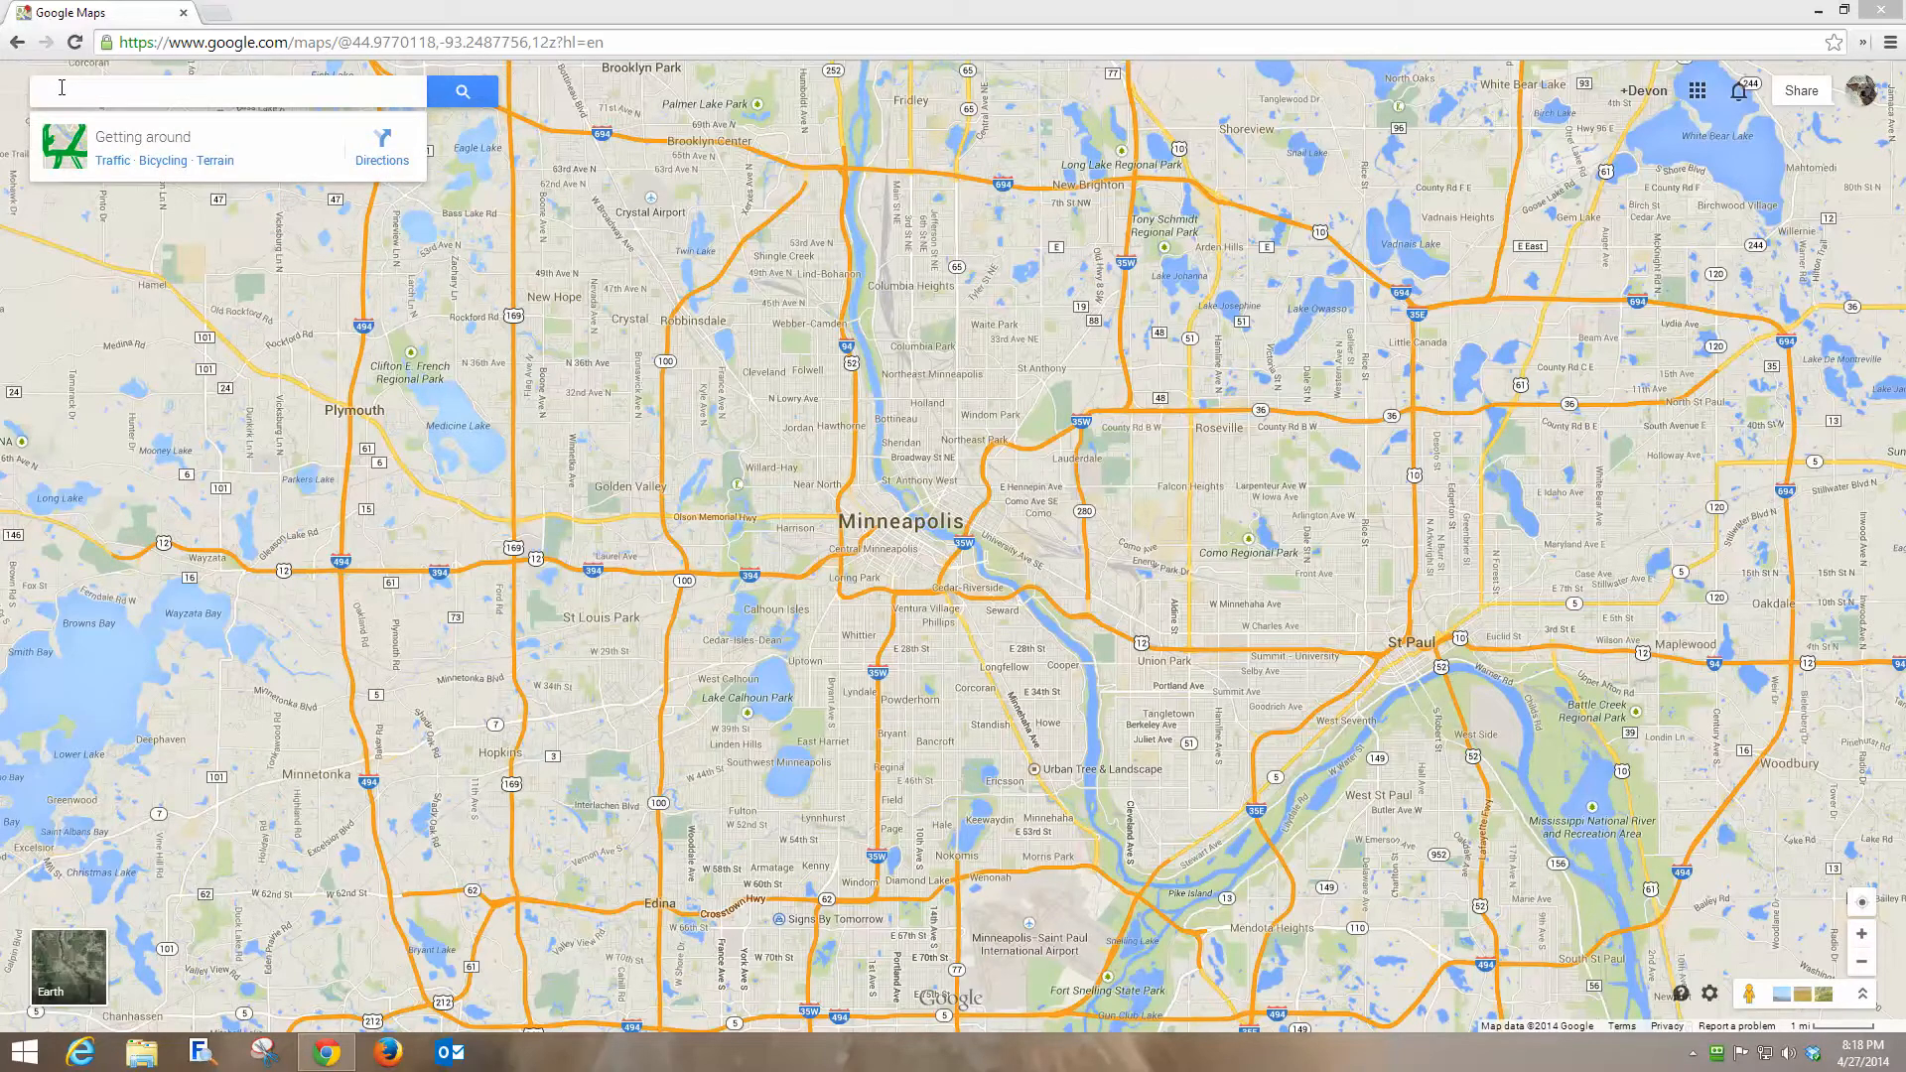
left_click(62, 87)
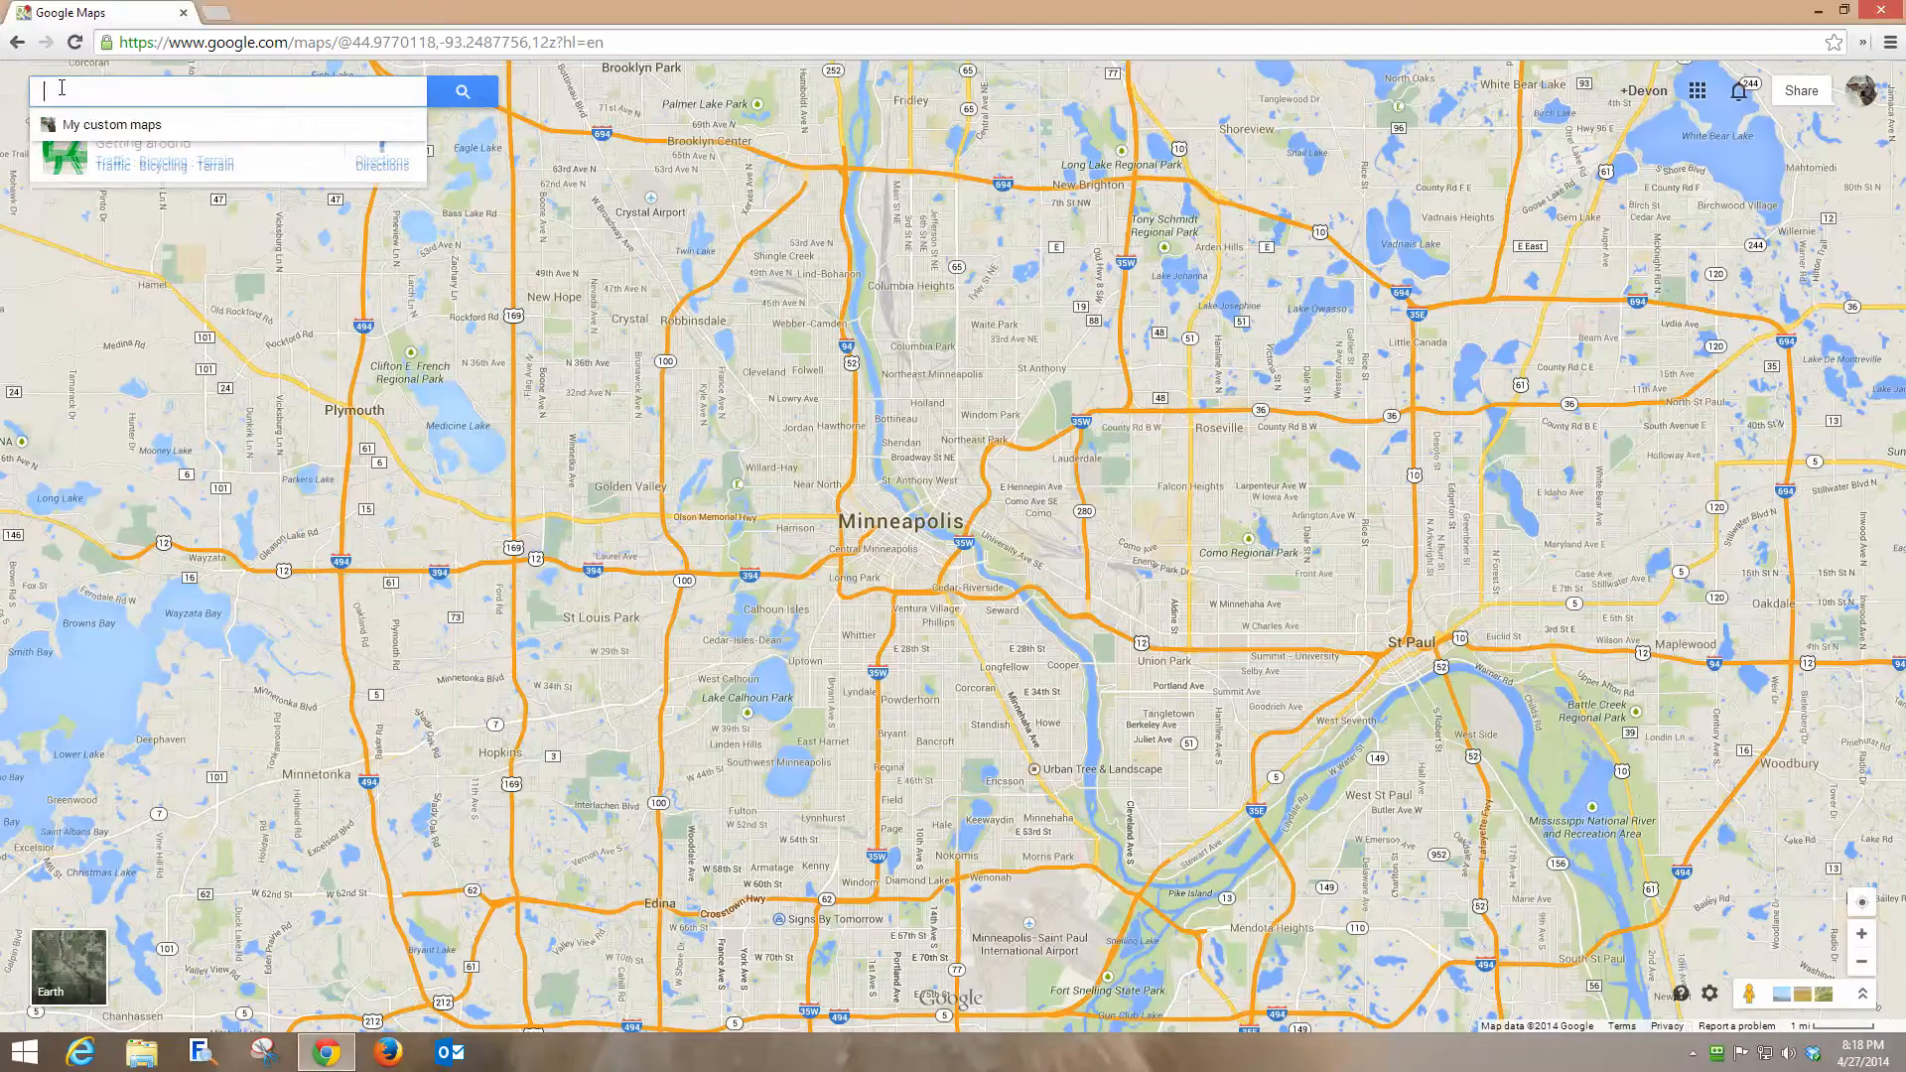
left_click(127, 135)
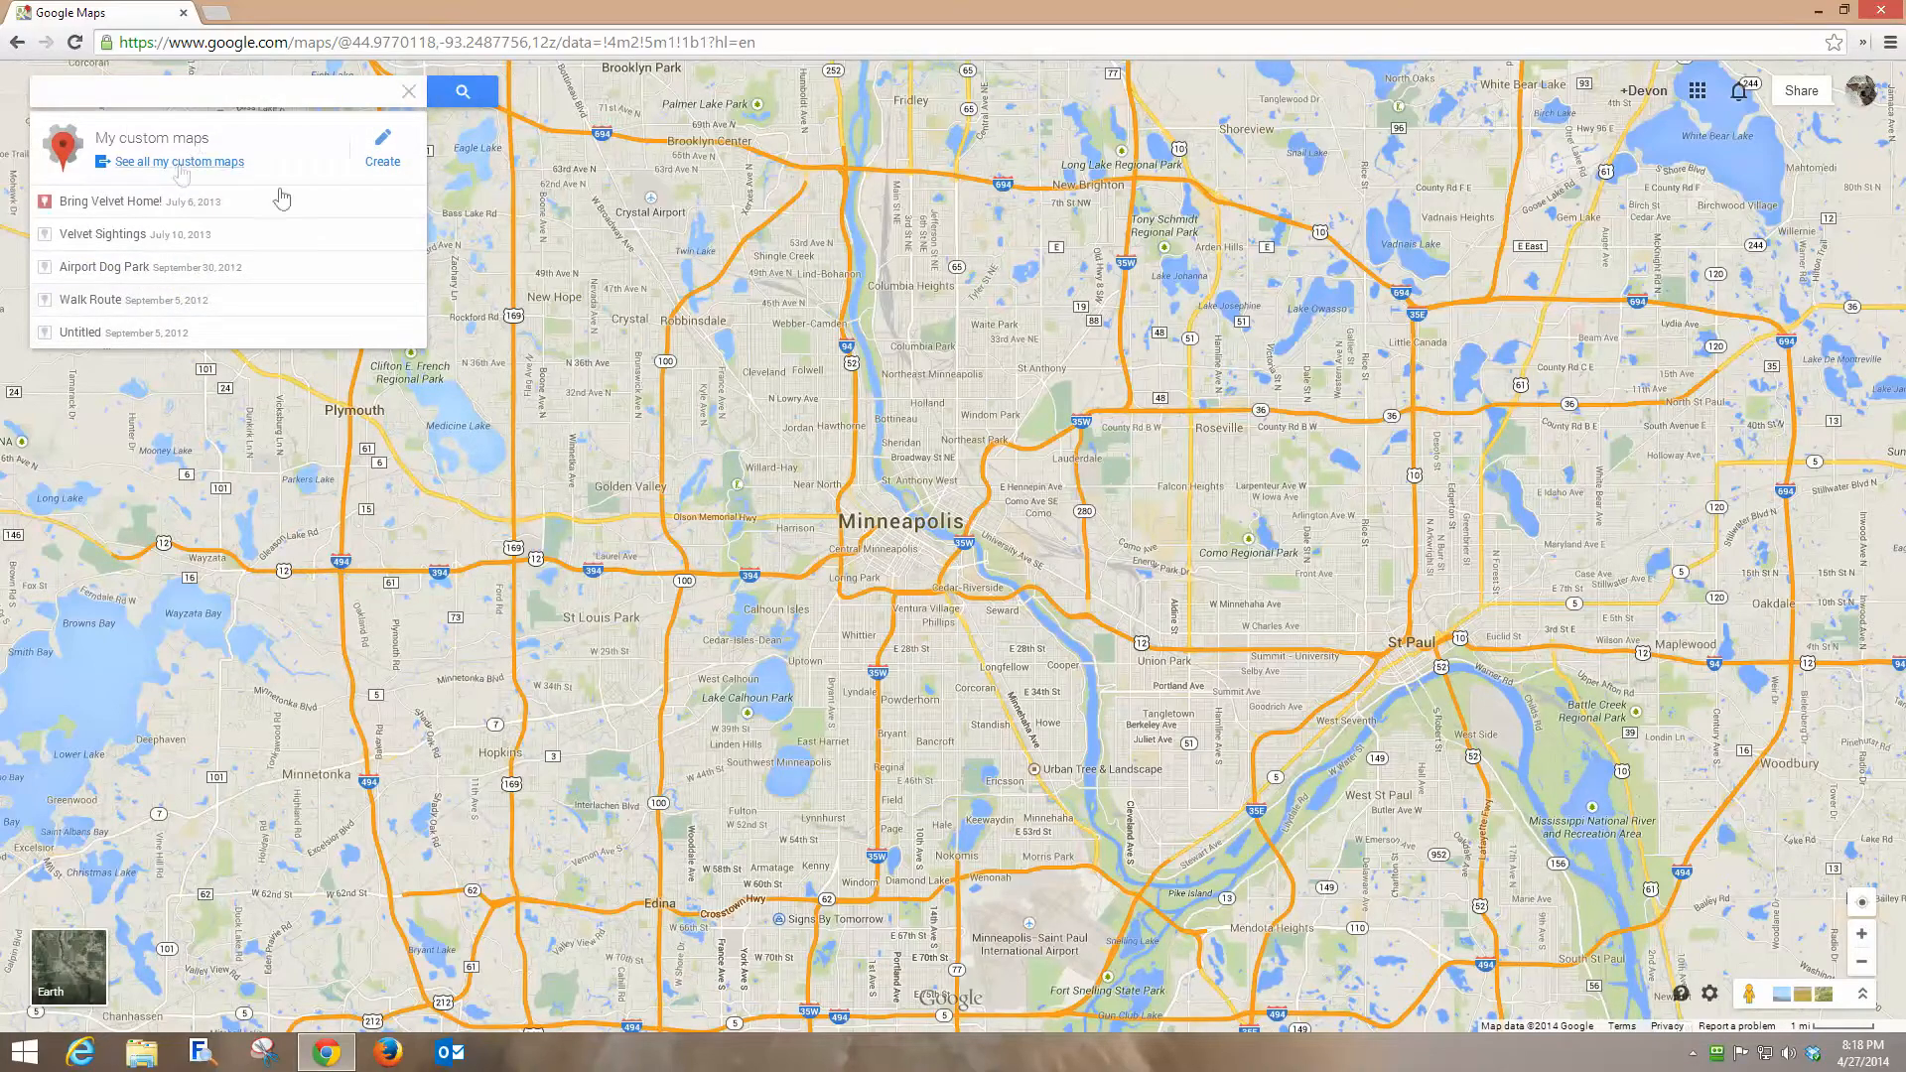
left_click(383, 161)
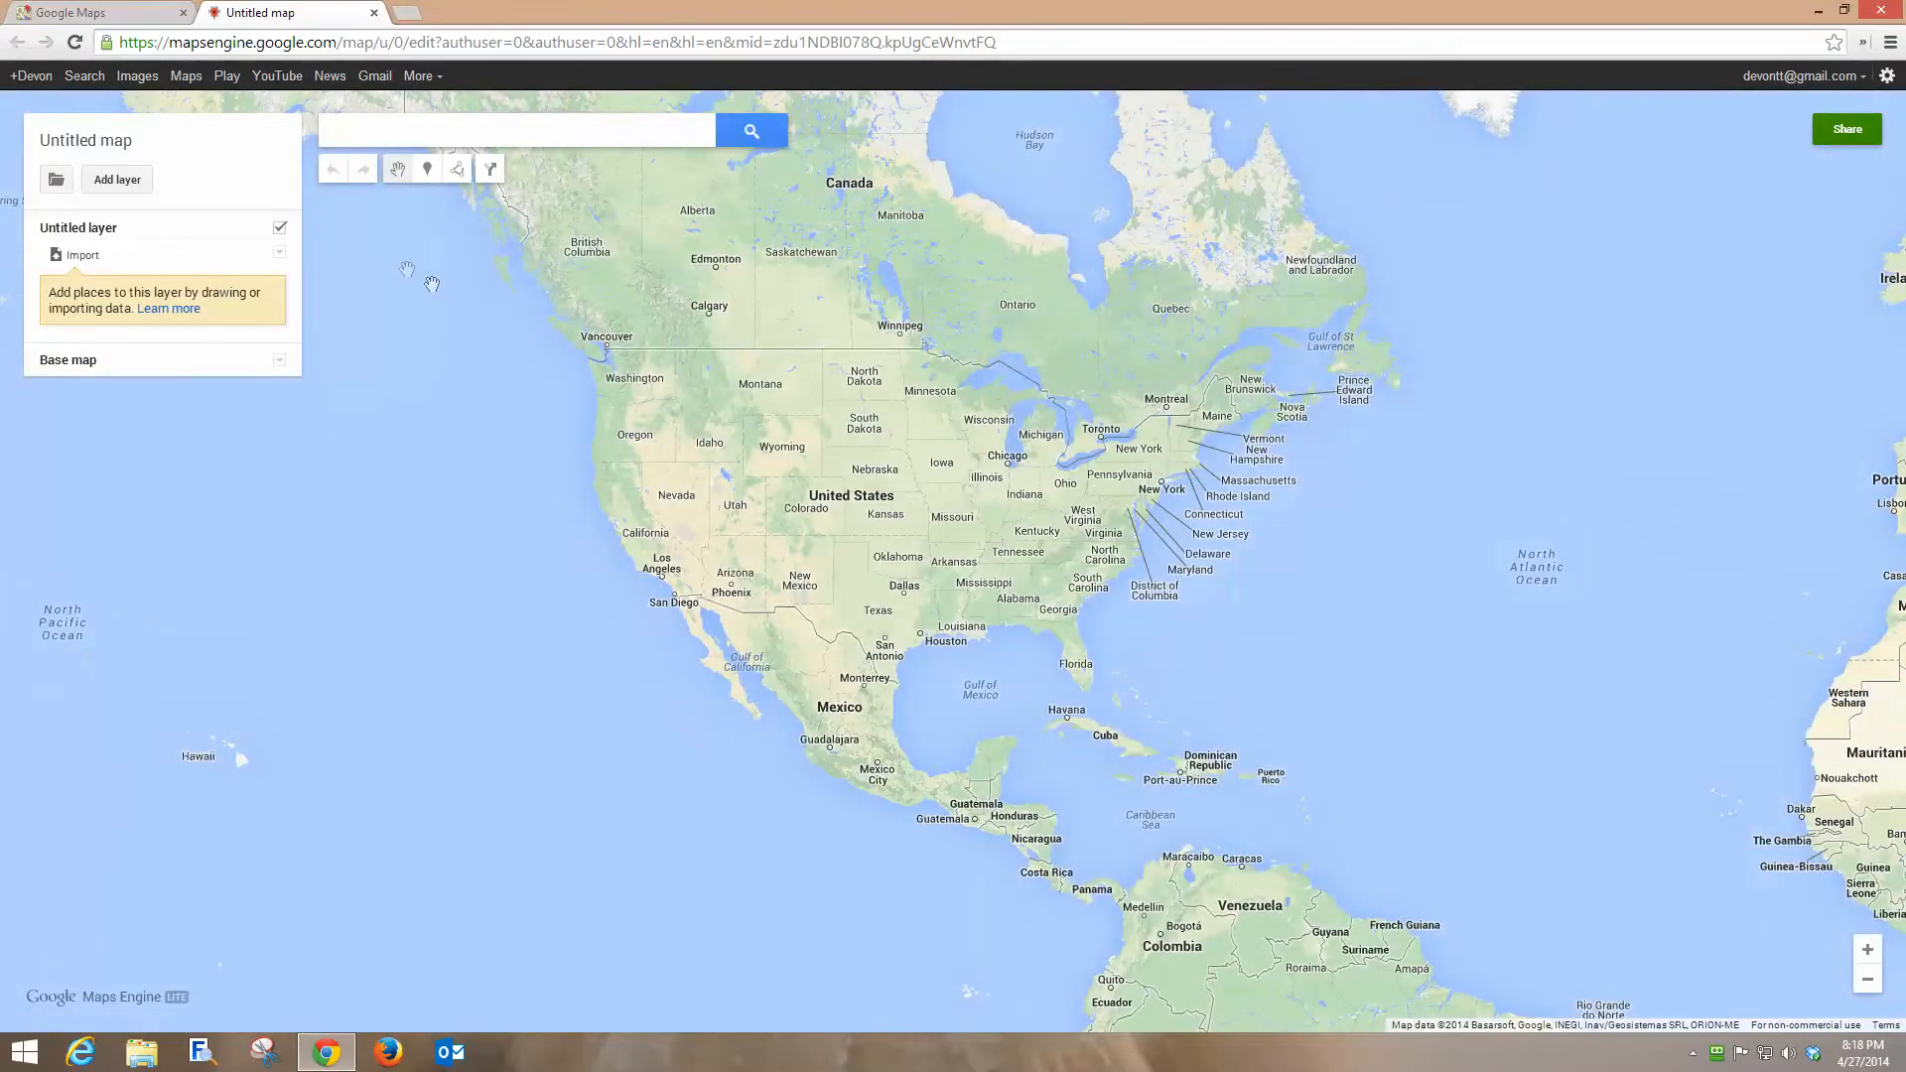
Set the map title to Search for Chloe.
left_click(109, 148)
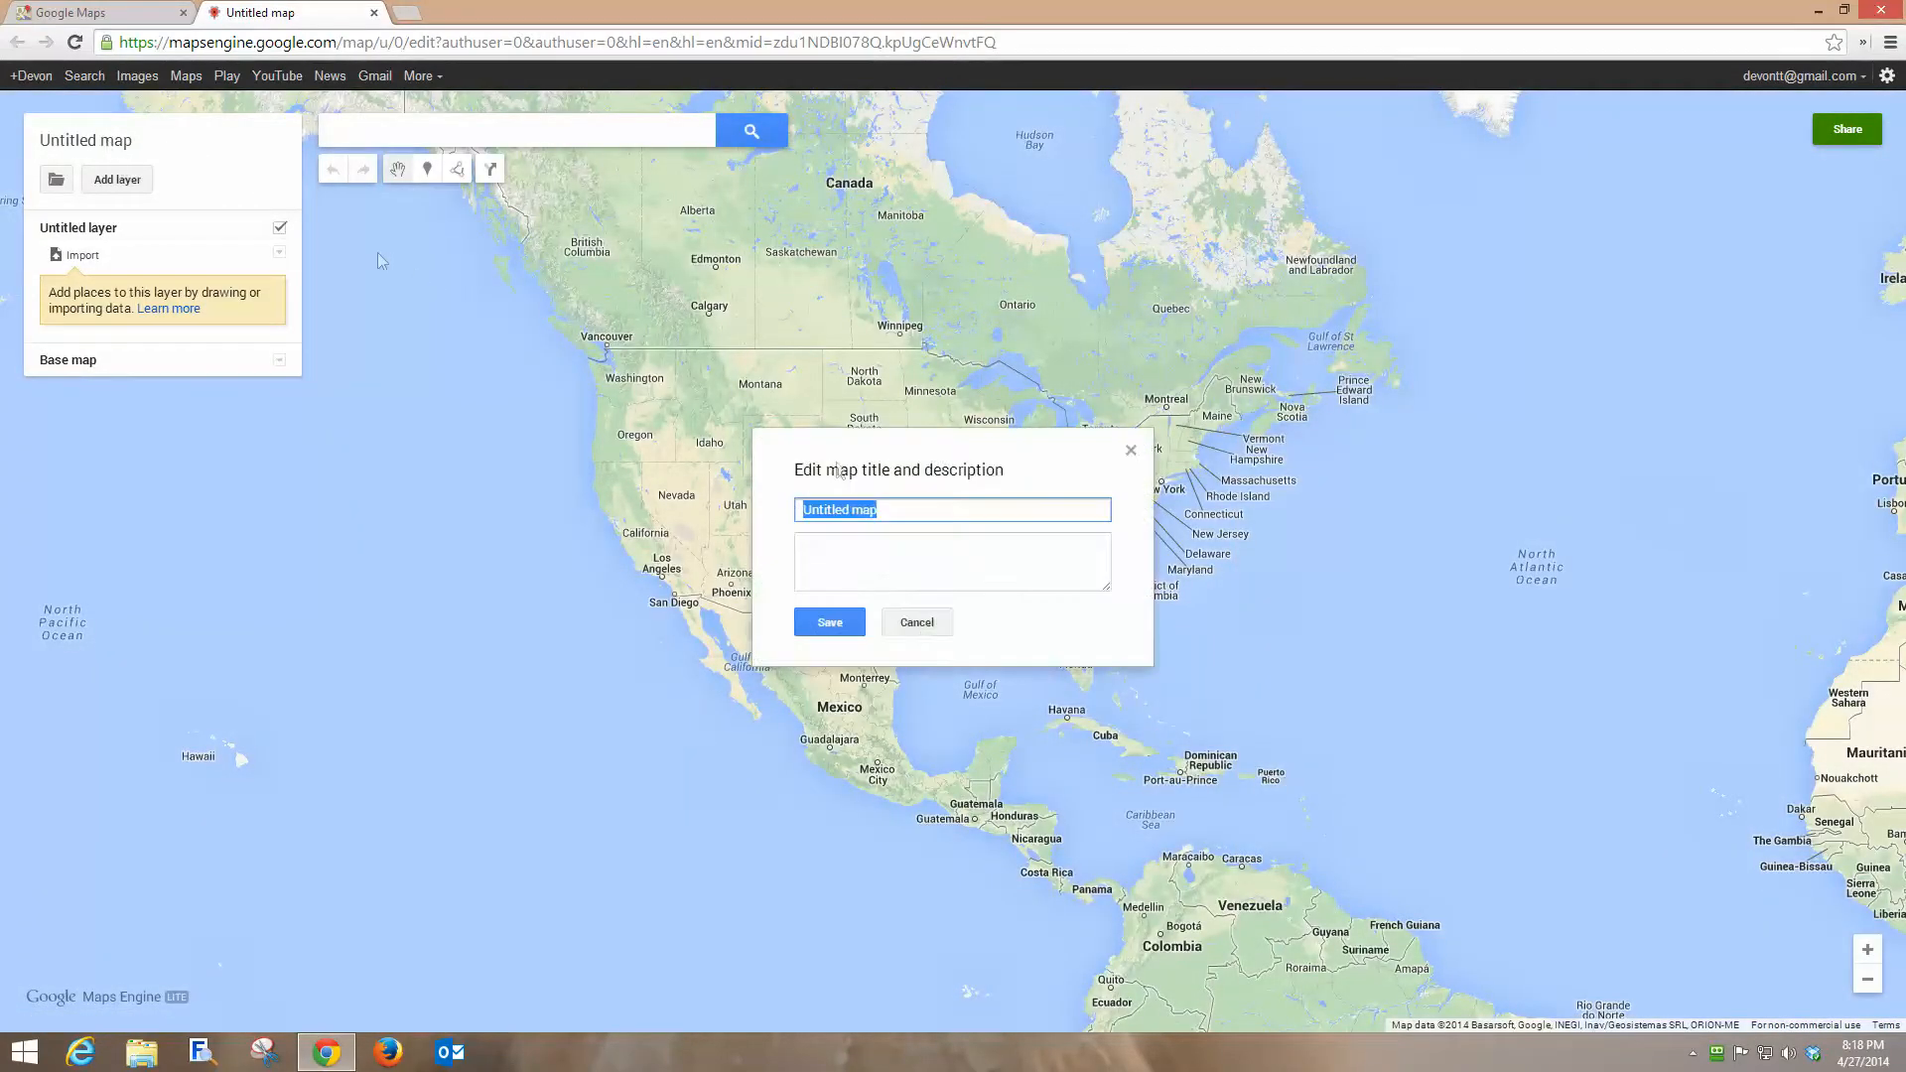
type("Search for Chloe")
left_click(830, 622)
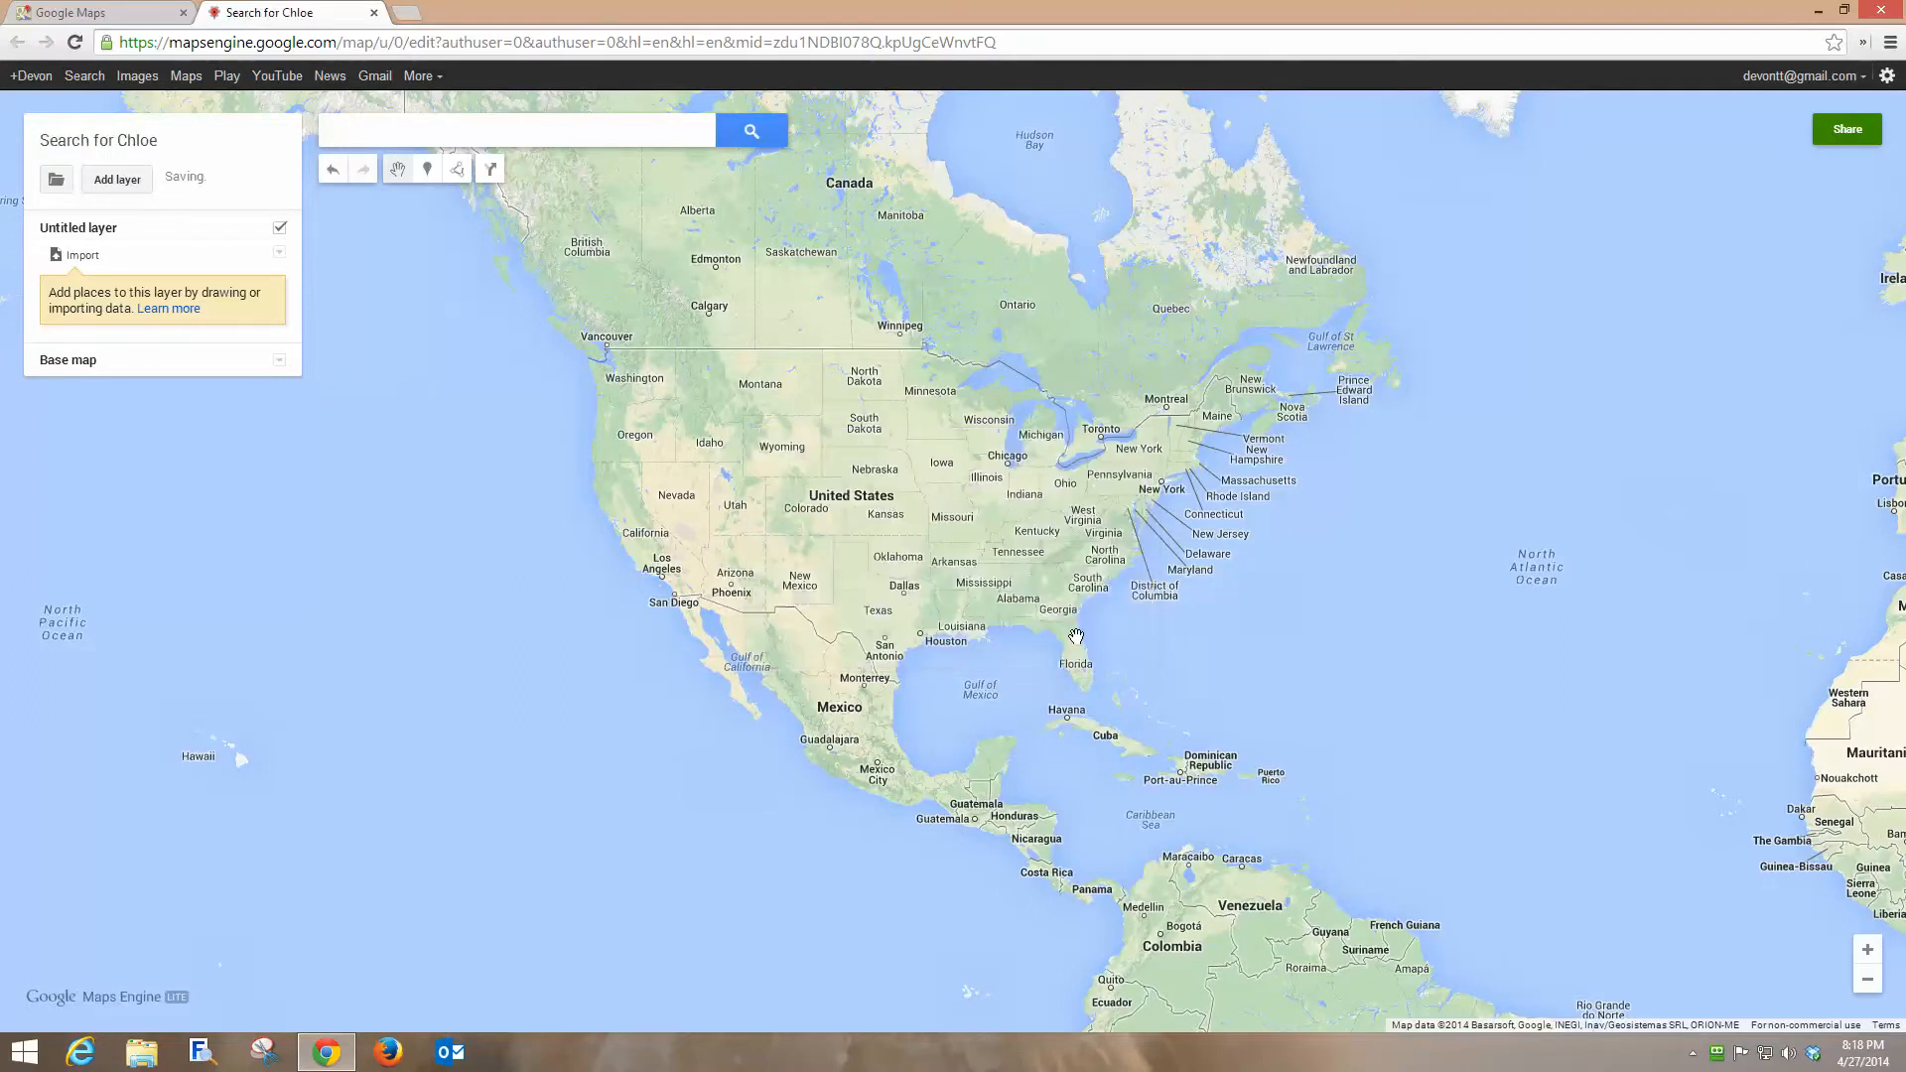
Navigate the map to south Minneapolis around Lake Calhoun, Uptown and Lyn-Lake.
left_click(1866, 949)
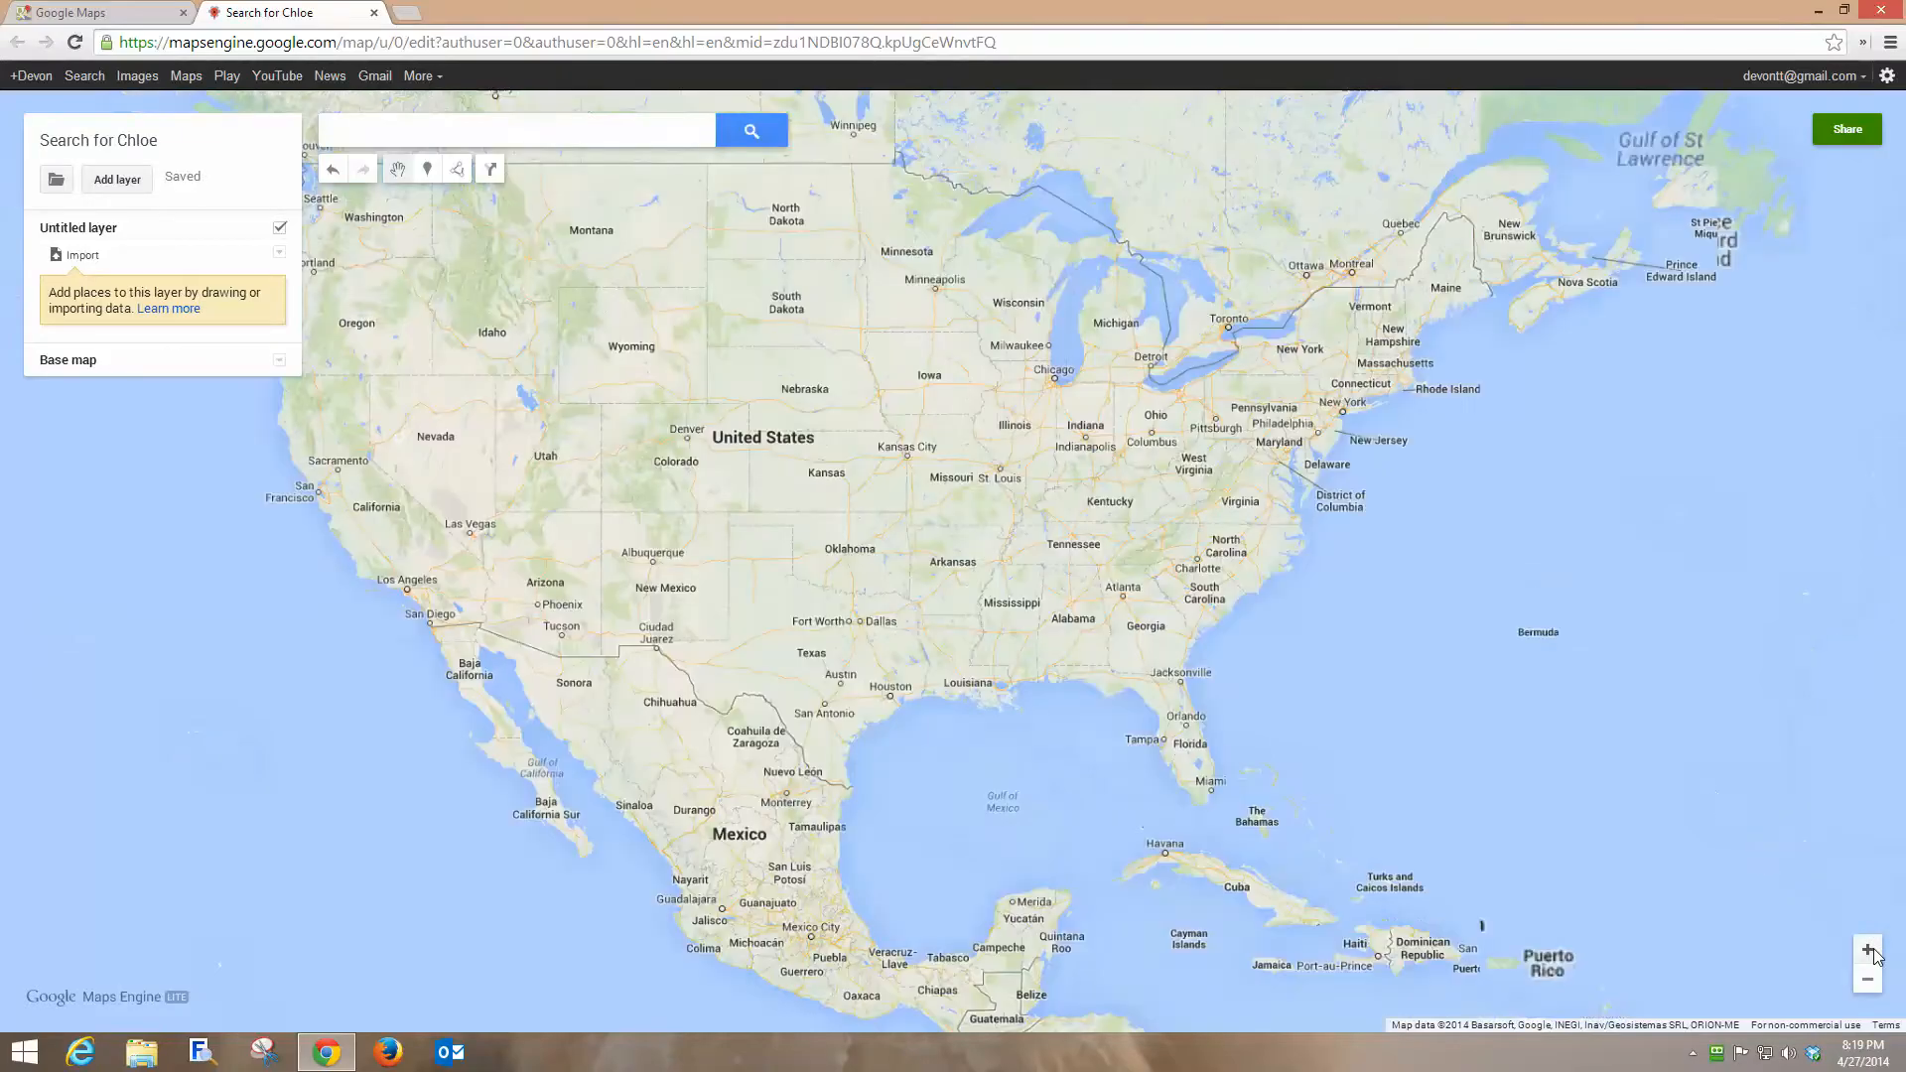
left_click(1867, 948)
left_click_drag(977, 389, 1165, 717)
left_click(1866, 950)
left_click(1867, 954)
left_click_drag(1067, 380, 999, 816)
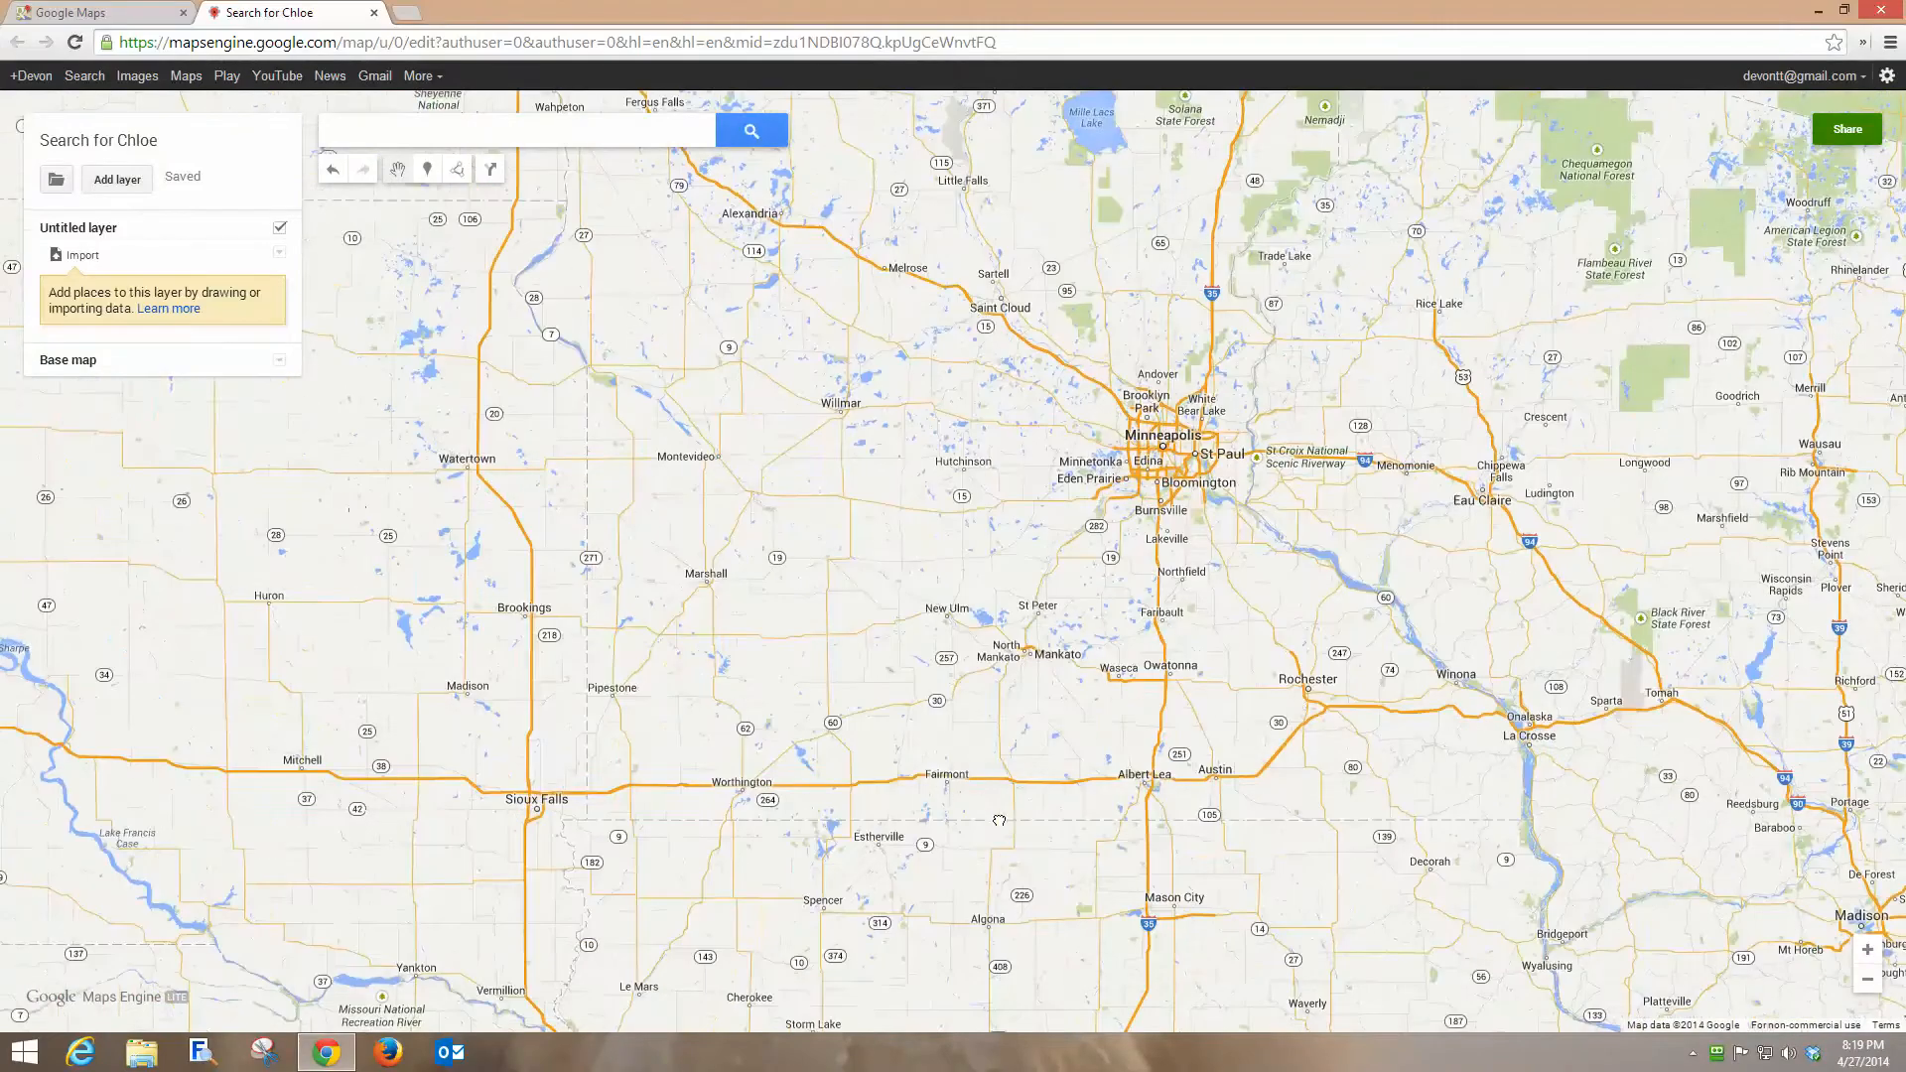
left_click_drag(1360, 679, 1045, 712)
left_click(1864, 949)
left_click(1864, 949)
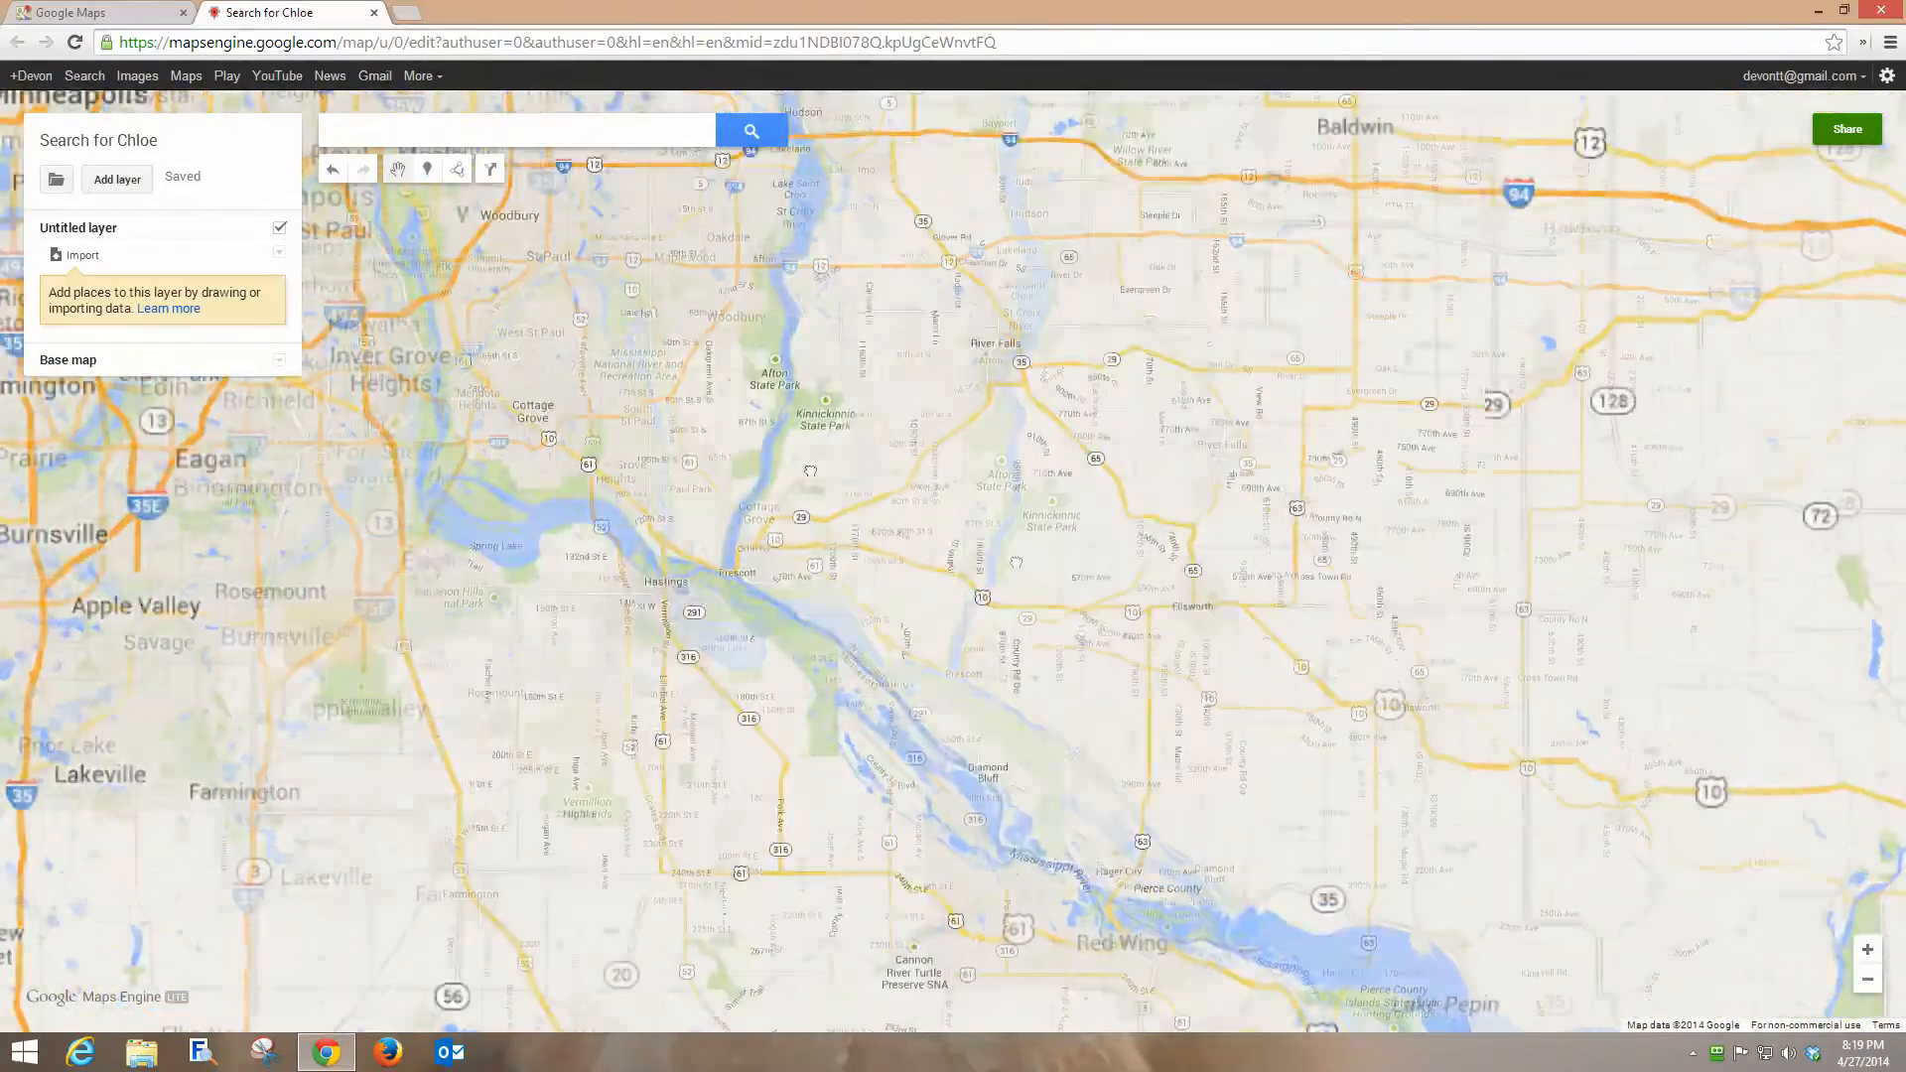
left_click_drag(693, 348, 1437, 681)
left_click(1867, 950)
left_click(1867, 949)
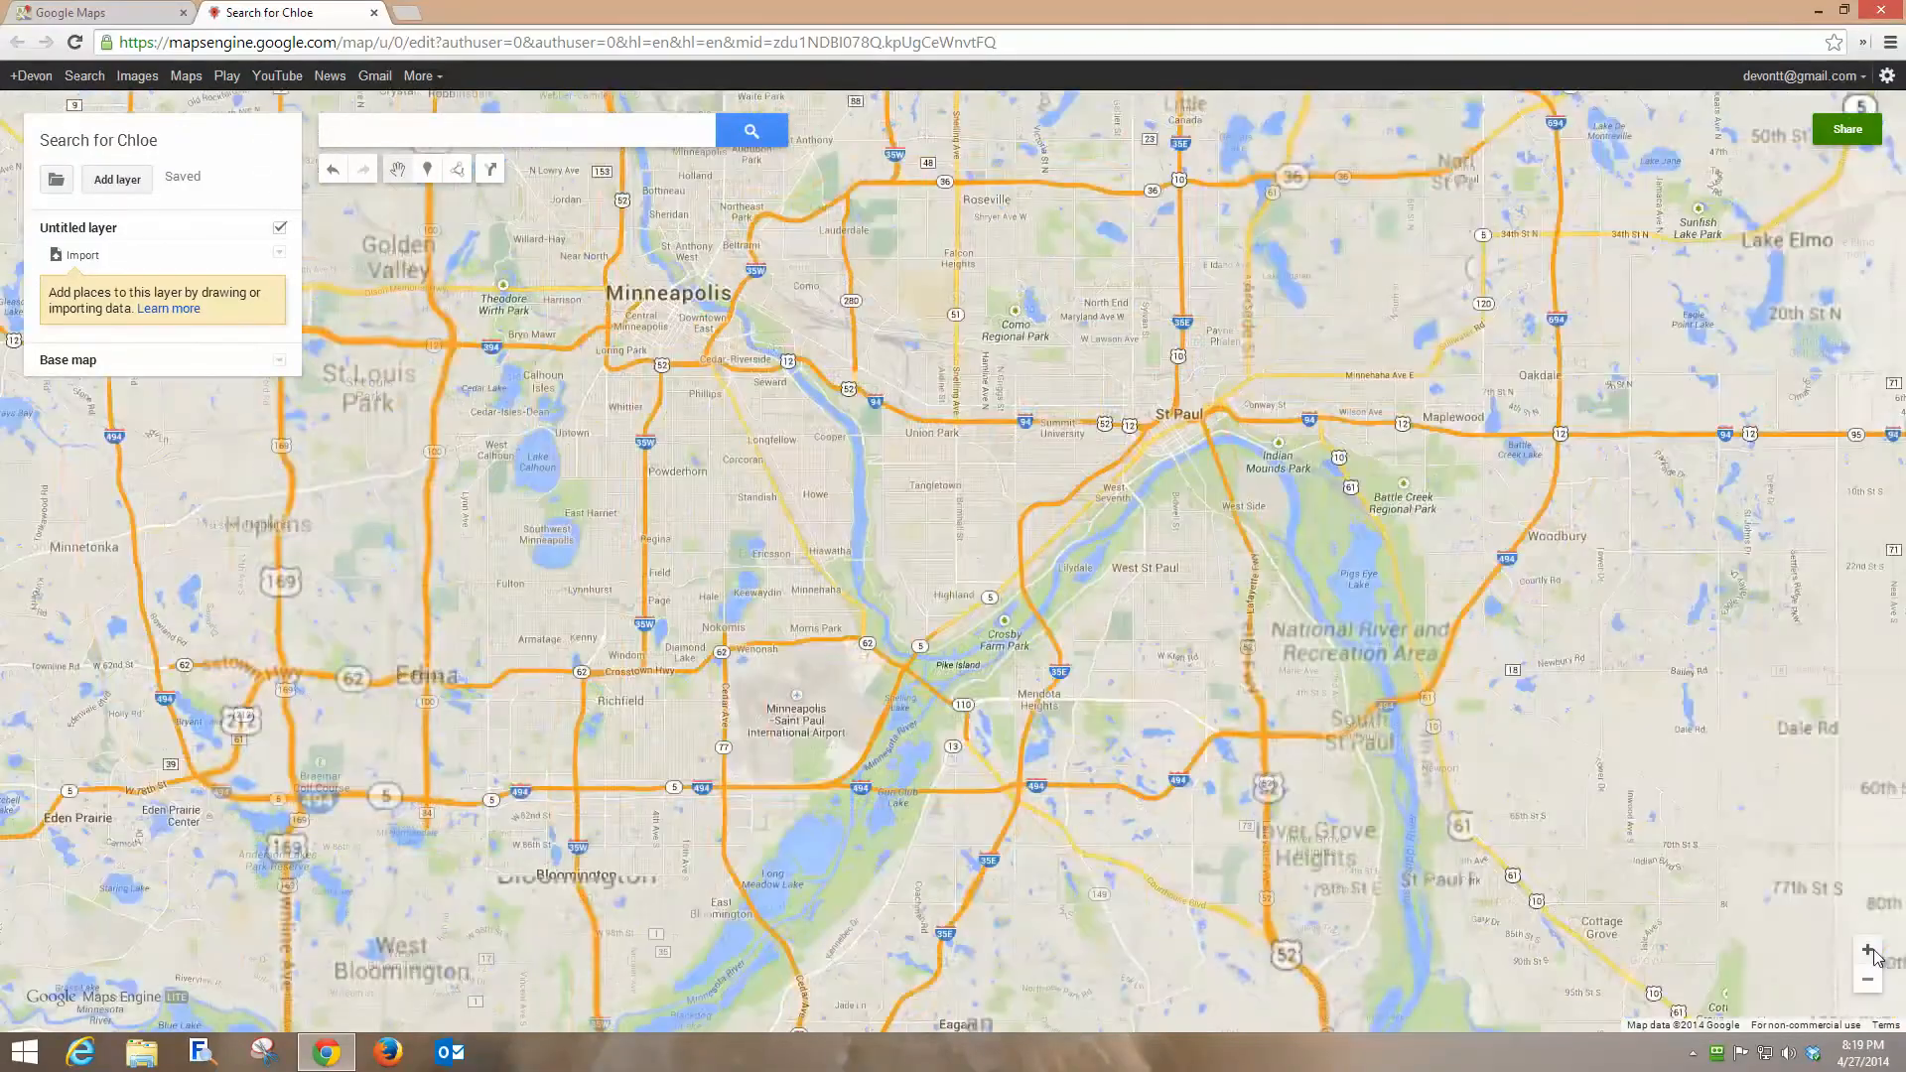
left_click(1866, 949)
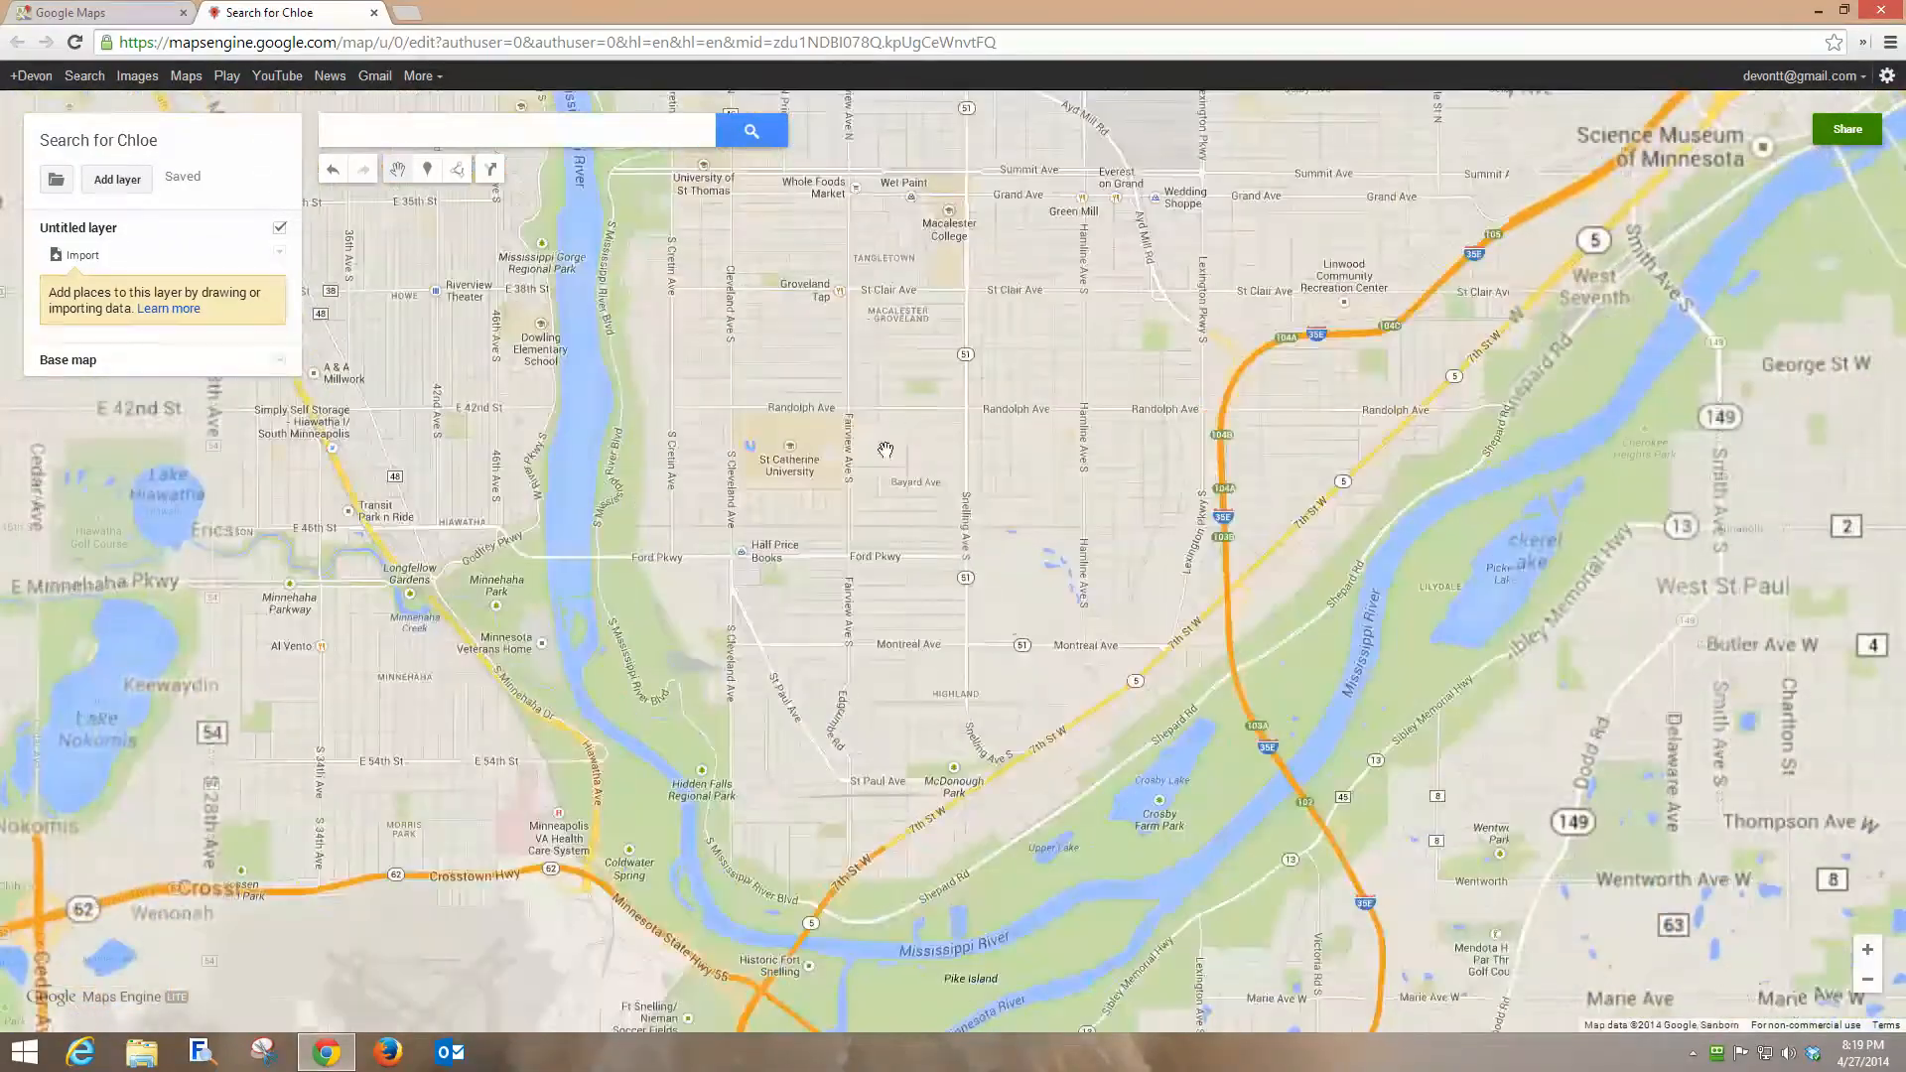
left_click_drag(885, 449, 1614, 460)
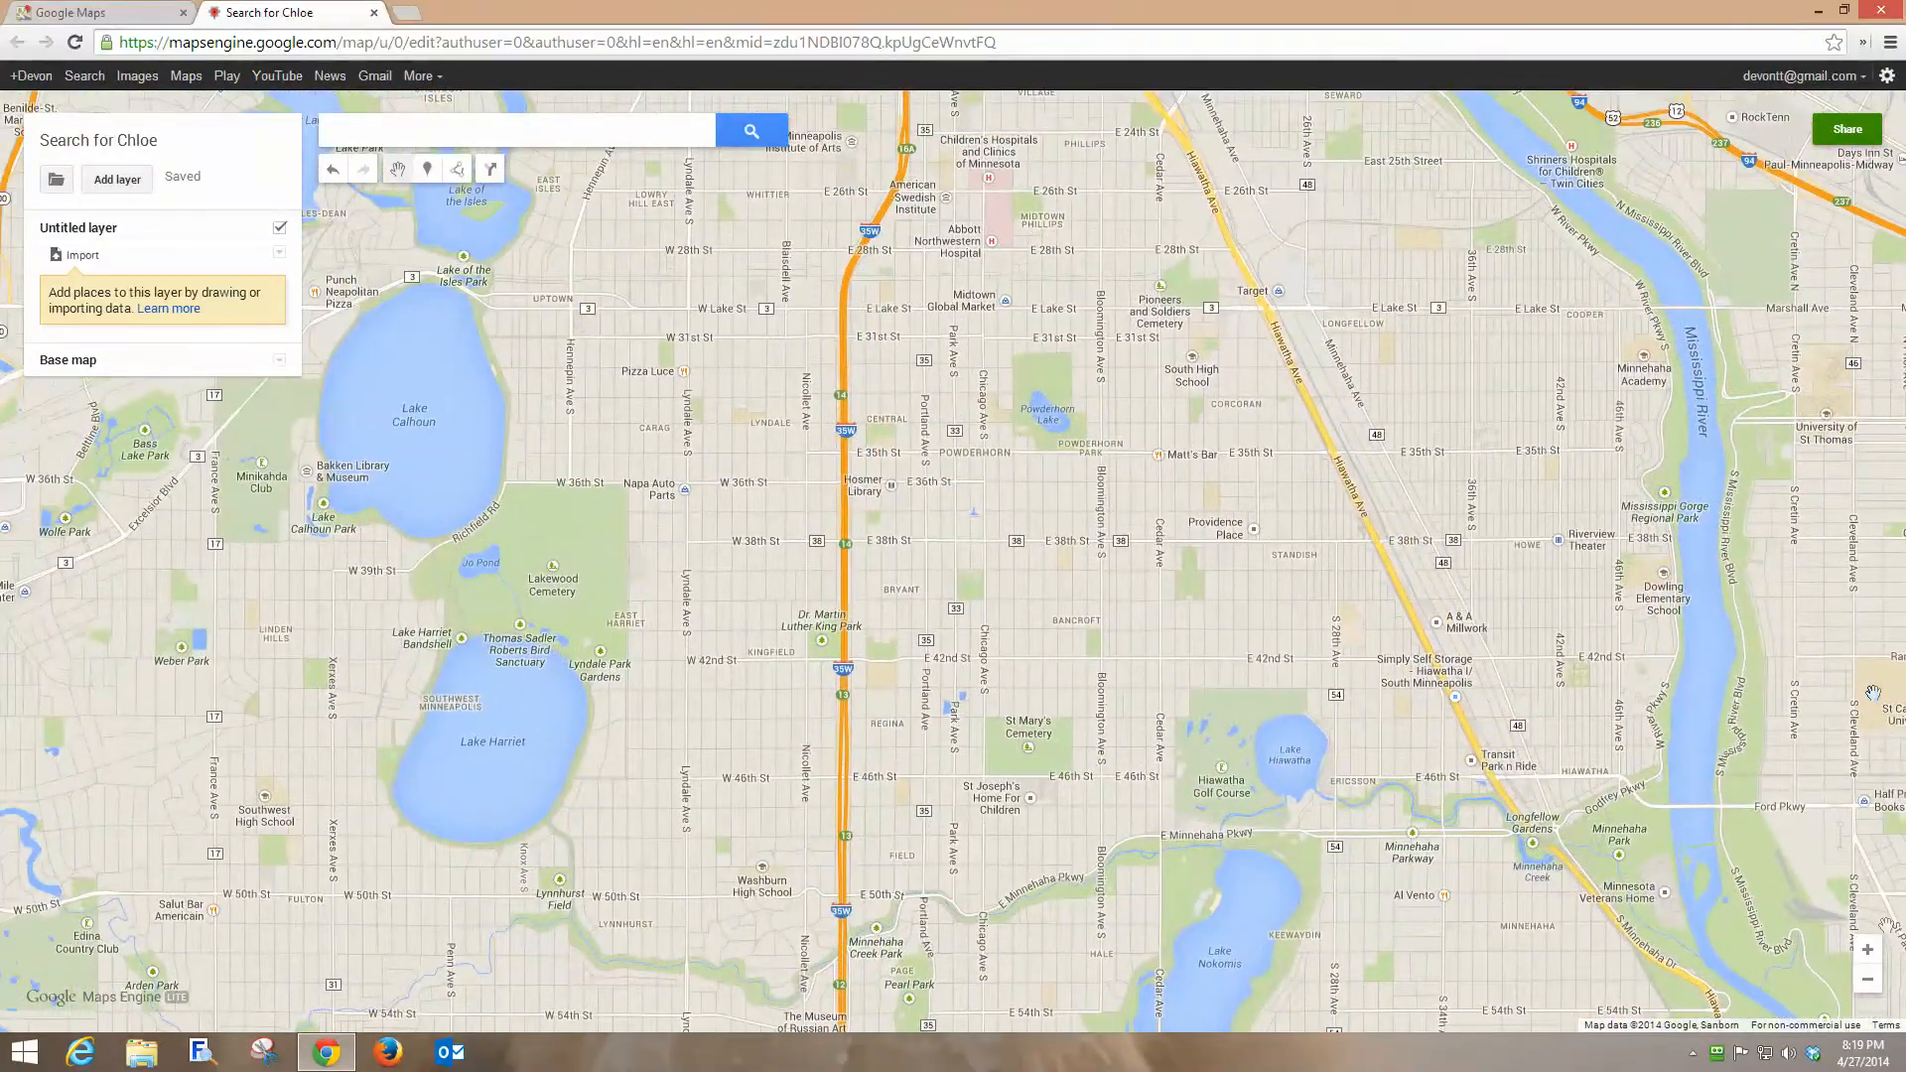
left_click(1873, 962)
left_click_drag(618, 181, 890, 659)
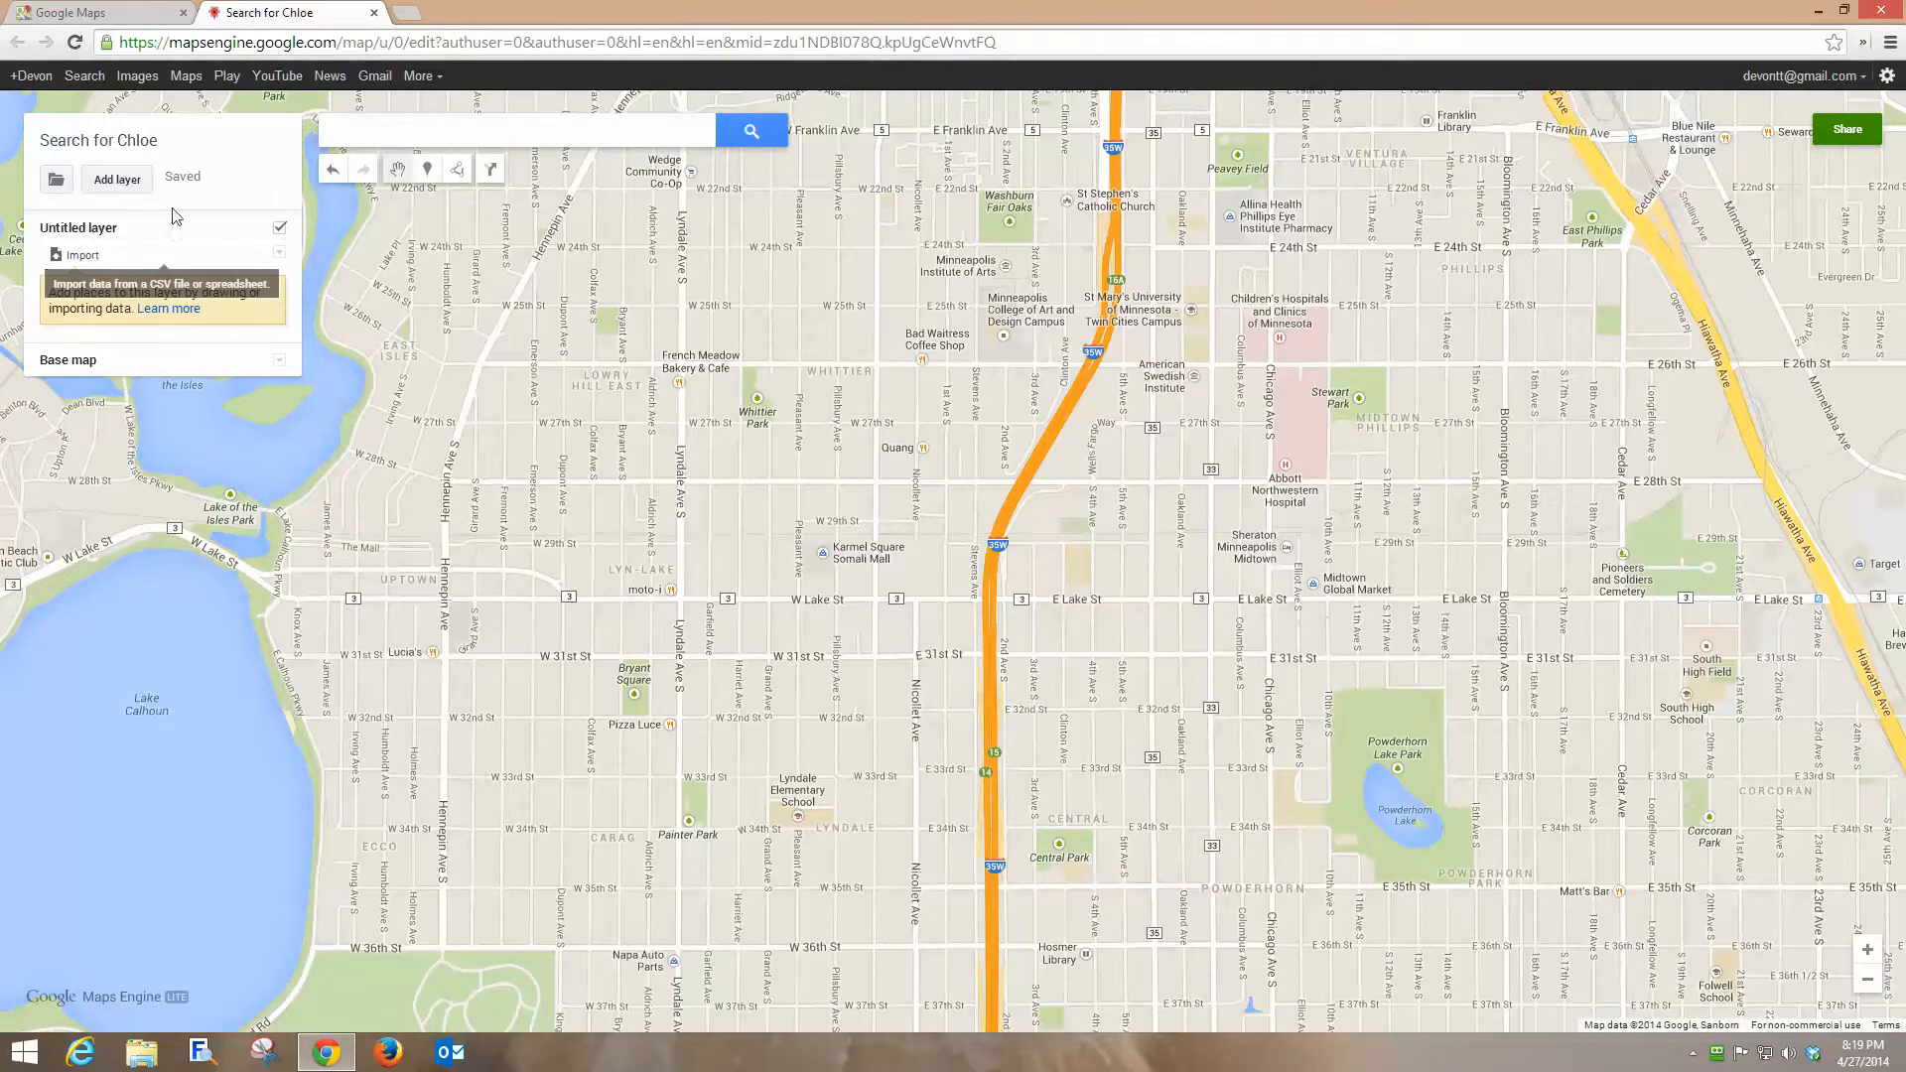
Rename the untitled layer to Sightings.
left_click(116, 233)
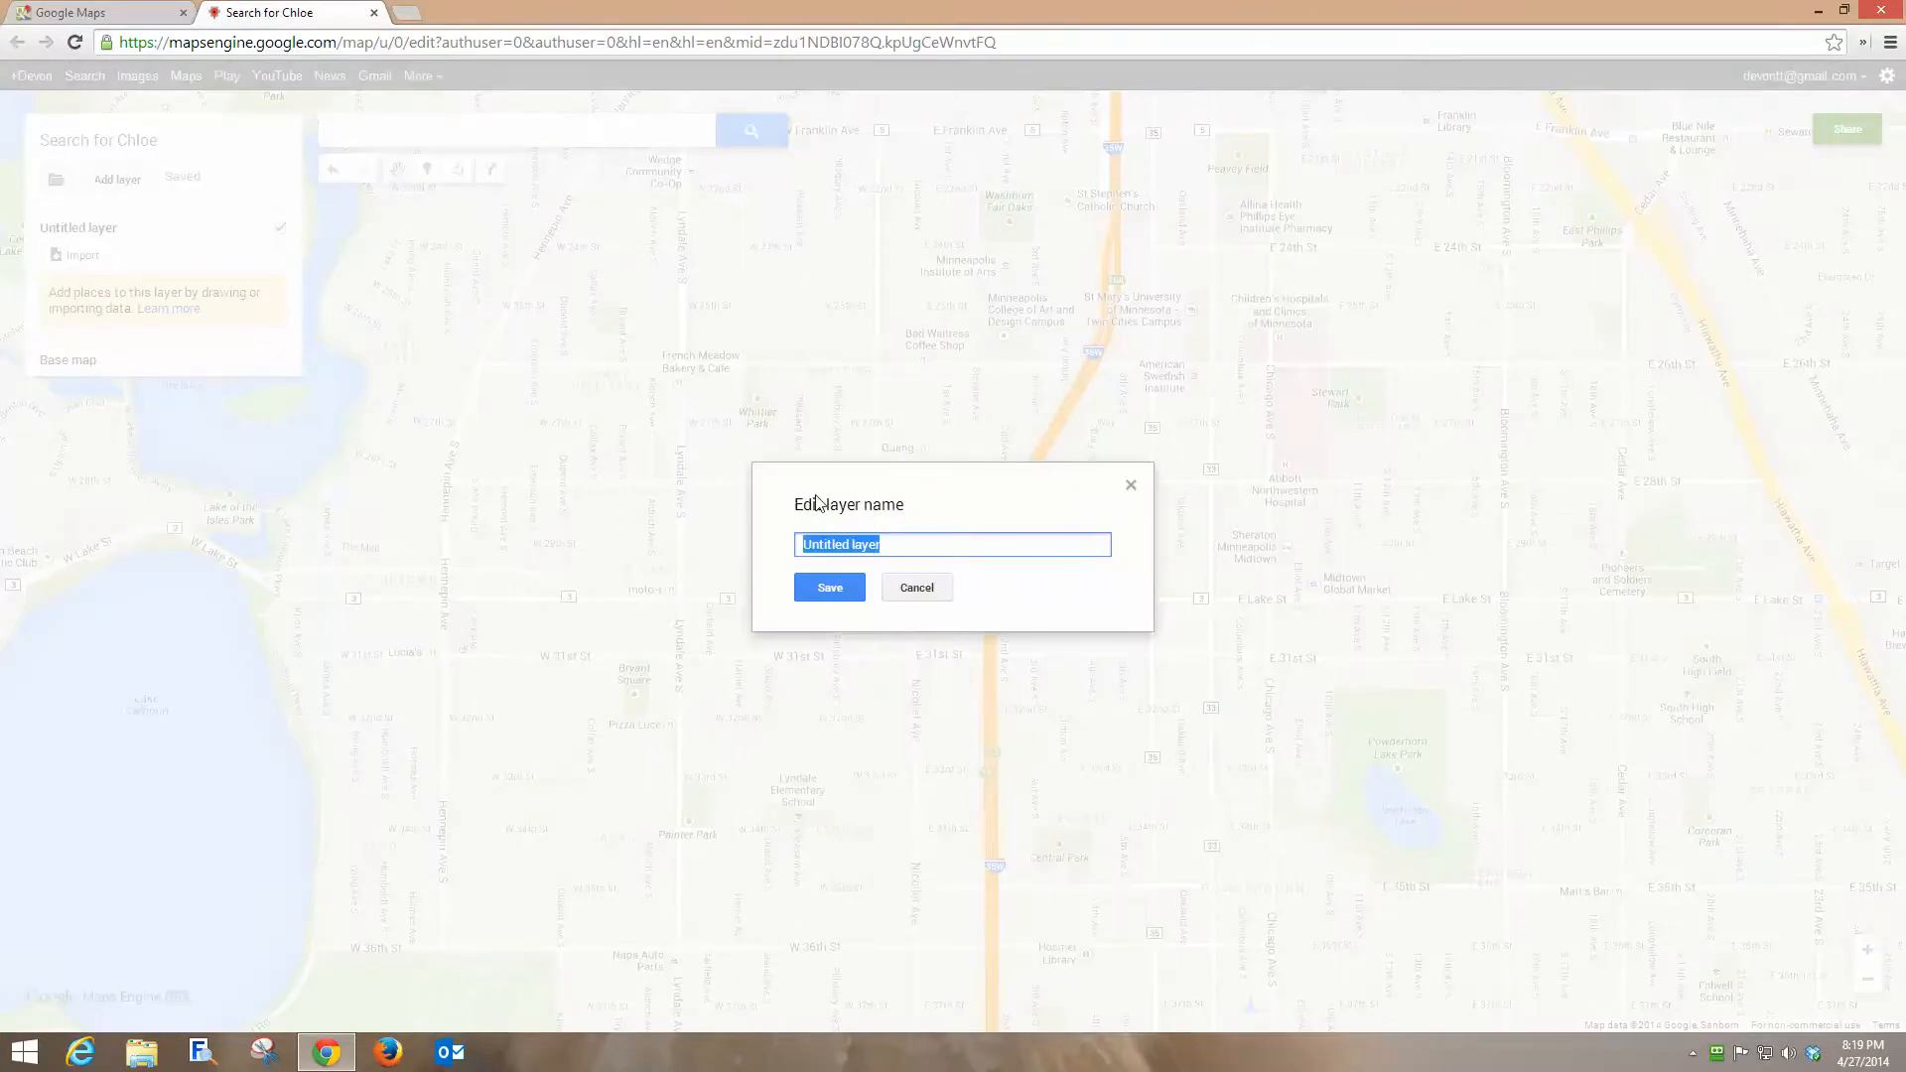
type("Sightings")
left_click(822, 593)
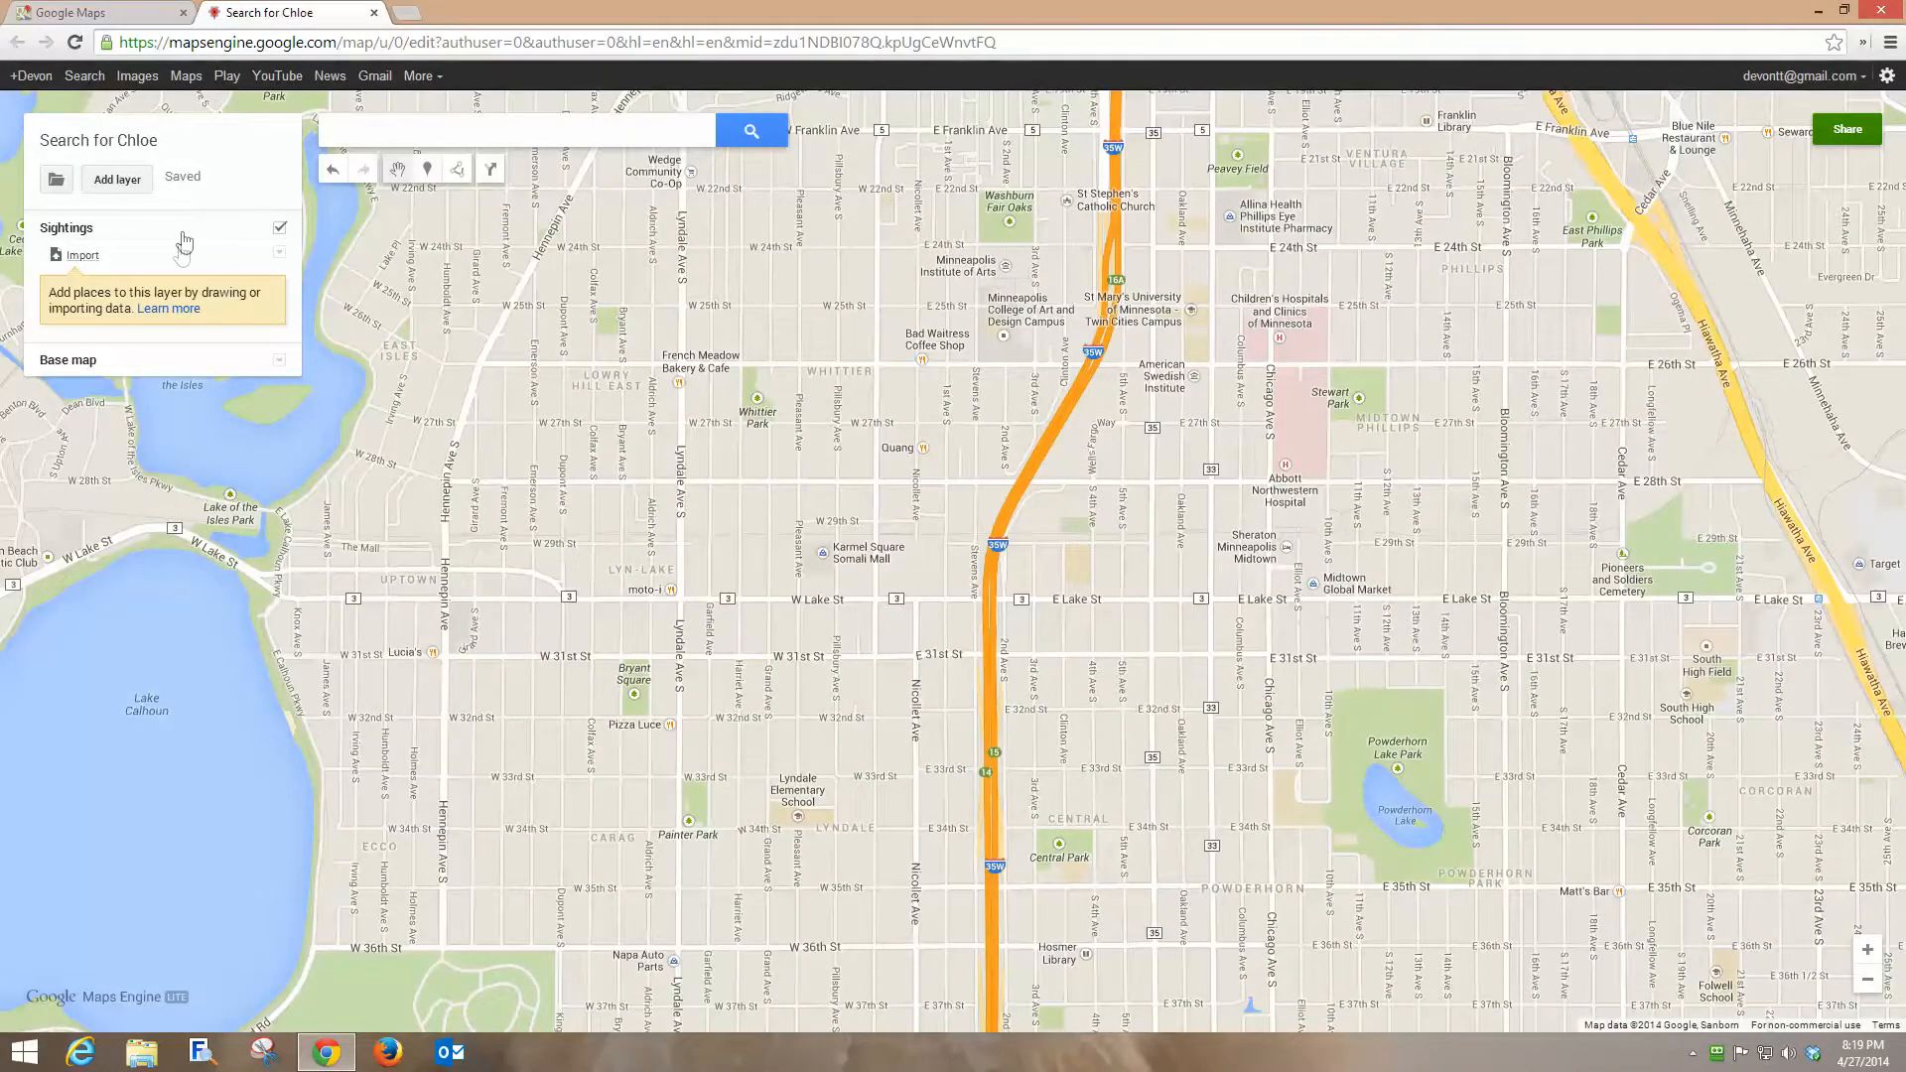
Add a second layer named Flyers and Signs.
left_click(116, 183)
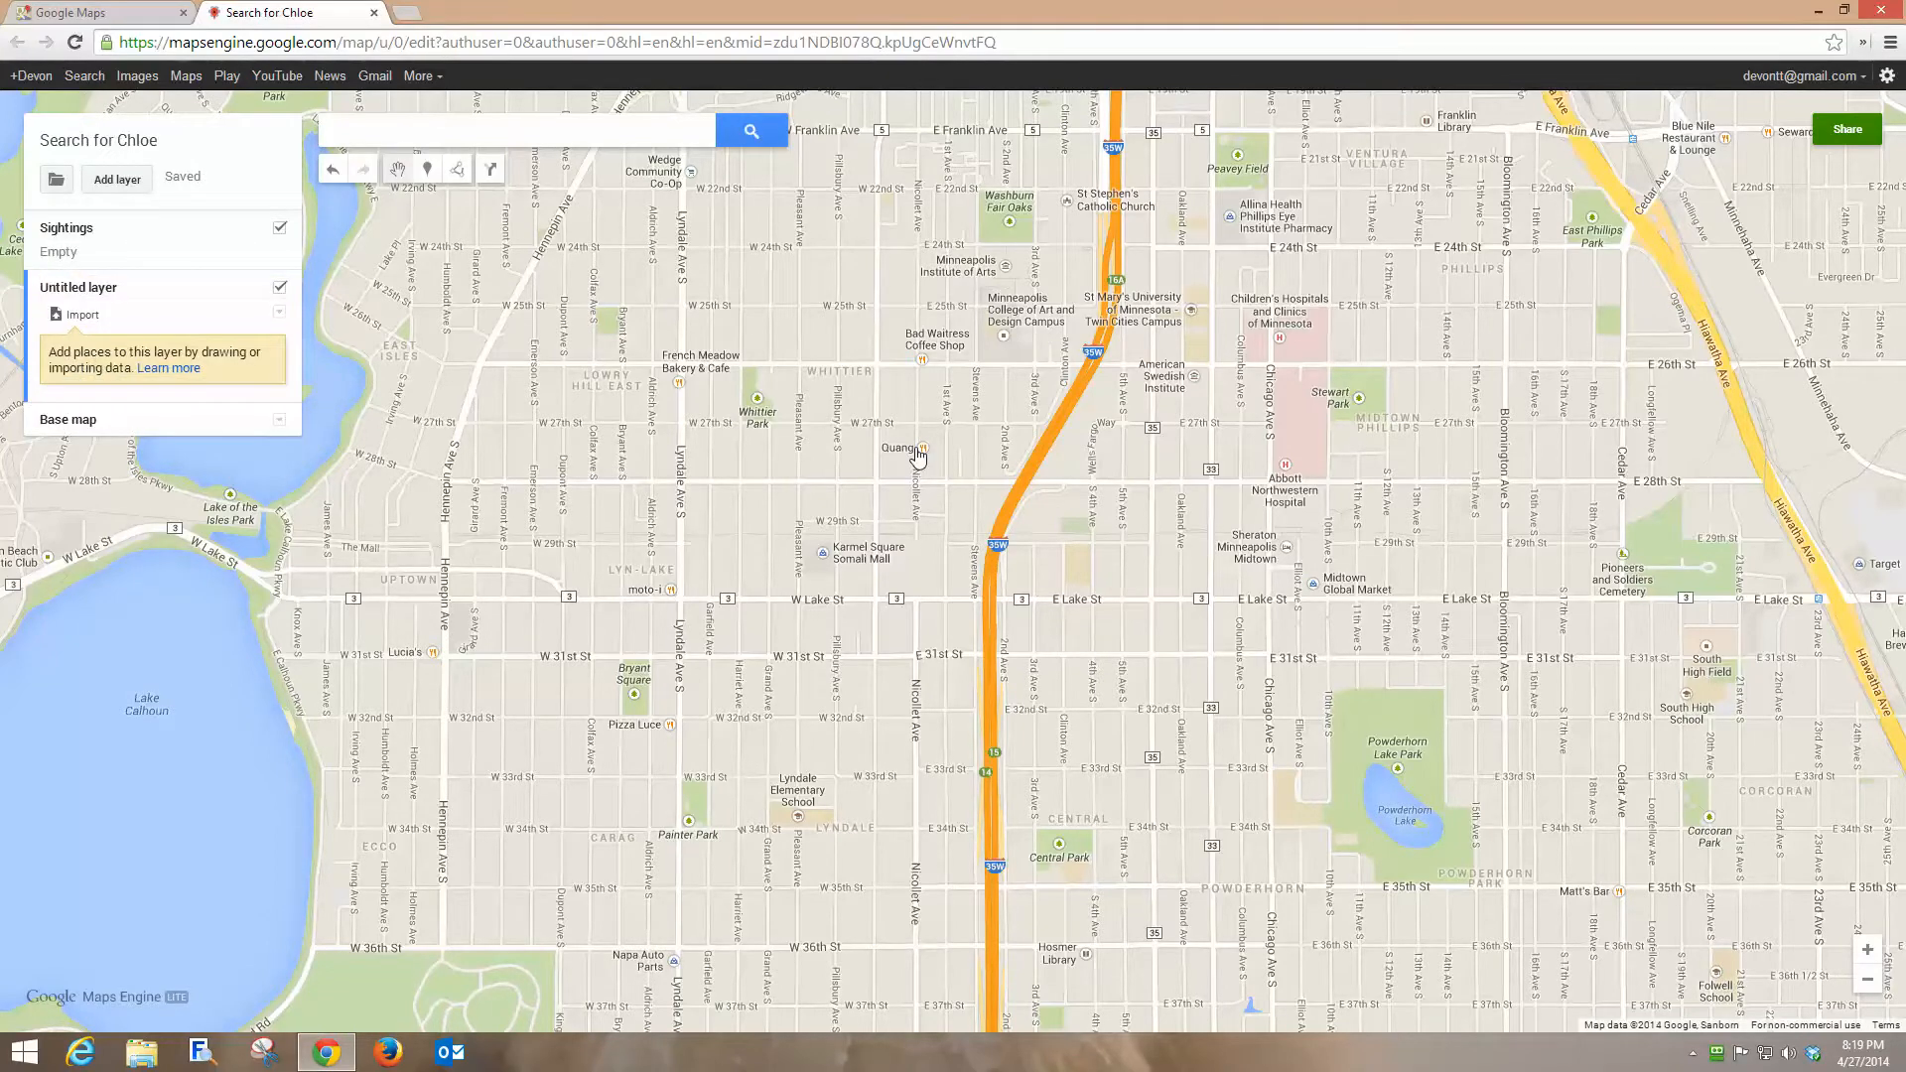
left_click(89, 286)
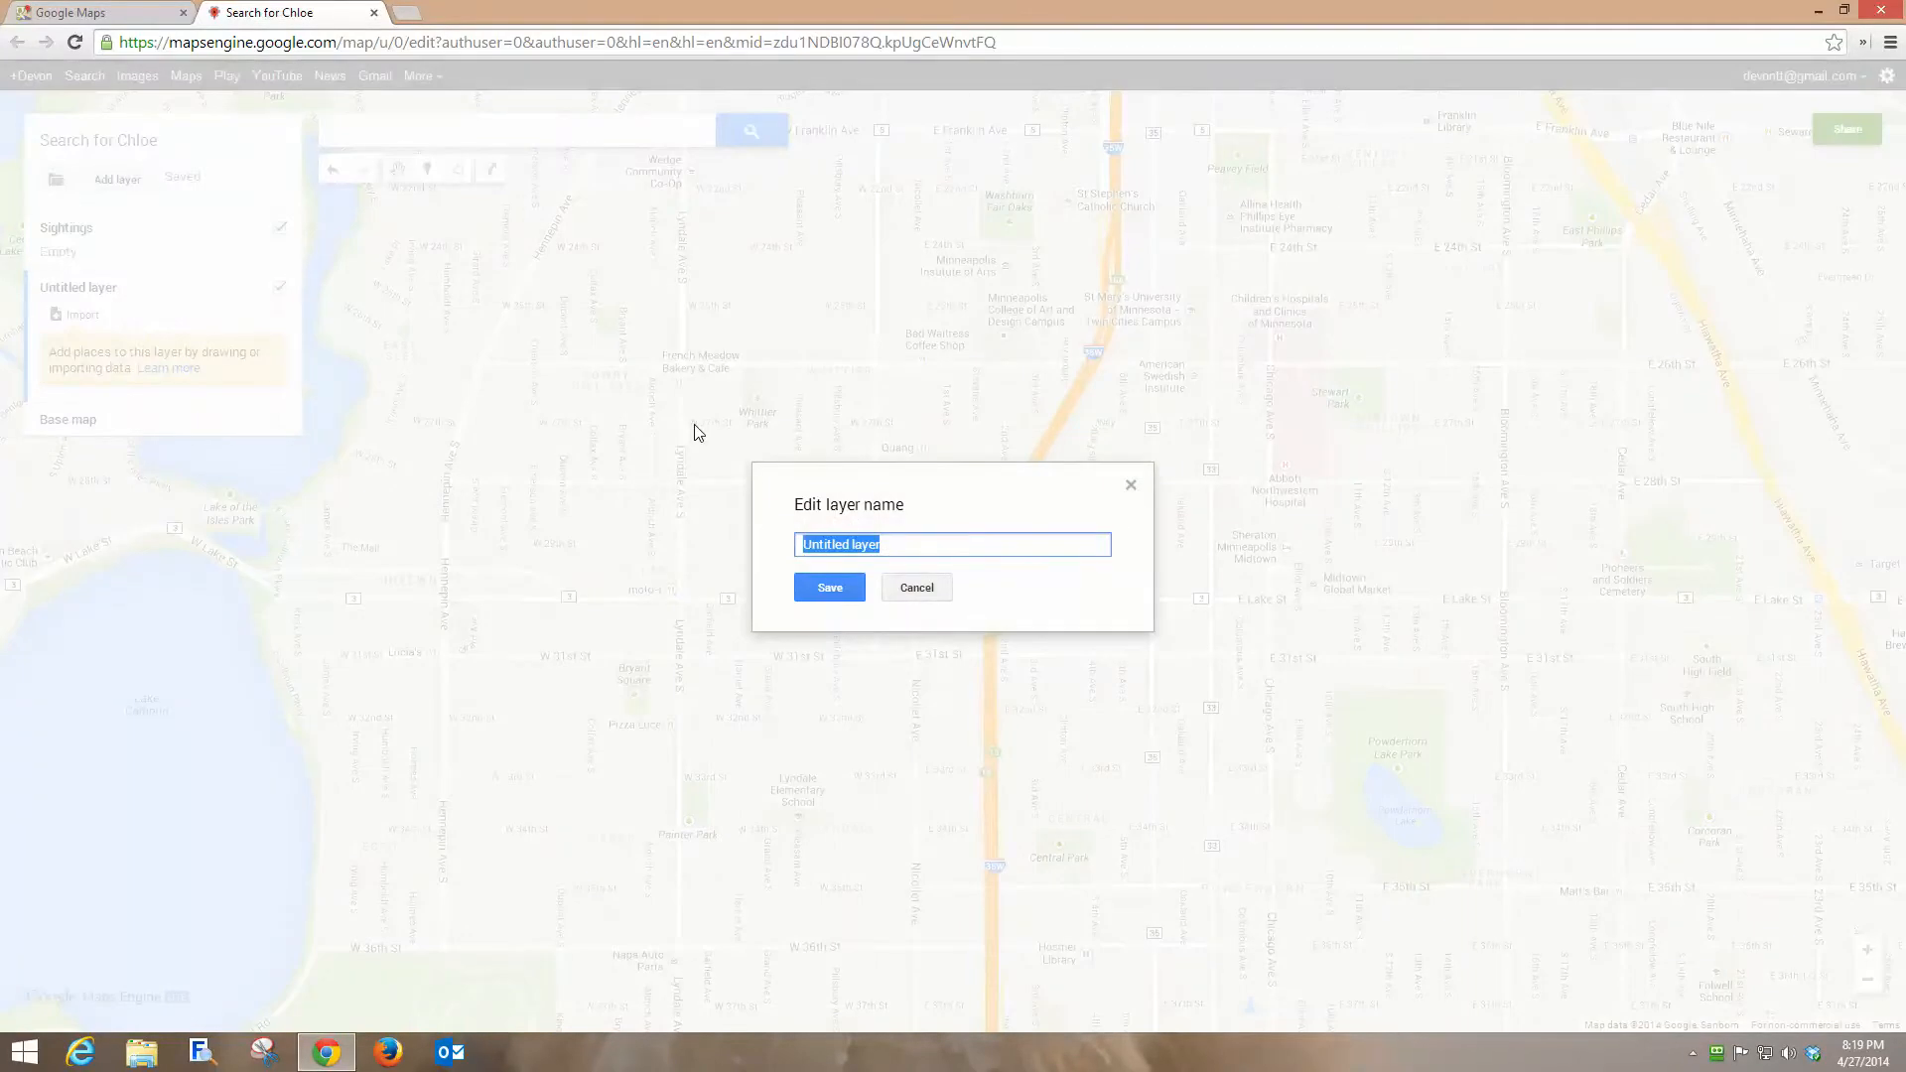
type("Flyers and Signs")
key("Return")
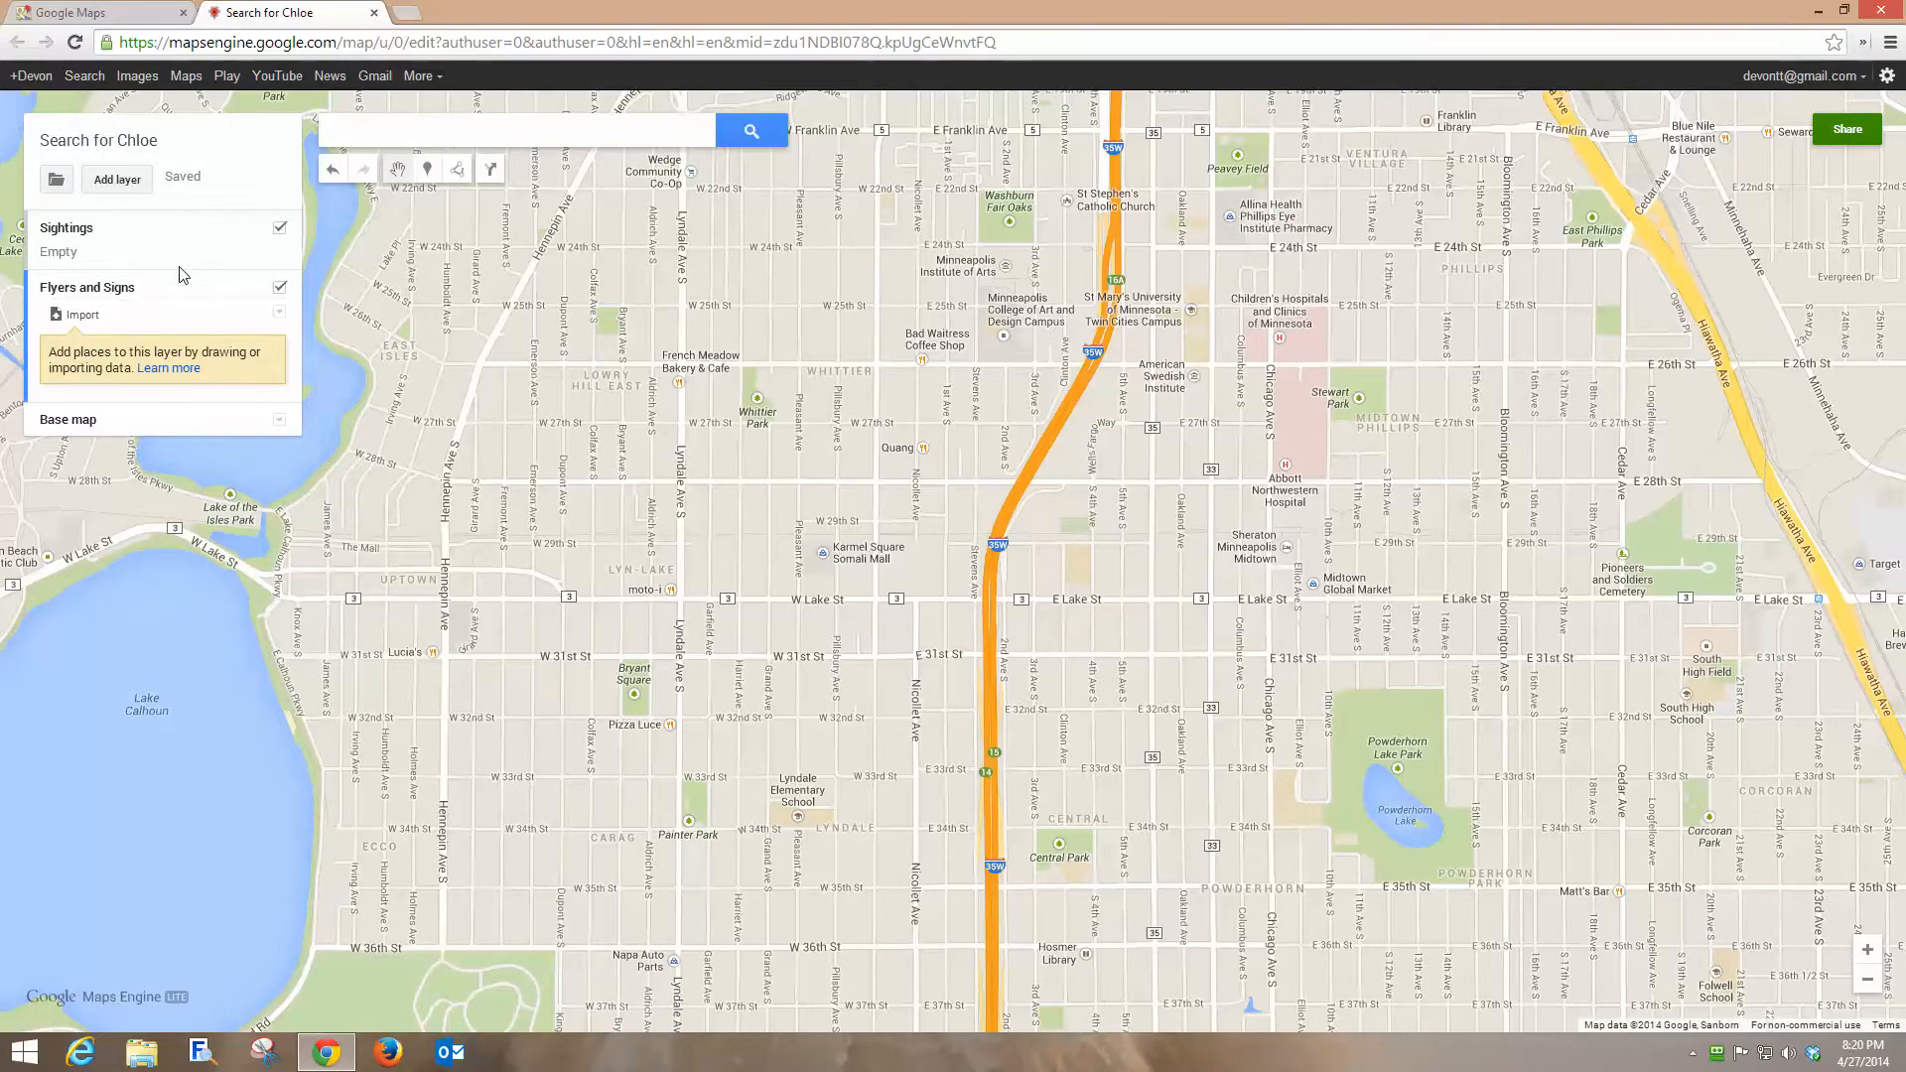
Make Sightings the active layer and add a marker named Point of Flight at French Meadow Bakery & Cafe.
left_click(159, 248)
left_click(170, 384)
left_click(194, 247)
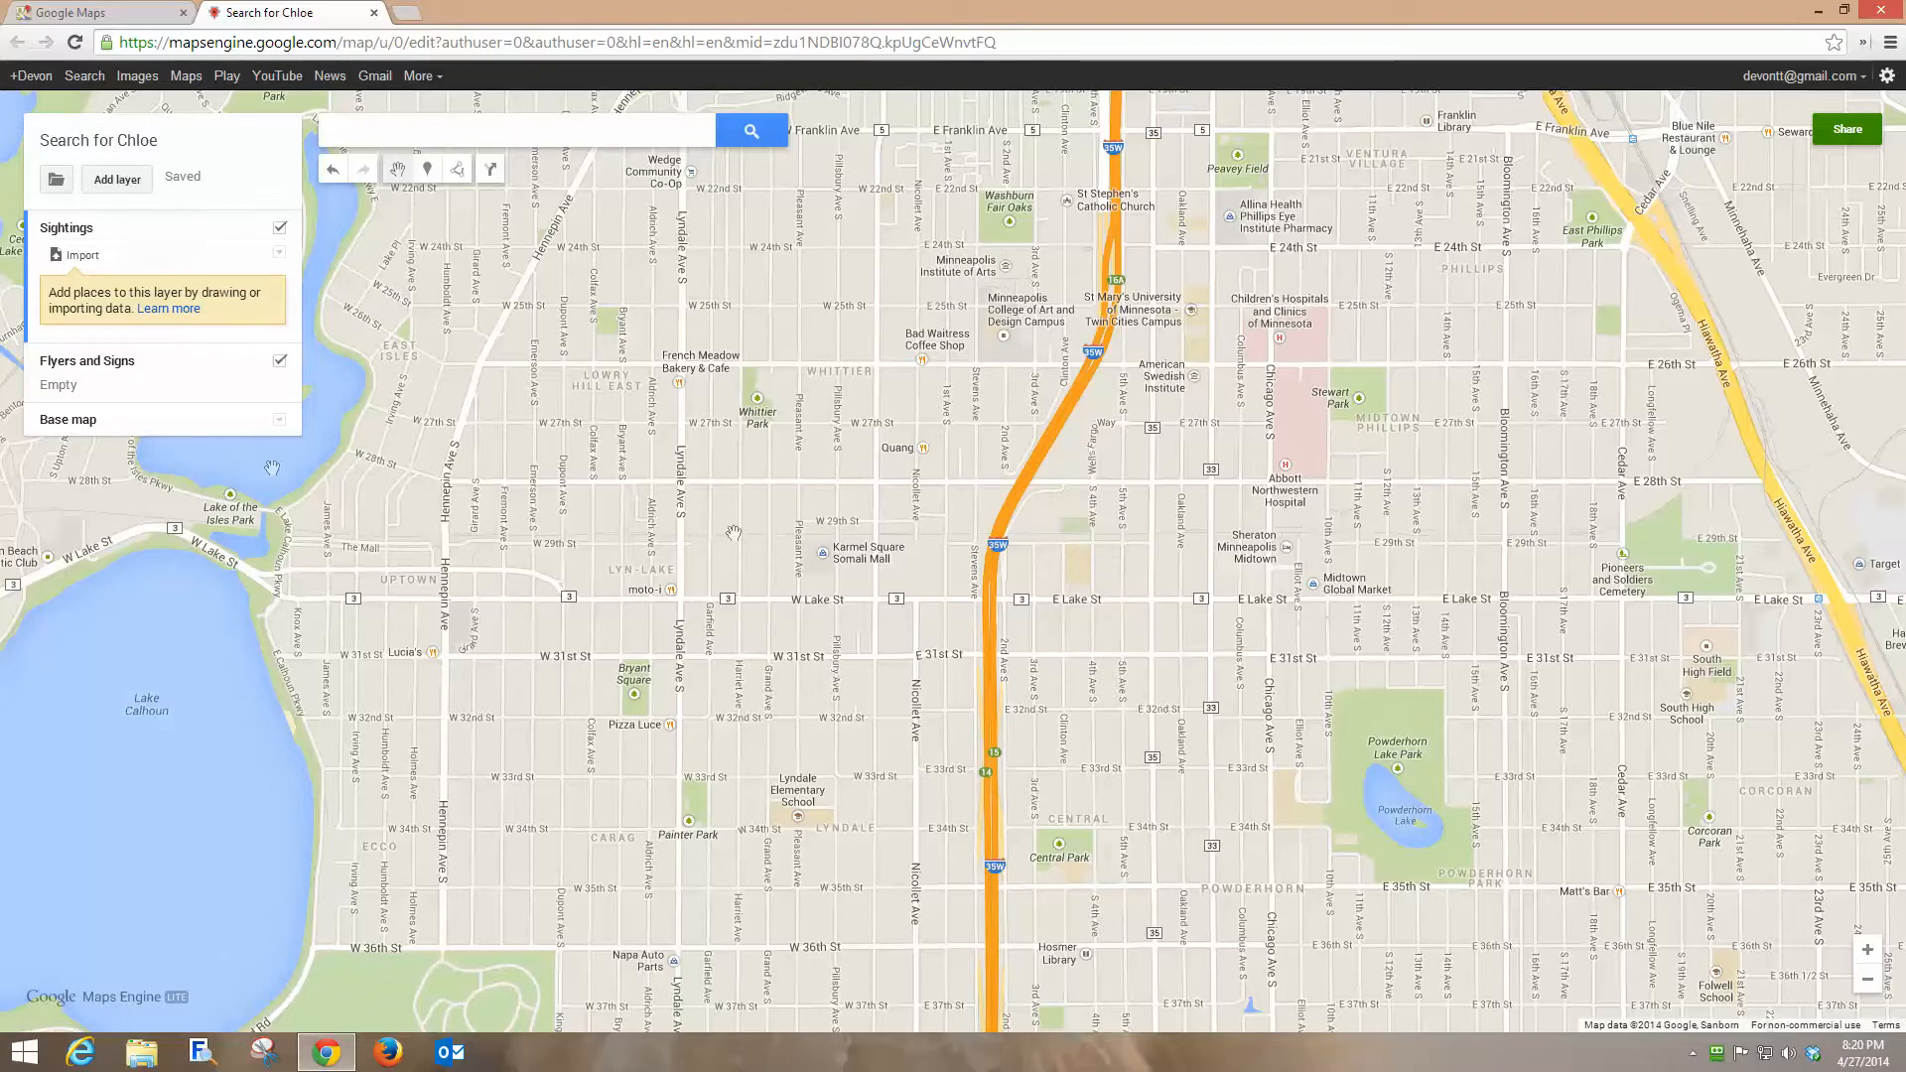
left_click(110, 365)
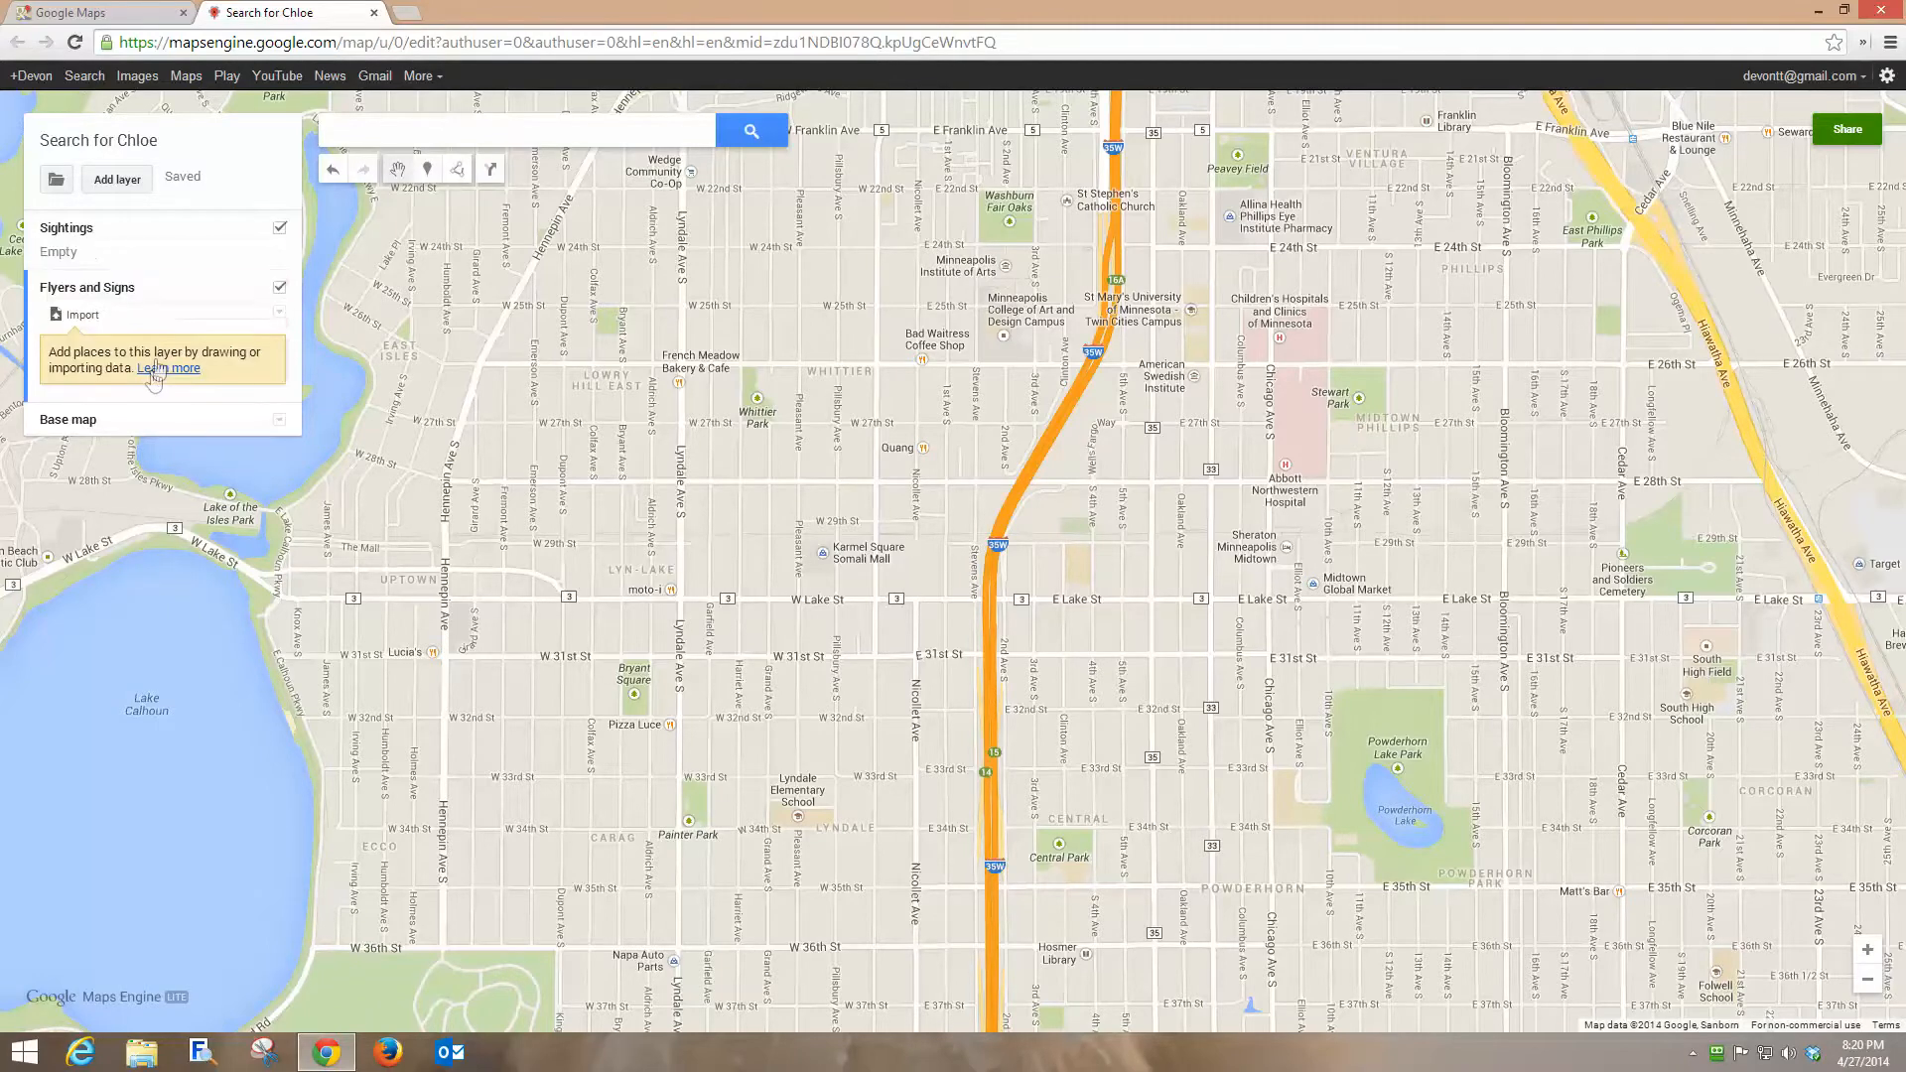
left_click(66, 231)
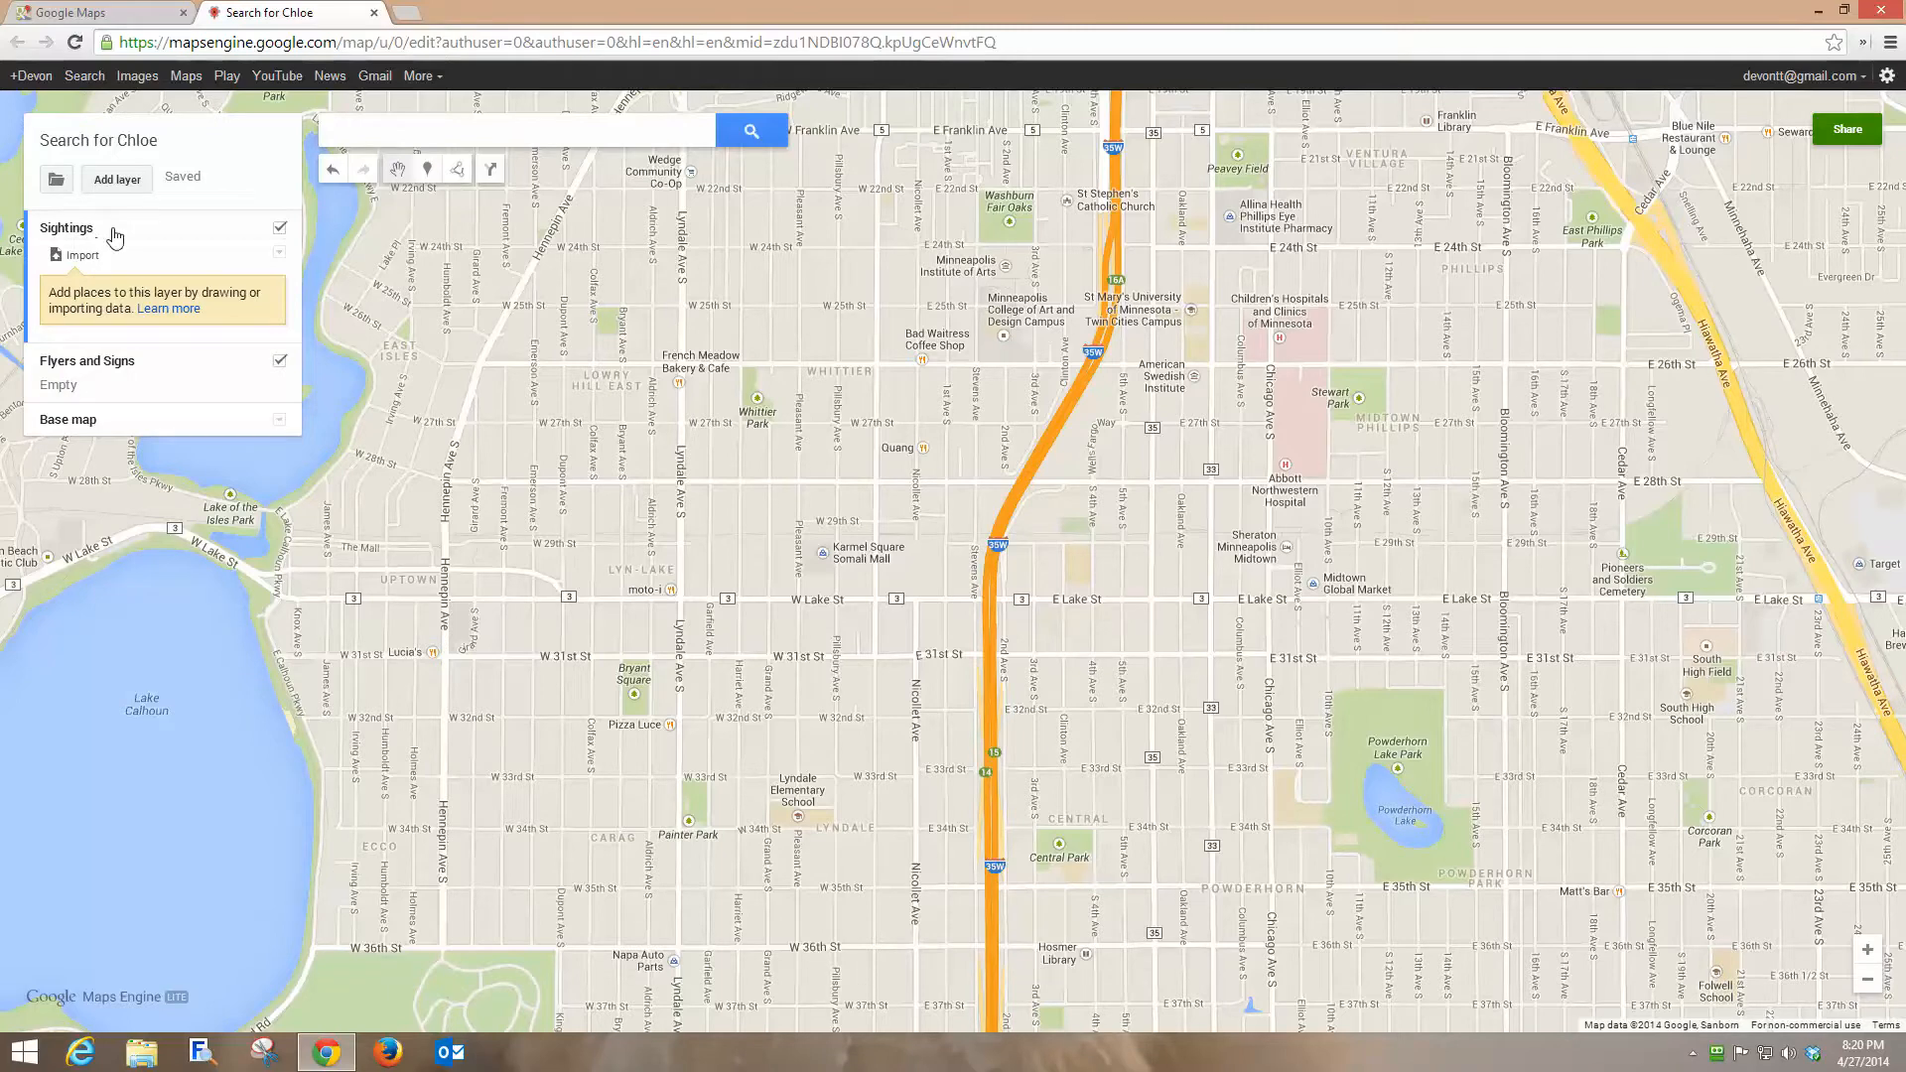
left_click(429, 173)
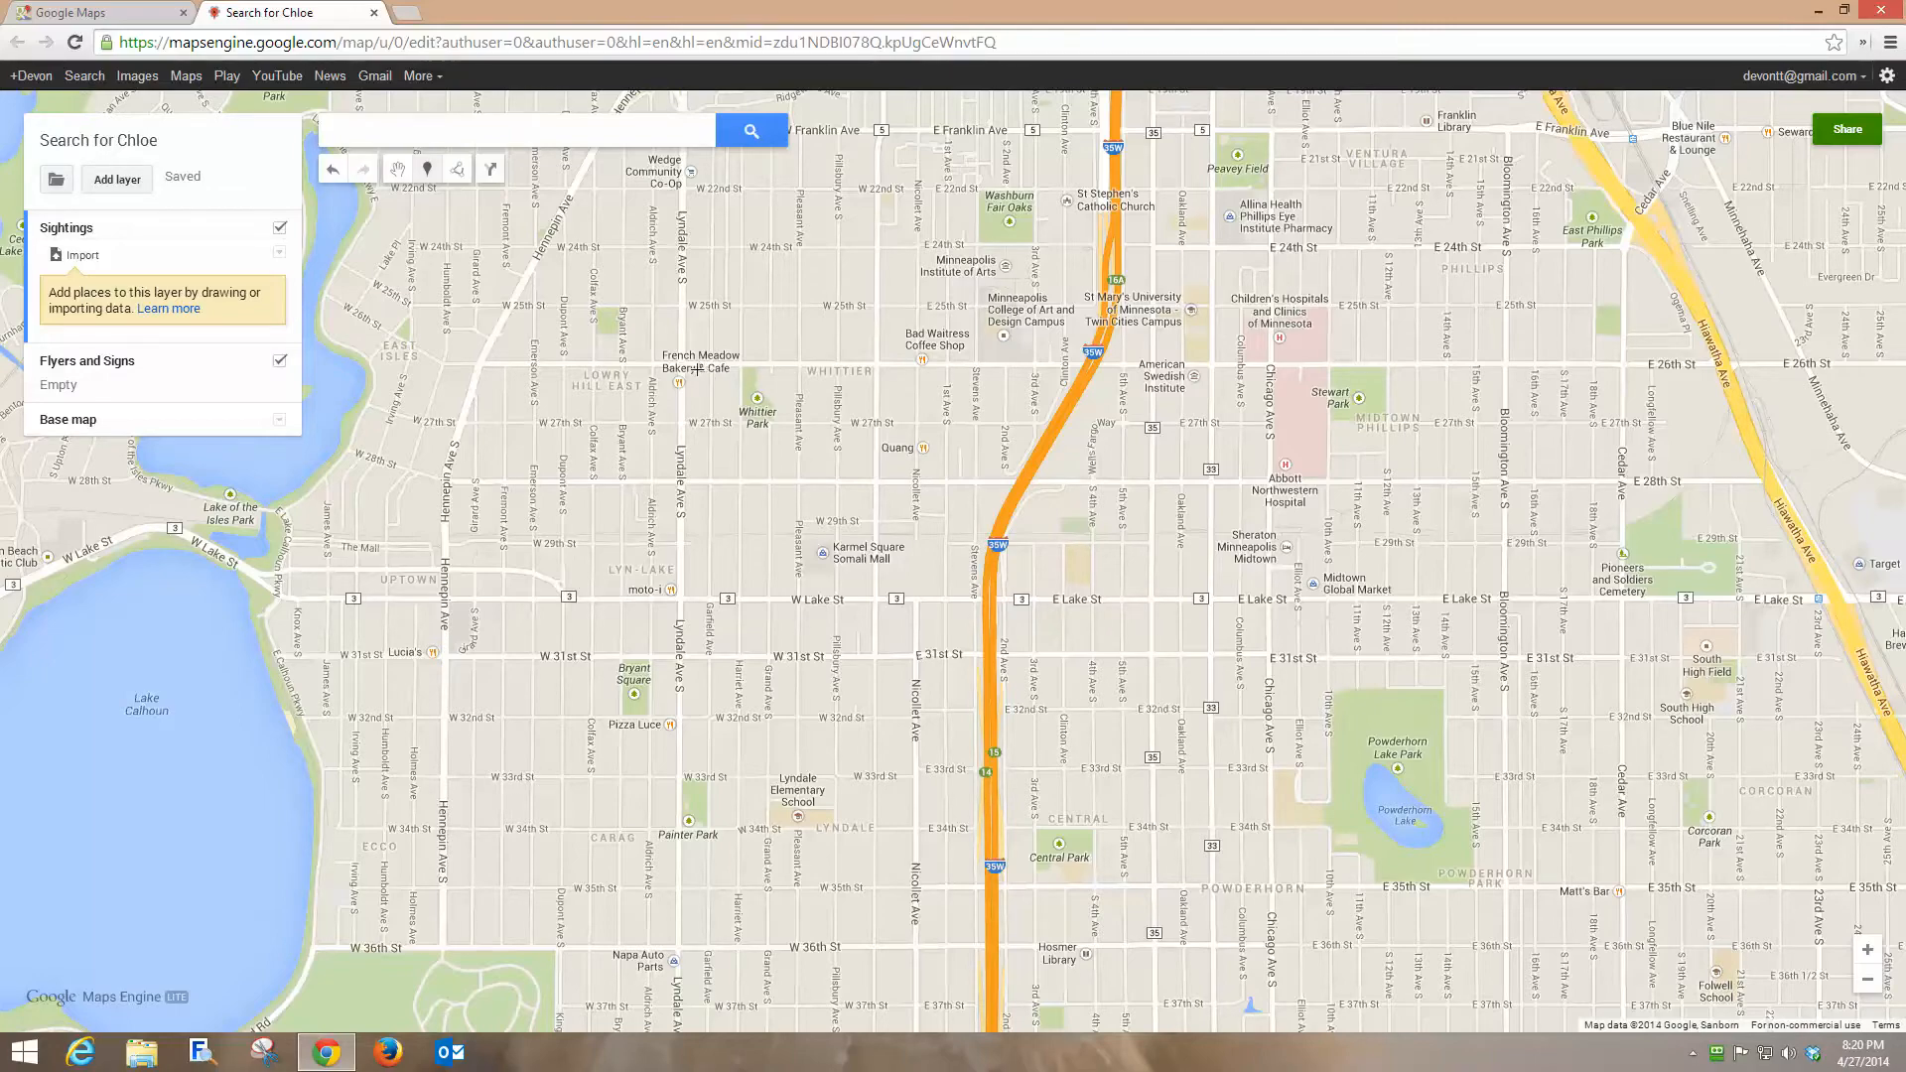
left_click(695, 368)
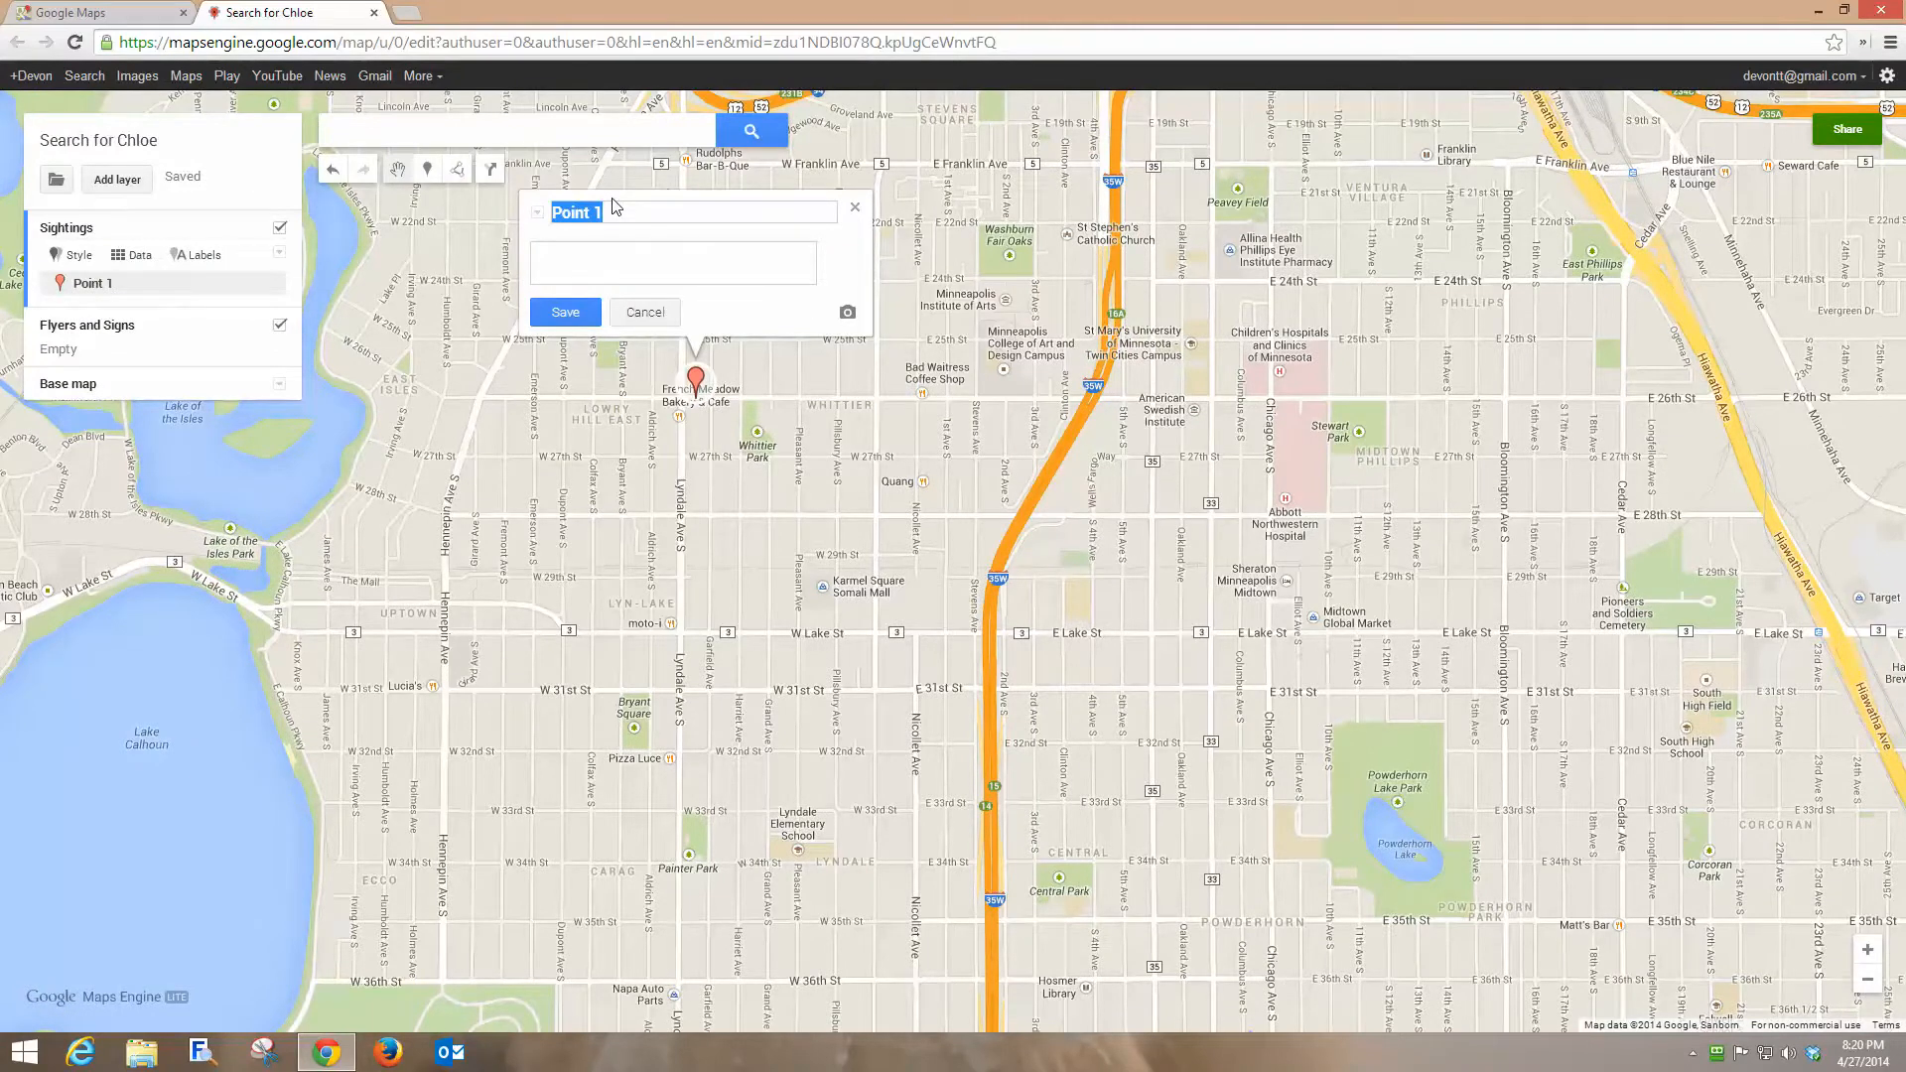
type("Point of Flight")
left_click(564, 312)
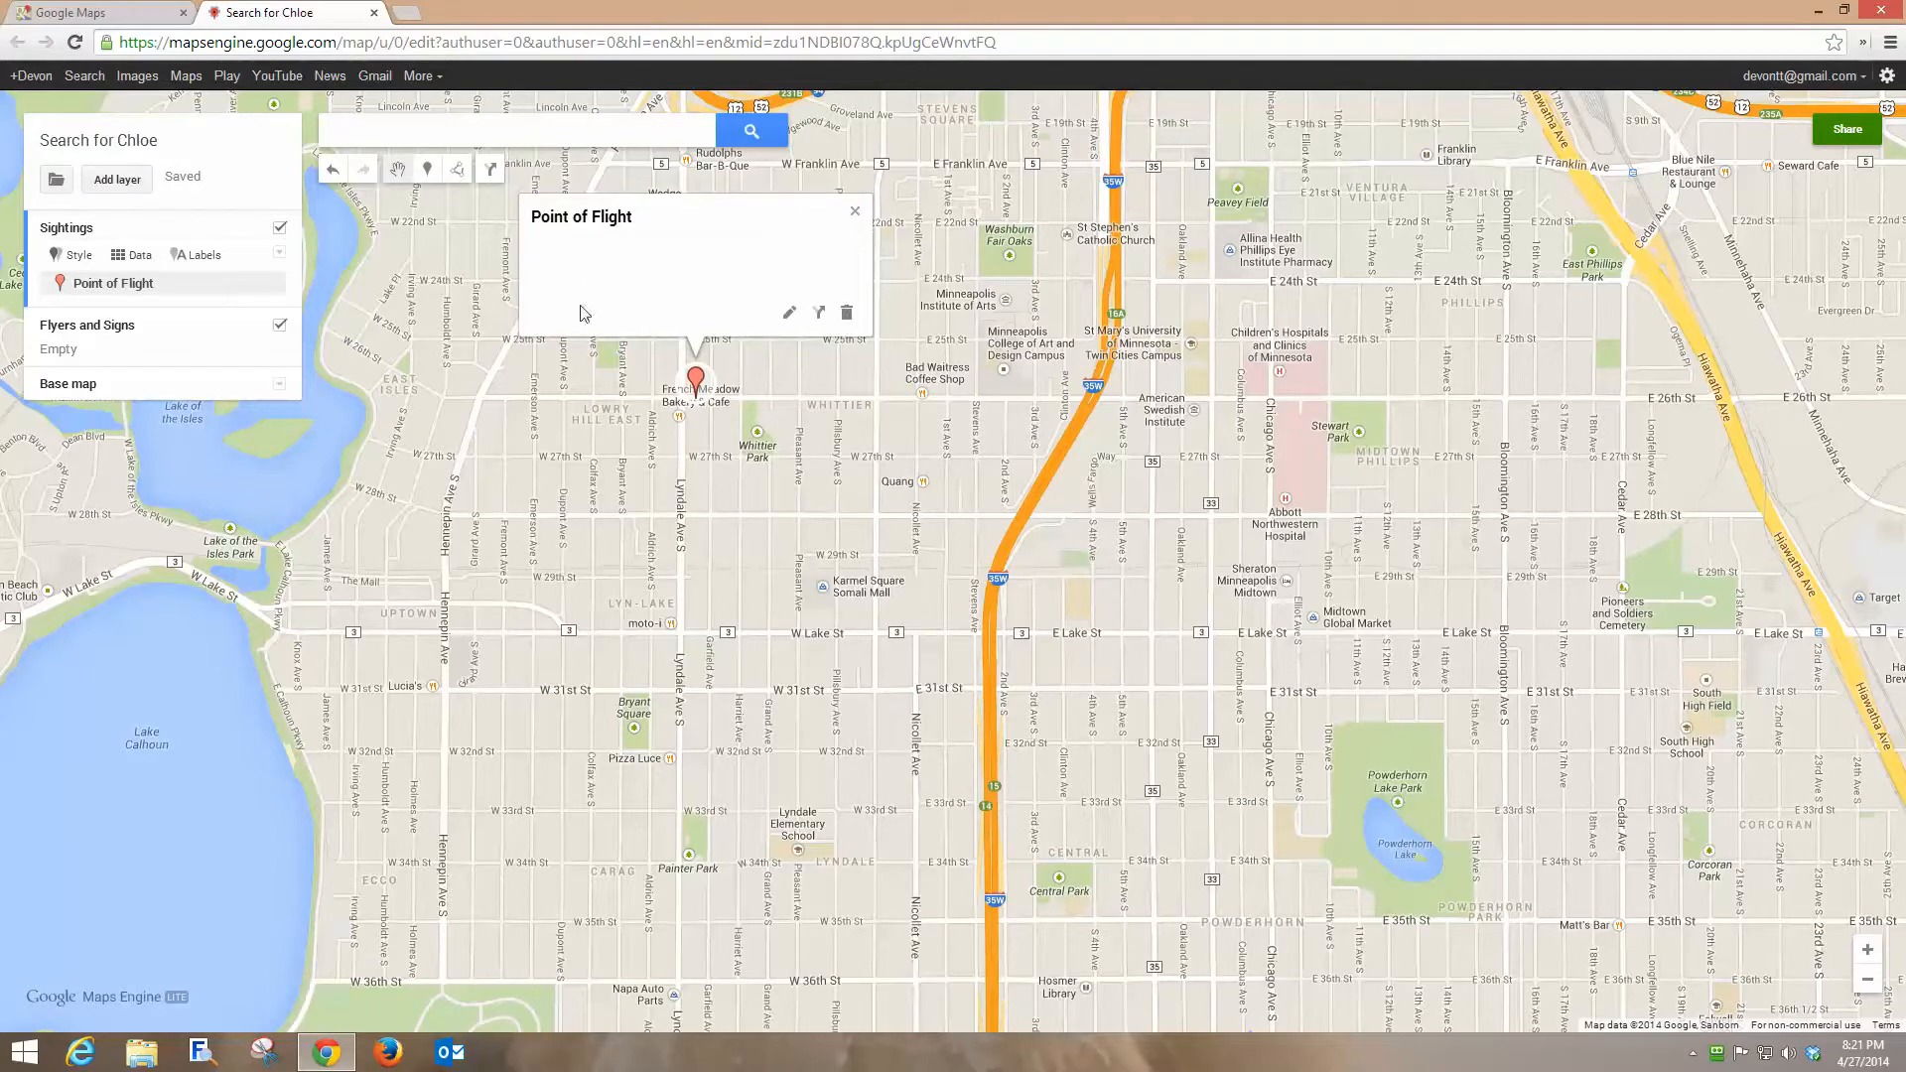
left_click(853, 211)
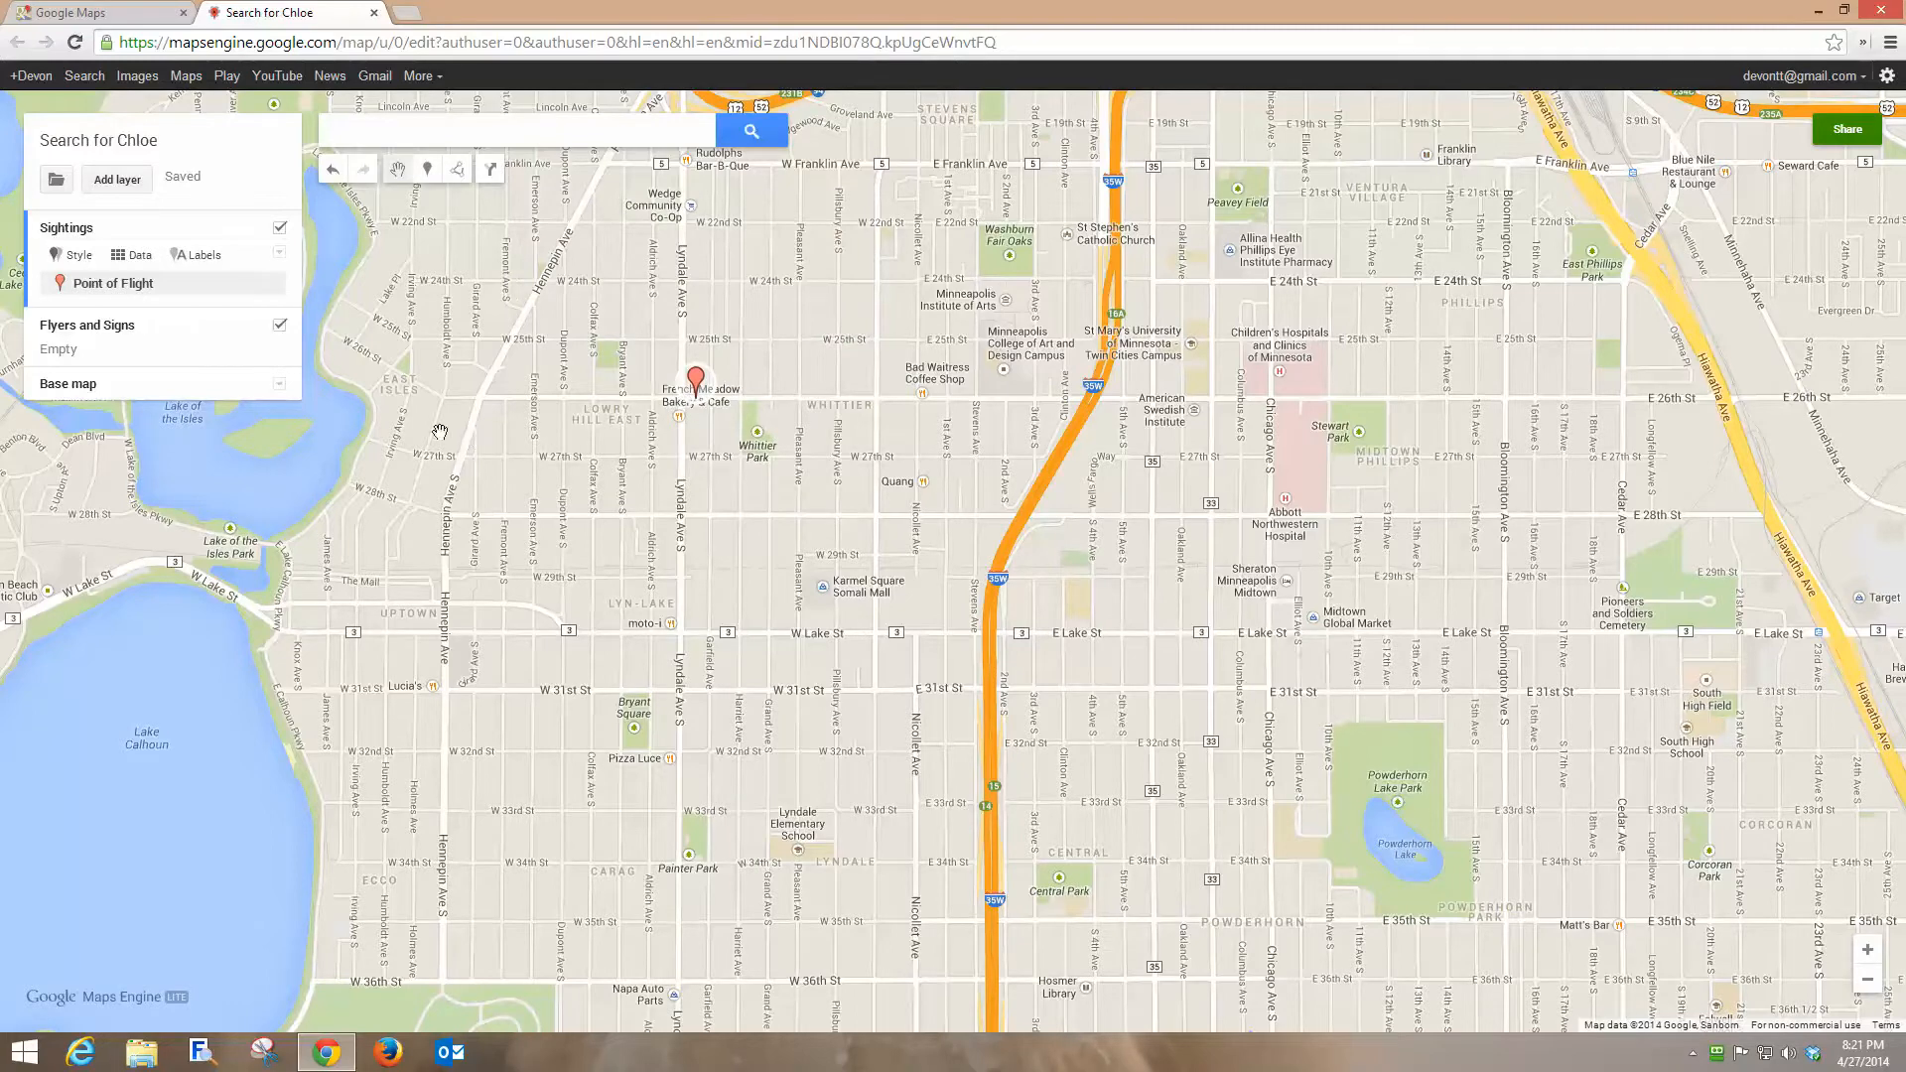
Style the Point of Flight marker as a red circle.
mouse_move(277, 296)
left_click(271, 289)
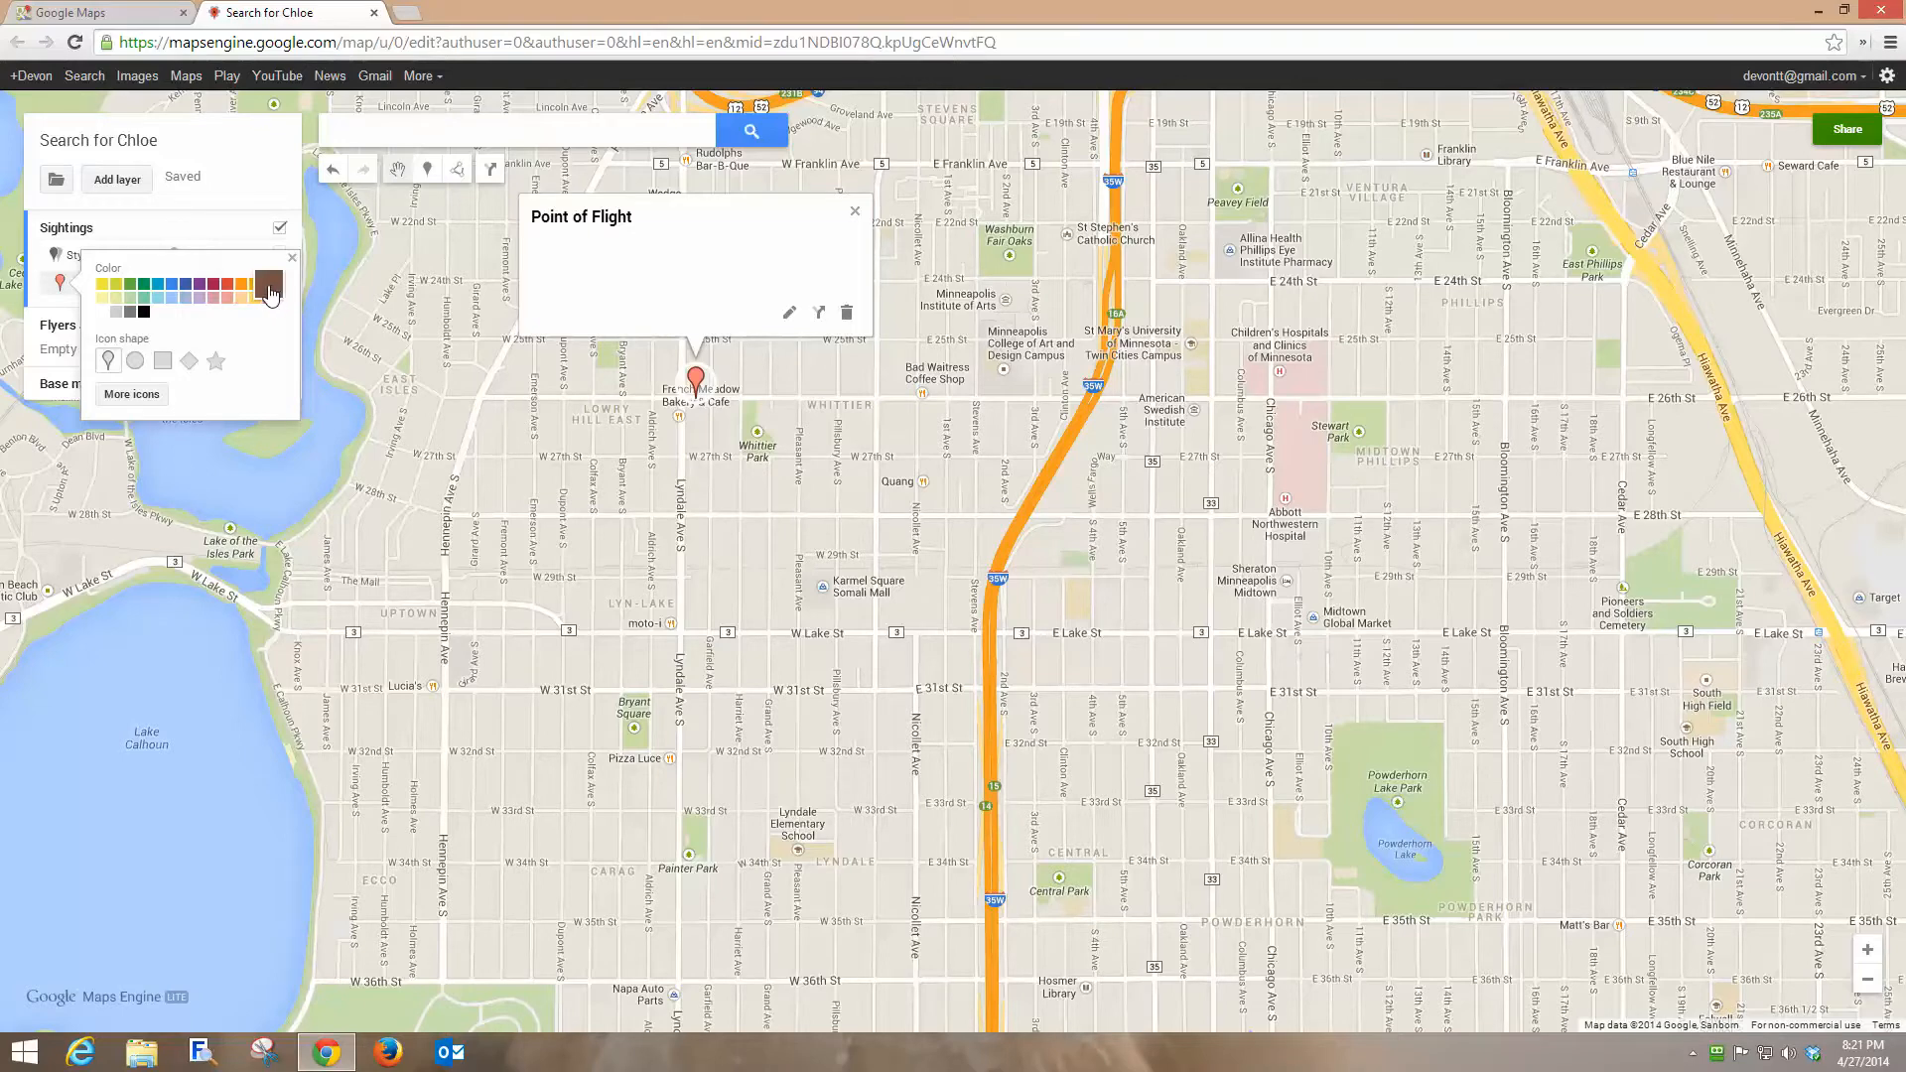
left_click(227, 285)
left_click(135, 360)
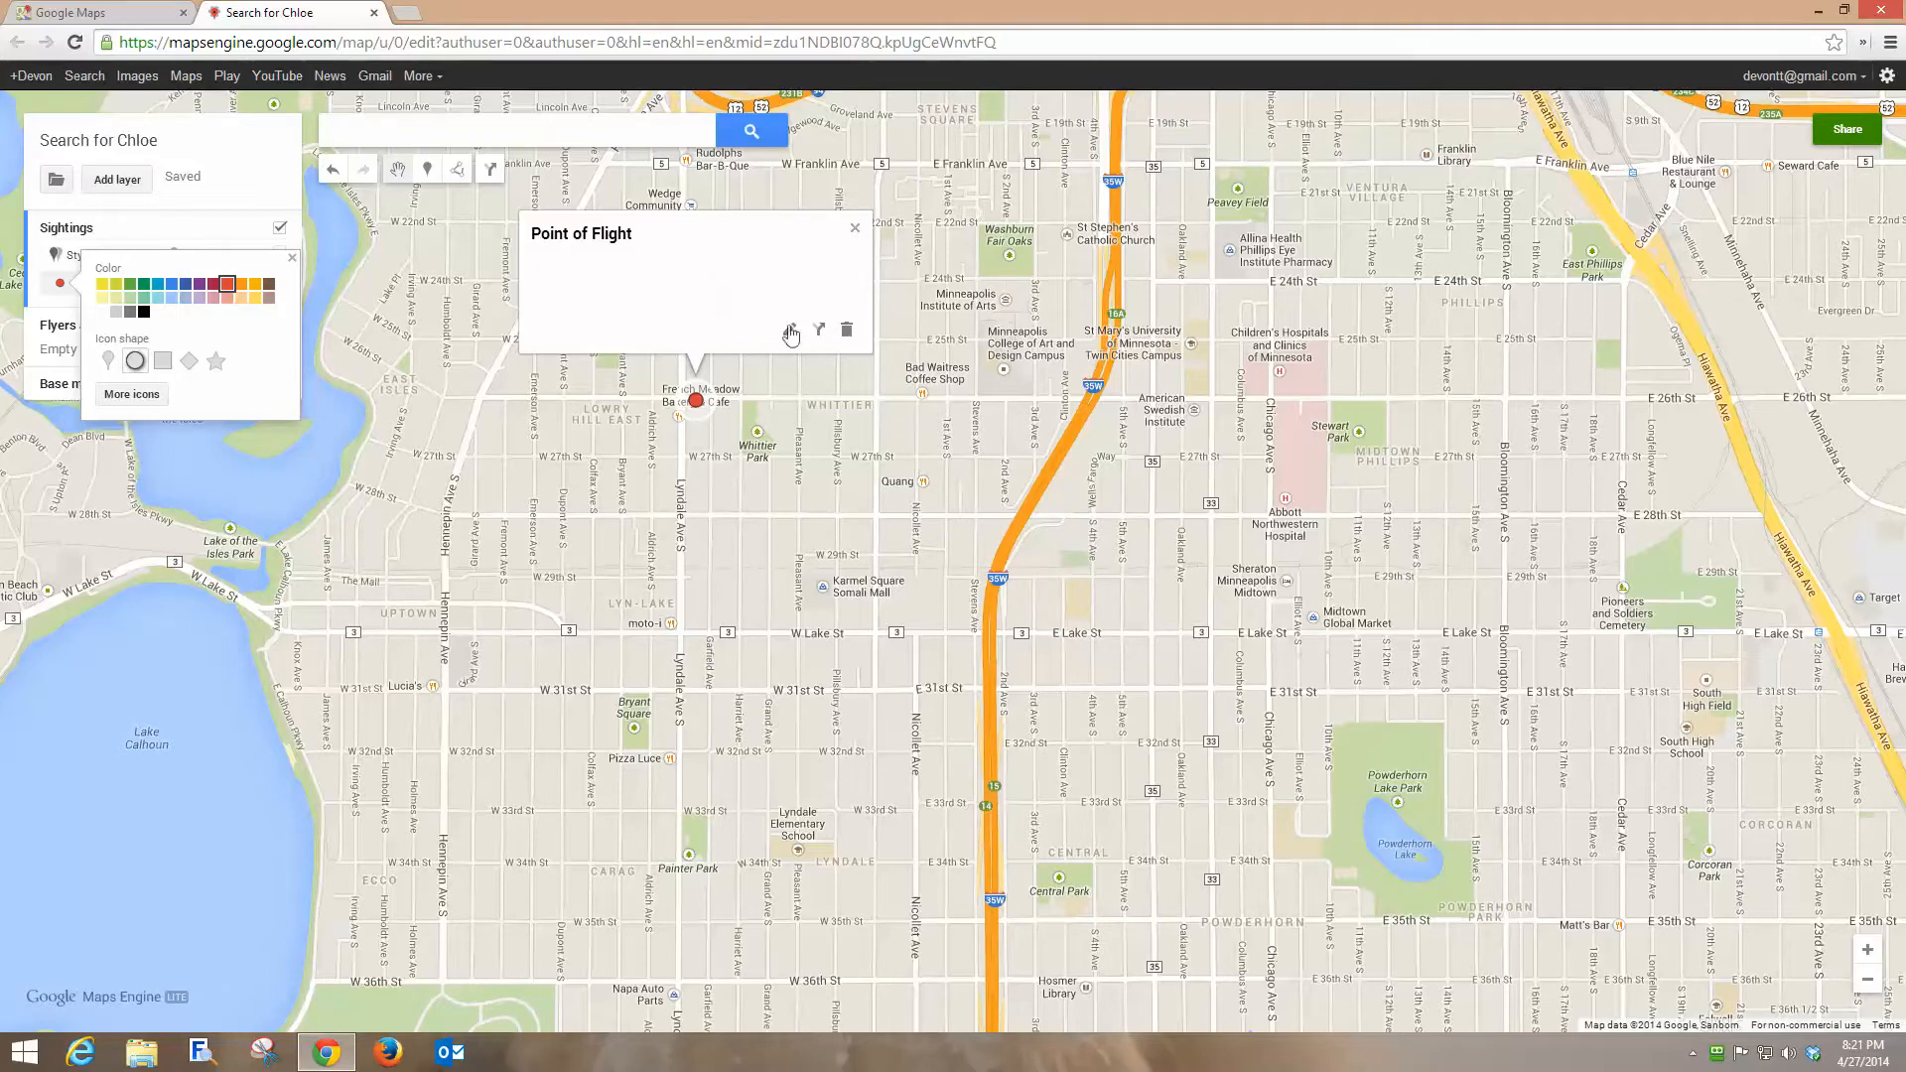
left_click(855, 234)
left_click(854, 234)
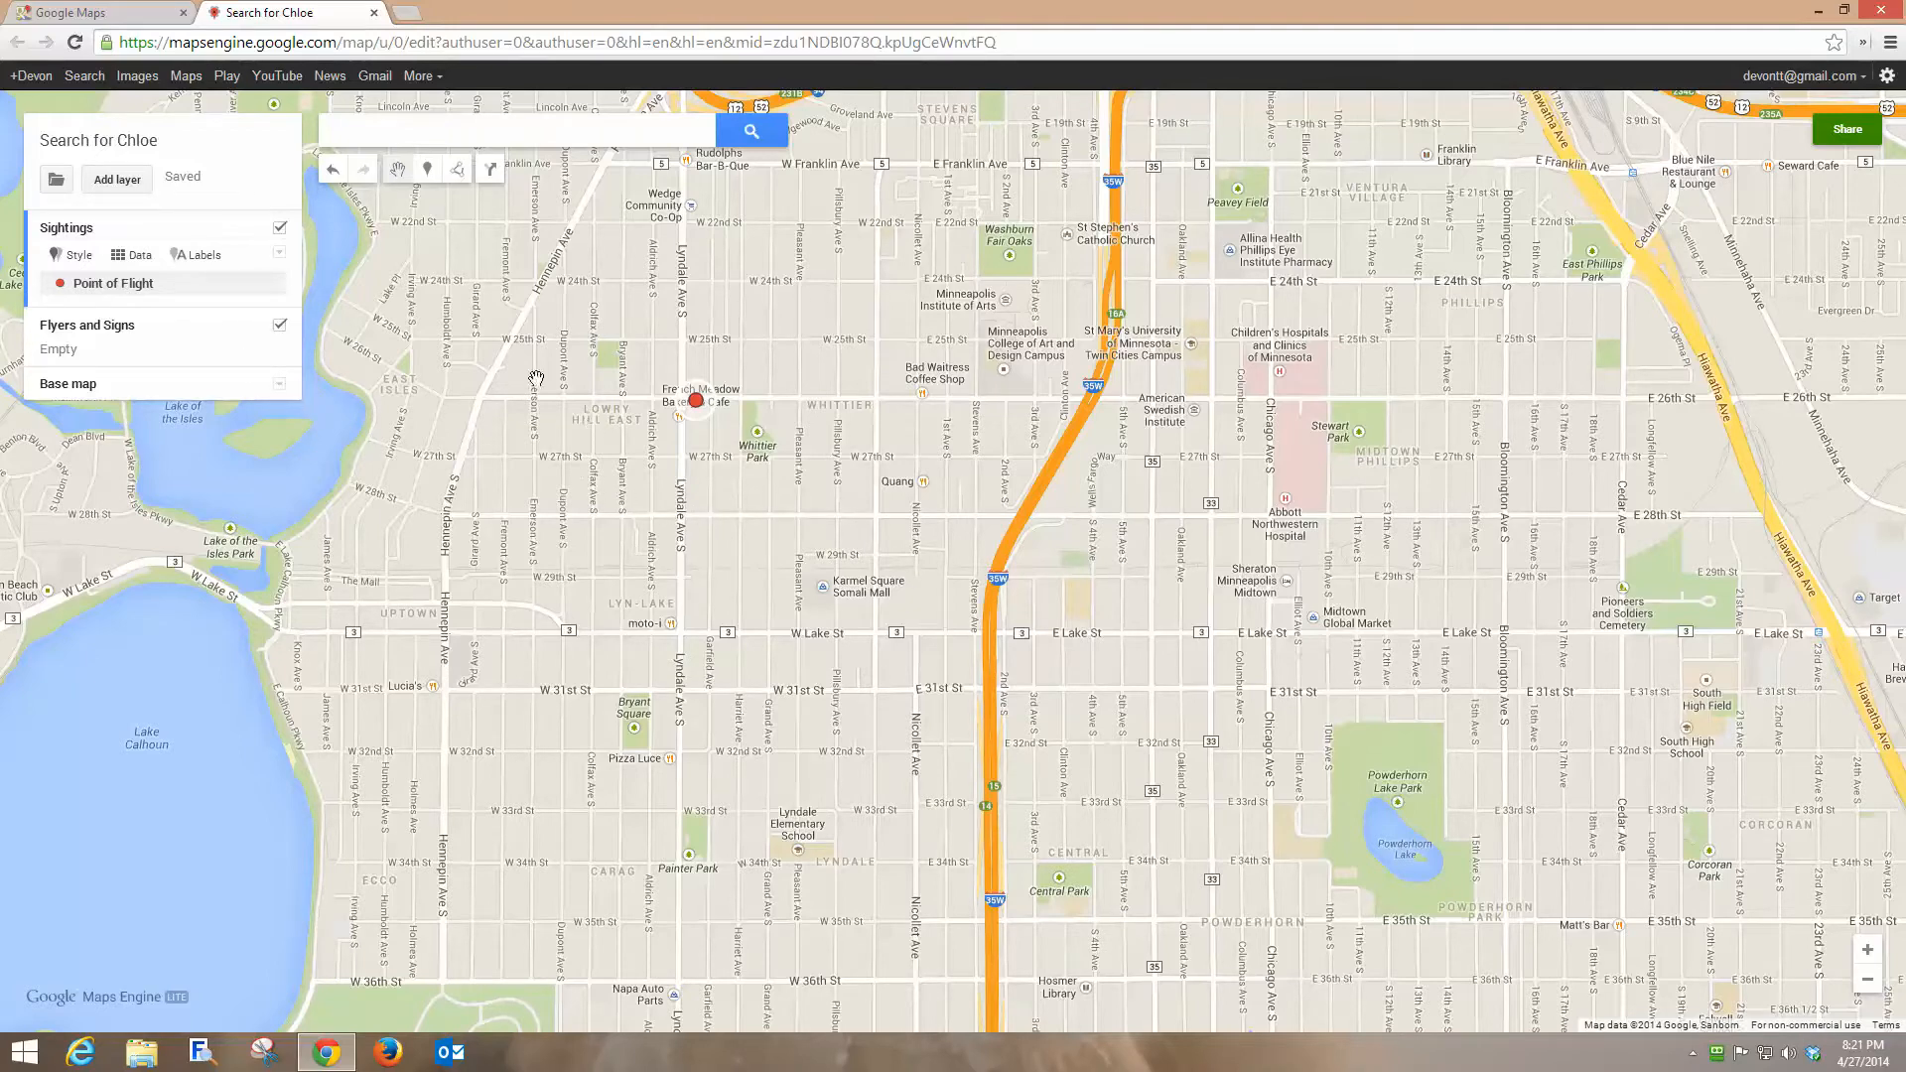
Add a marker named Owner's Home west of Lyndale Ave S near W 28th St.
left_click(427, 171)
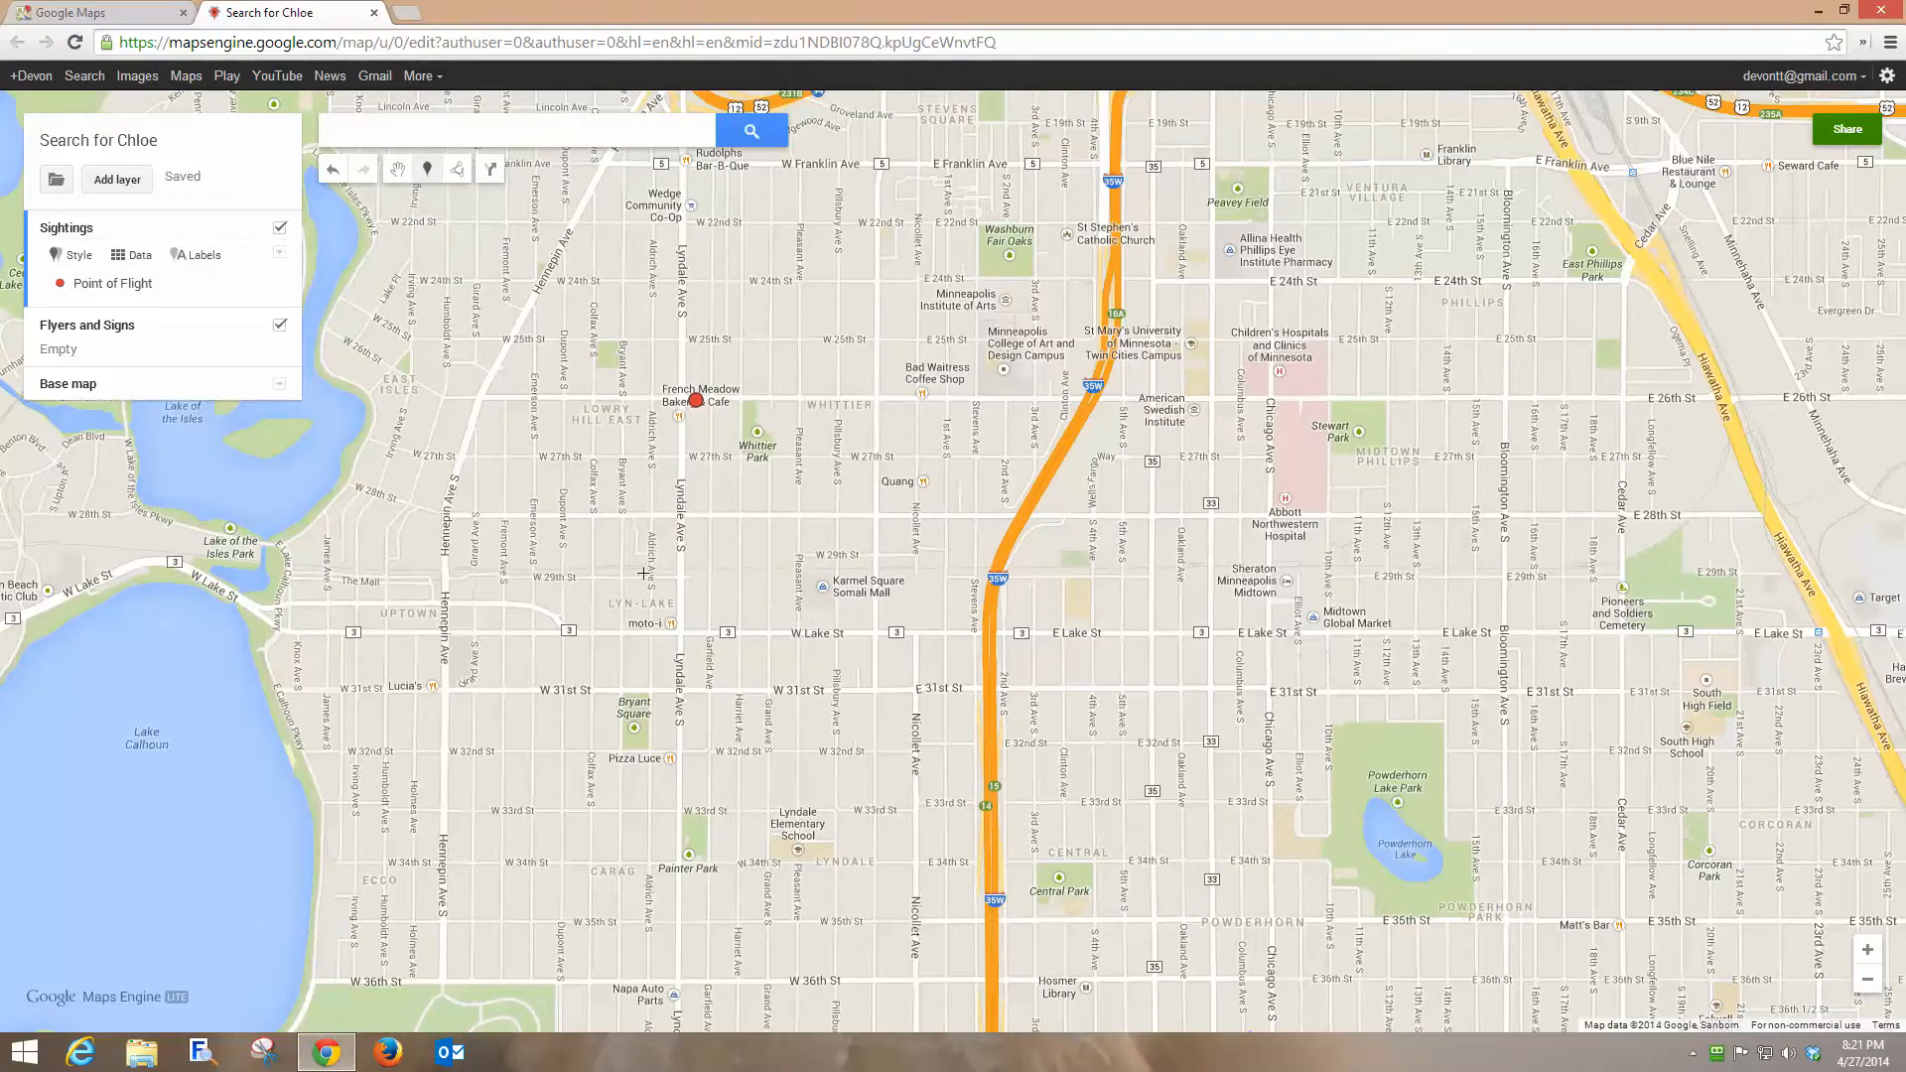
left_click(594, 521)
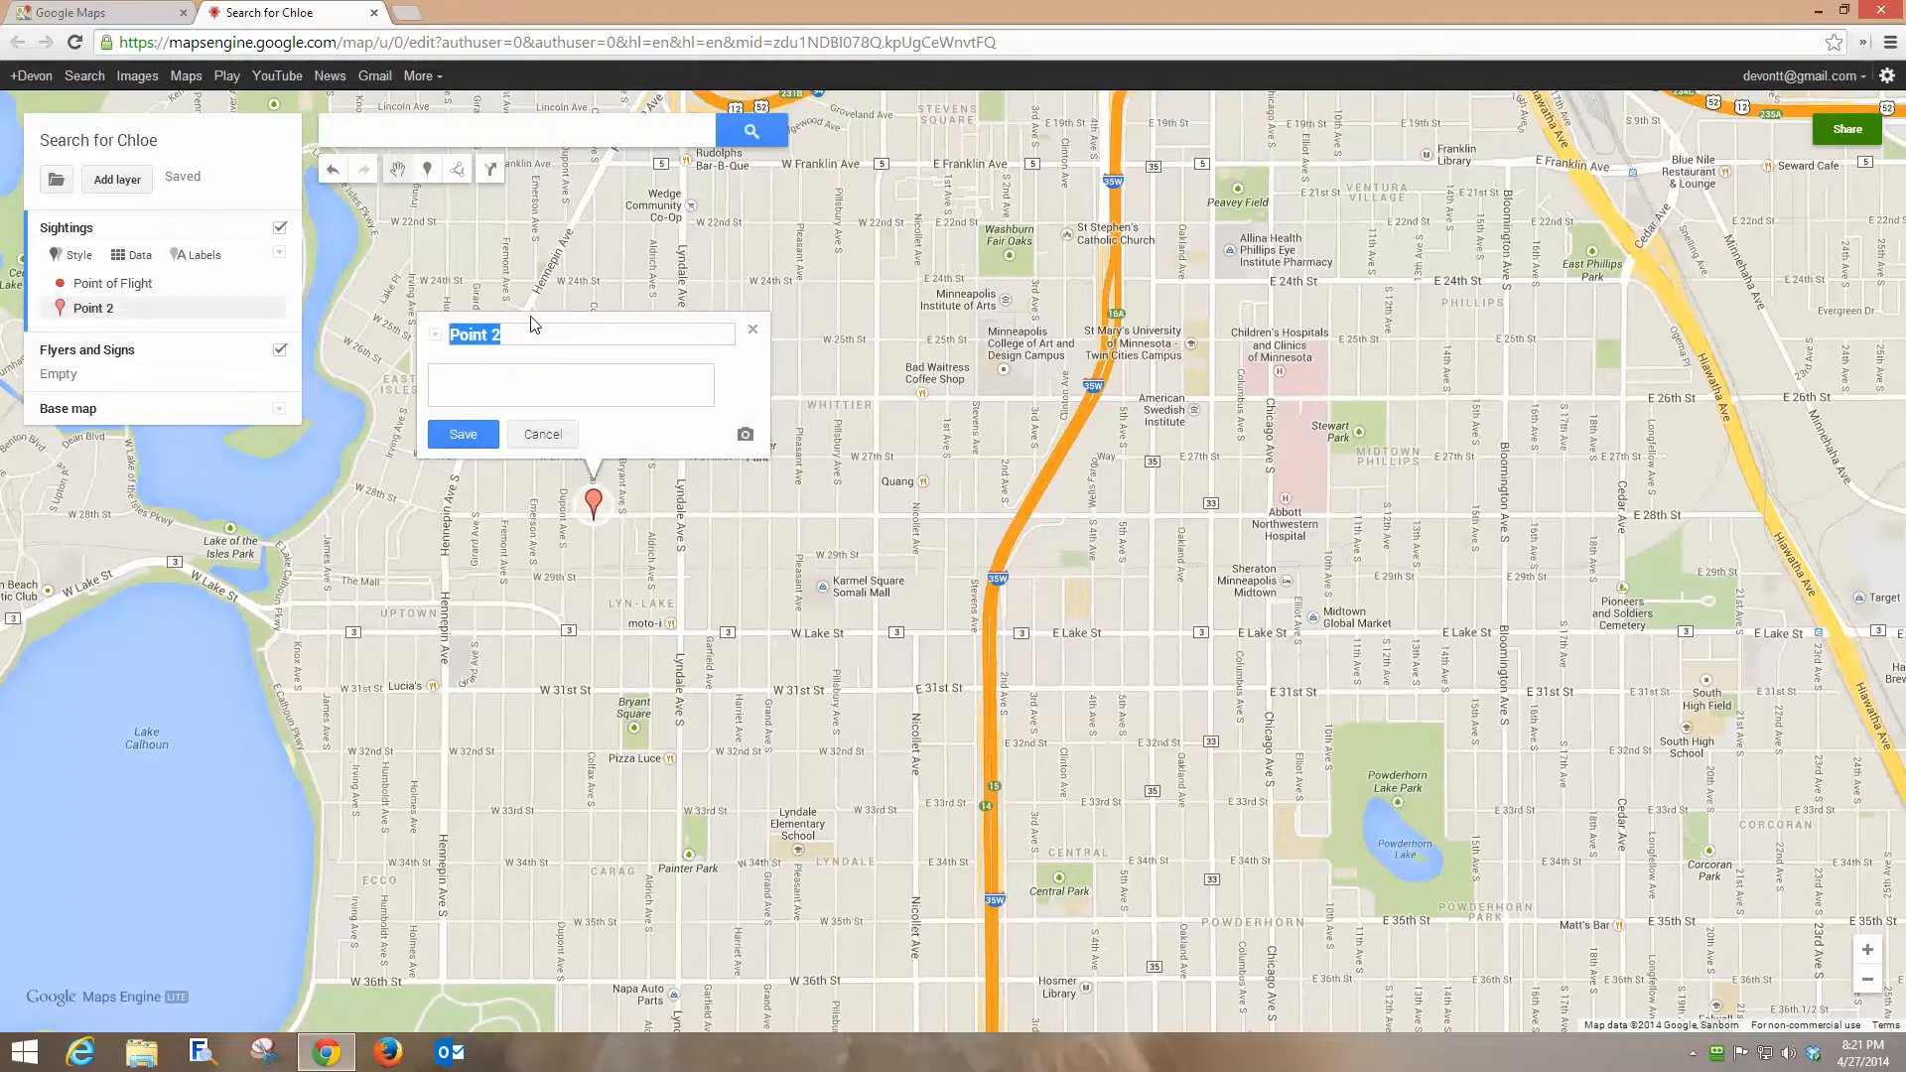
type("Owner's Home")
left_click(463, 433)
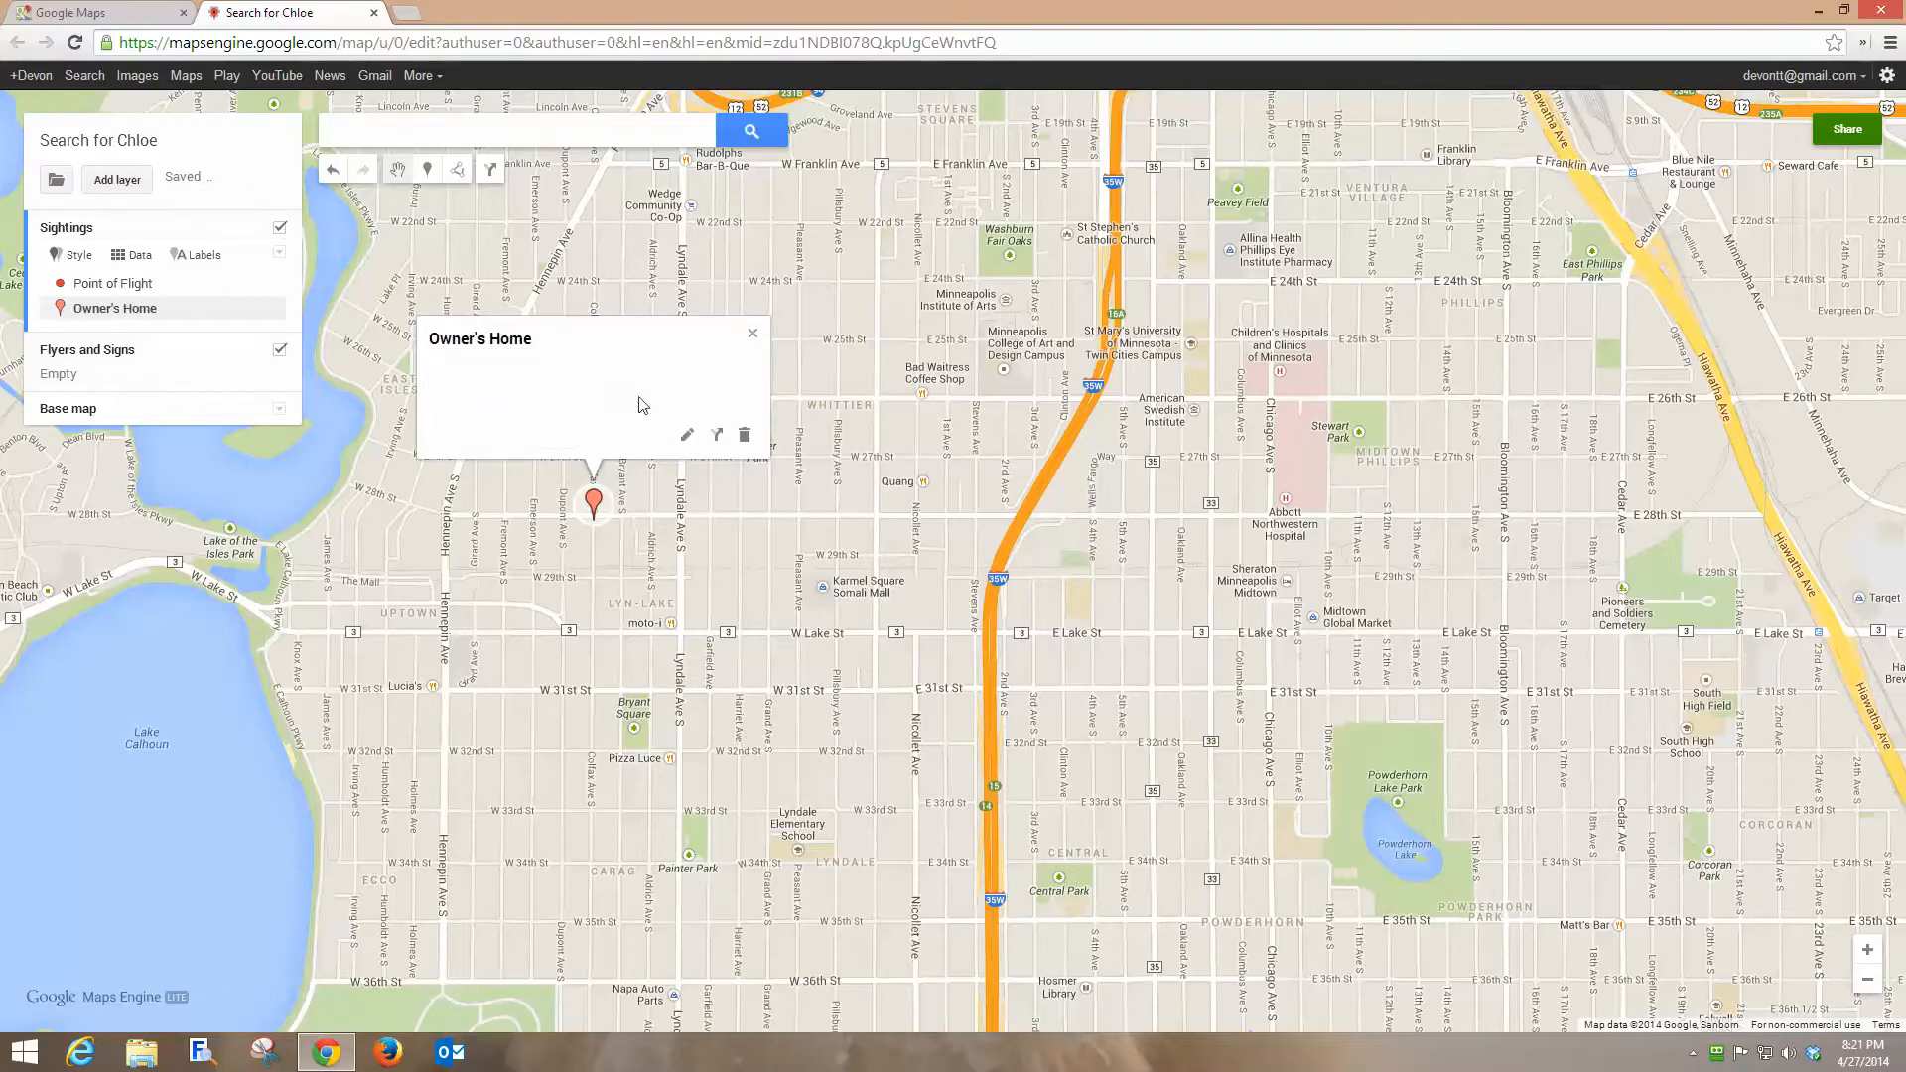
left_click(752, 333)
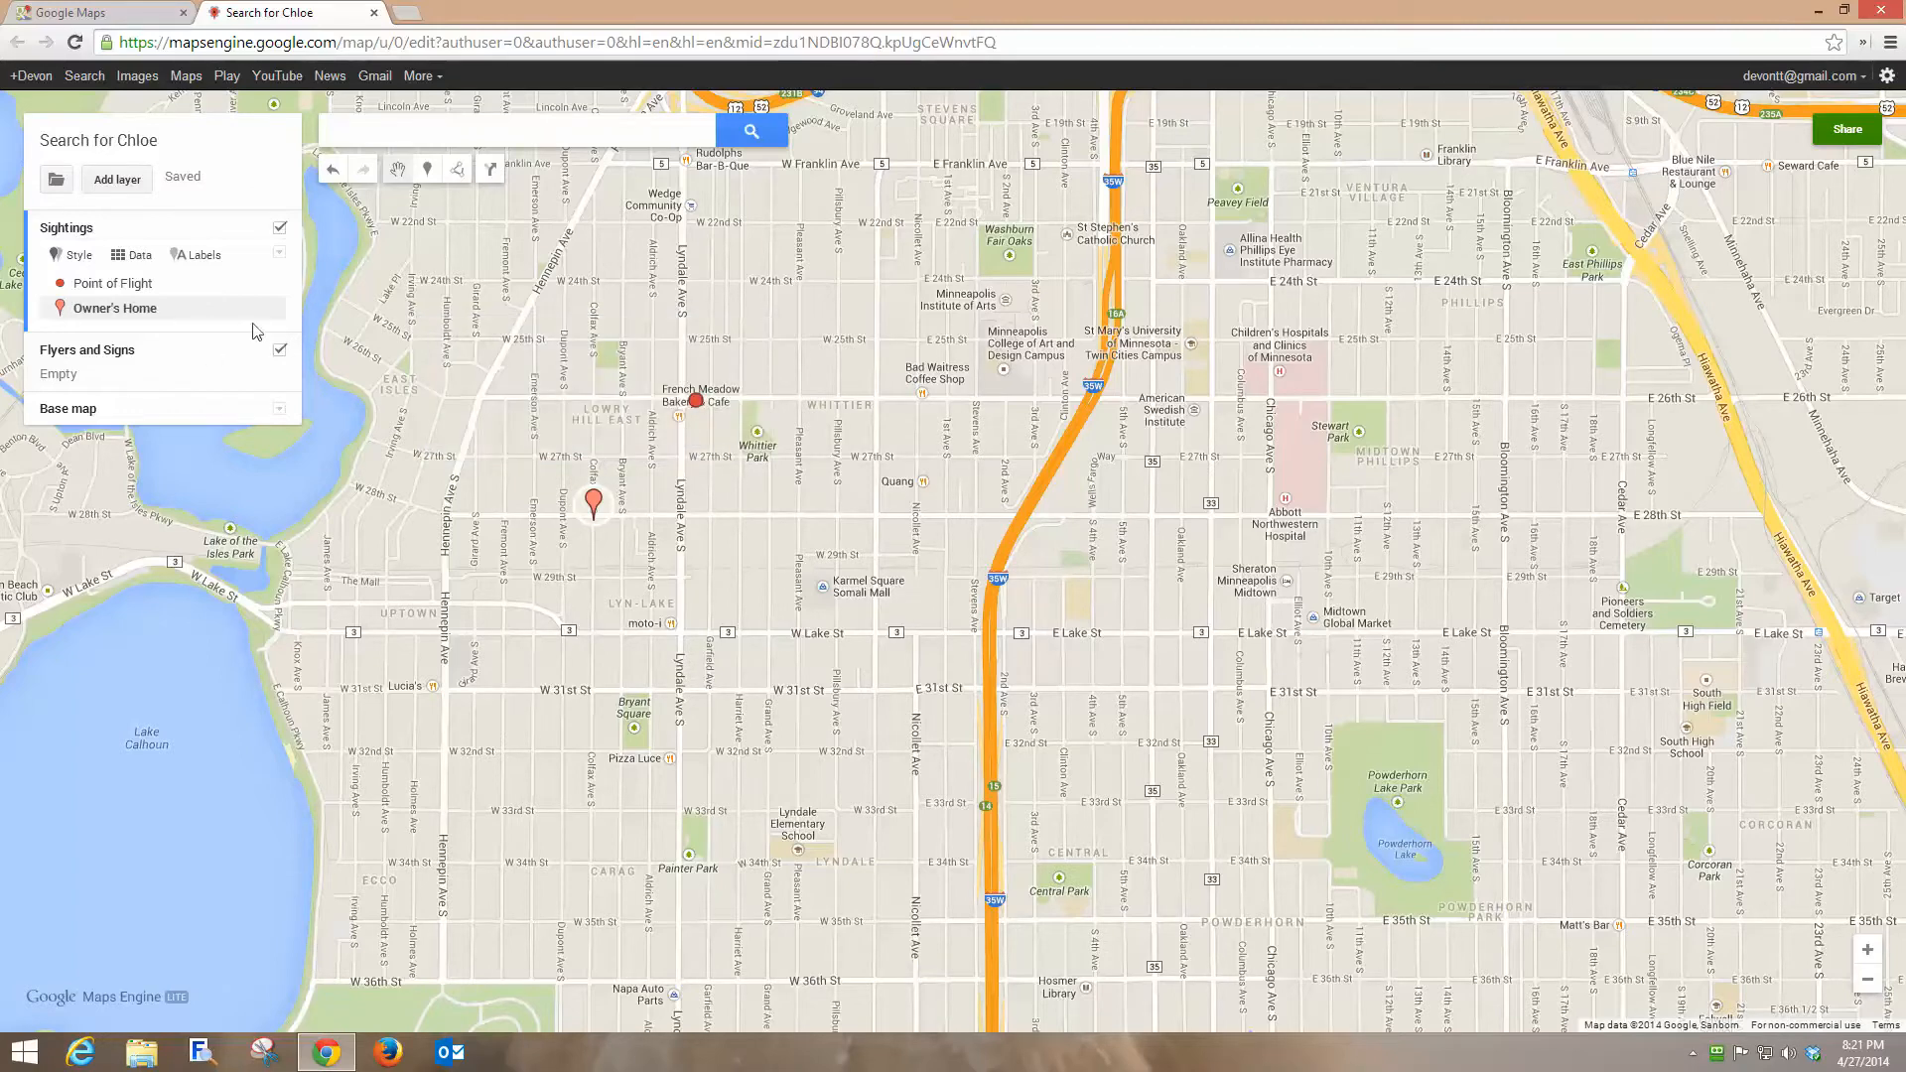
Style the Owner's Home marker as a black circle.
left_click(272, 314)
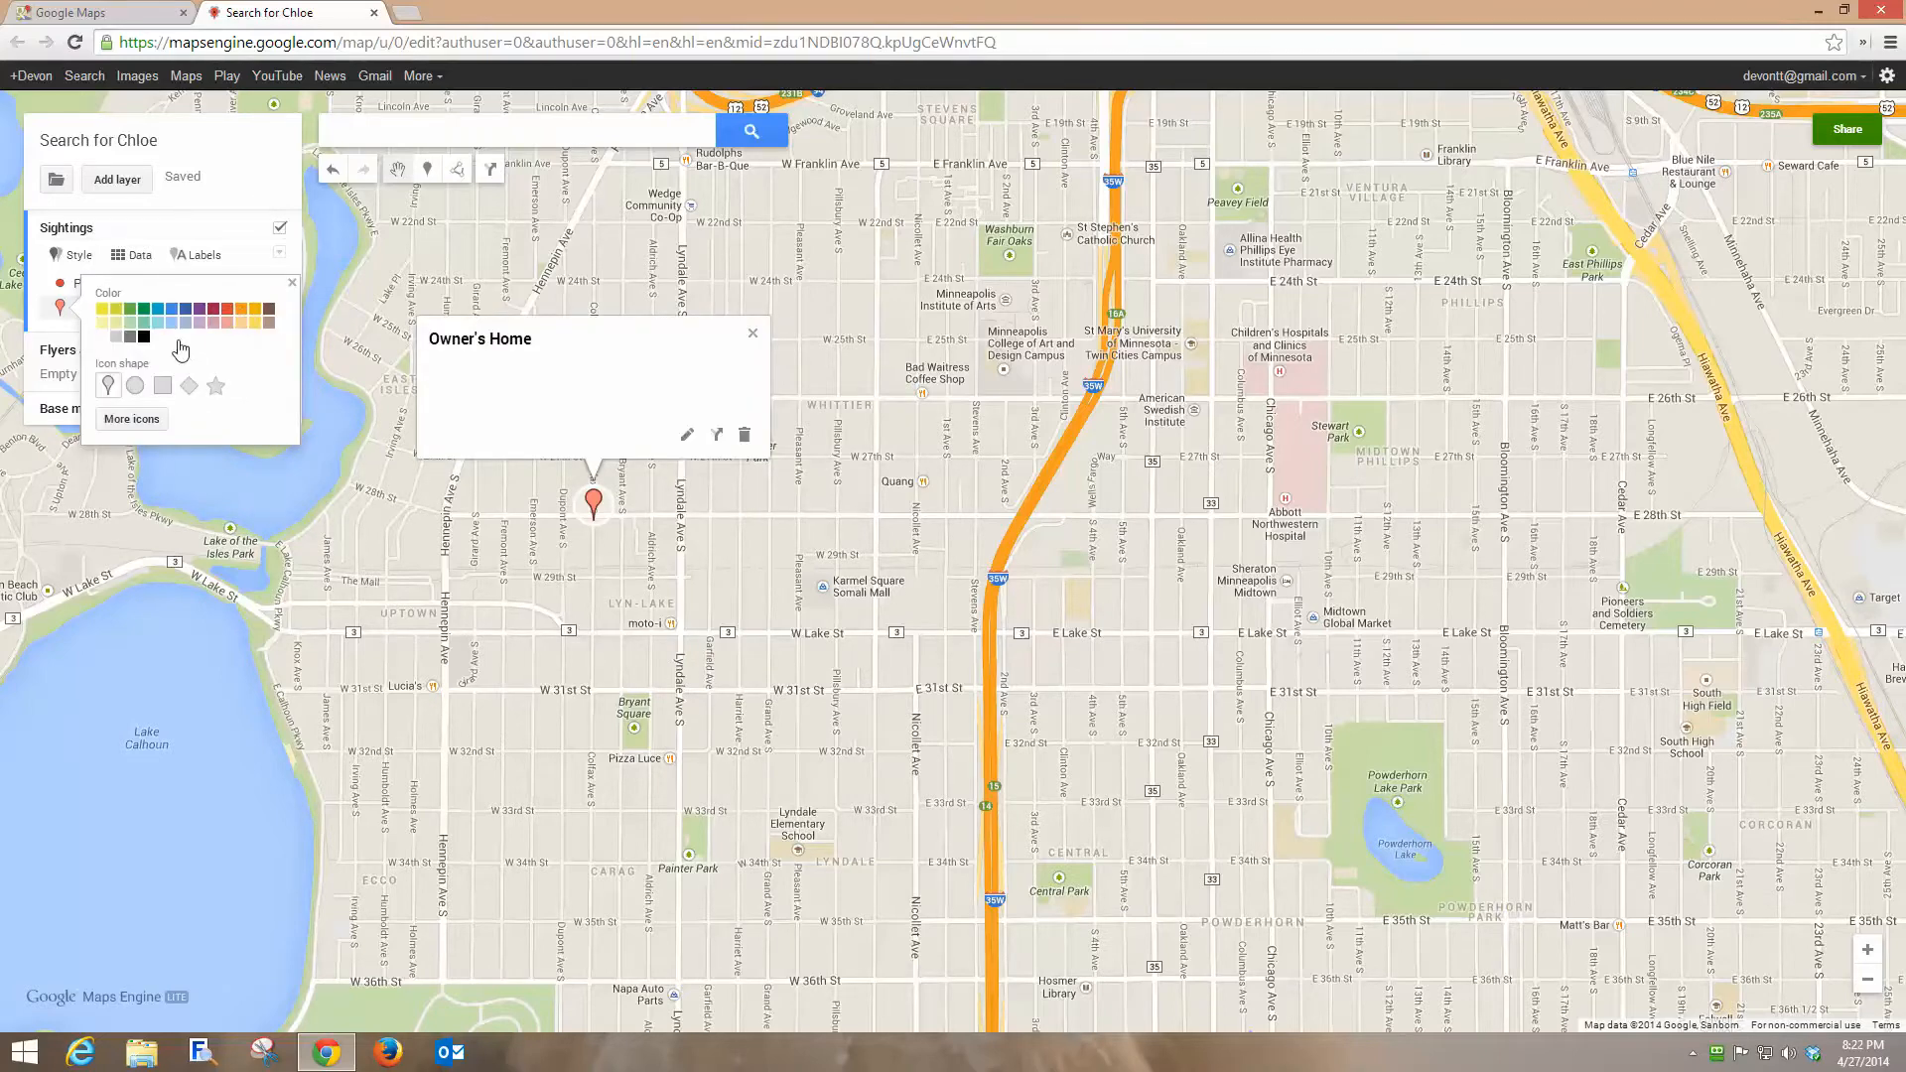
left_click(135, 385)
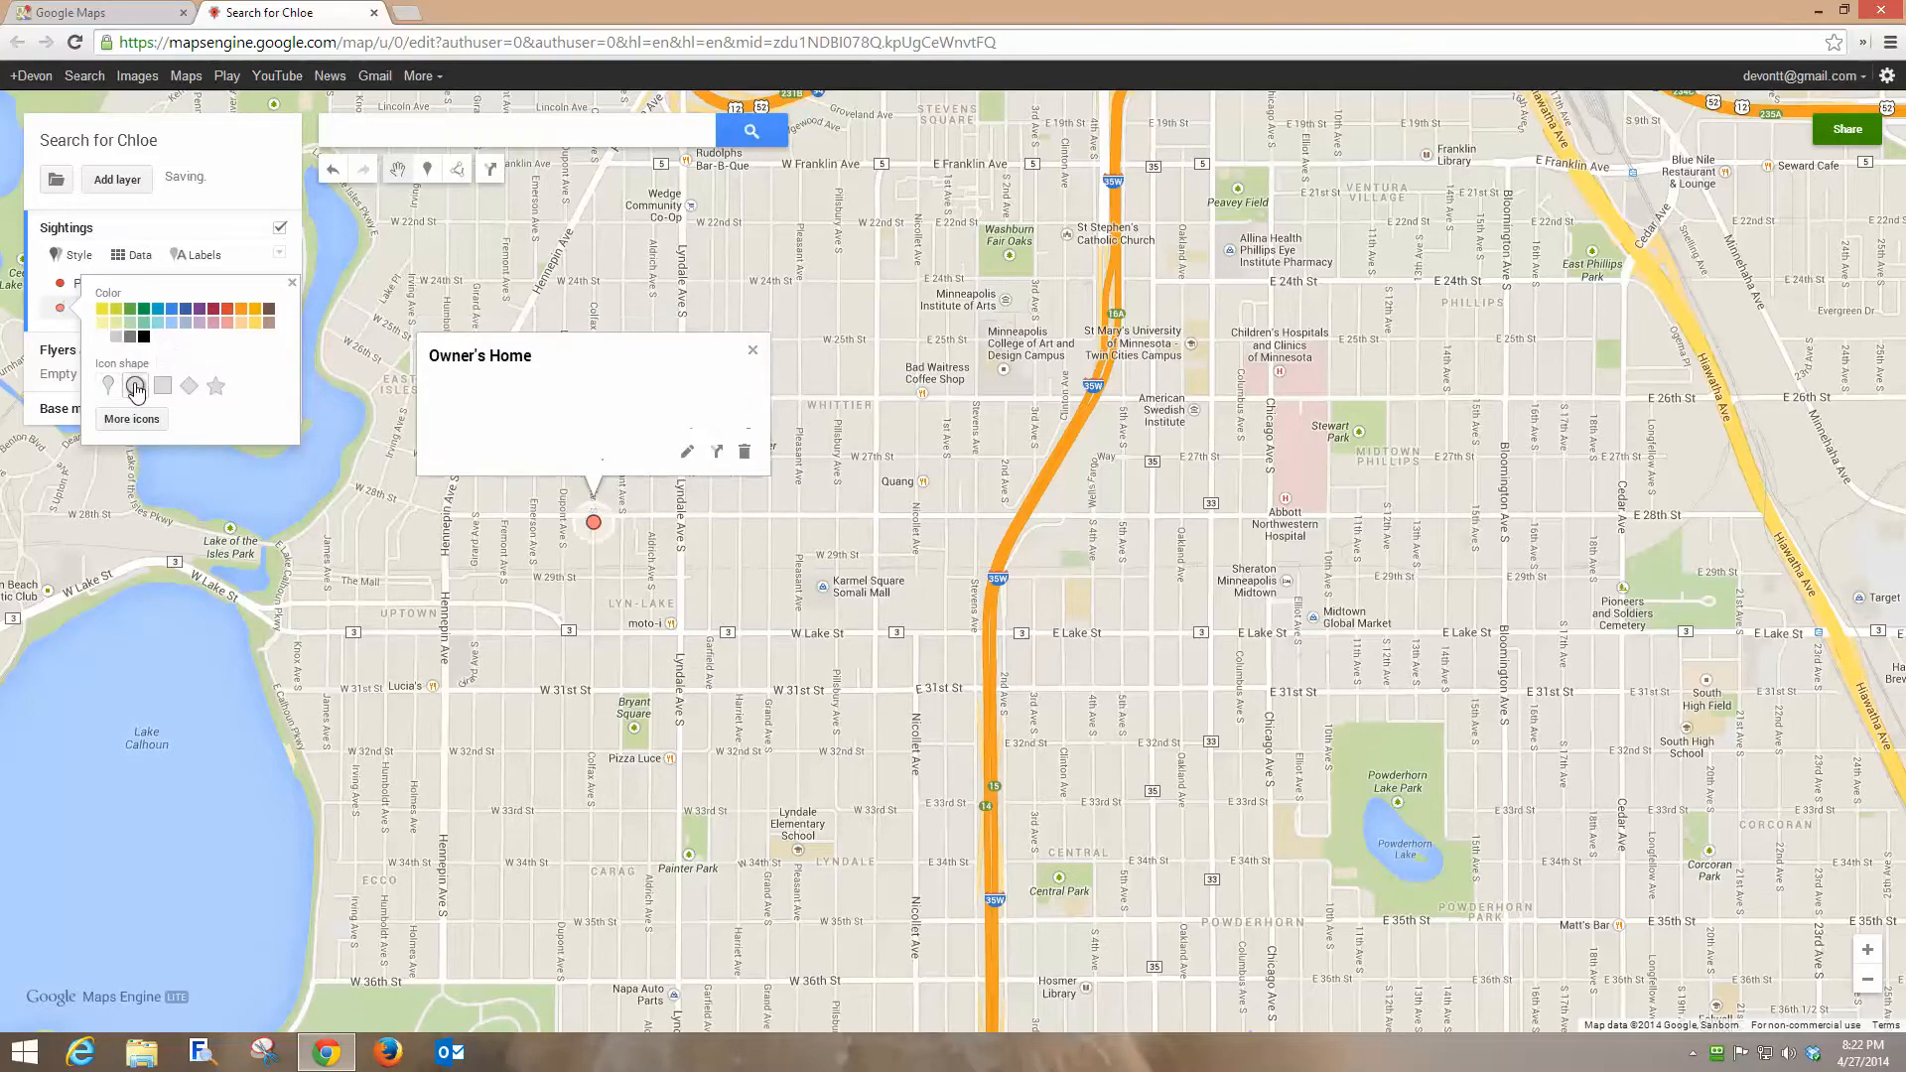
left_click(144, 338)
left_click(752, 350)
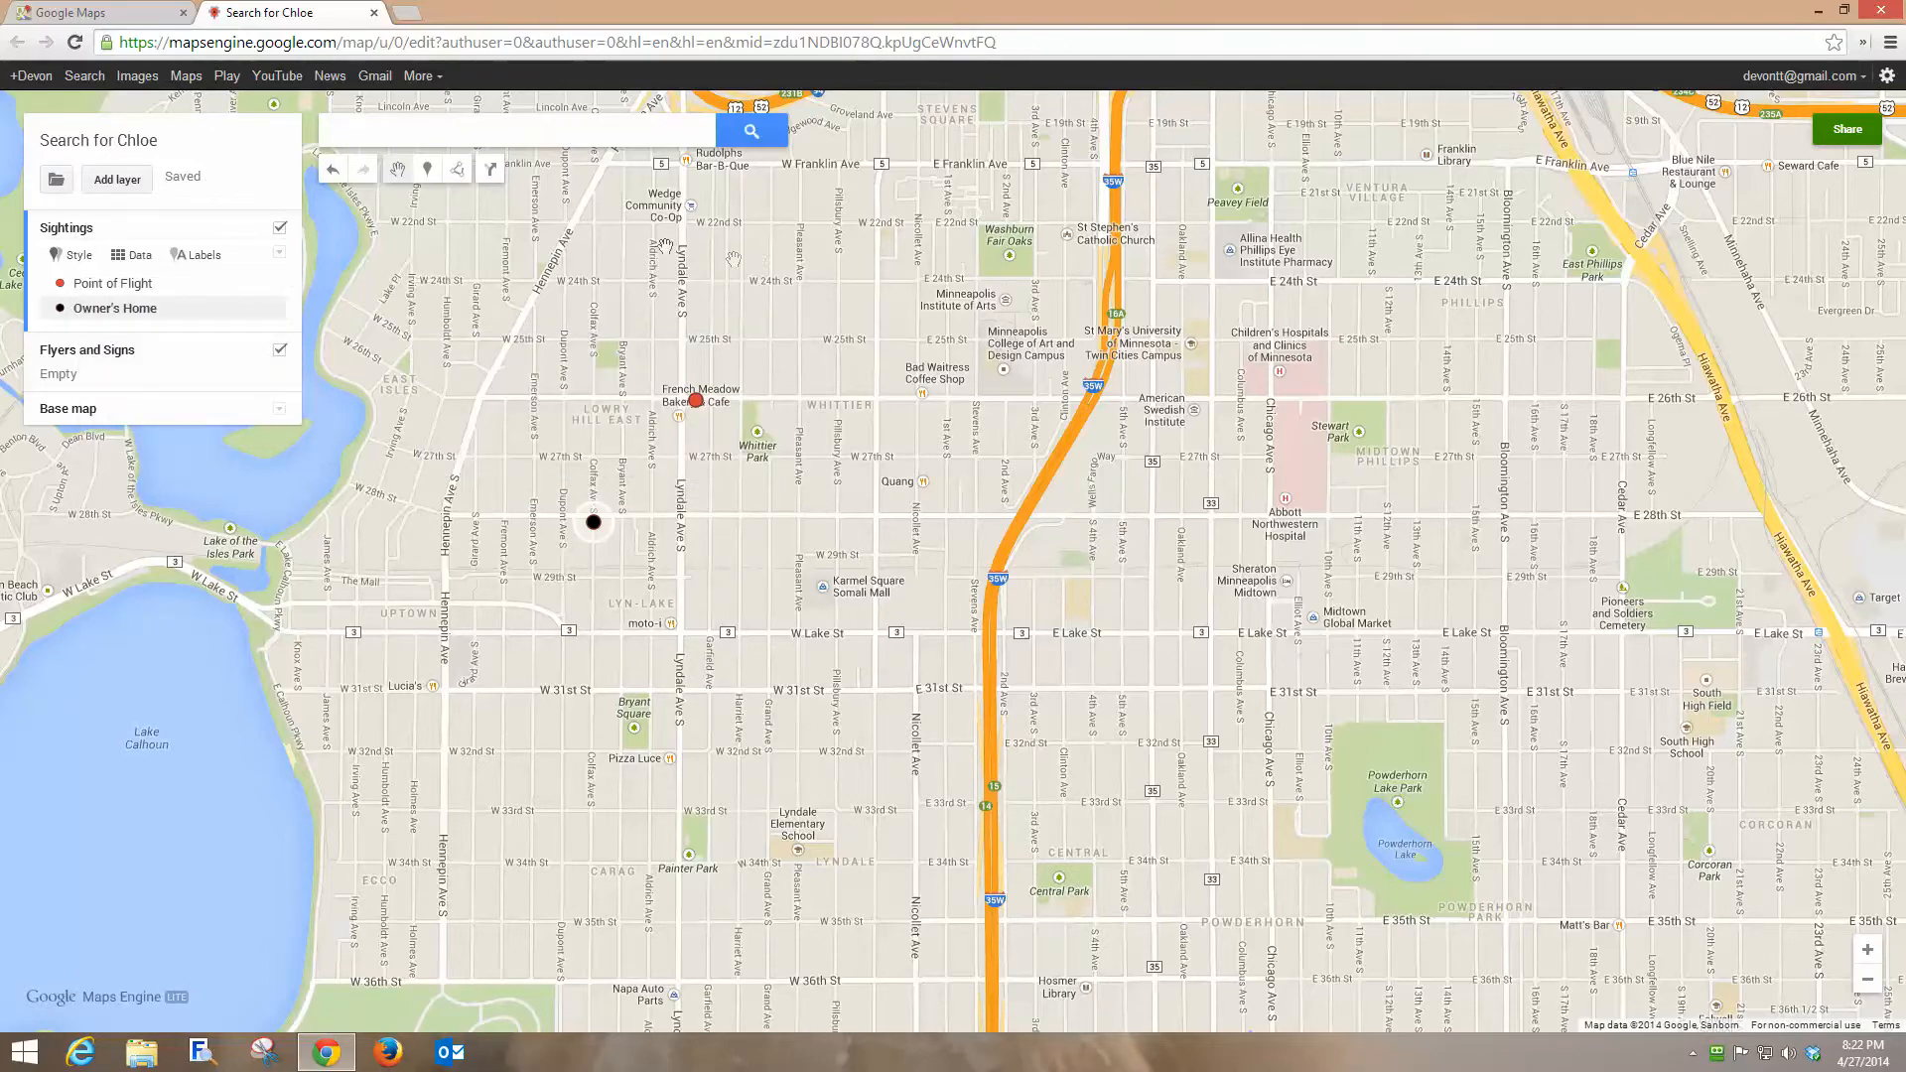
Add a Sightings marker on Lyndale Ave S just south of W 27th St titled Friday 12:00 noon.
mouse_move(146, 291)
left_click(429, 177)
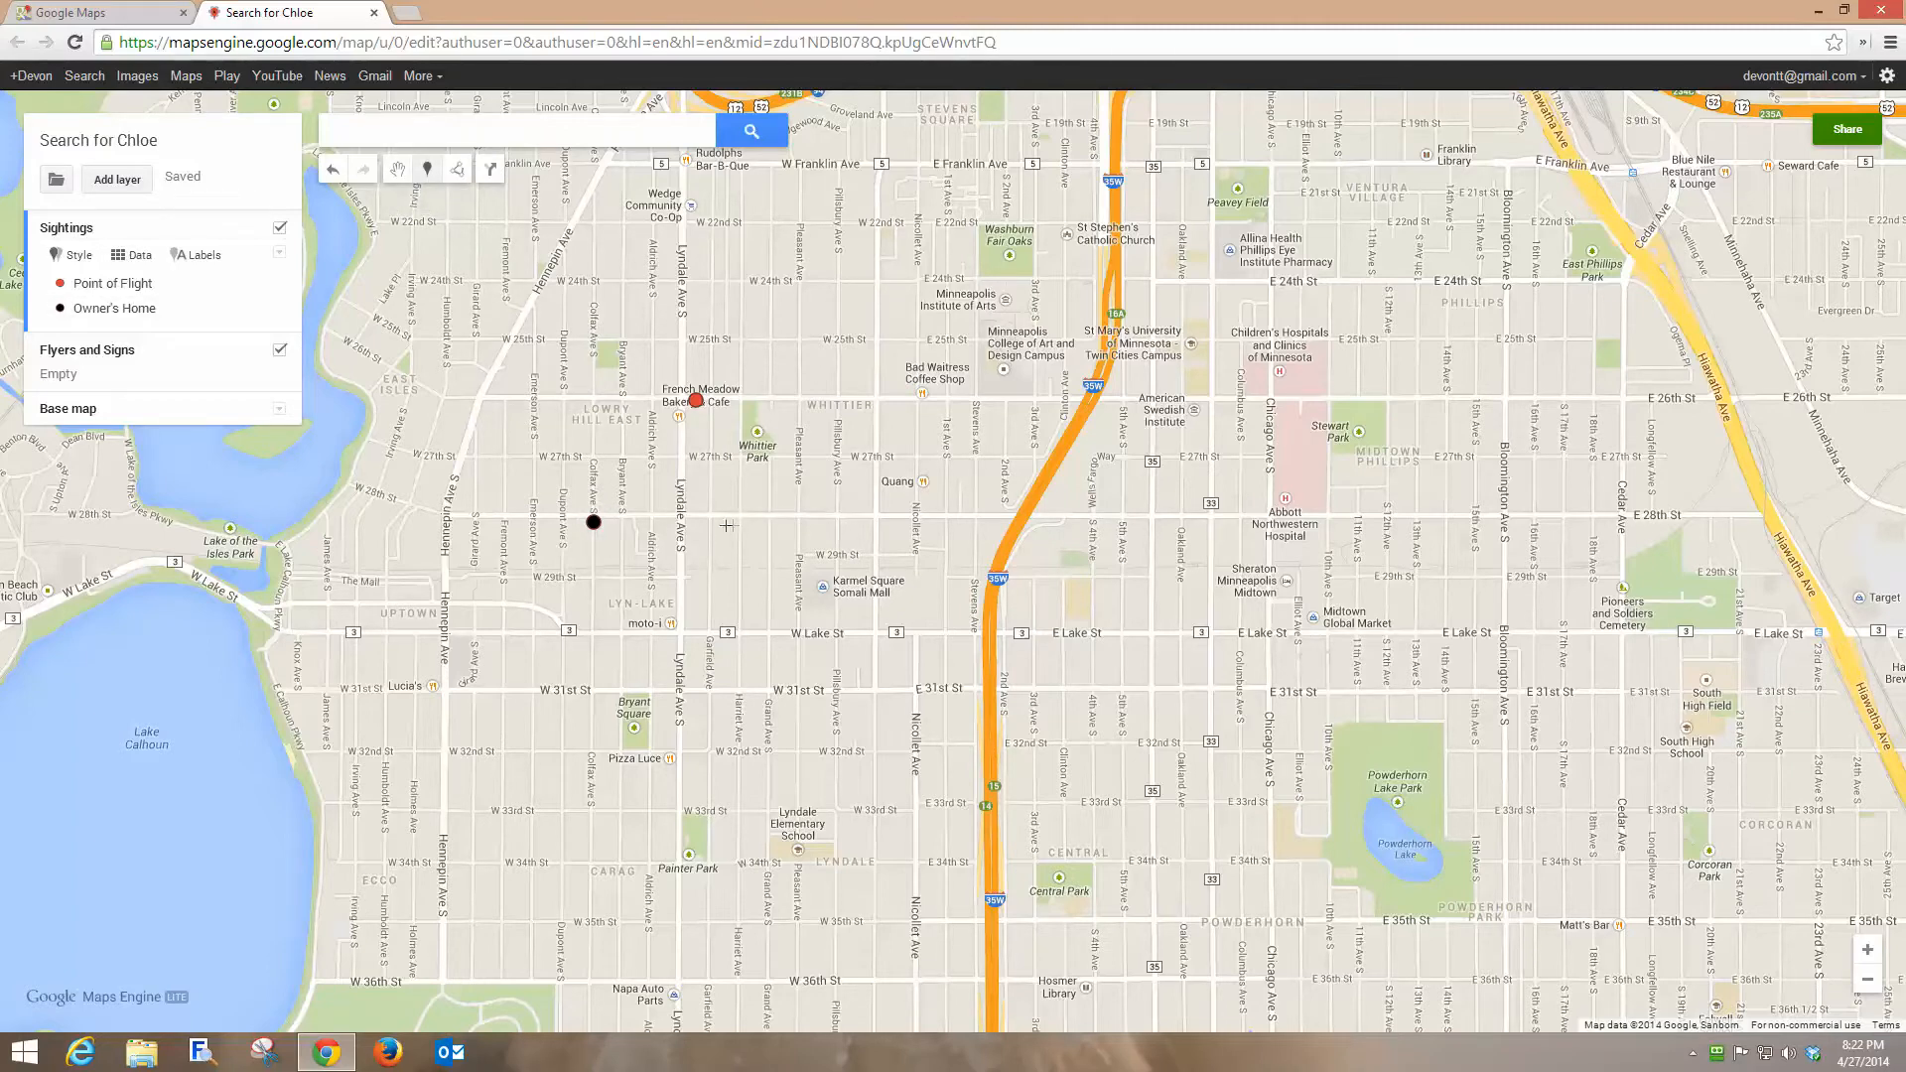
left_click(676, 513)
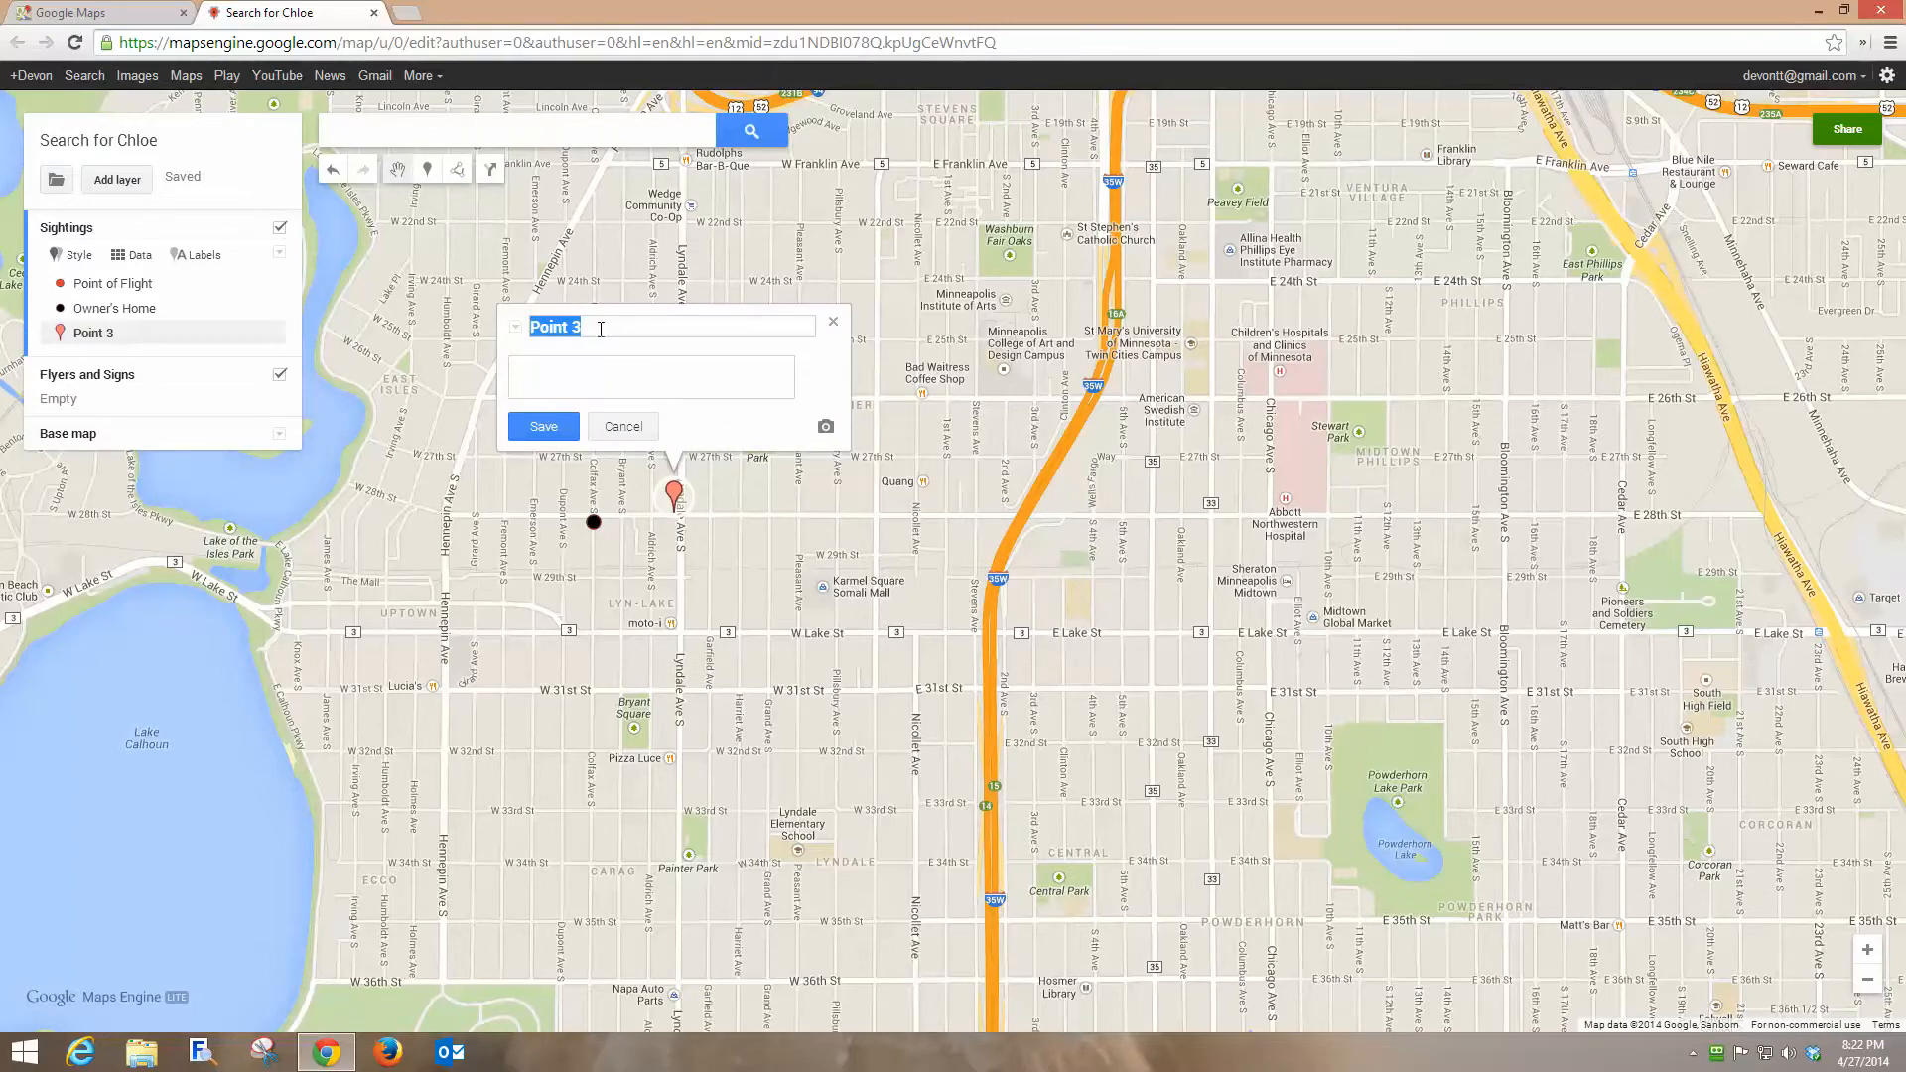
type("Friday 12")
type(":00 noon")
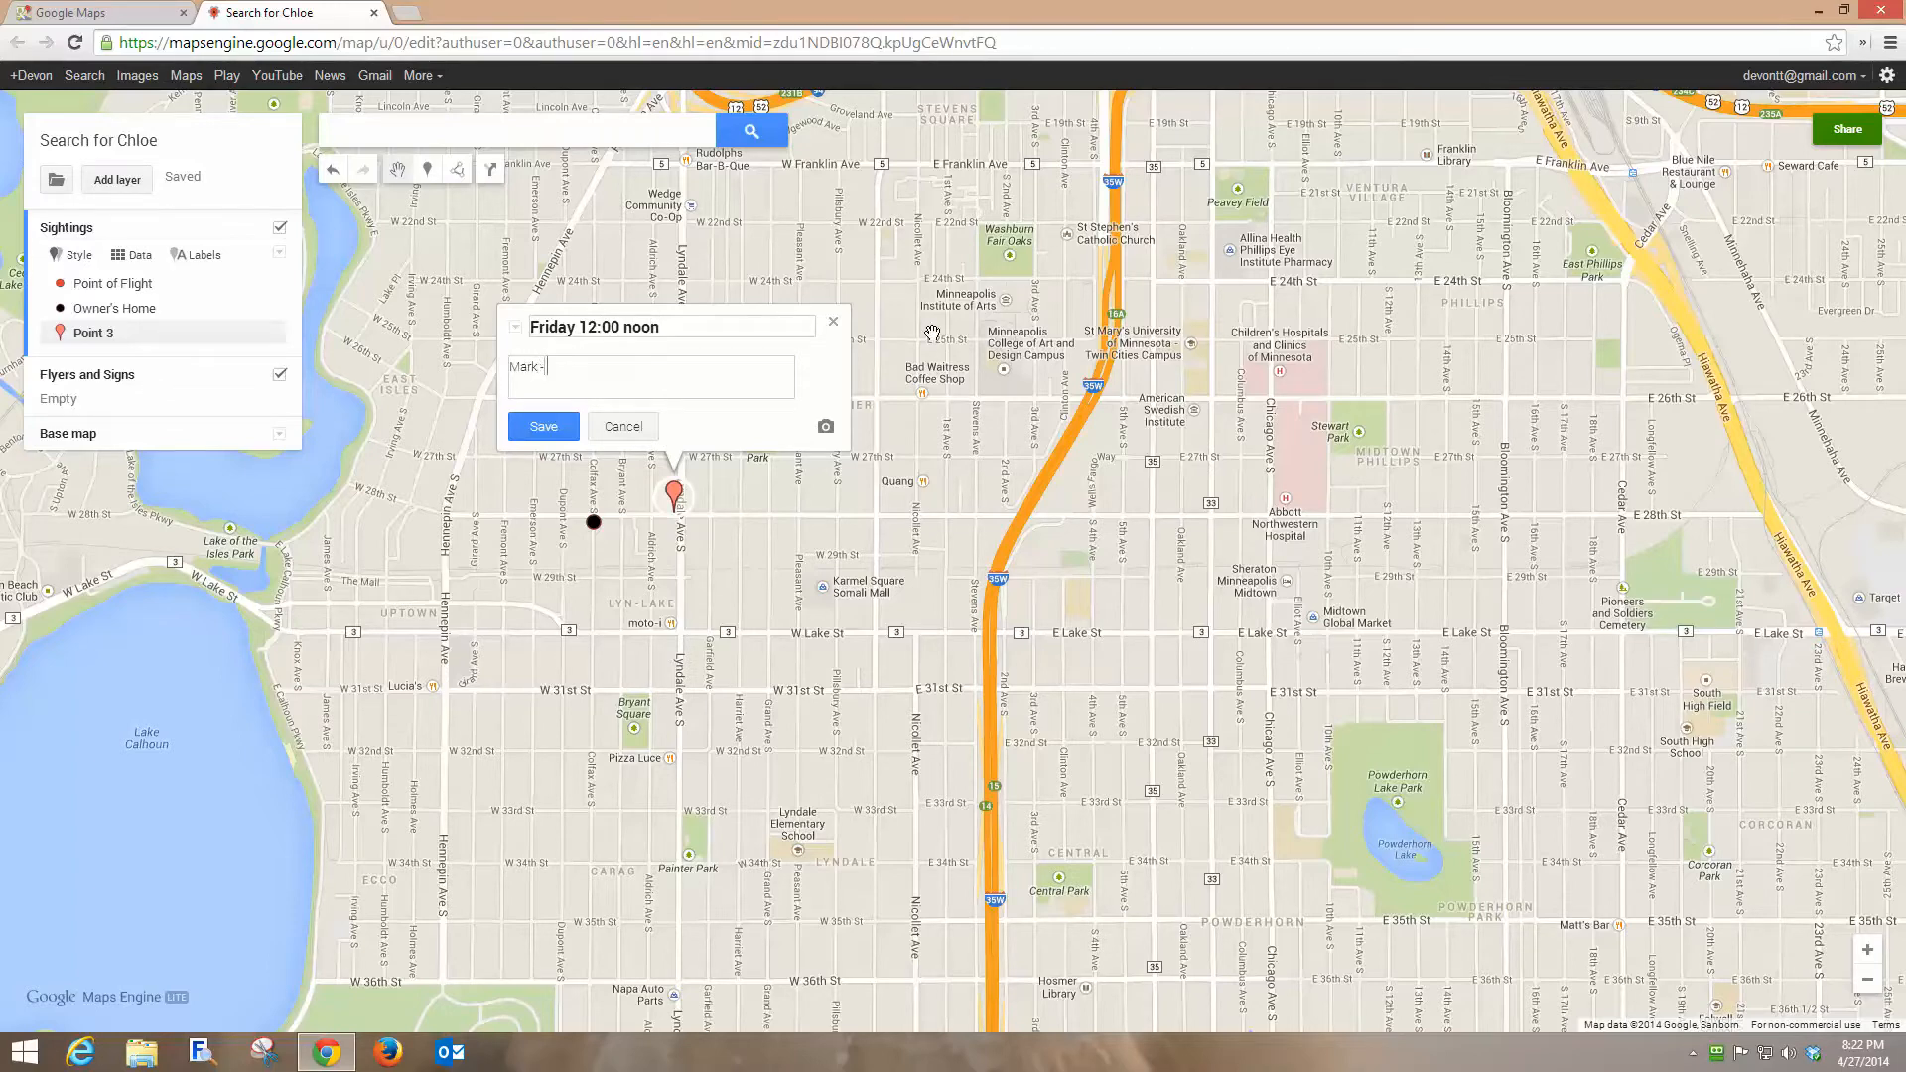
Describe the marker with the witness's name, phone number and "Saw dog running south on Lyndale", then save it.
type("-5")
type("555121")
key("BackSpace")
type("-12")
type("aw dog running south on Lyndale")
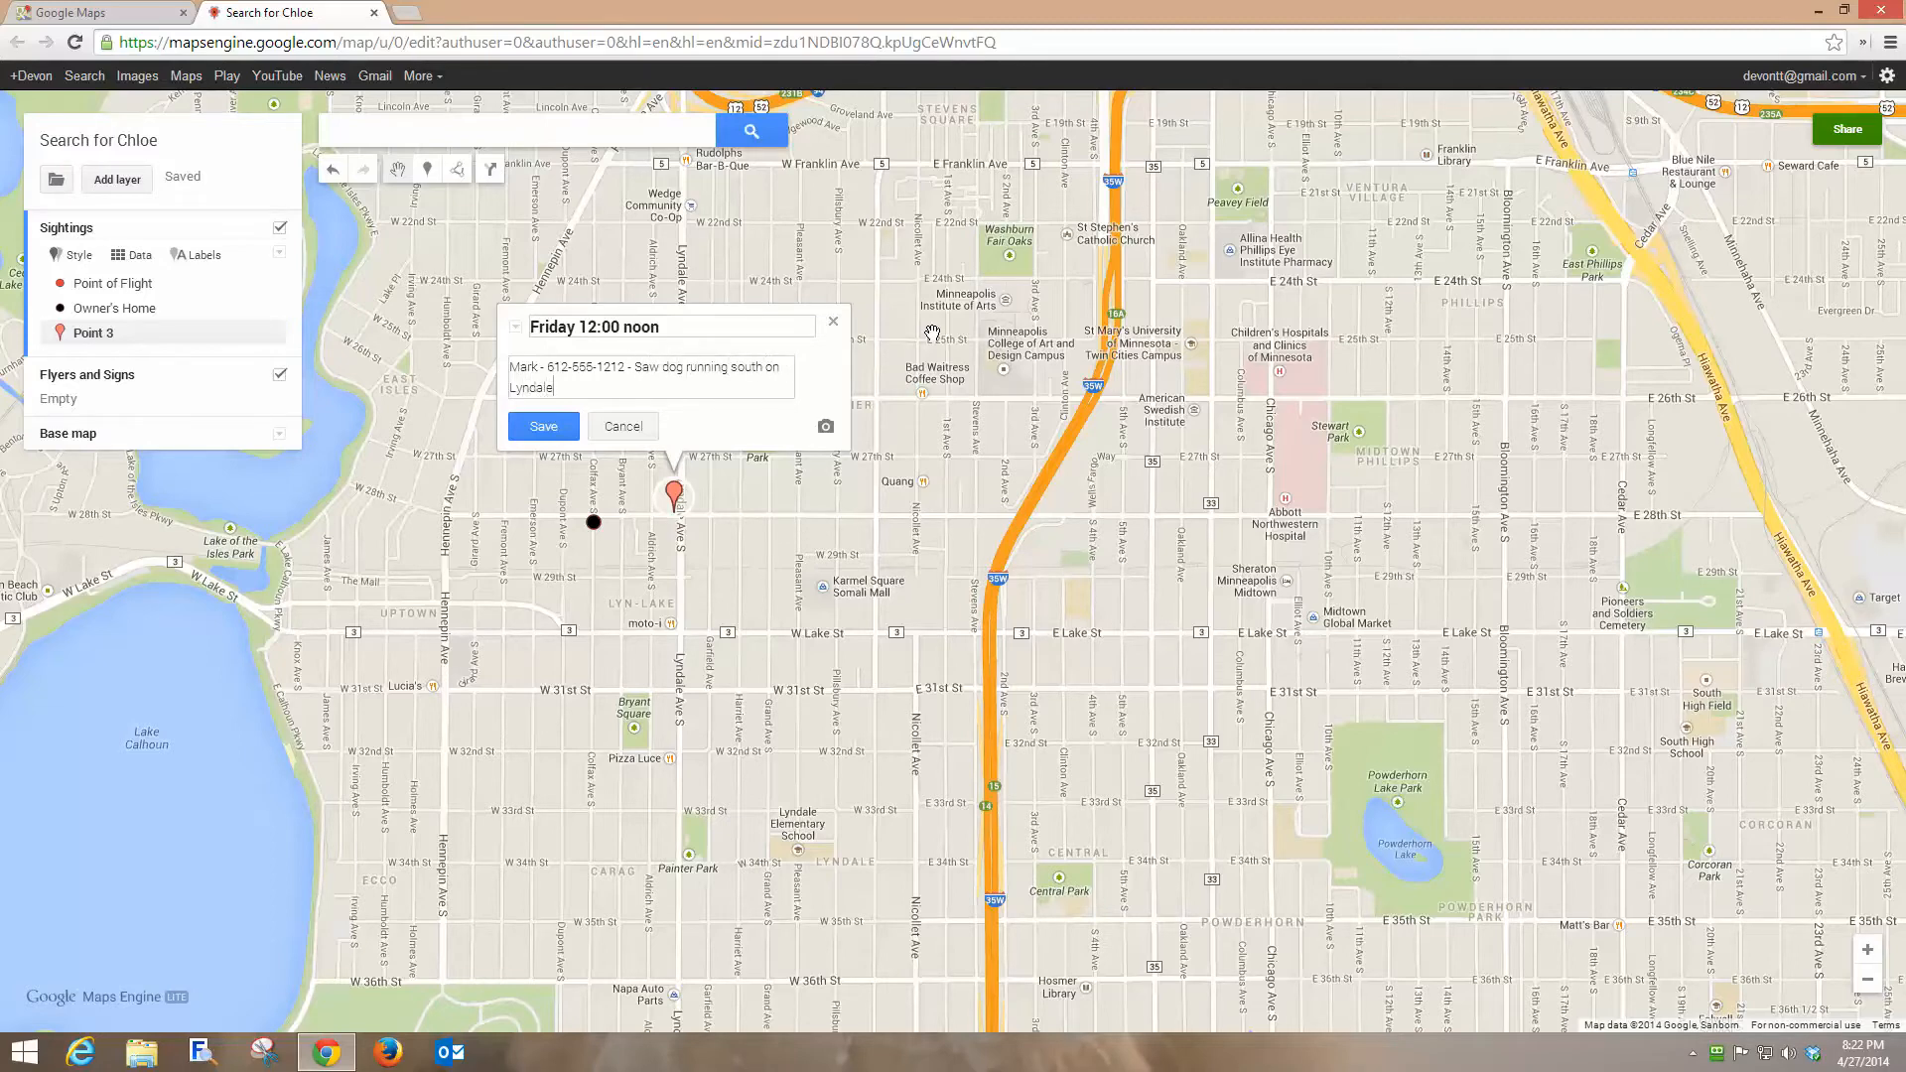
left_click(543, 426)
left_click(833, 326)
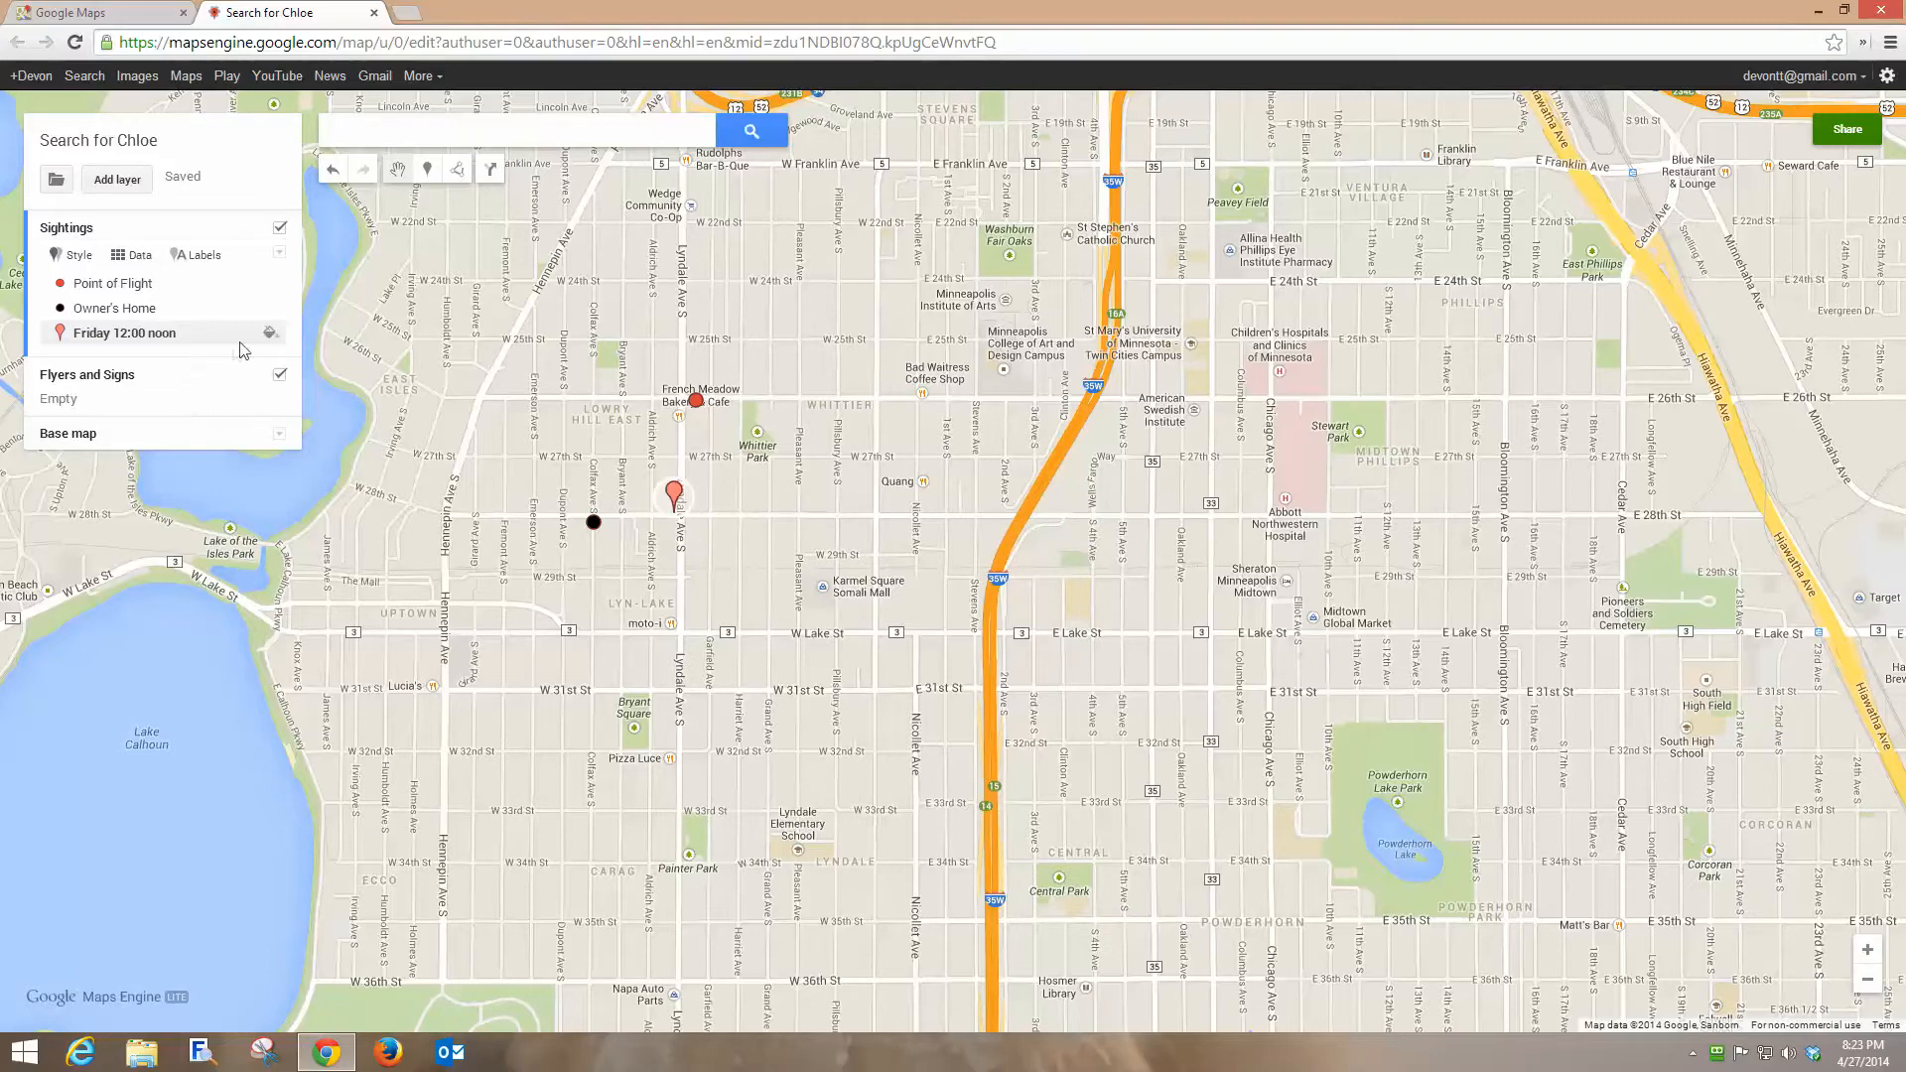
Change the Friday 12:00 noon marker's icon to the question-mark icon from the extra icon set.
left_click(269, 334)
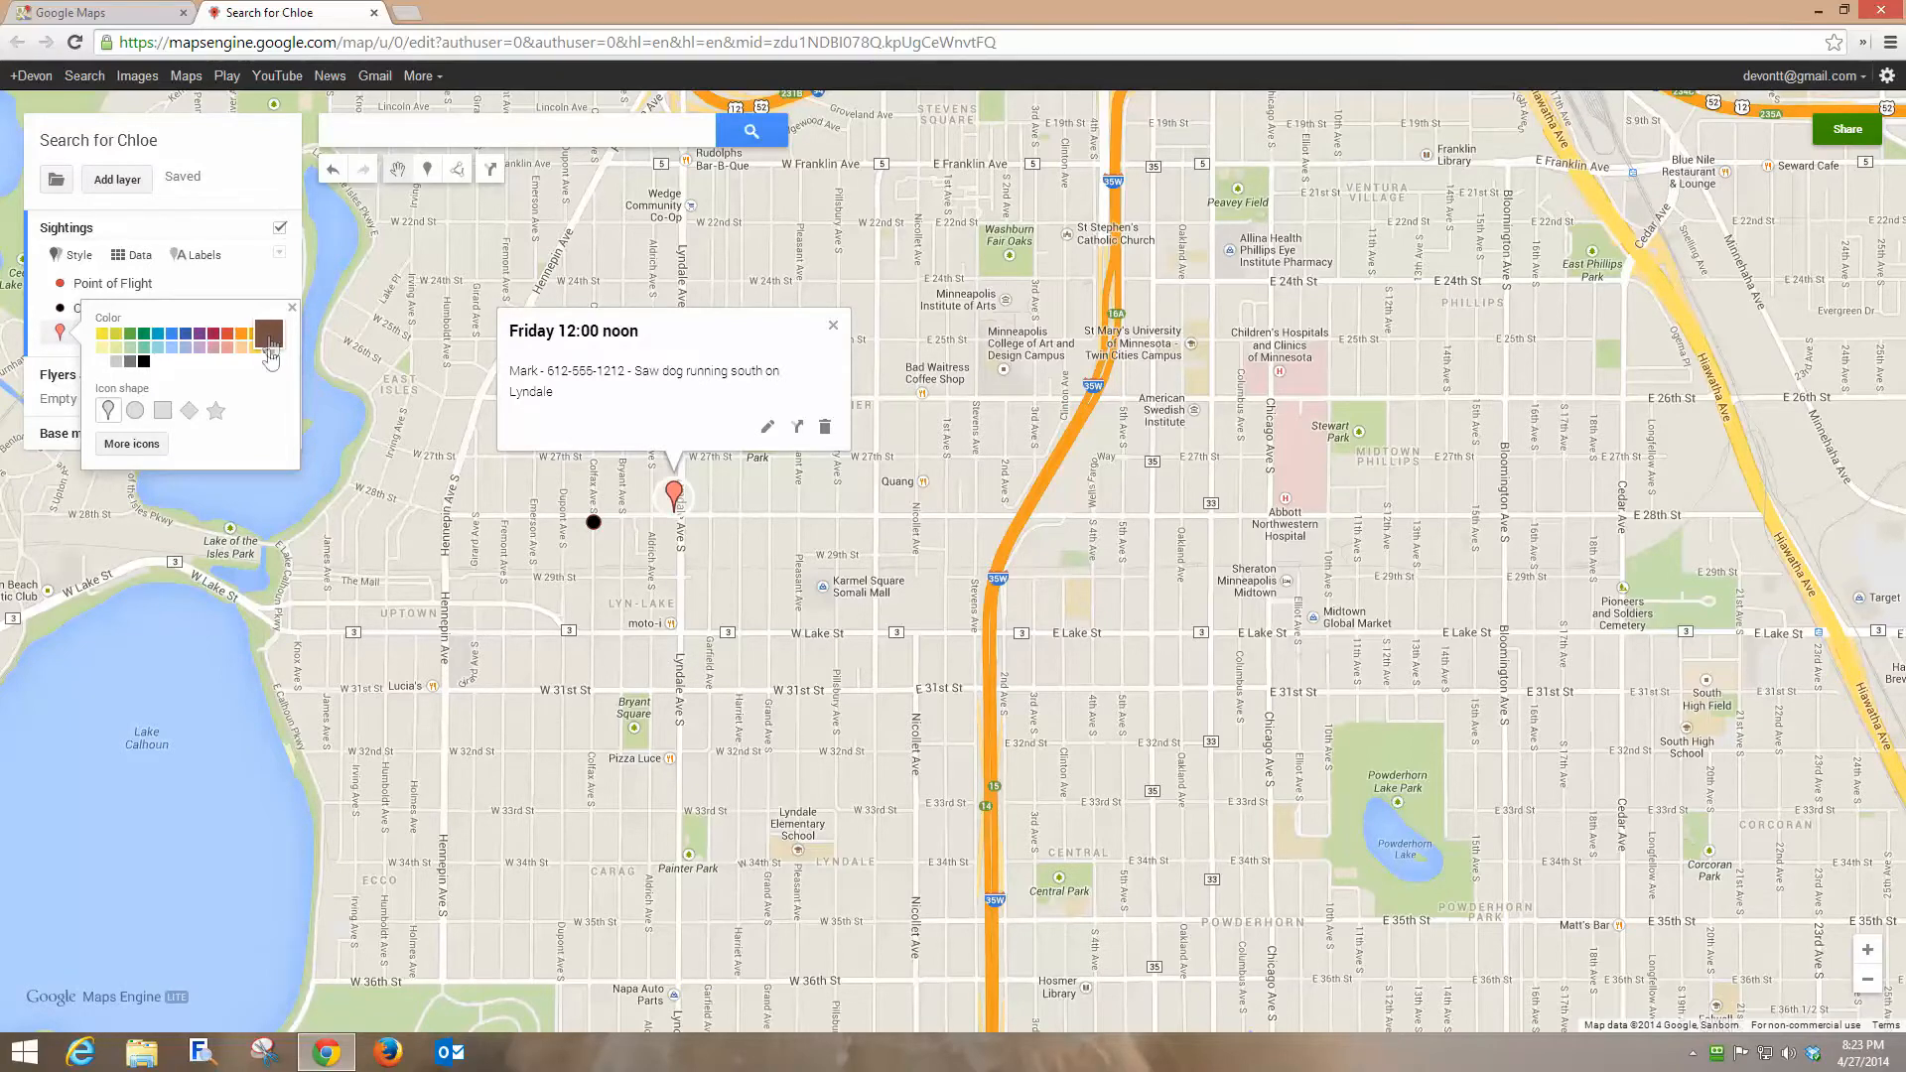
left_click(119, 446)
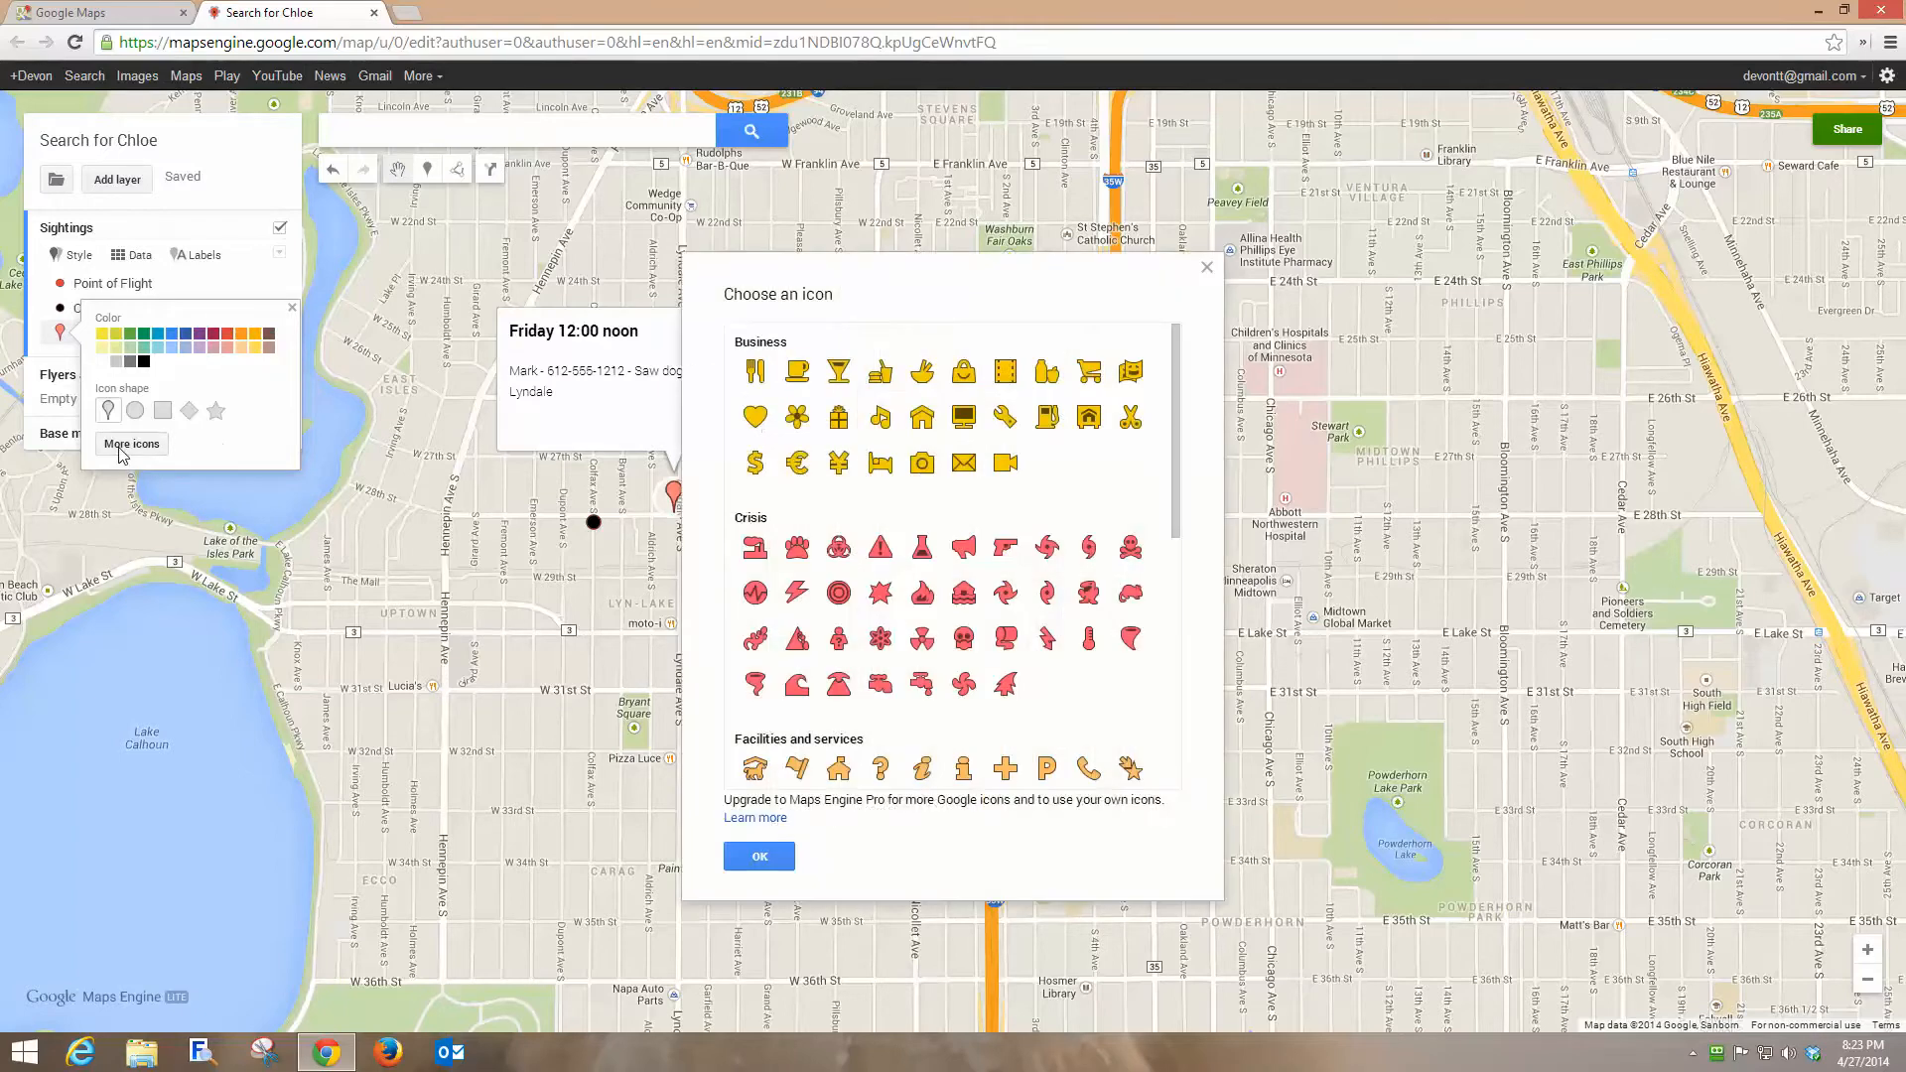
left_click(881, 774)
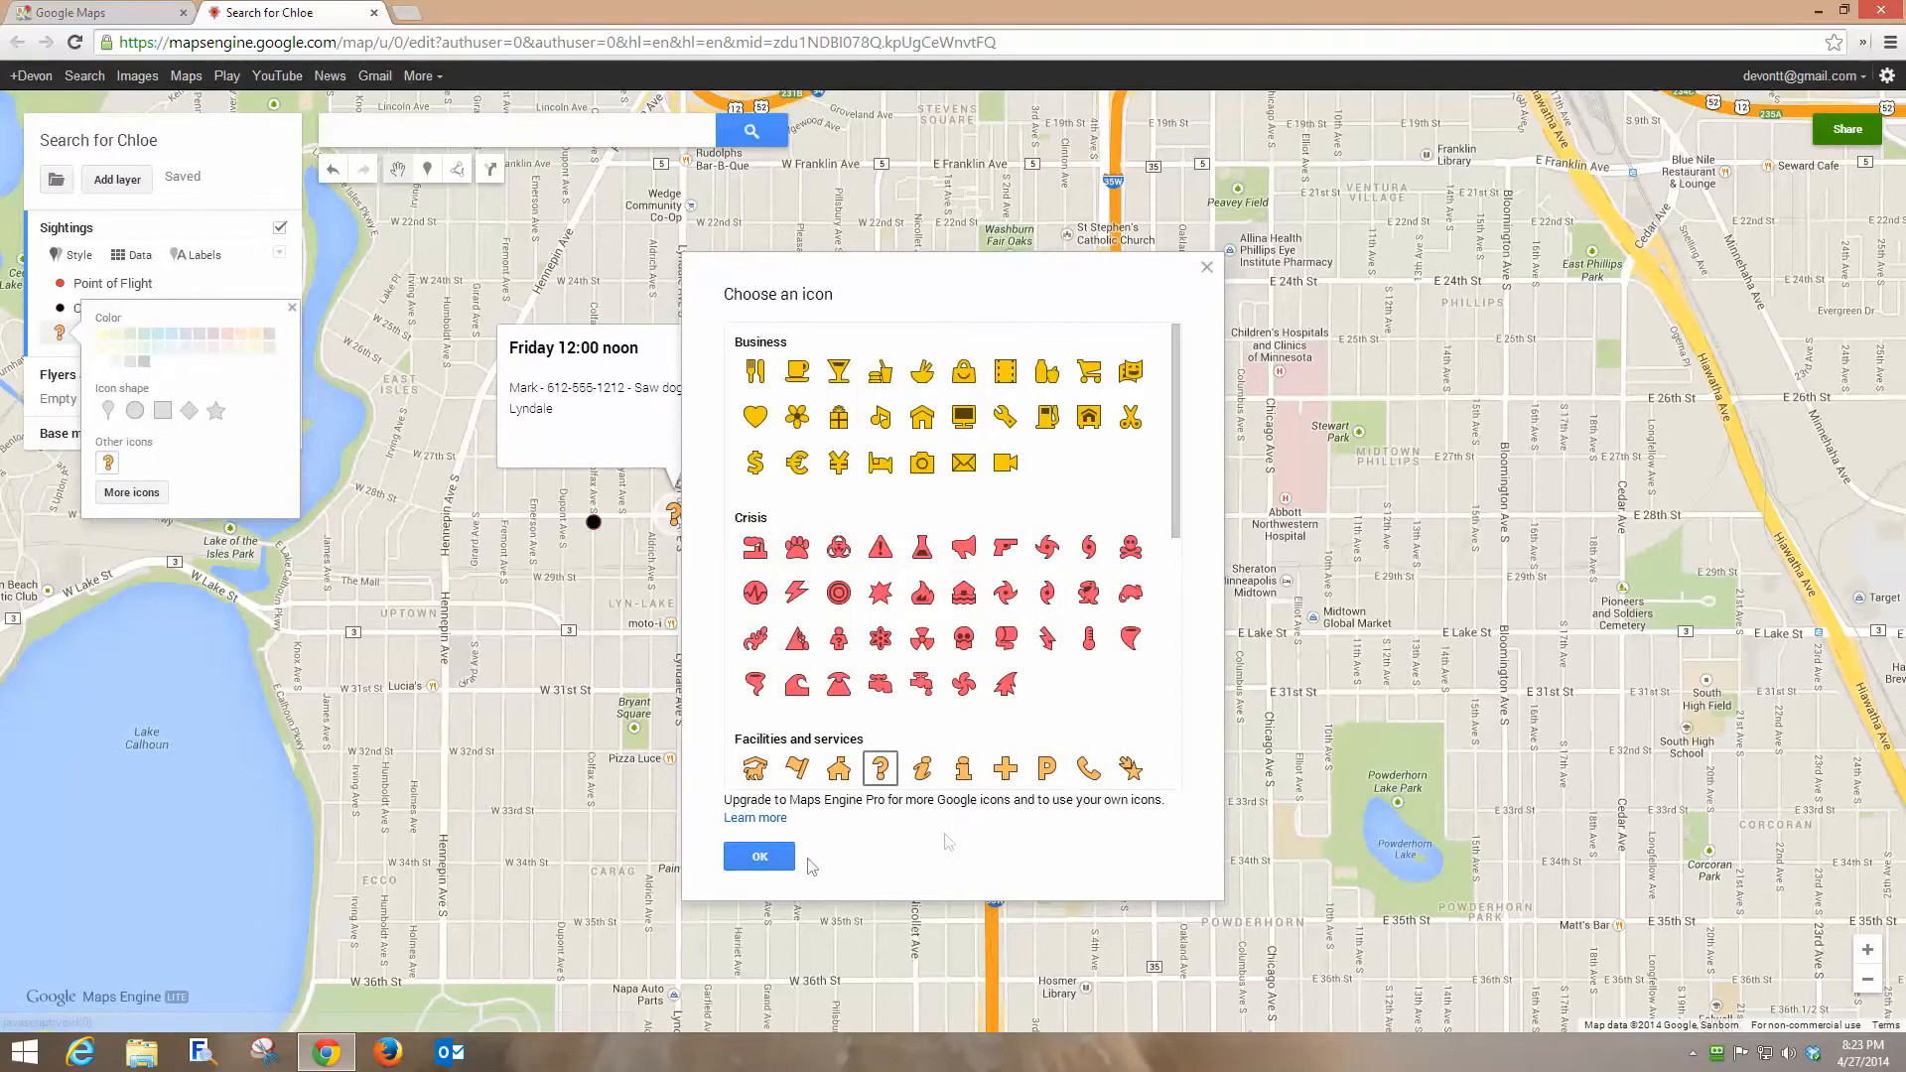
left_click(760, 855)
left_click(834, 343)
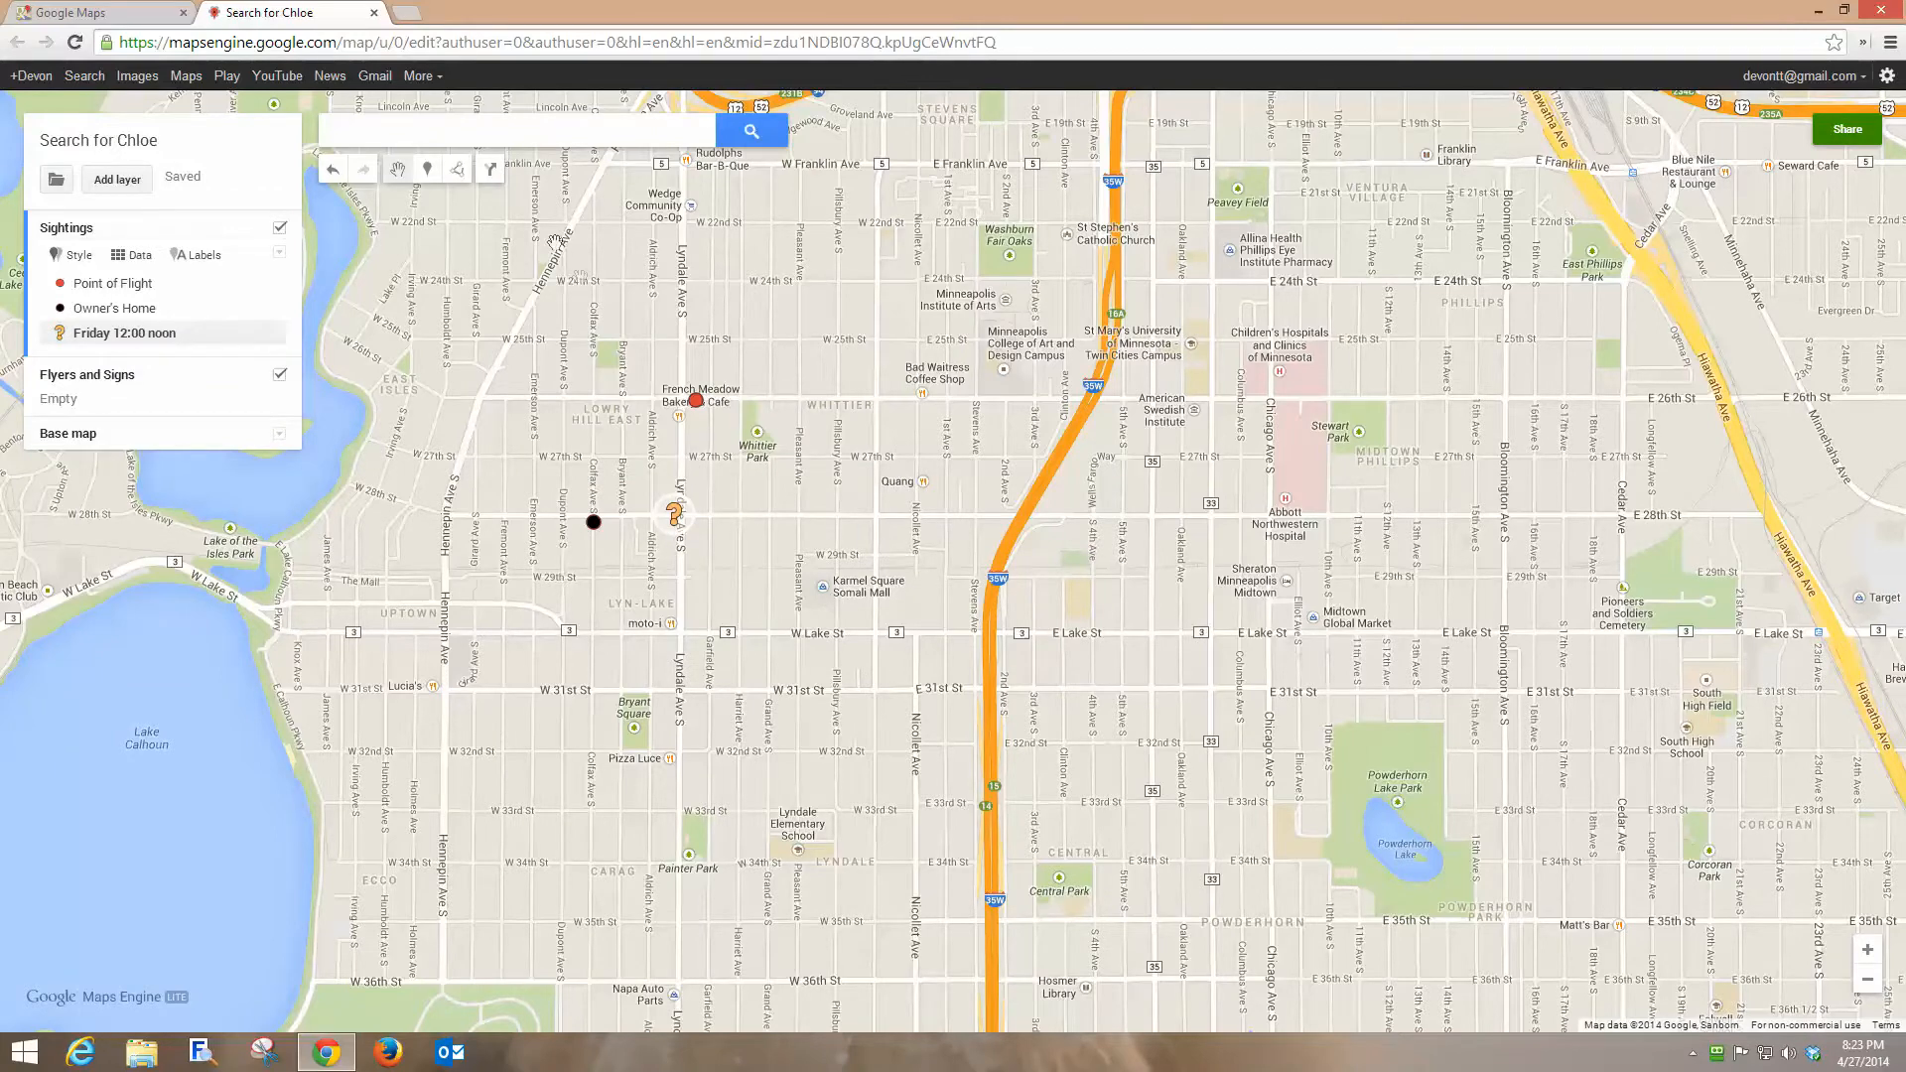
Add a Sightings marker at Lyndale Ave S and W Lake St titled Friday 5:30 p.m.
left_click(426, 175)
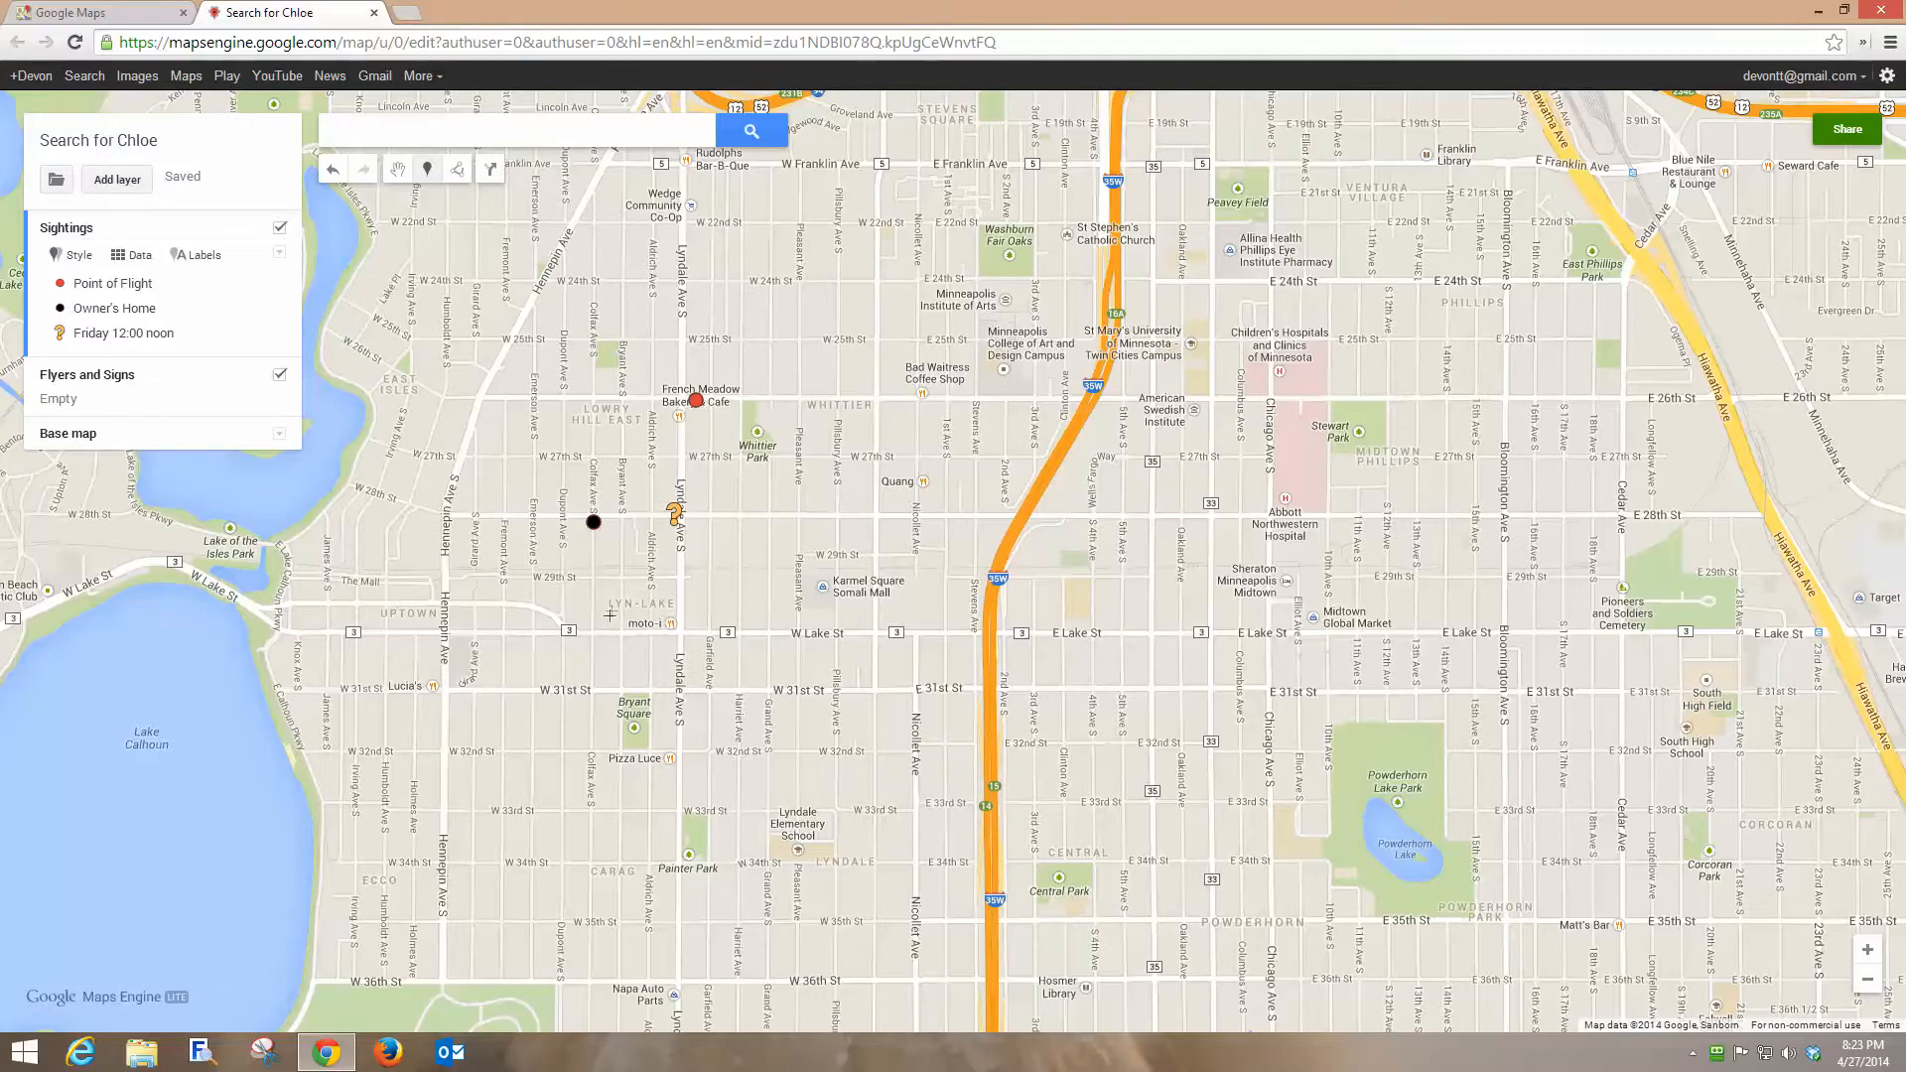
left_click(678, 631)
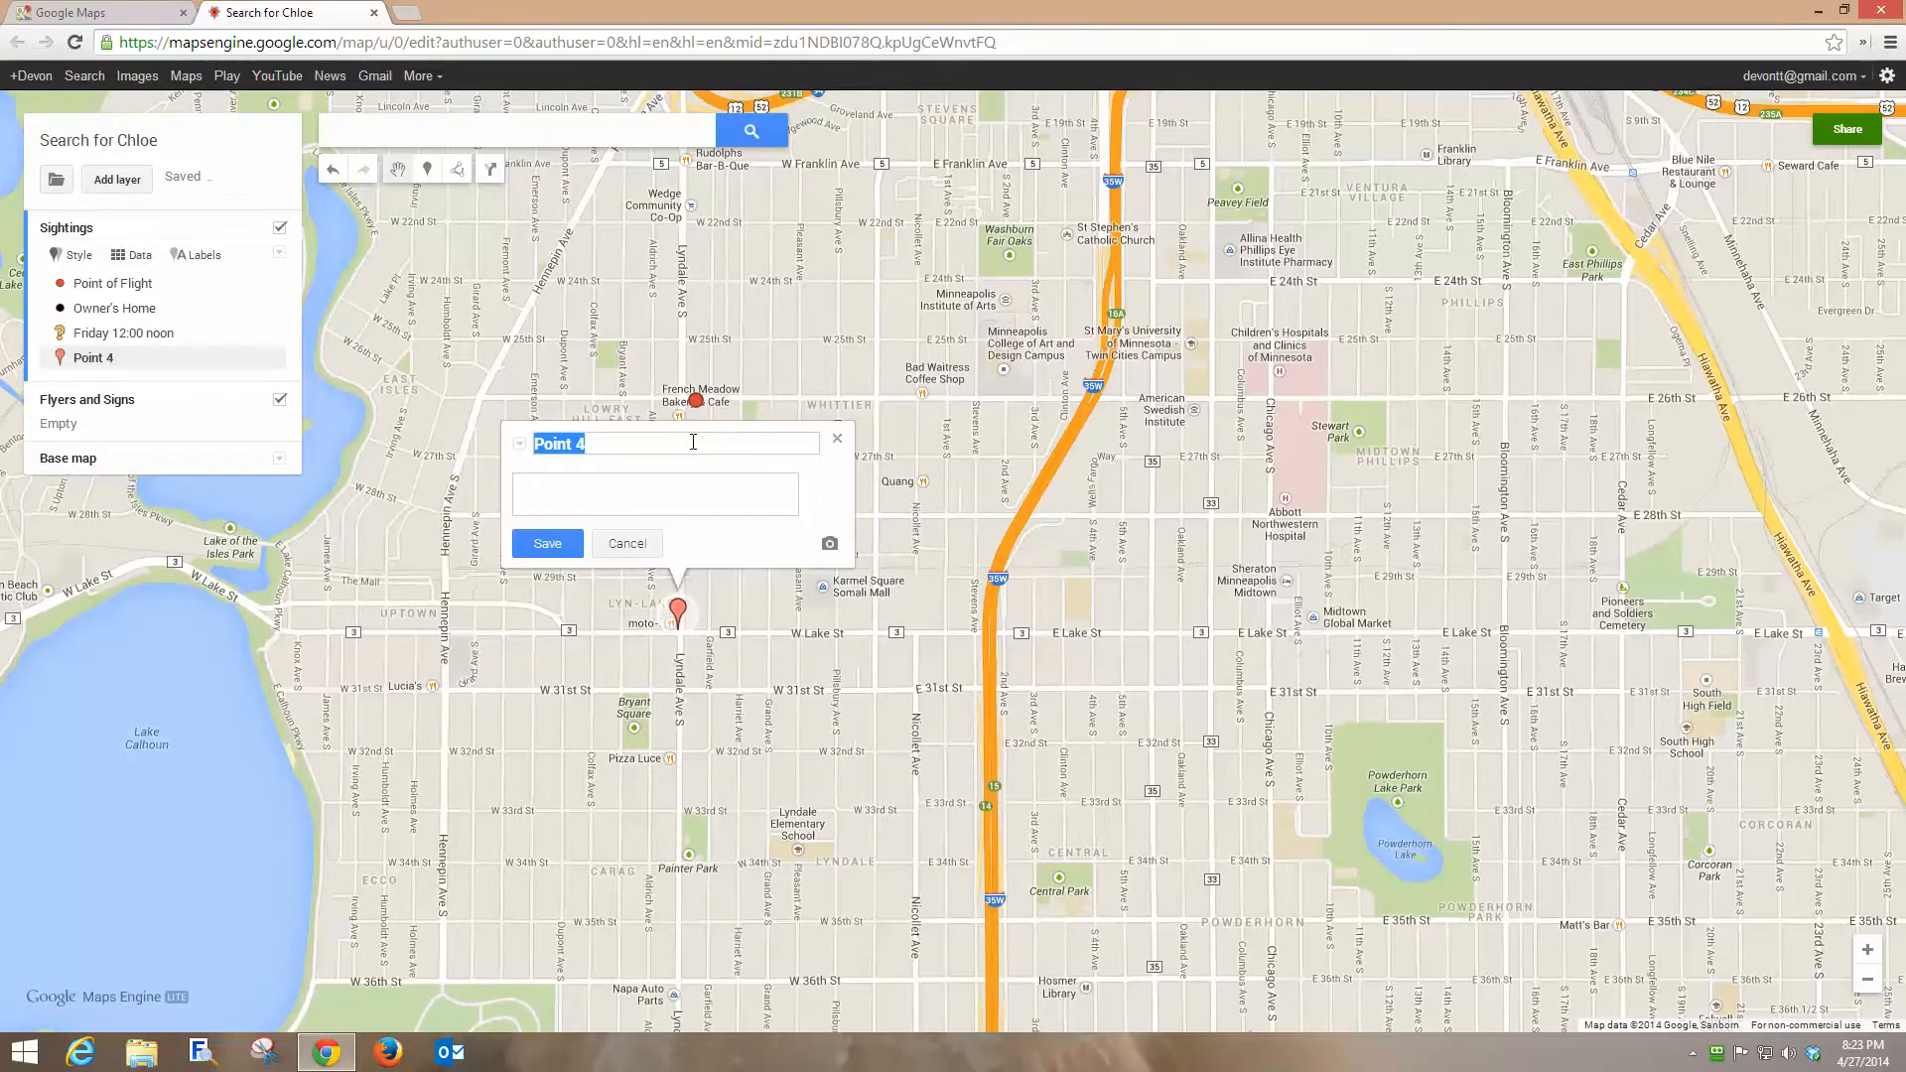
type("Friday 5:30 plm.")
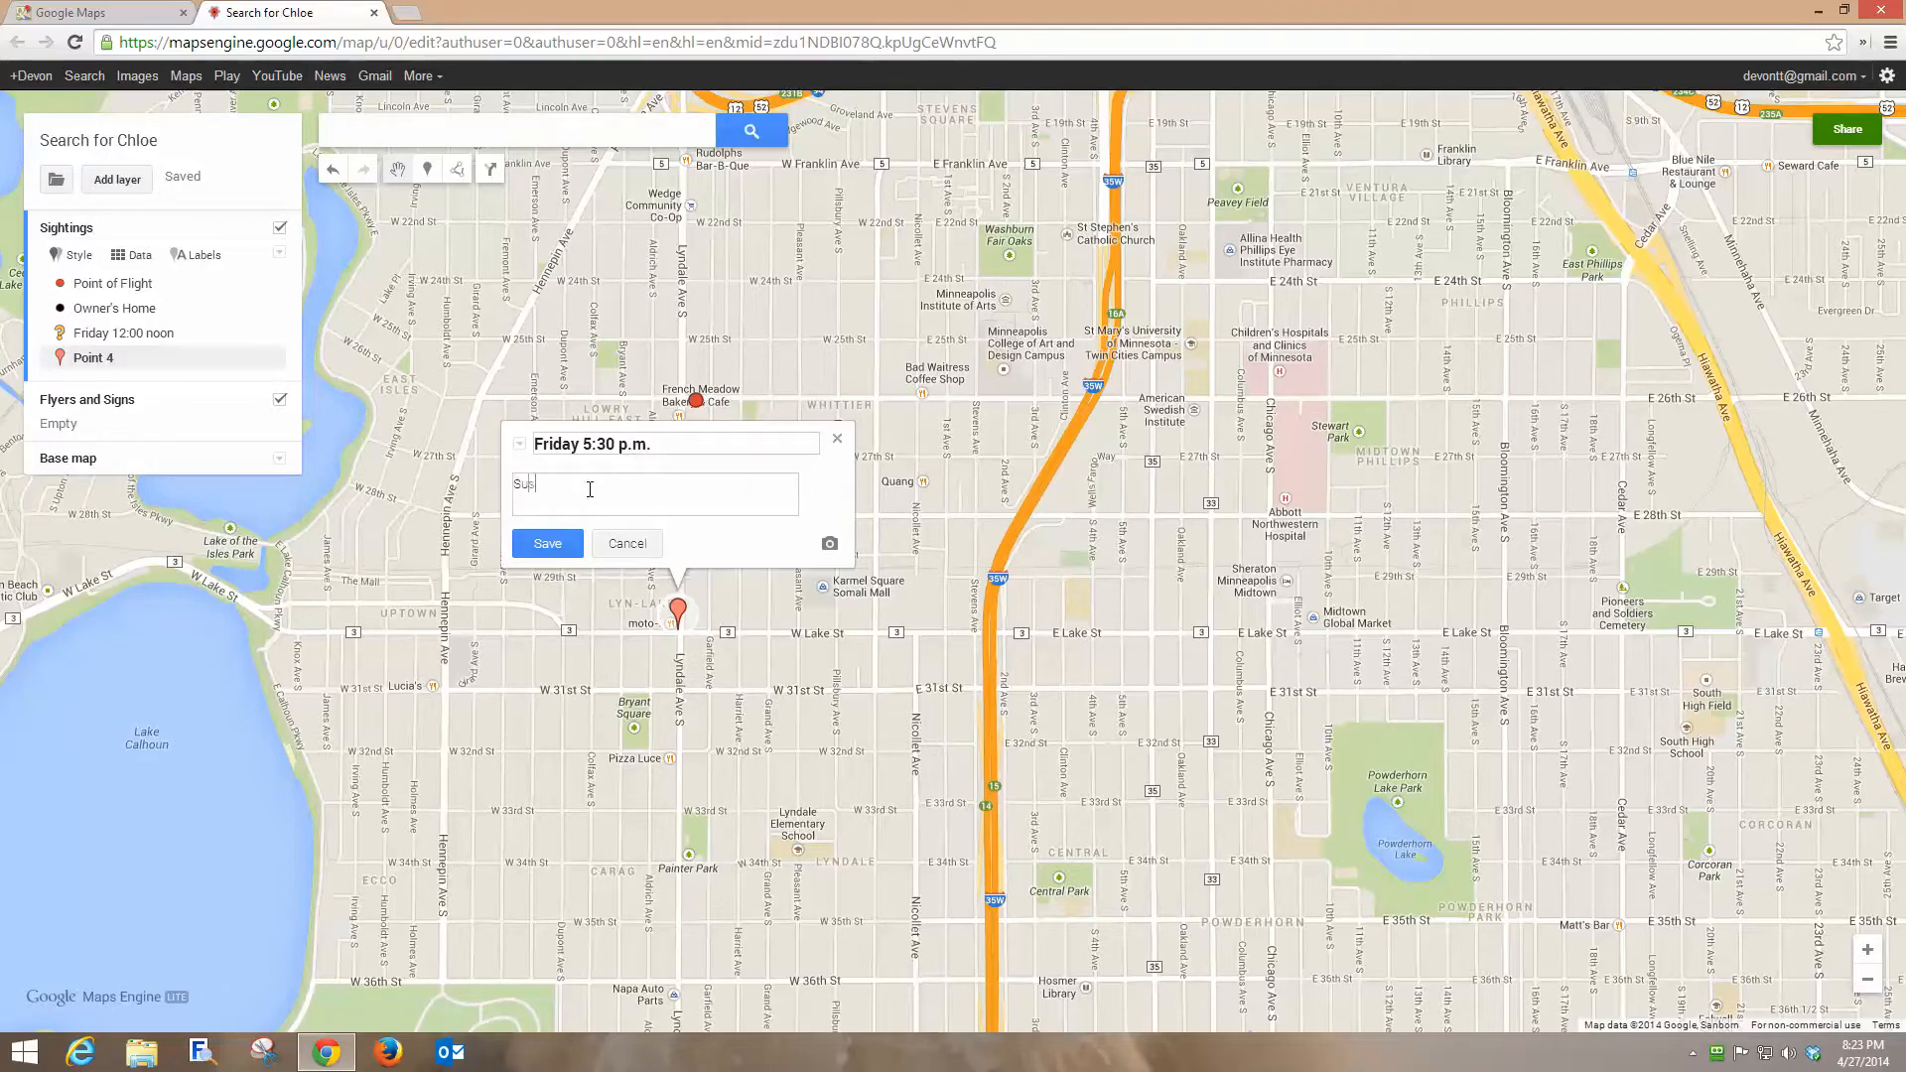
Describe the marker with the witness's name, phone number and "Almost hit crossing Lake Street, but ran south", then save it.
type("- 612-555-1212 - Almost hit crossing Lake Street, but ran sou")
left_click(559, 561)
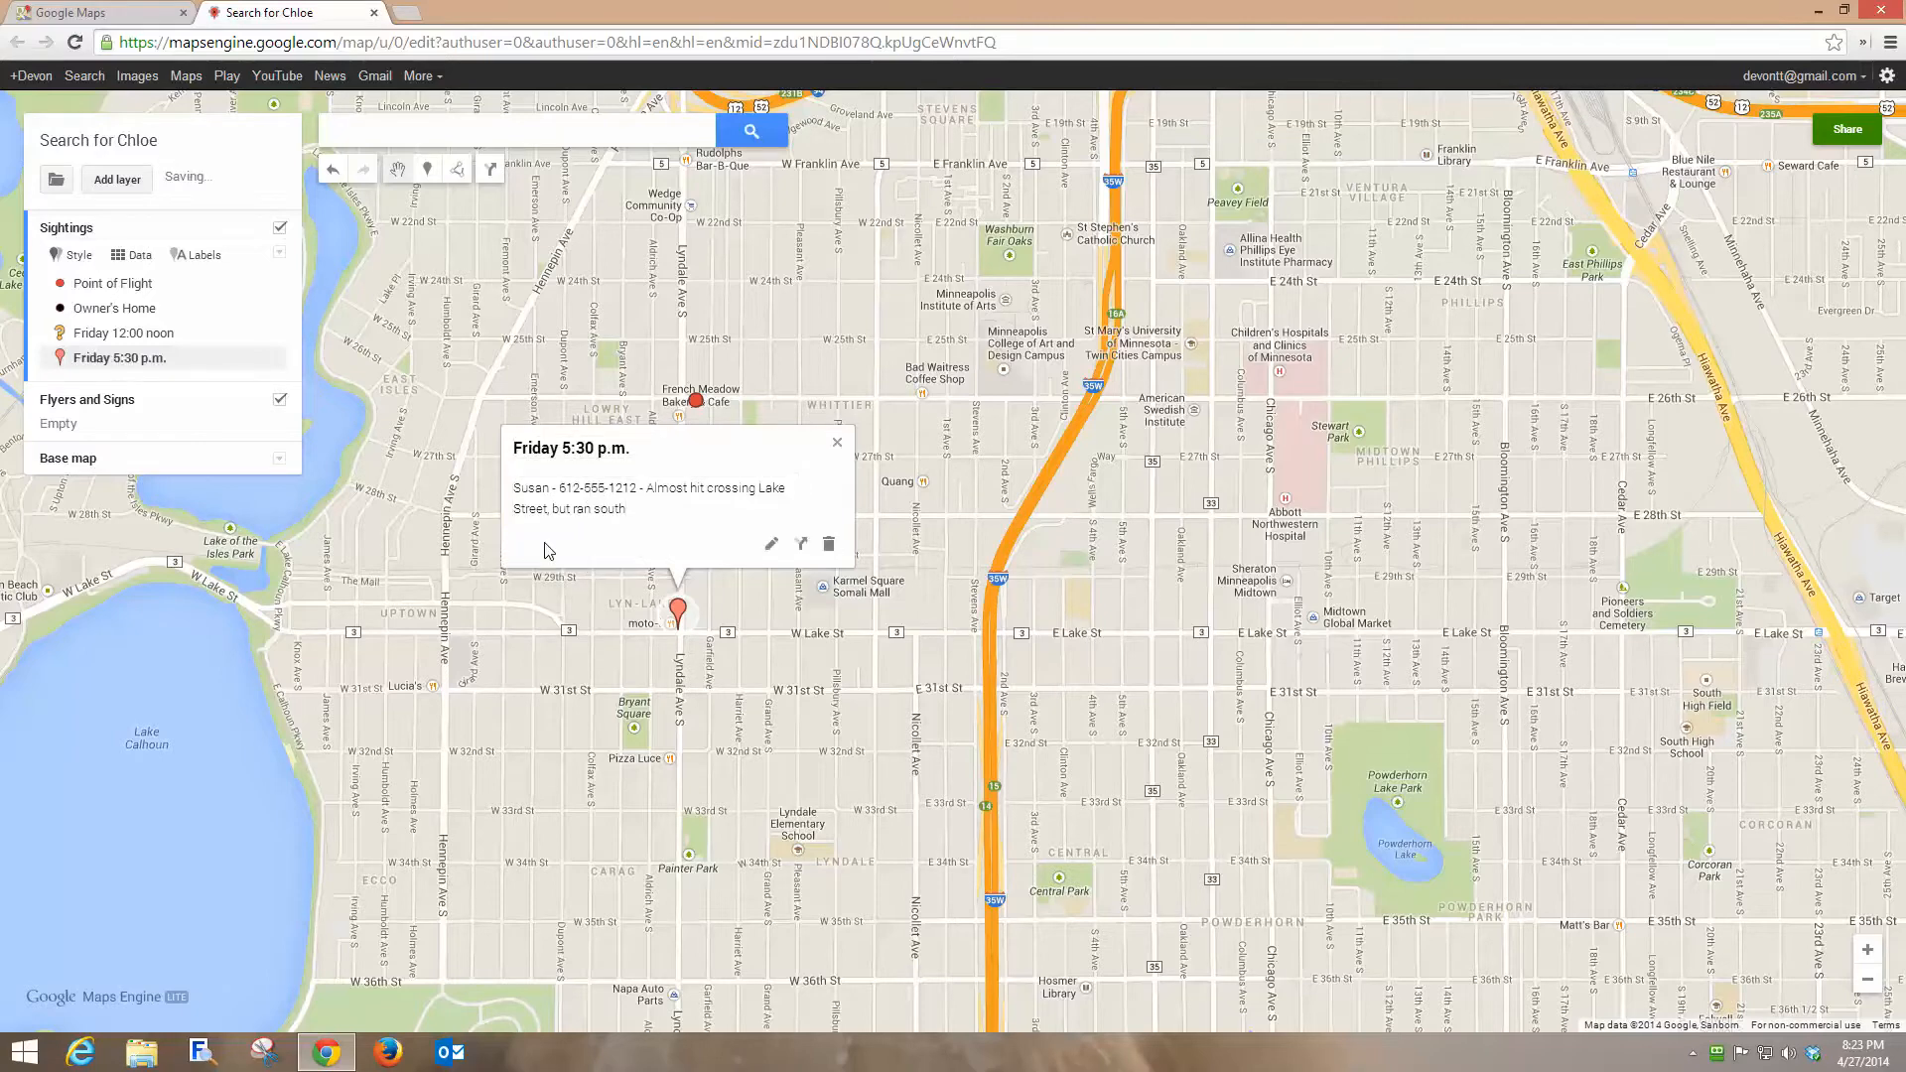
left_click(838, 438)
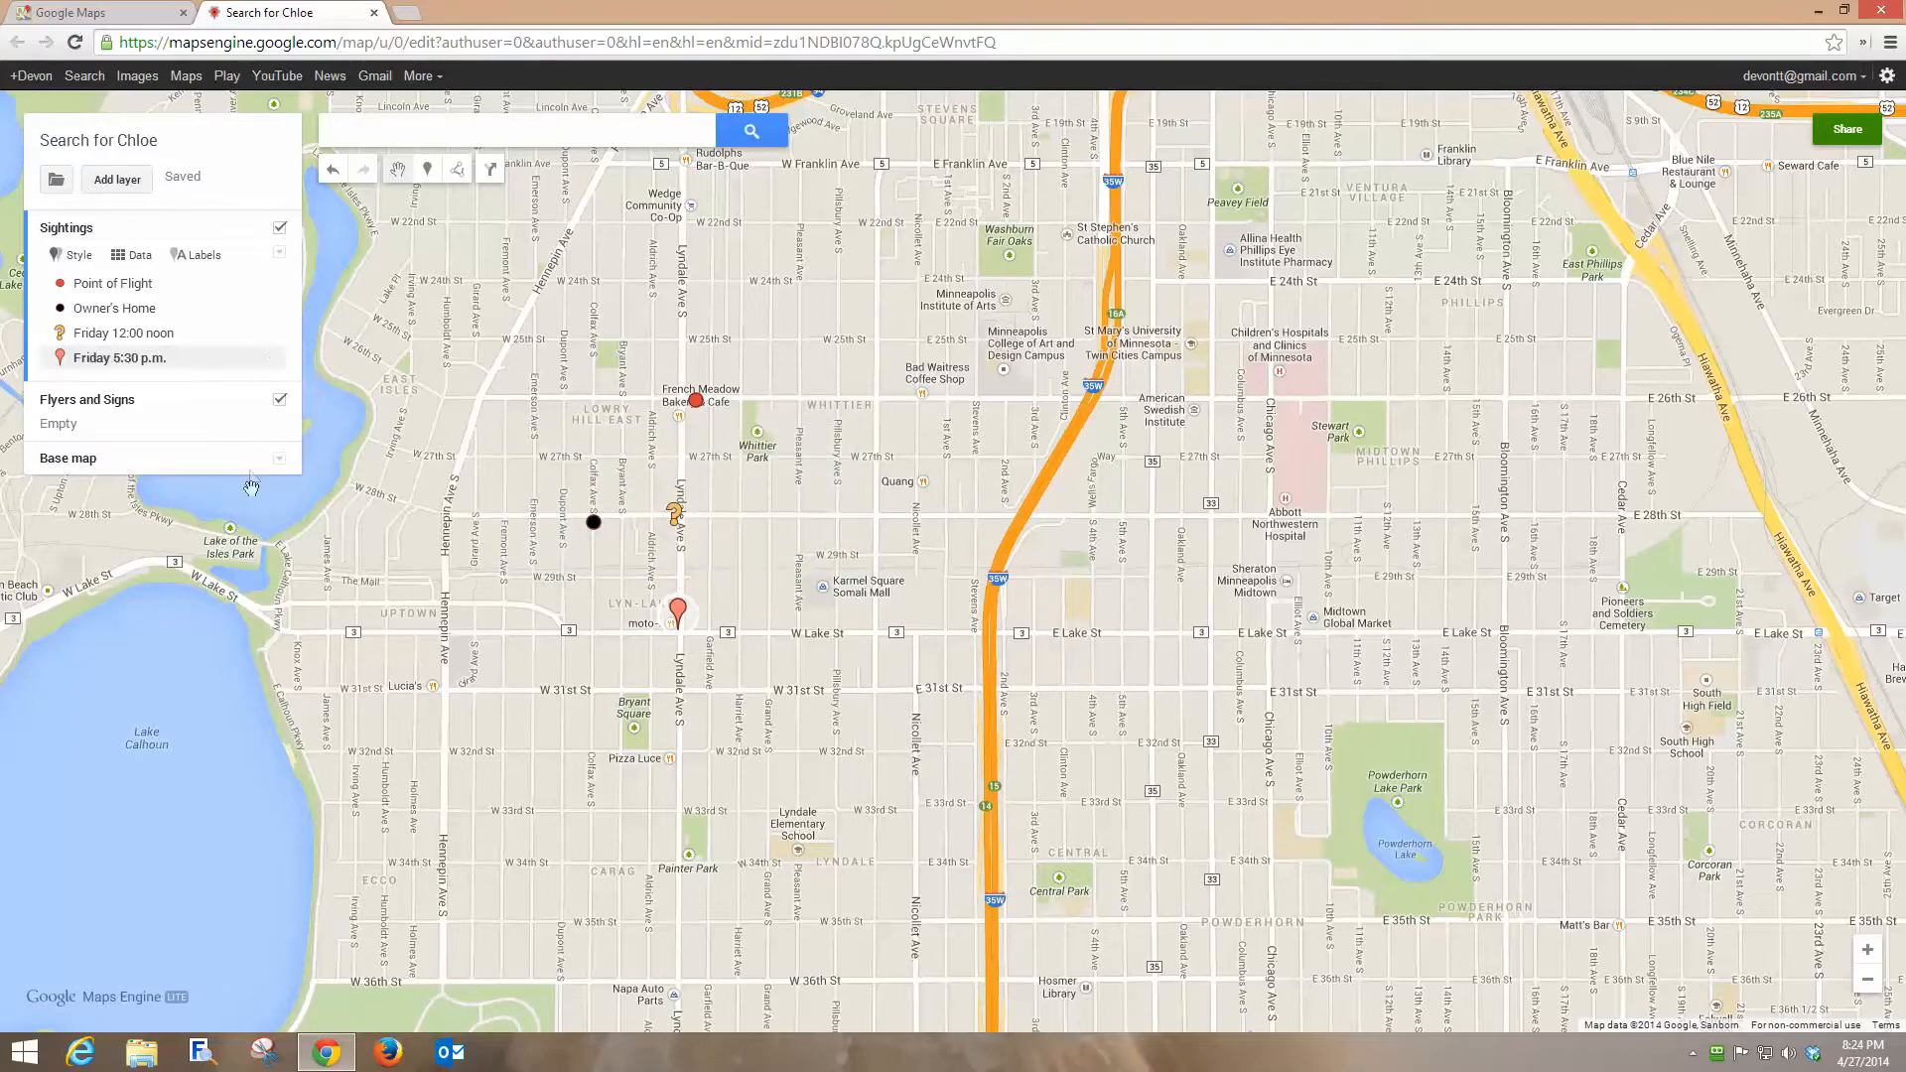
Style the Friday 5:30 p.m. marker as a blue star.
left_click(269, 358)
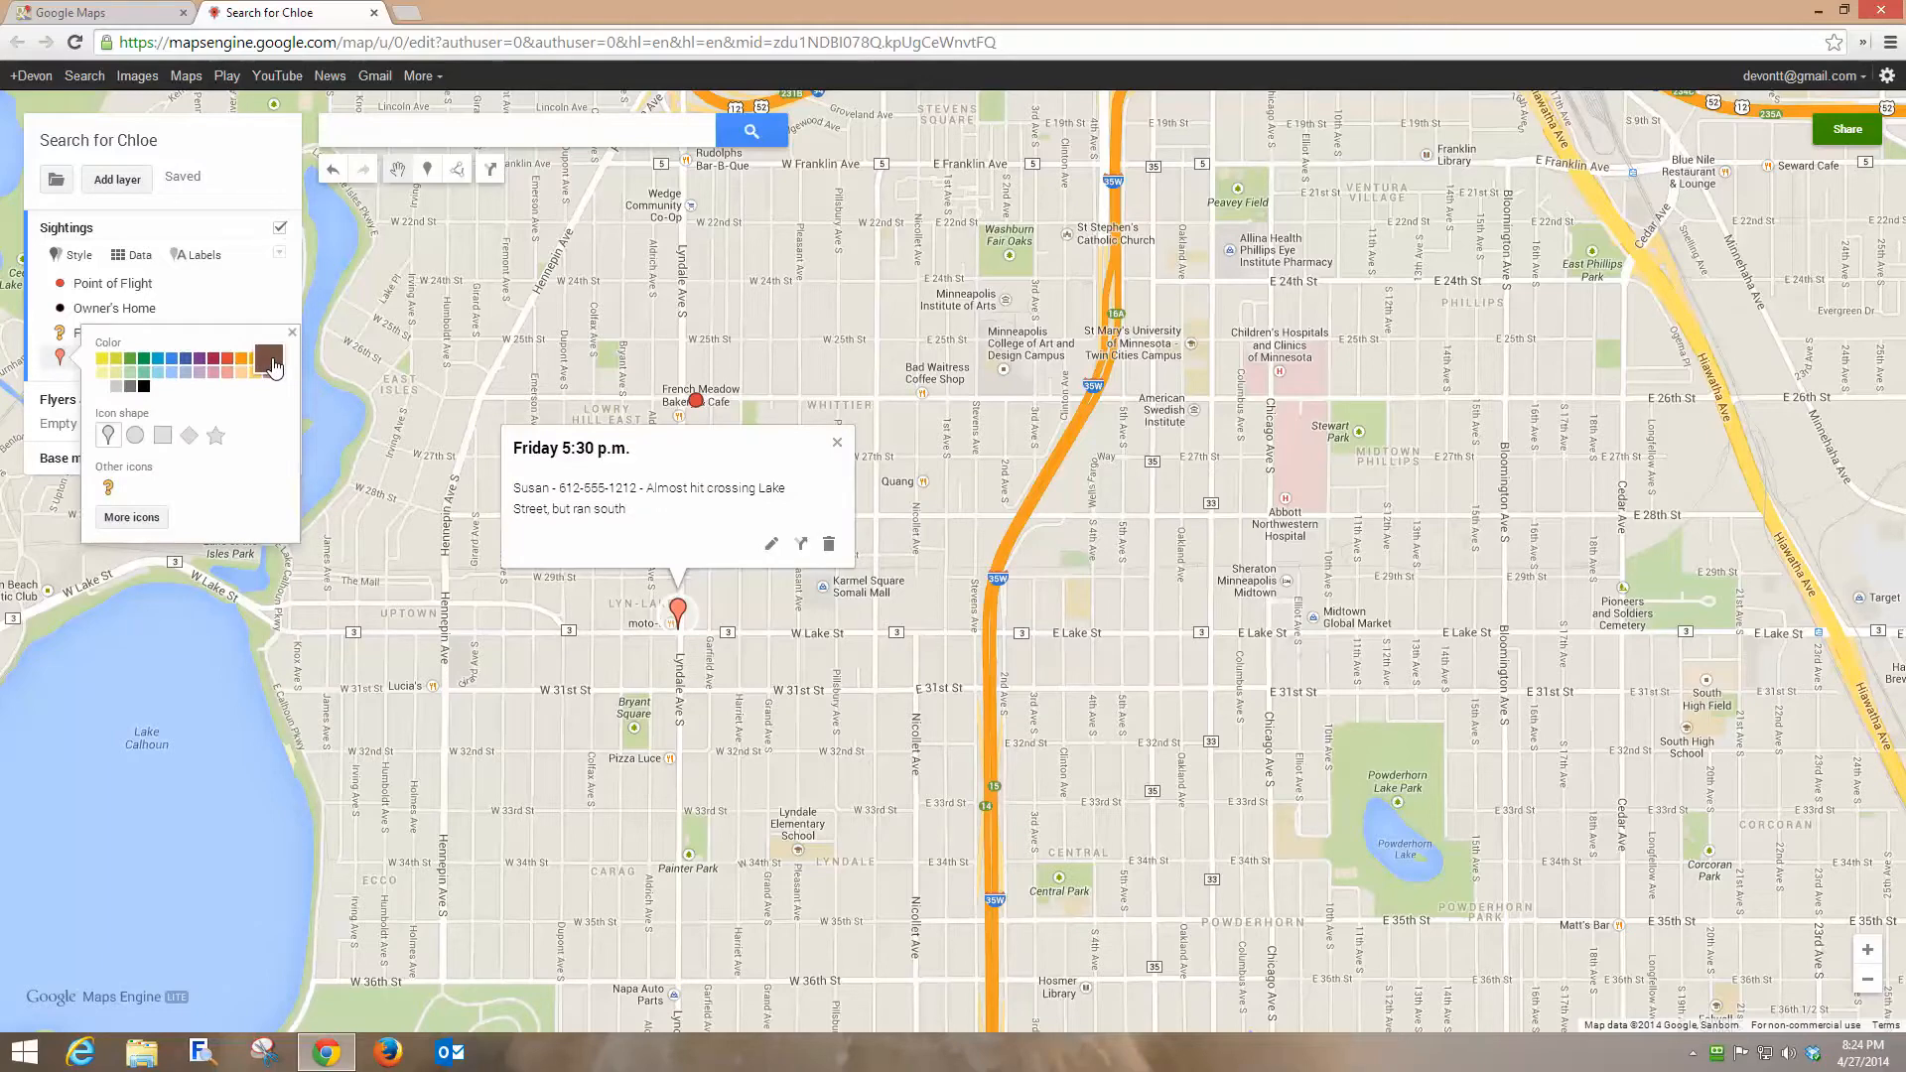
left_click(216, 435)
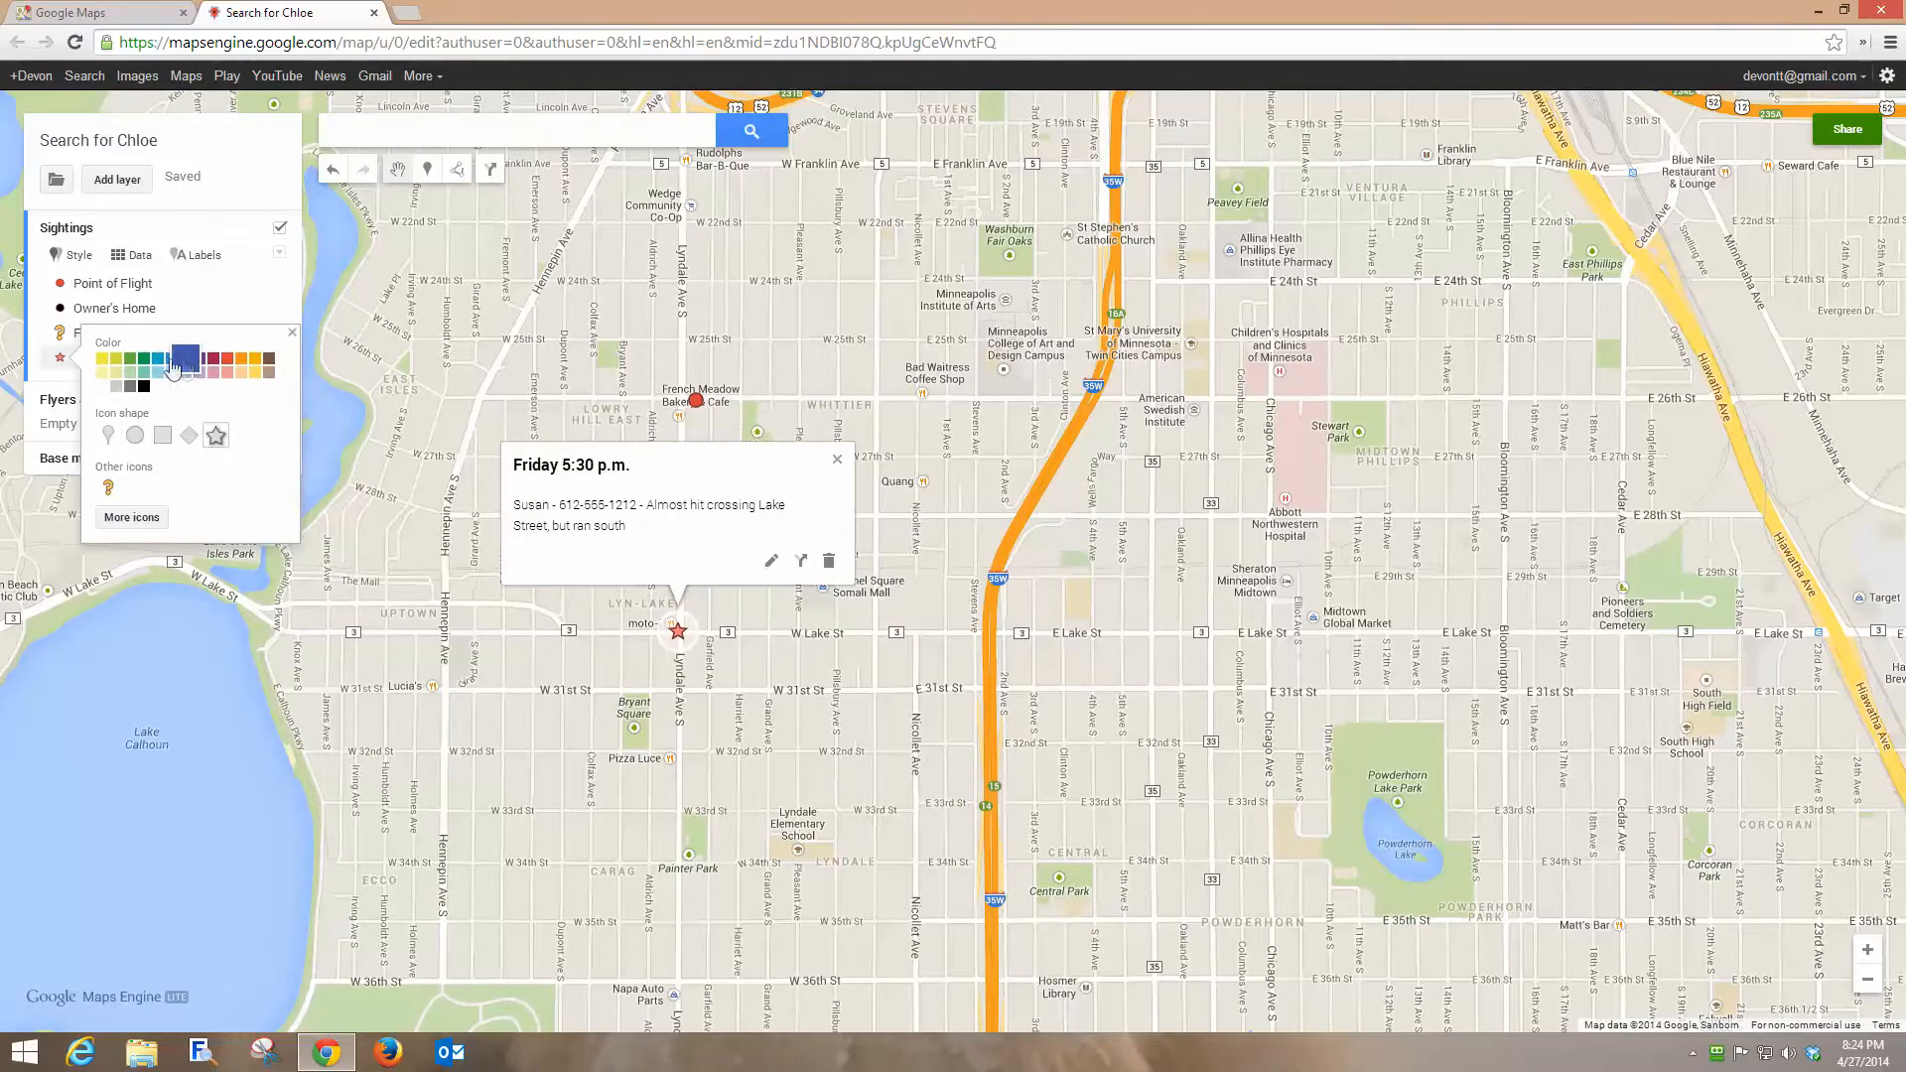
left_click(158, 360)
left_click(836, 460)
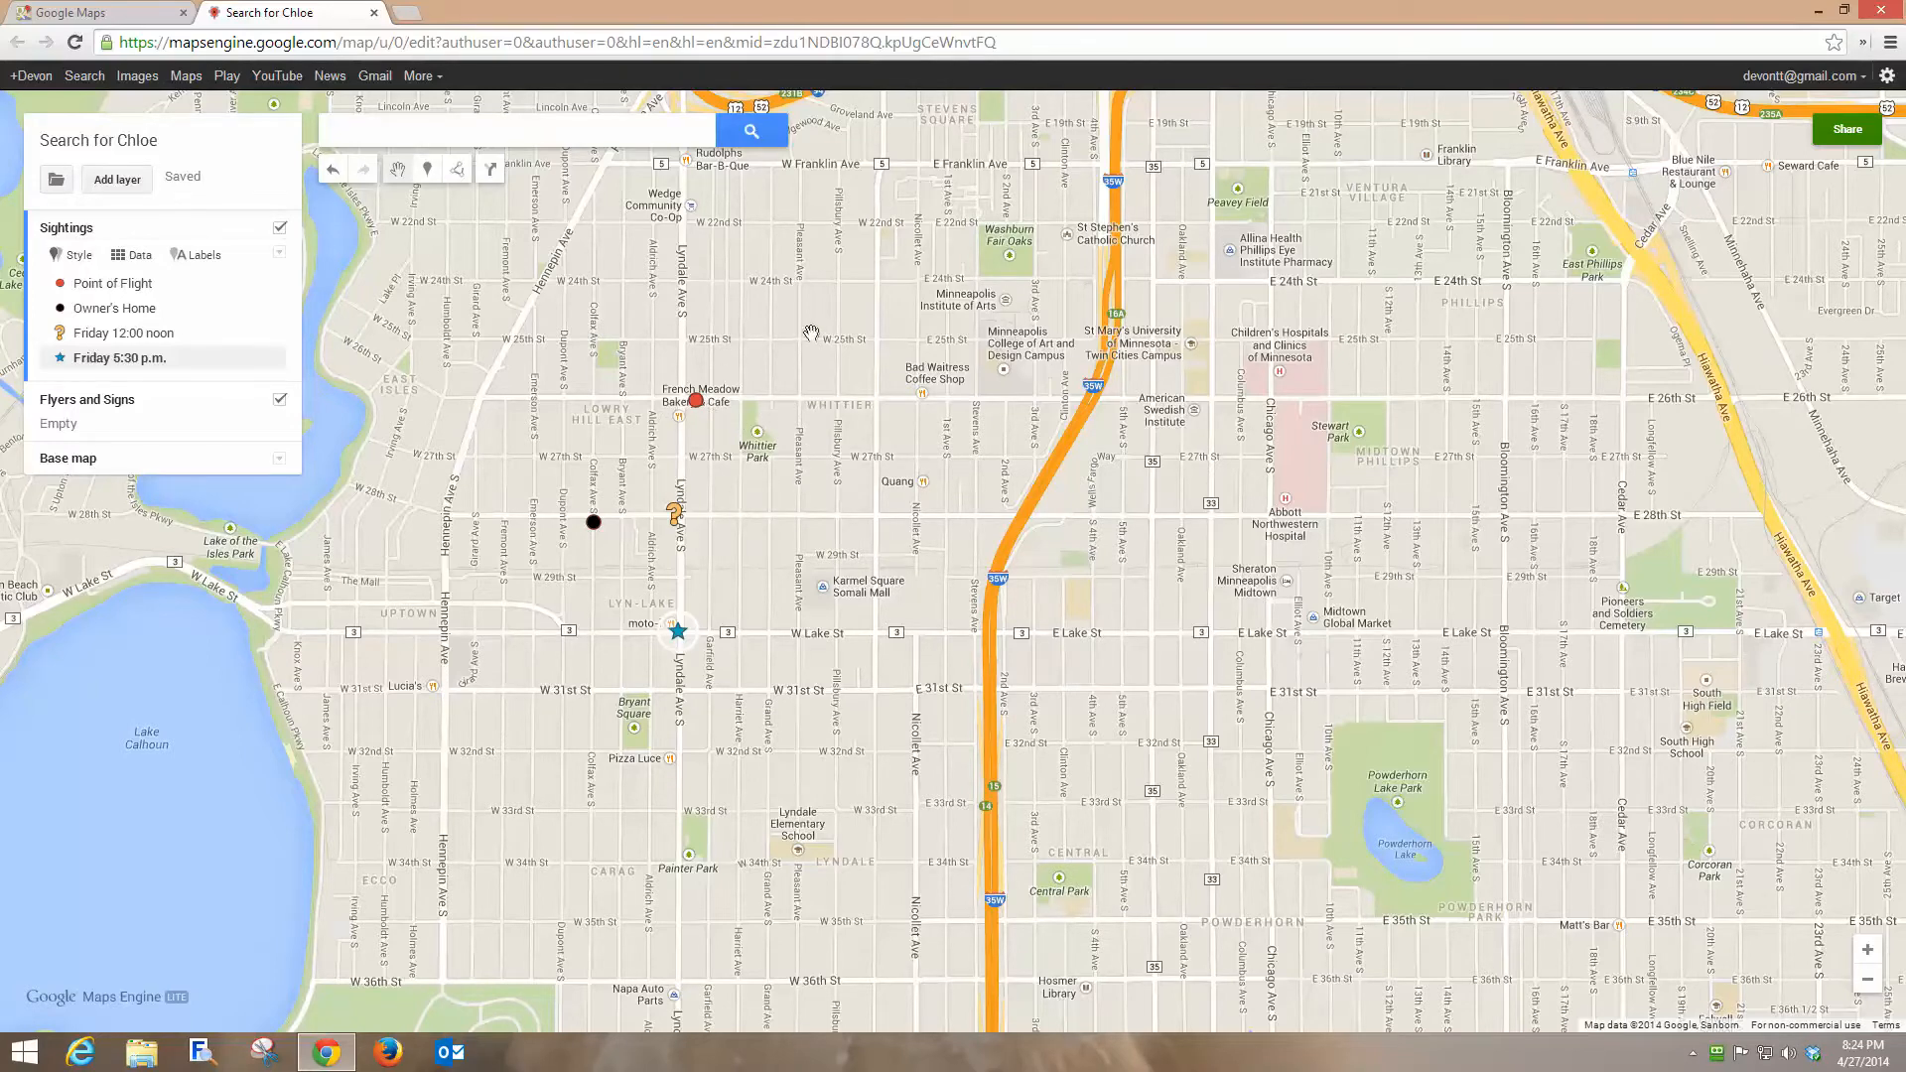
Make Flyers and Signs the active layer and draw a rectangular polygon named Done between W 26th St and W 28th St around Lyndale Ave S.
left_click(84, 407)
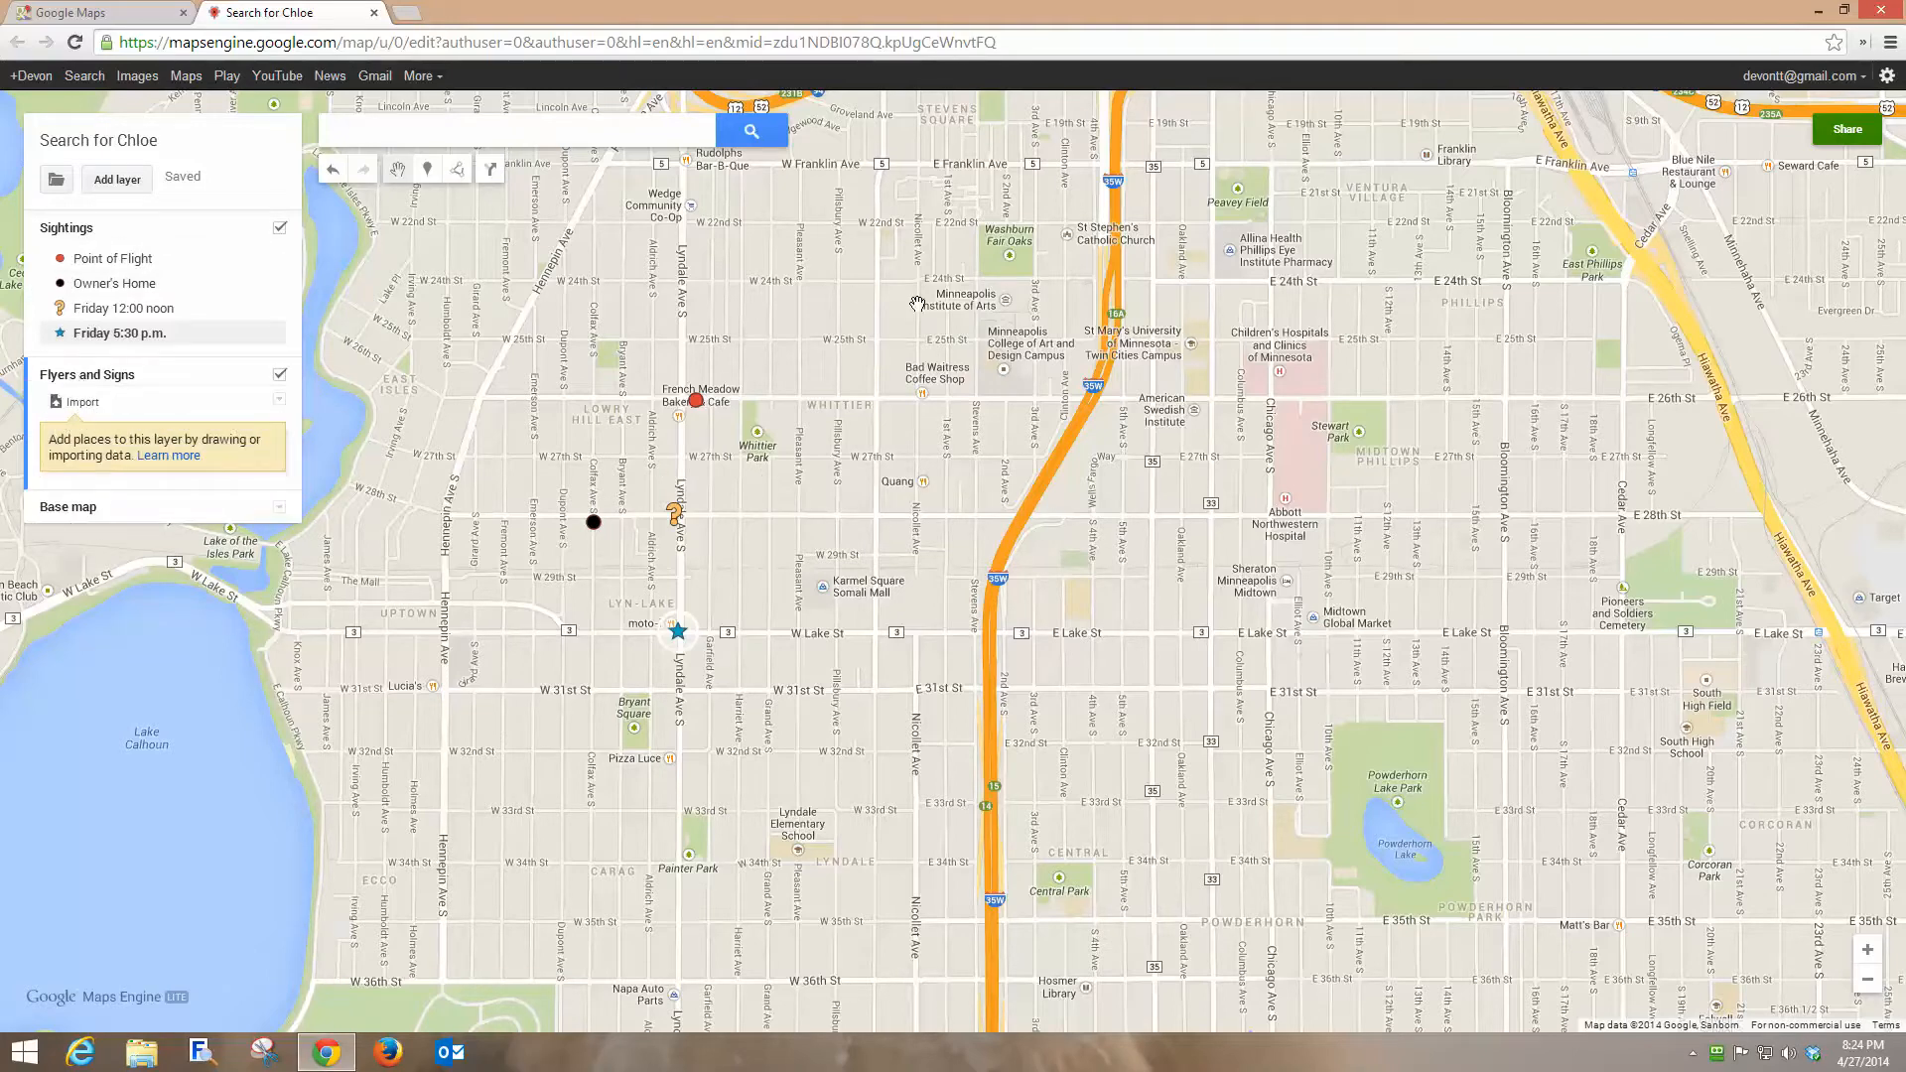
left_click(628, 402)
left_click(771, 400)
left_click(770, 516)
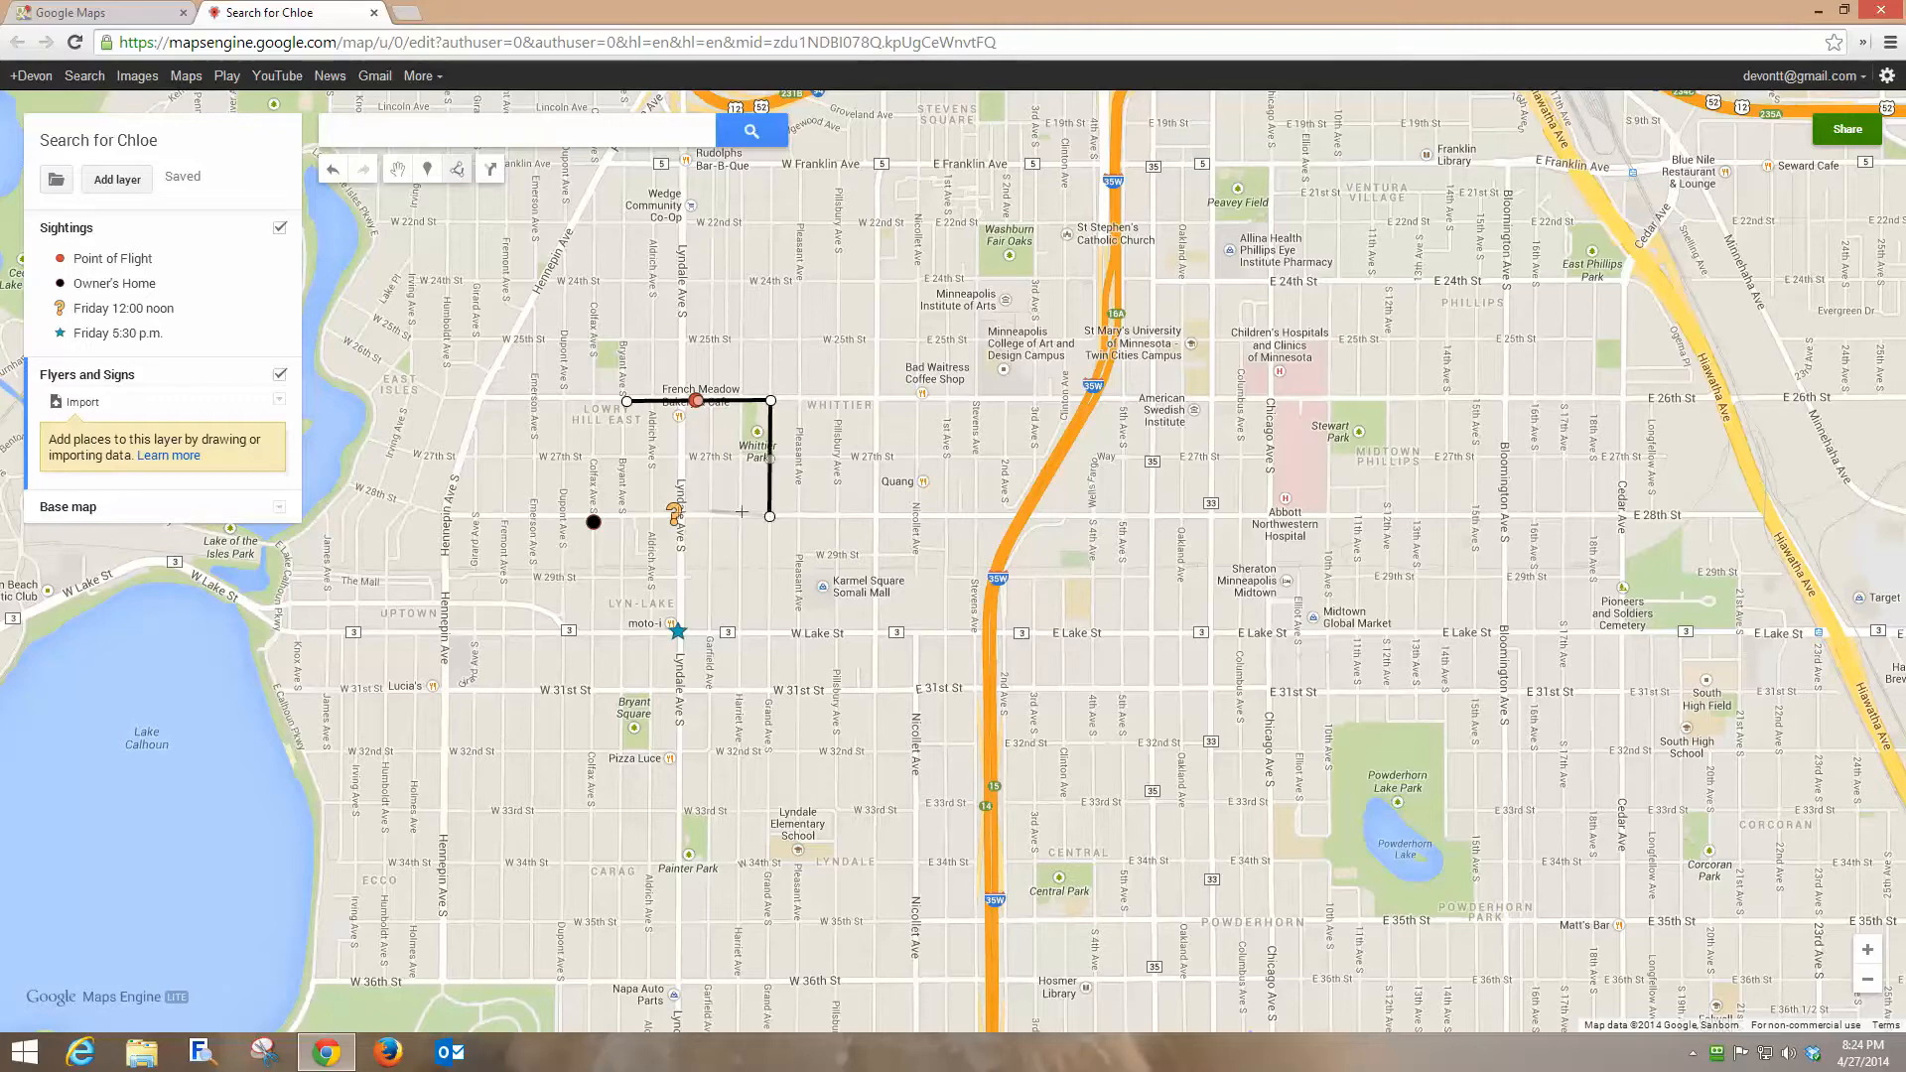
left_click(621, 514)
left_click(625, 402)
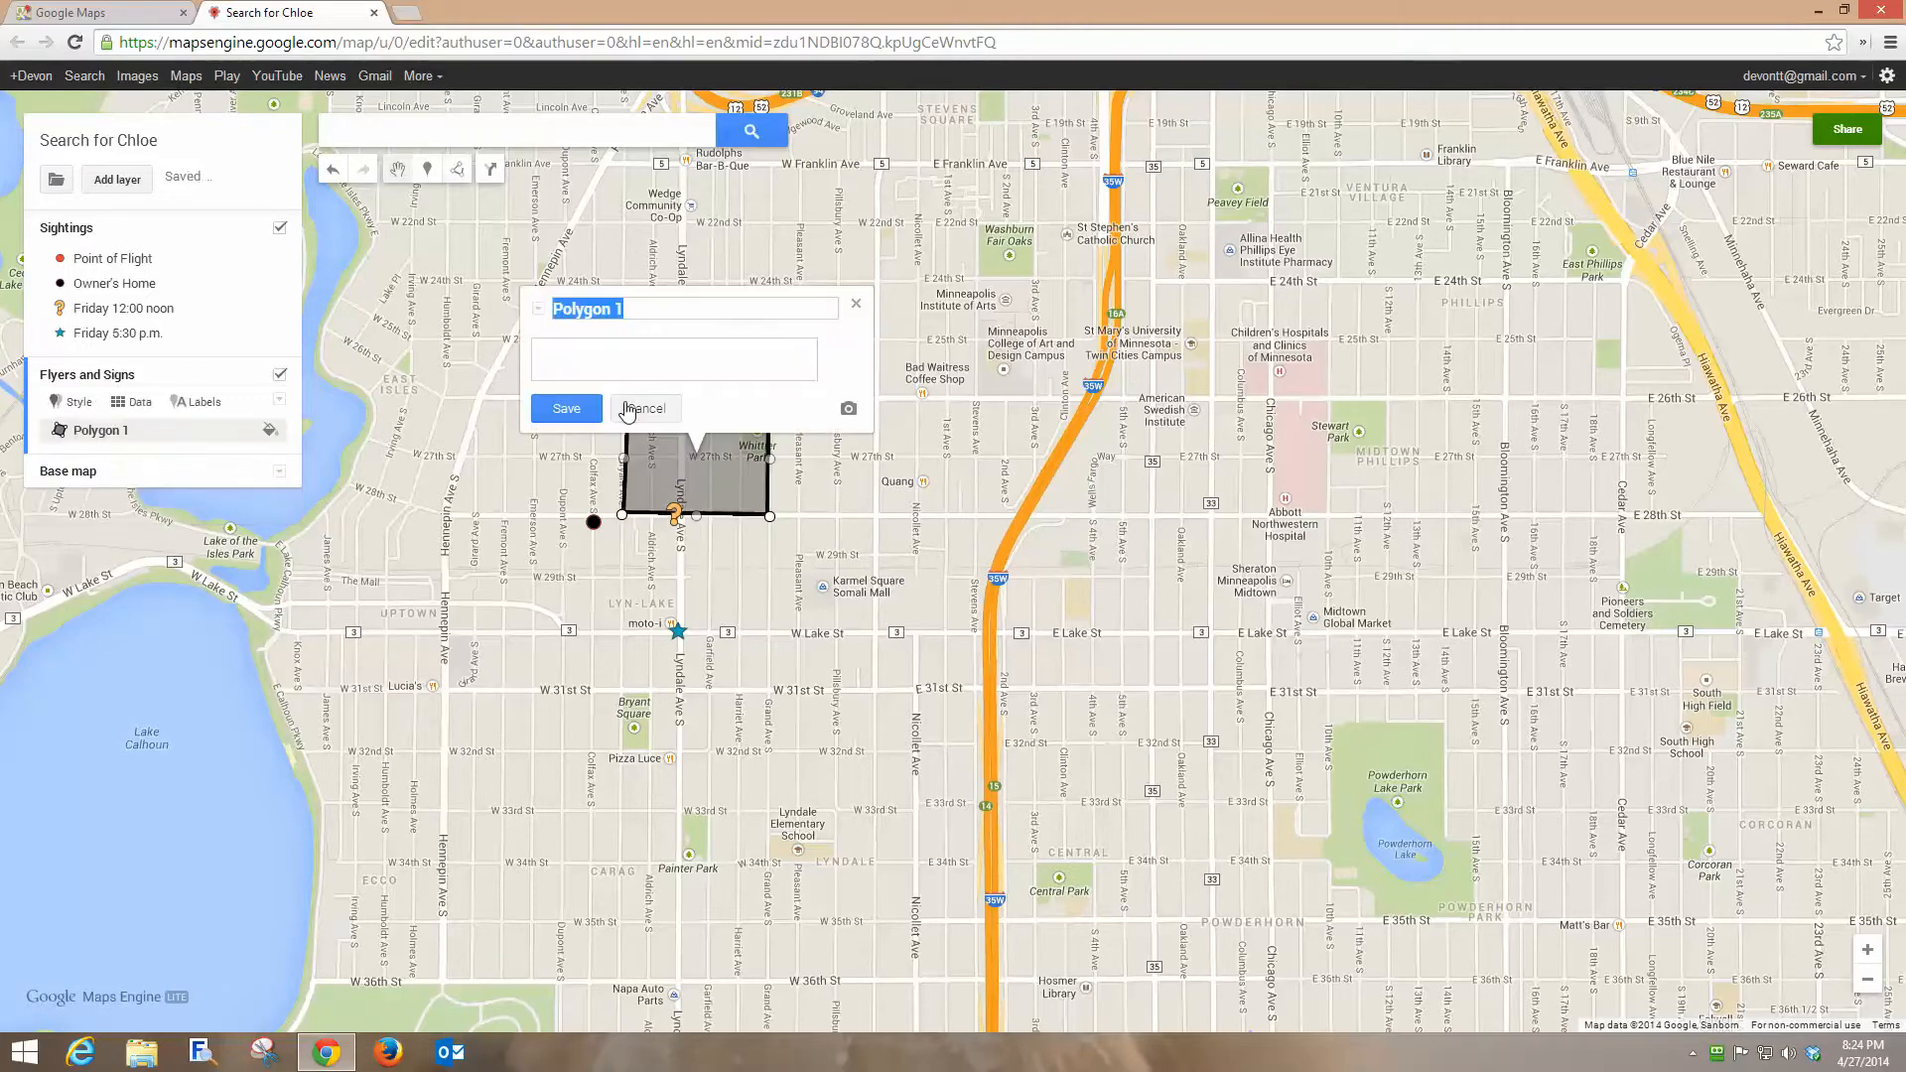
type("Done")
left_click(567, 415)
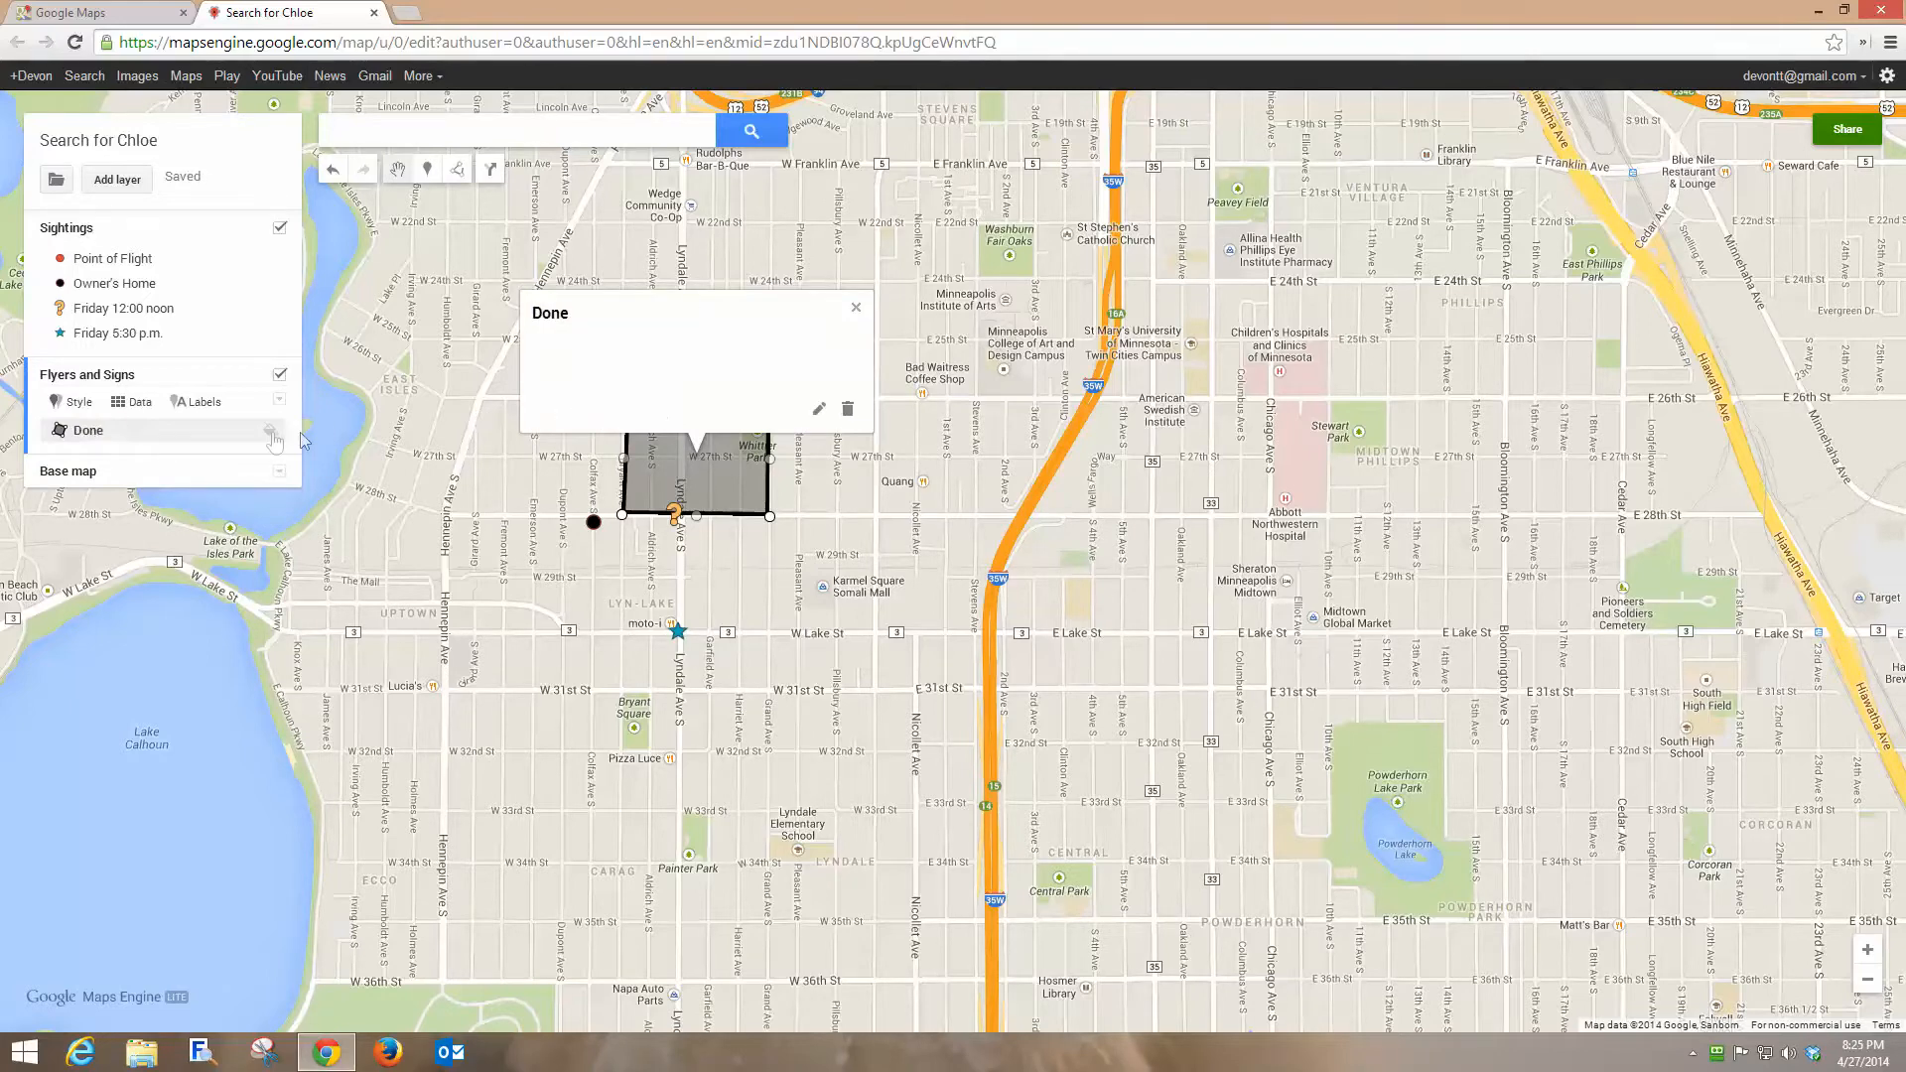
Color the Done polygon red.
left_click(274, 433)
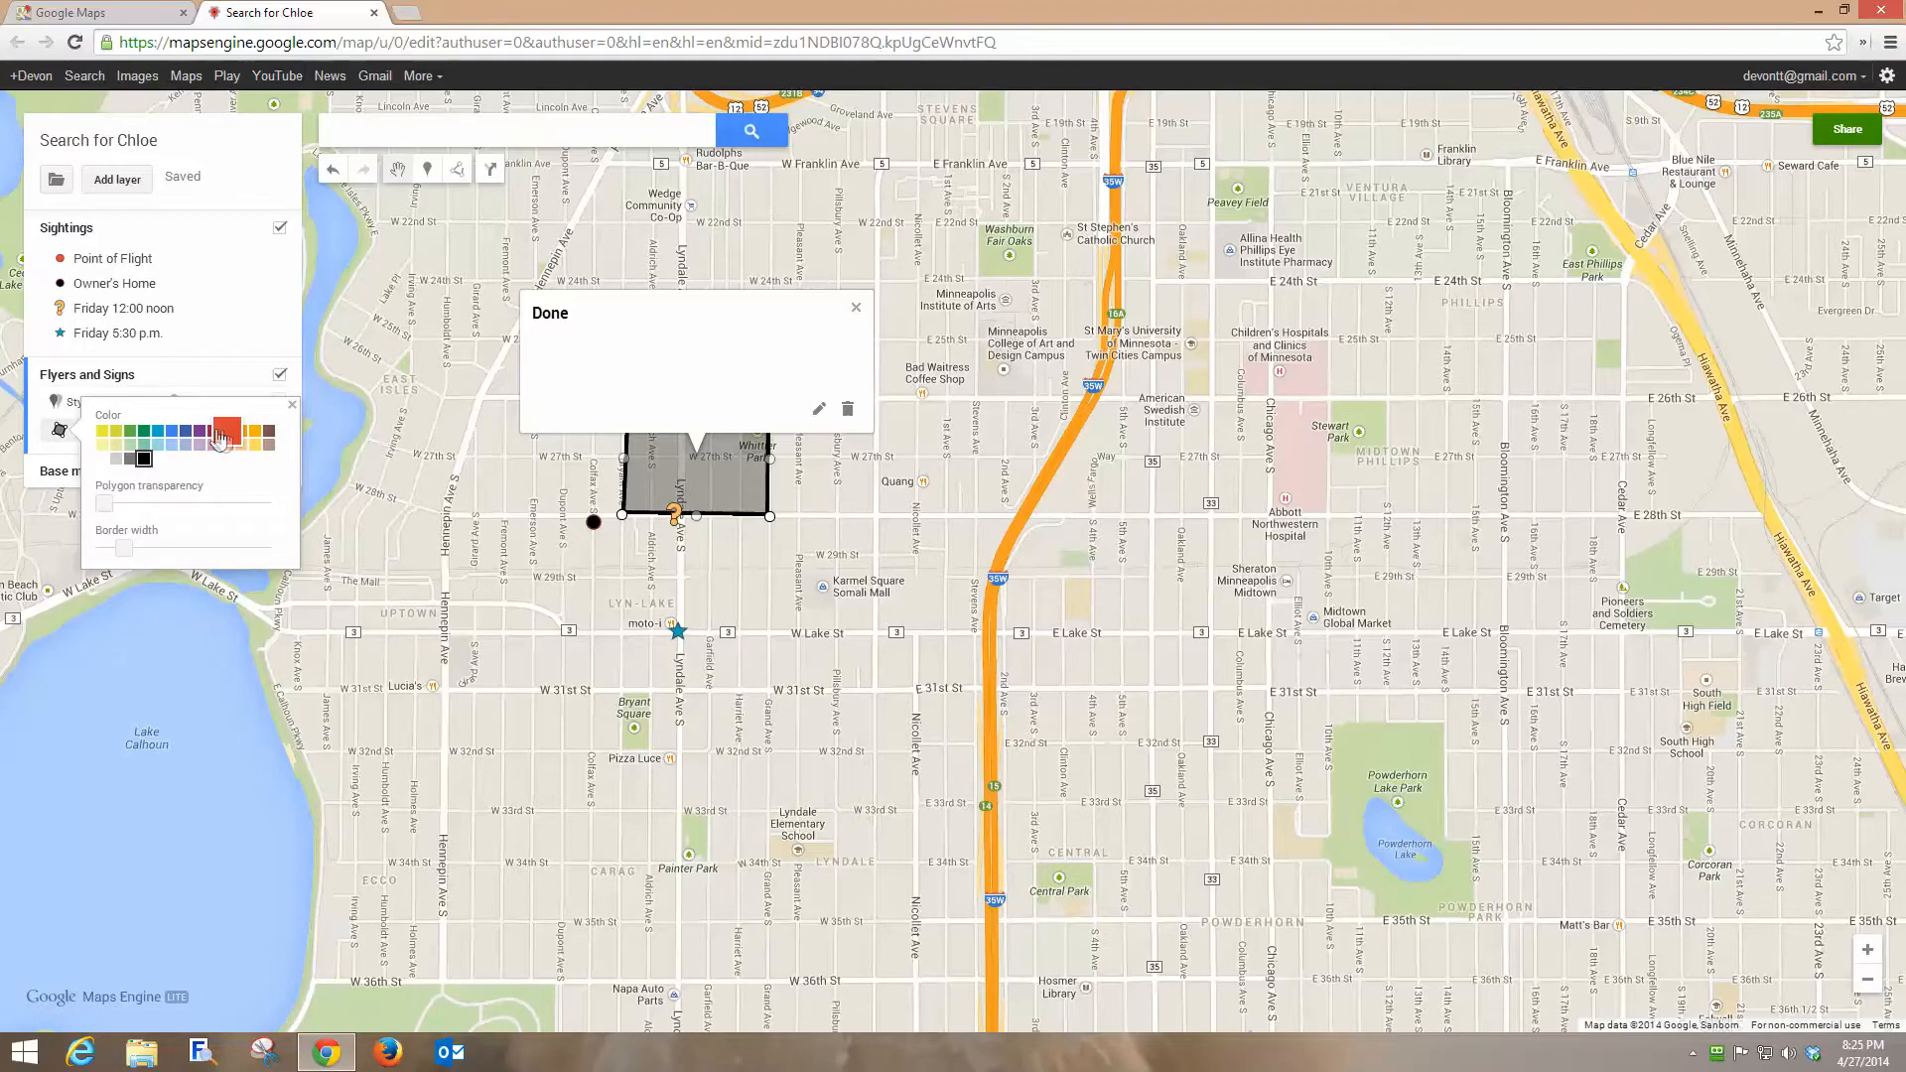
left_click(227, 431)
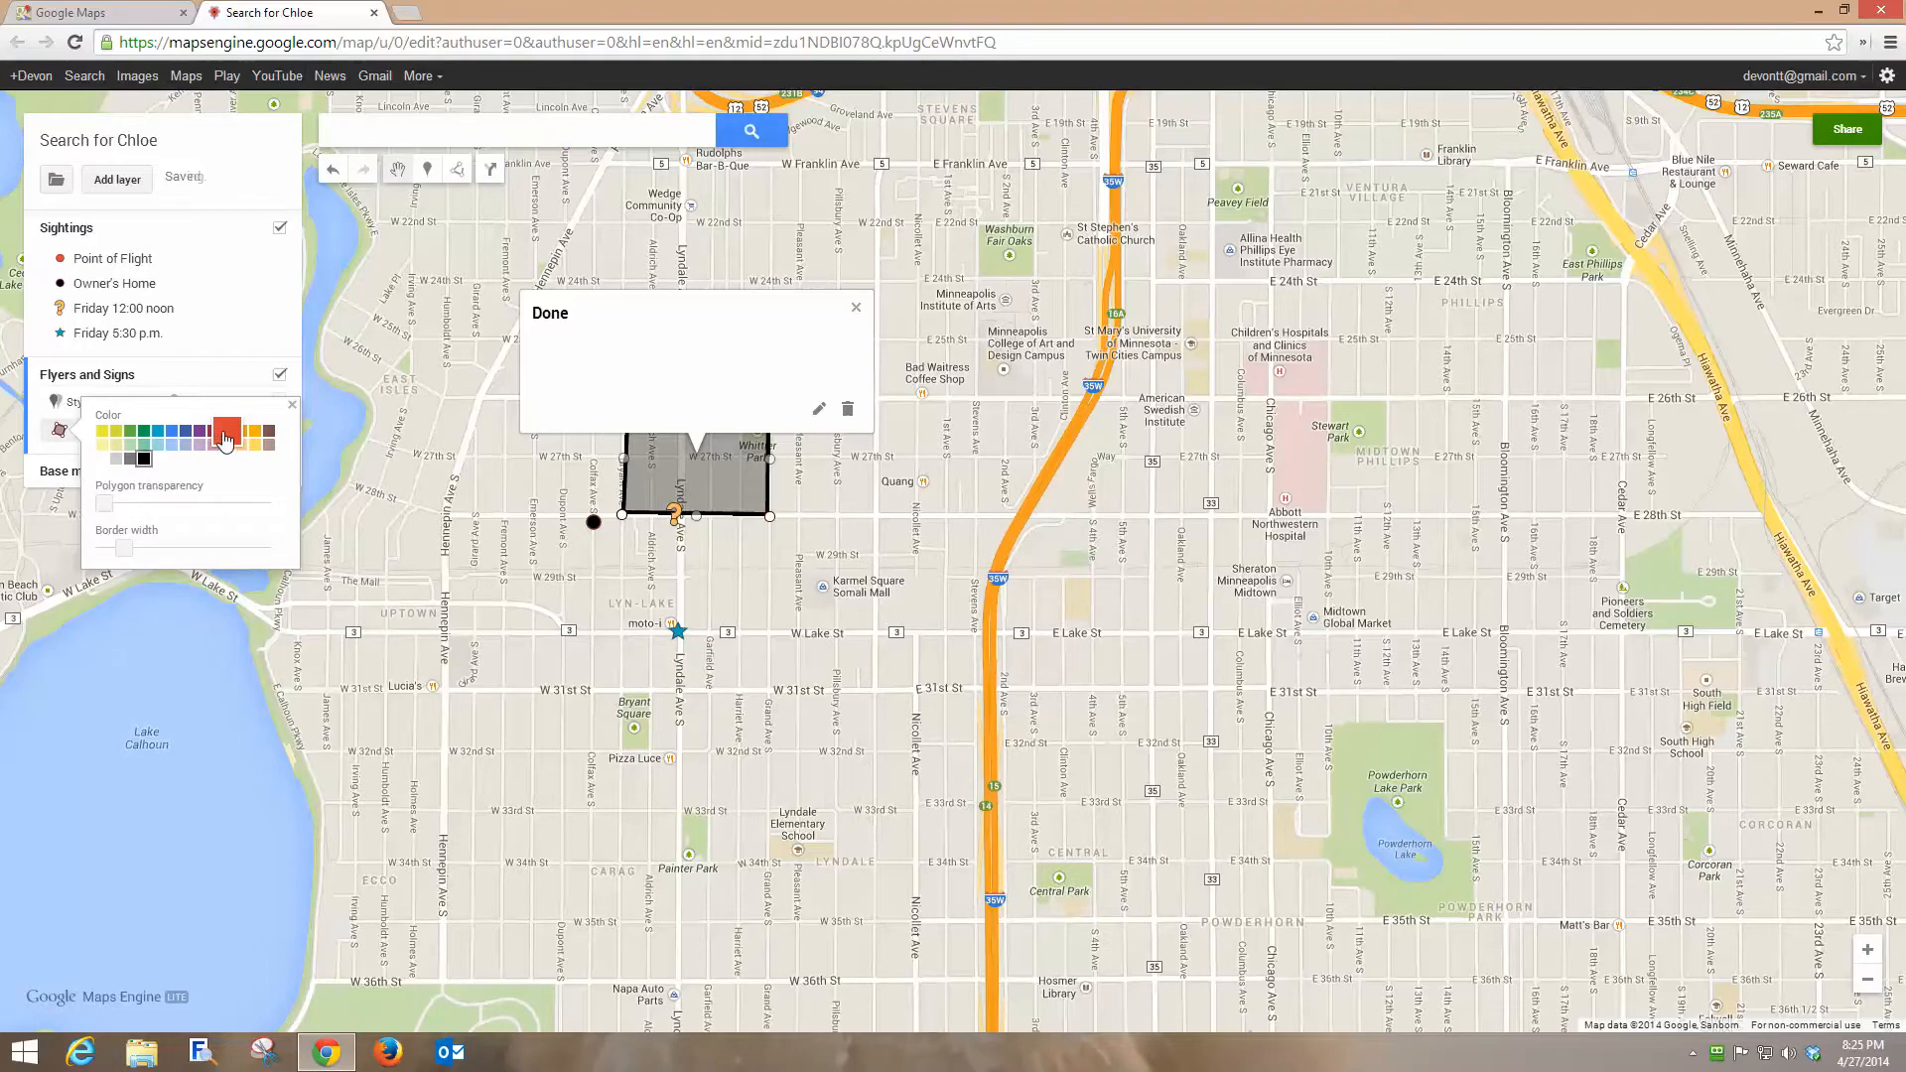
left_click(855, 308)
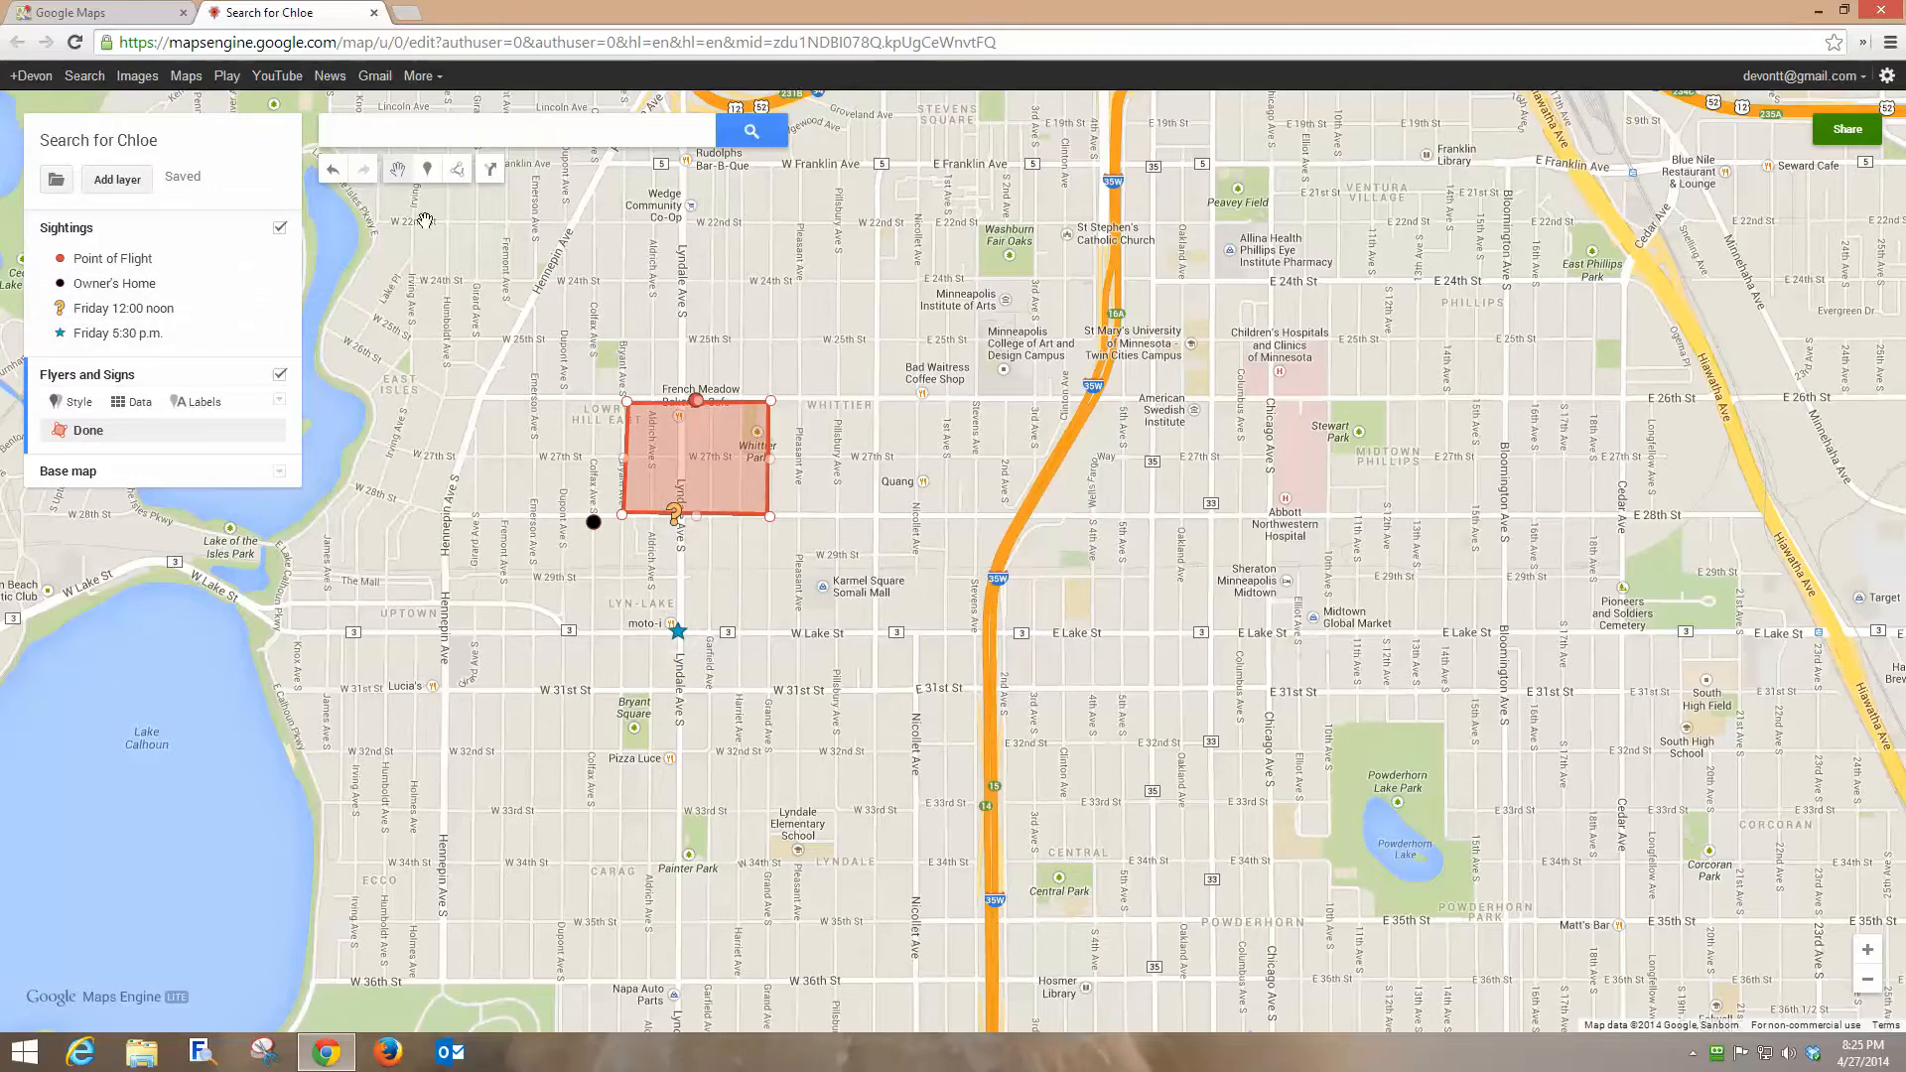
Draw a rectangular polygon named Harry & Sally between W 28th St and W Lake St, from Bryant Ave S to Nicollet Ave.
left_click(458, 171)
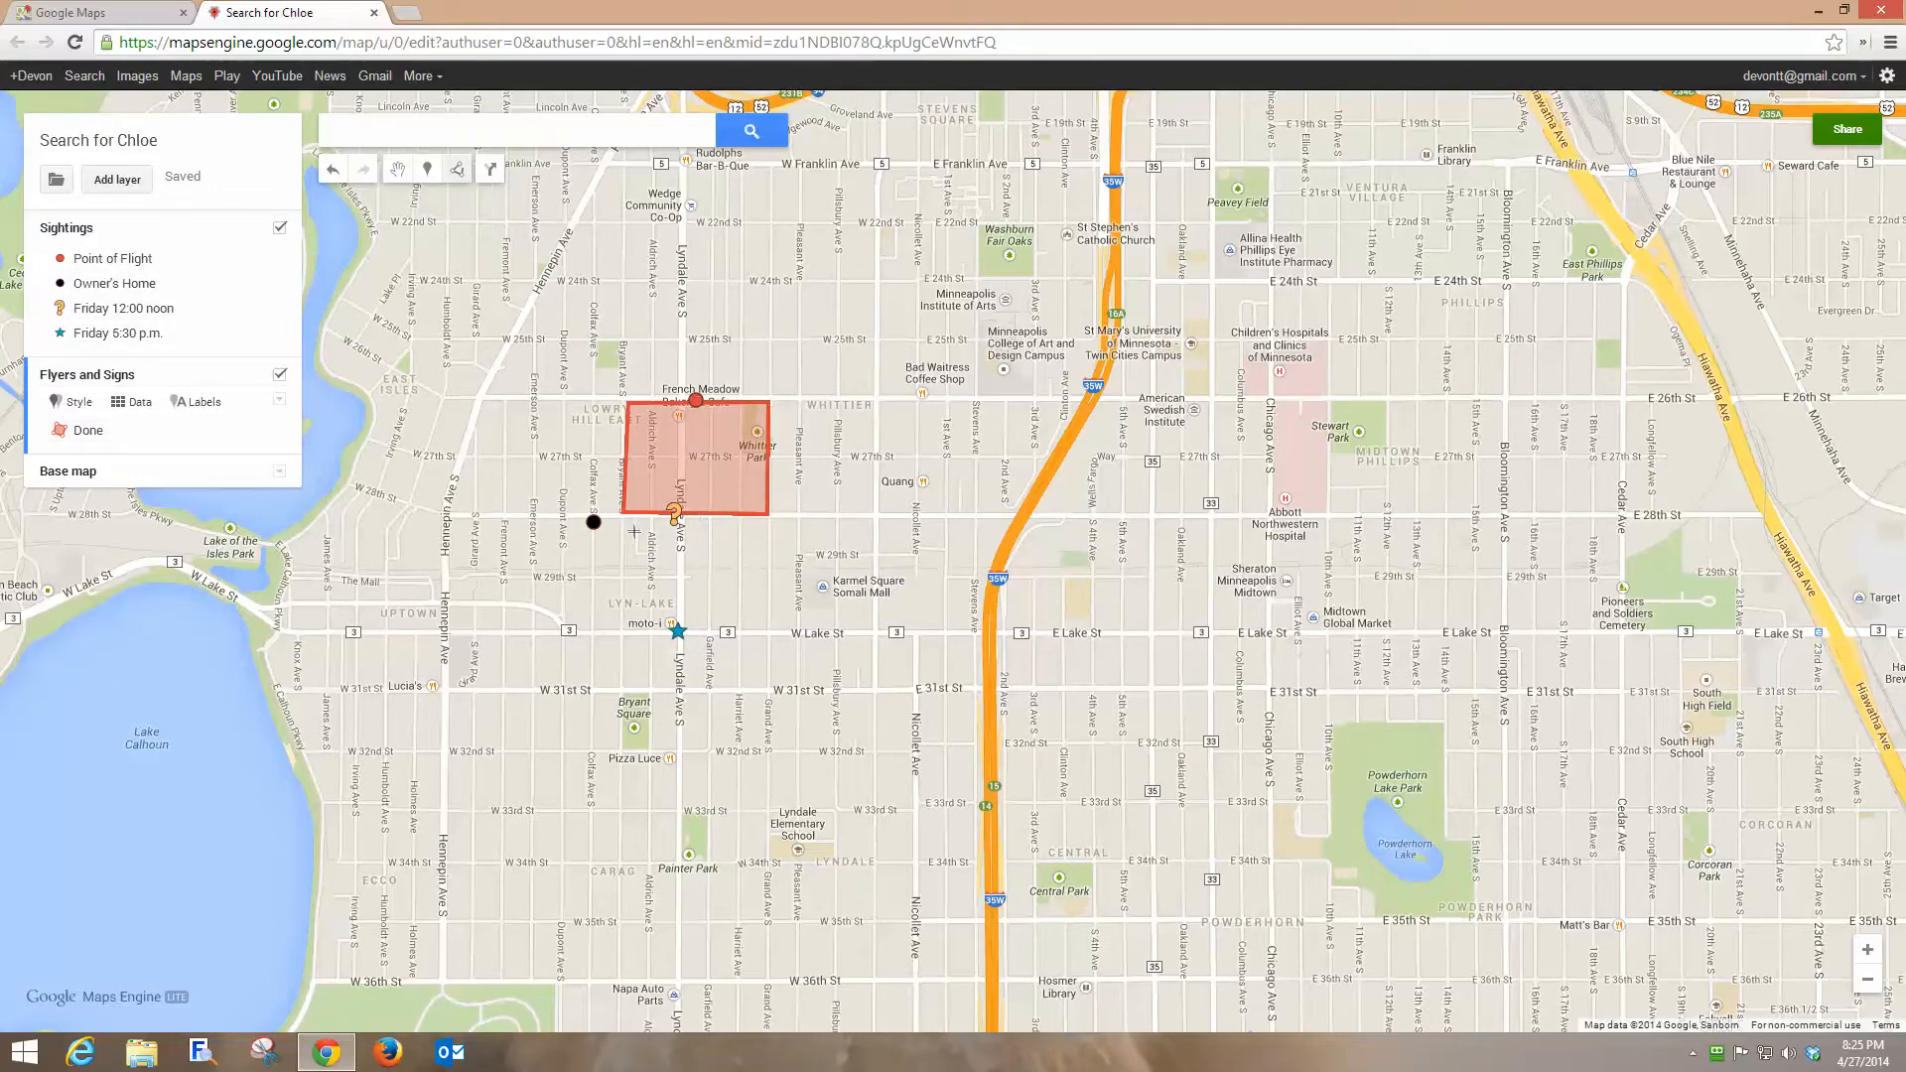
left_click(621, 514)
left_click(876, 516)
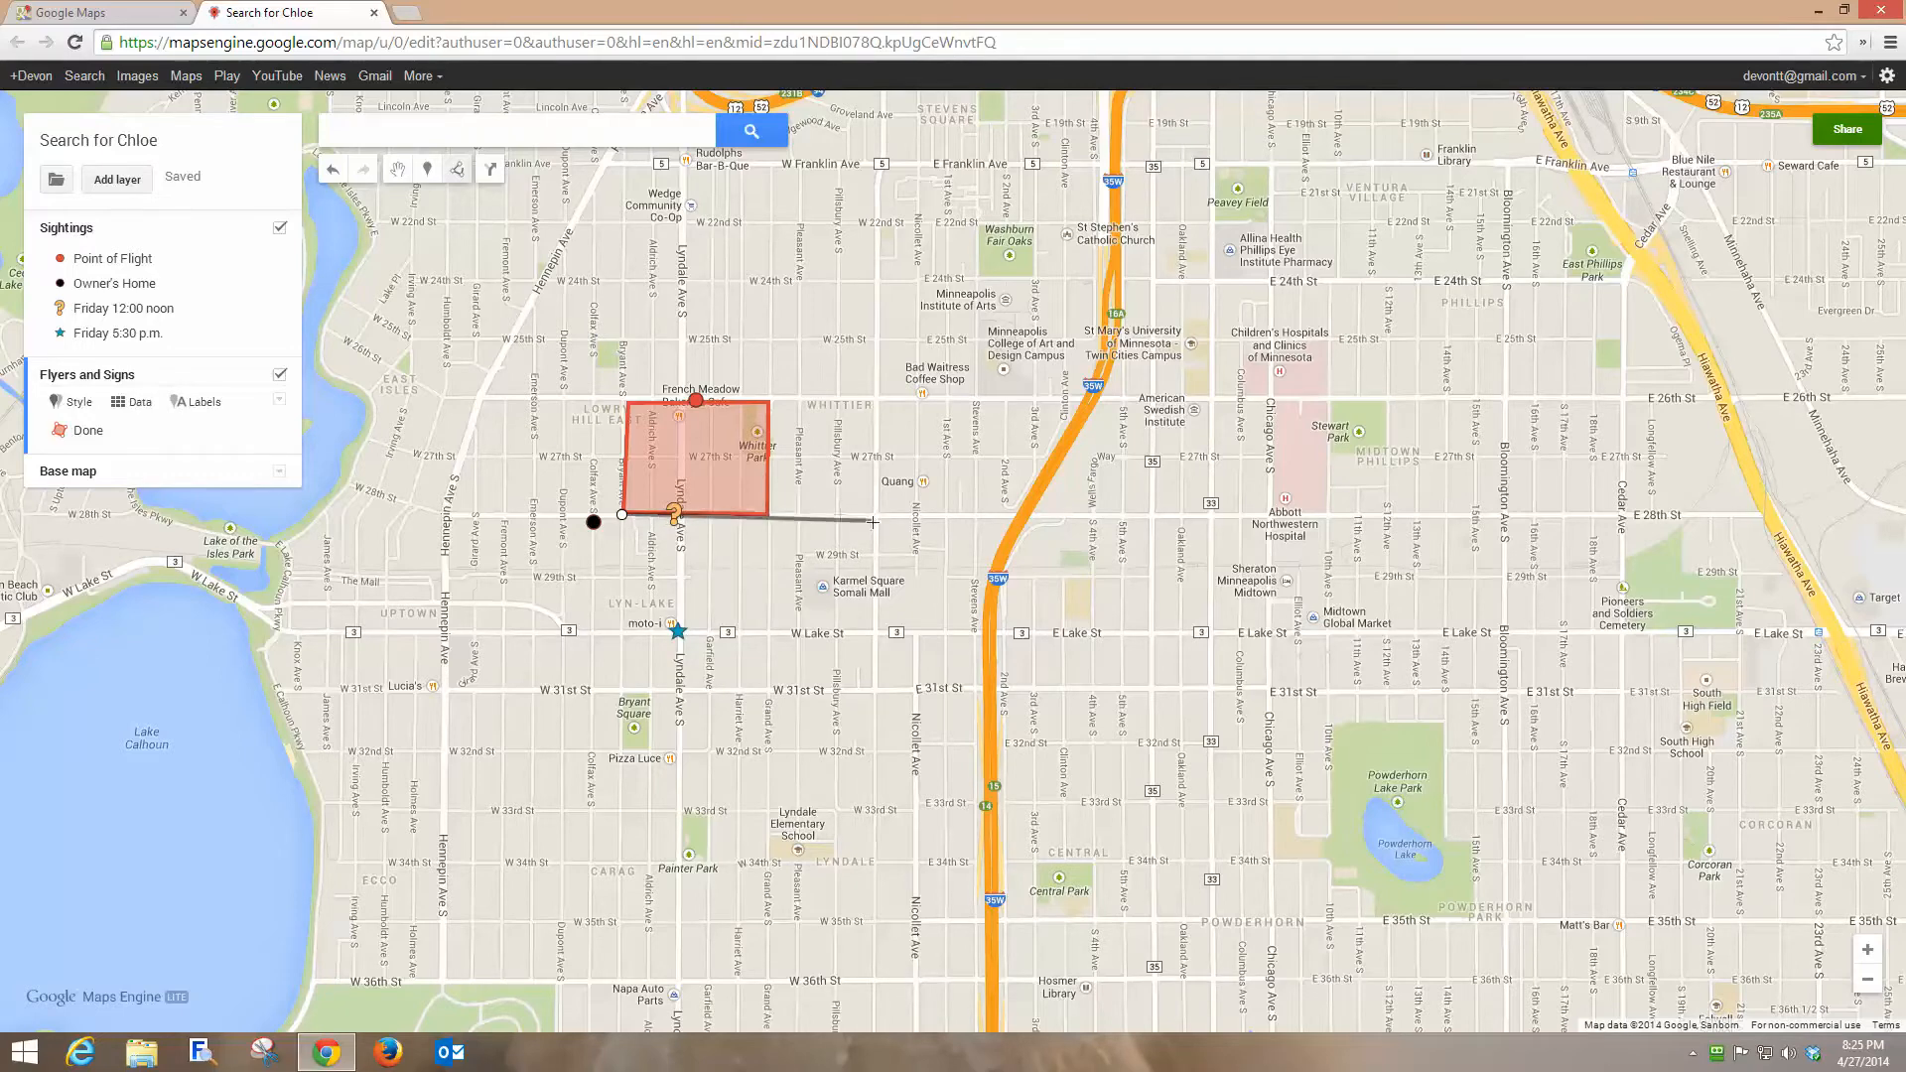
left_click(874, 631)
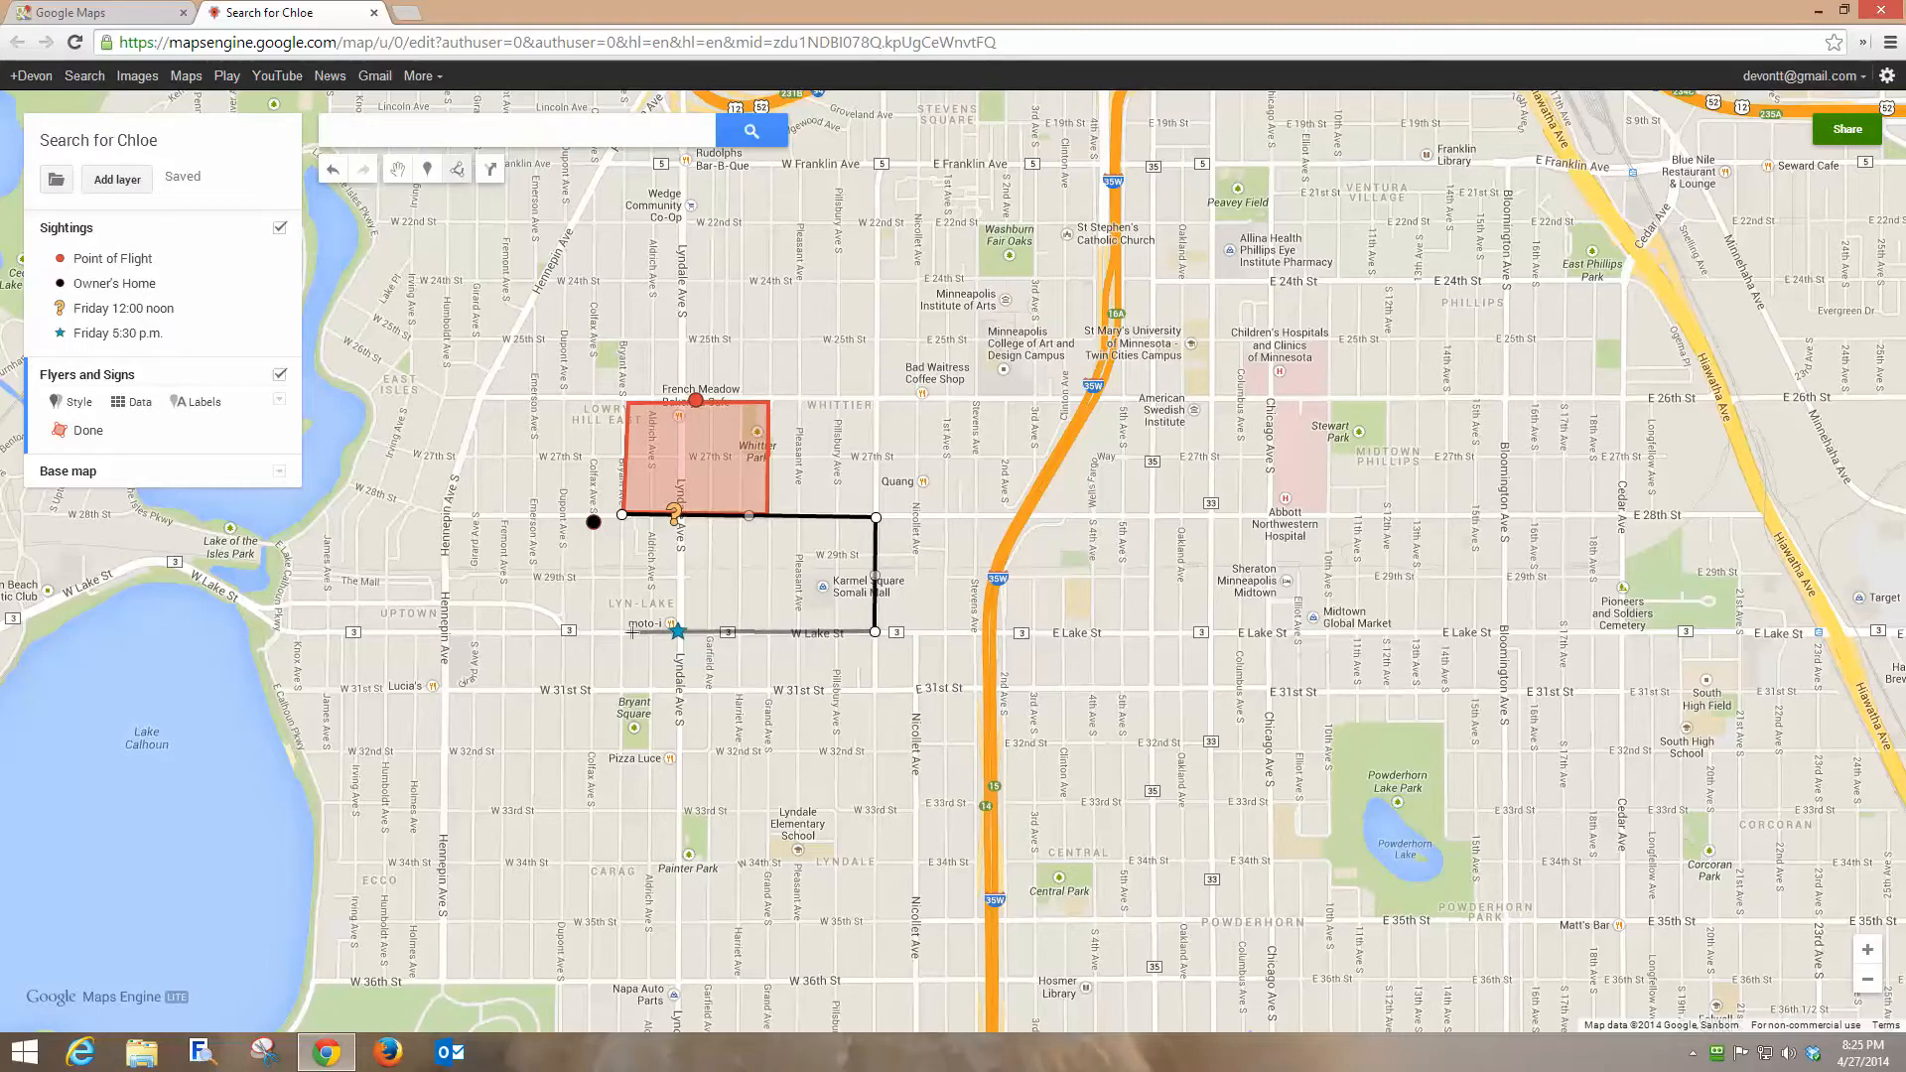
left_click(618, 632)
left_click(621, 515)
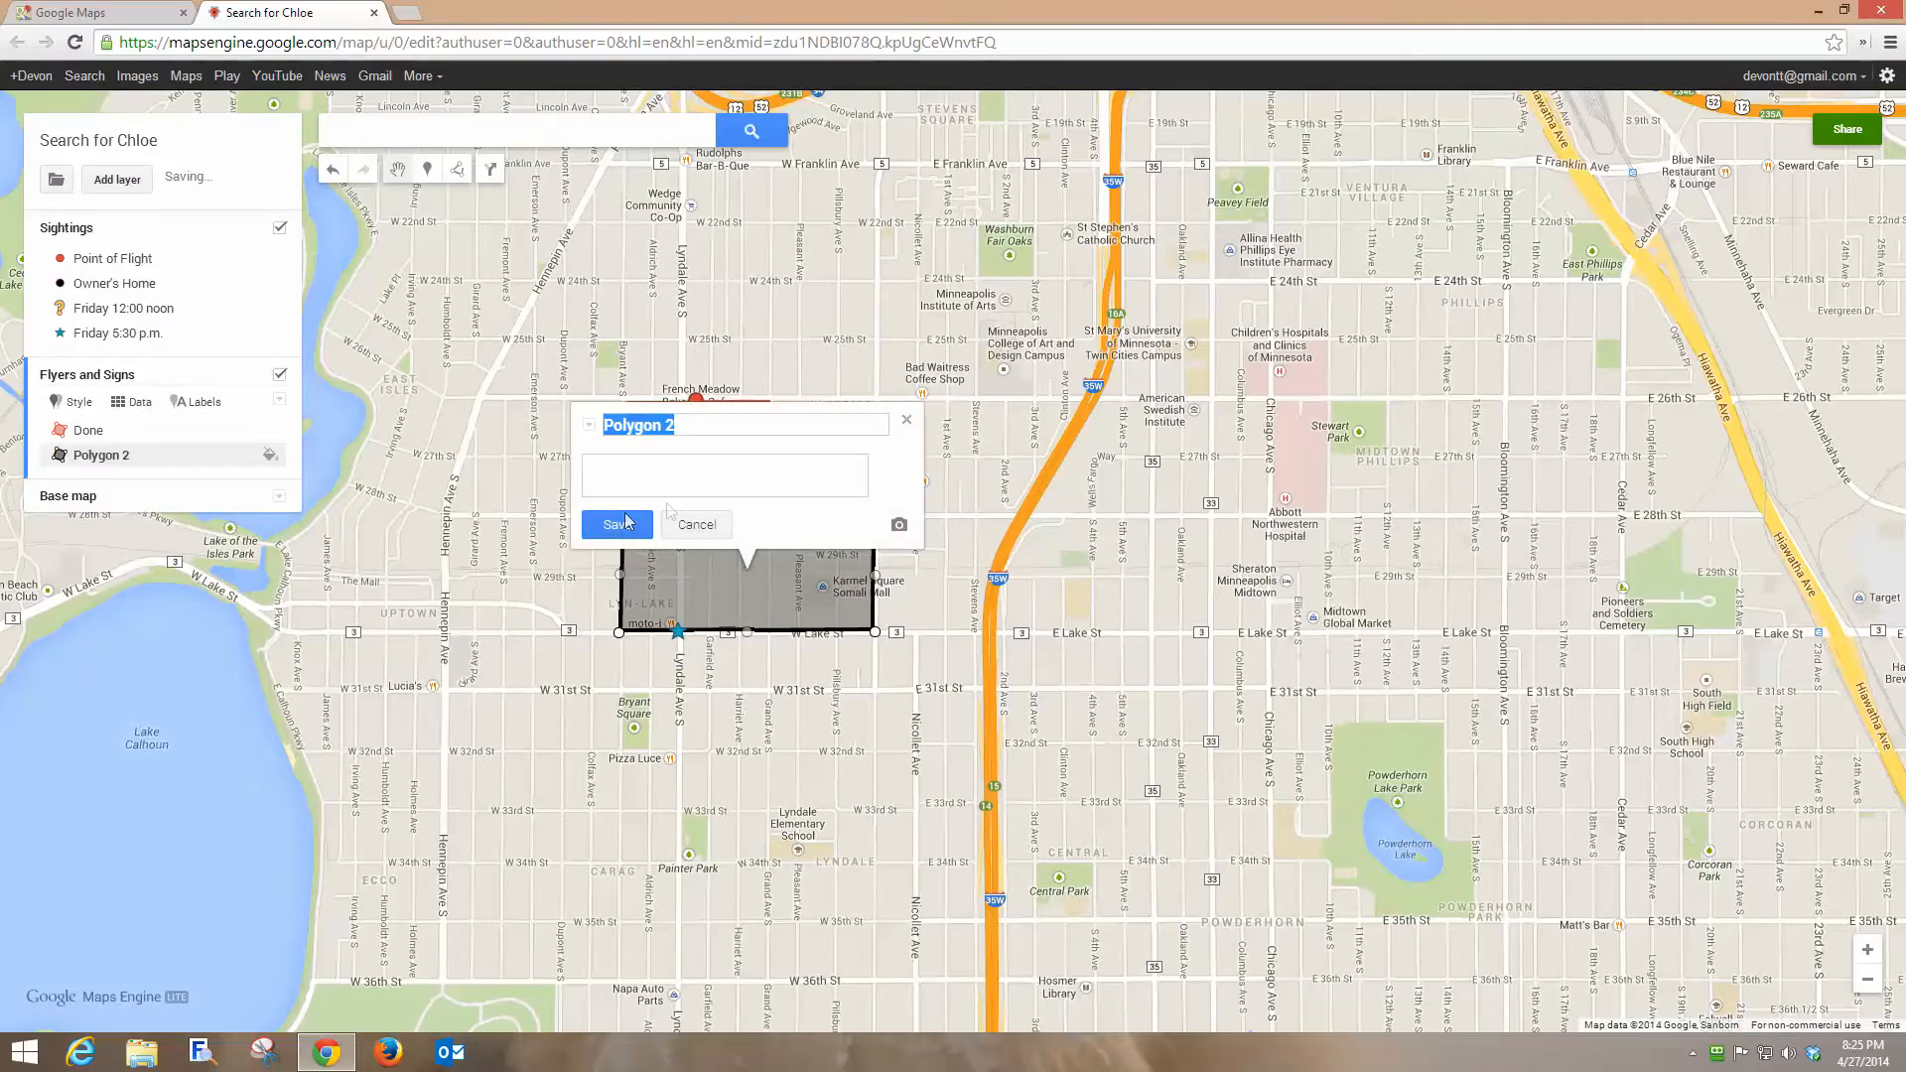
type("Harry & Sally")
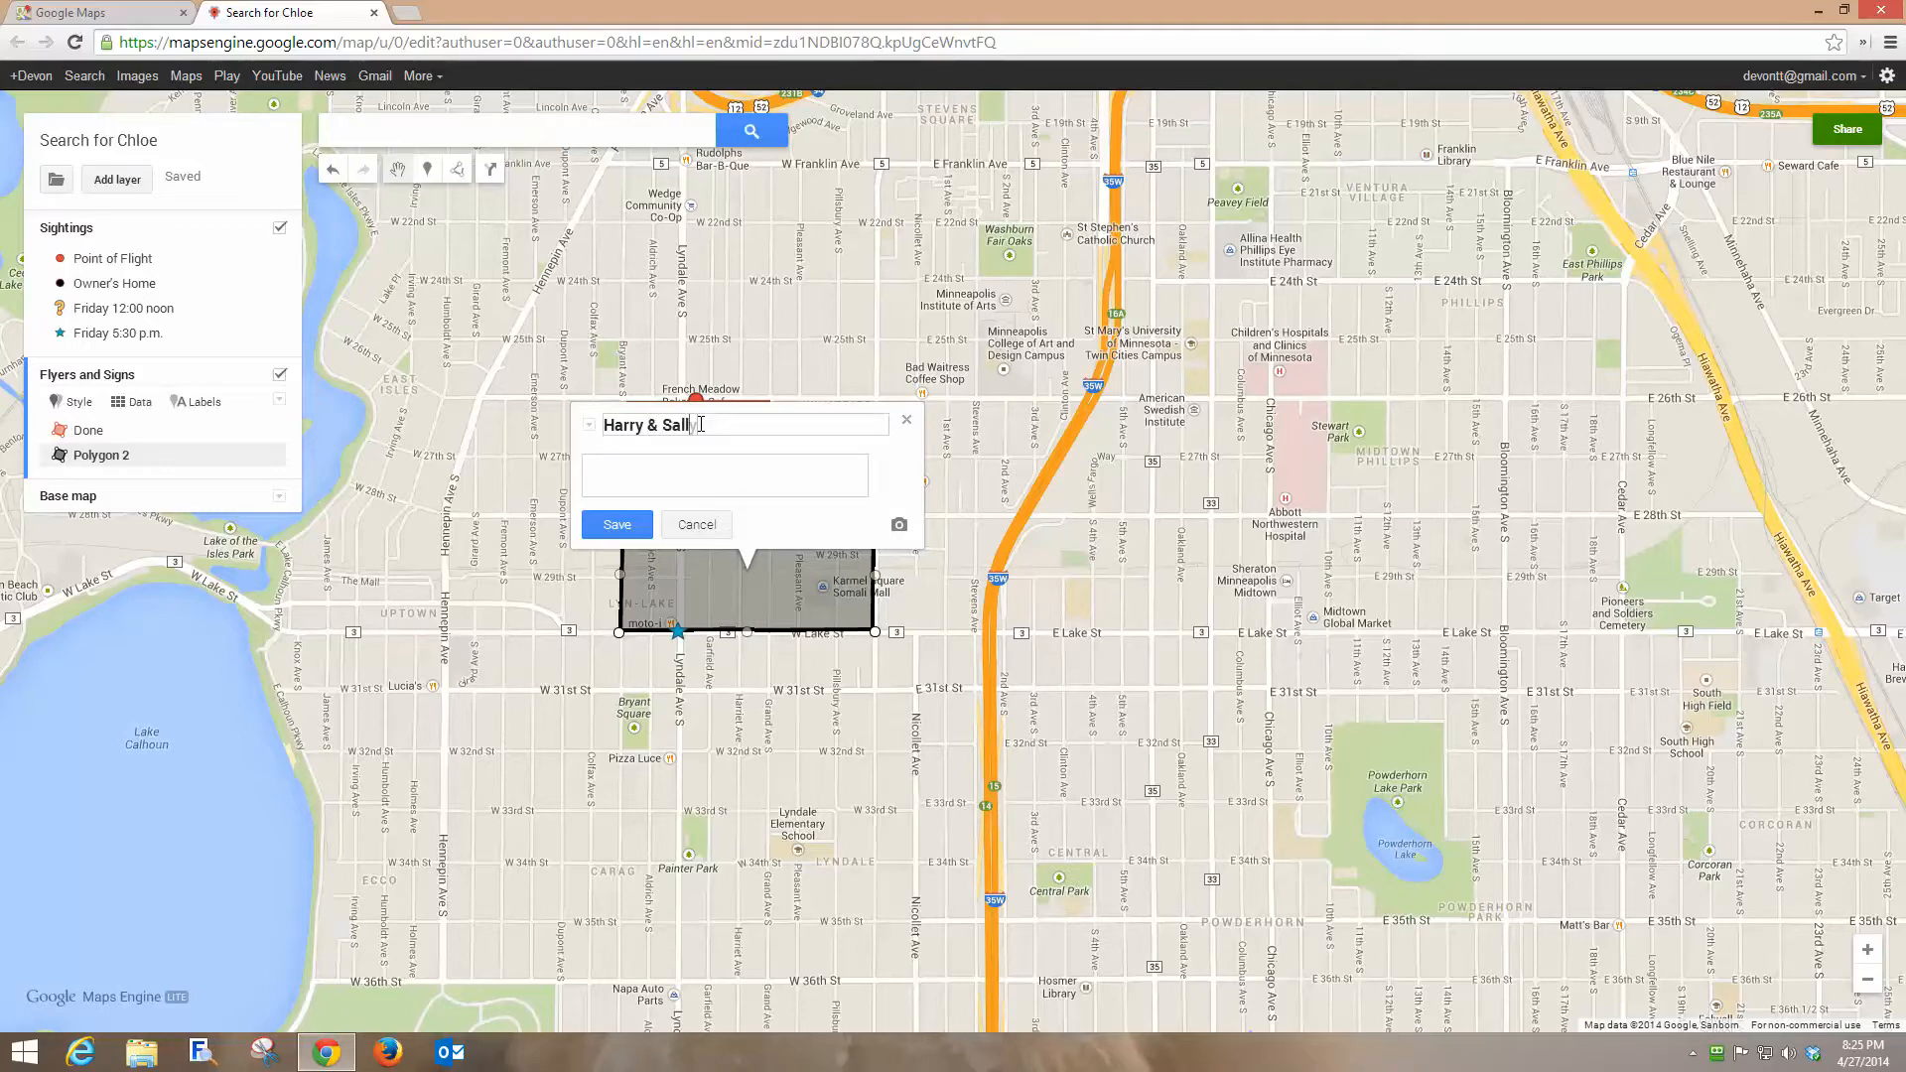
left_click(619, 527)
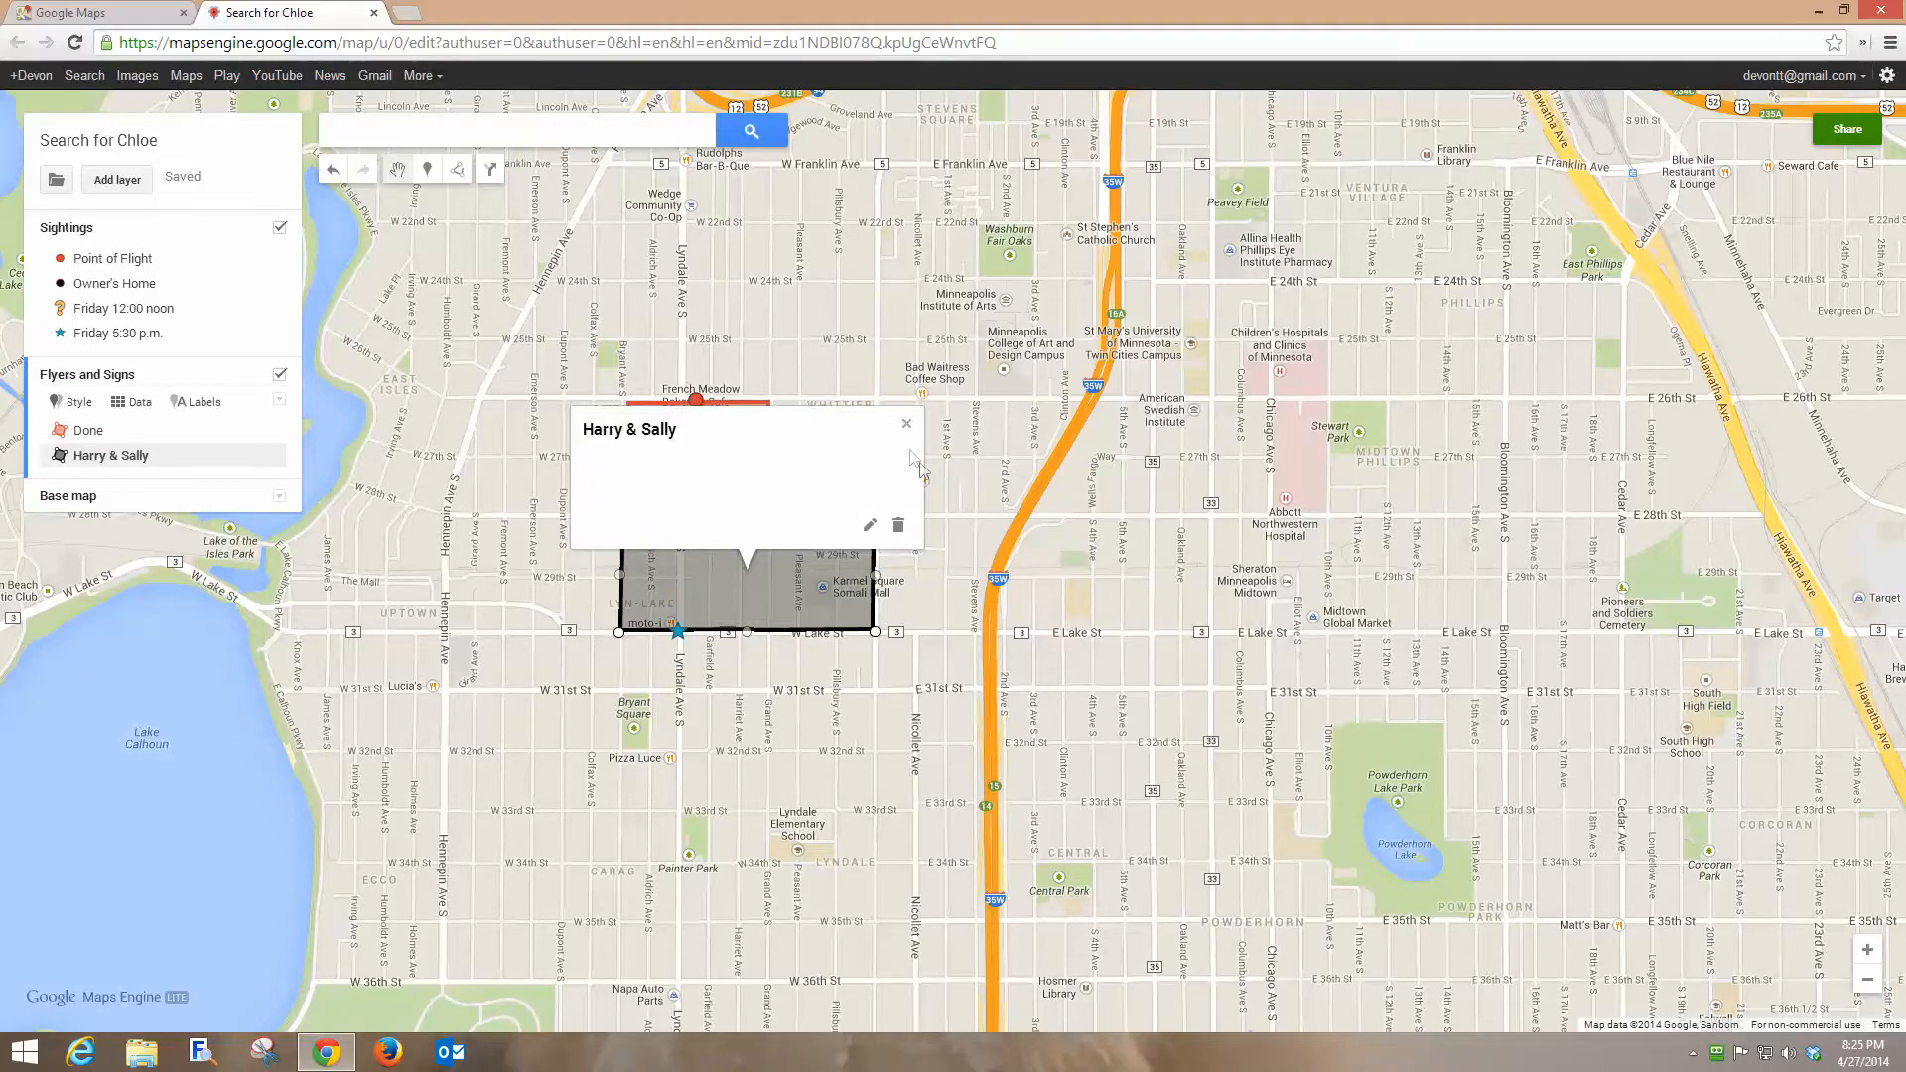
left_click(907, 424)
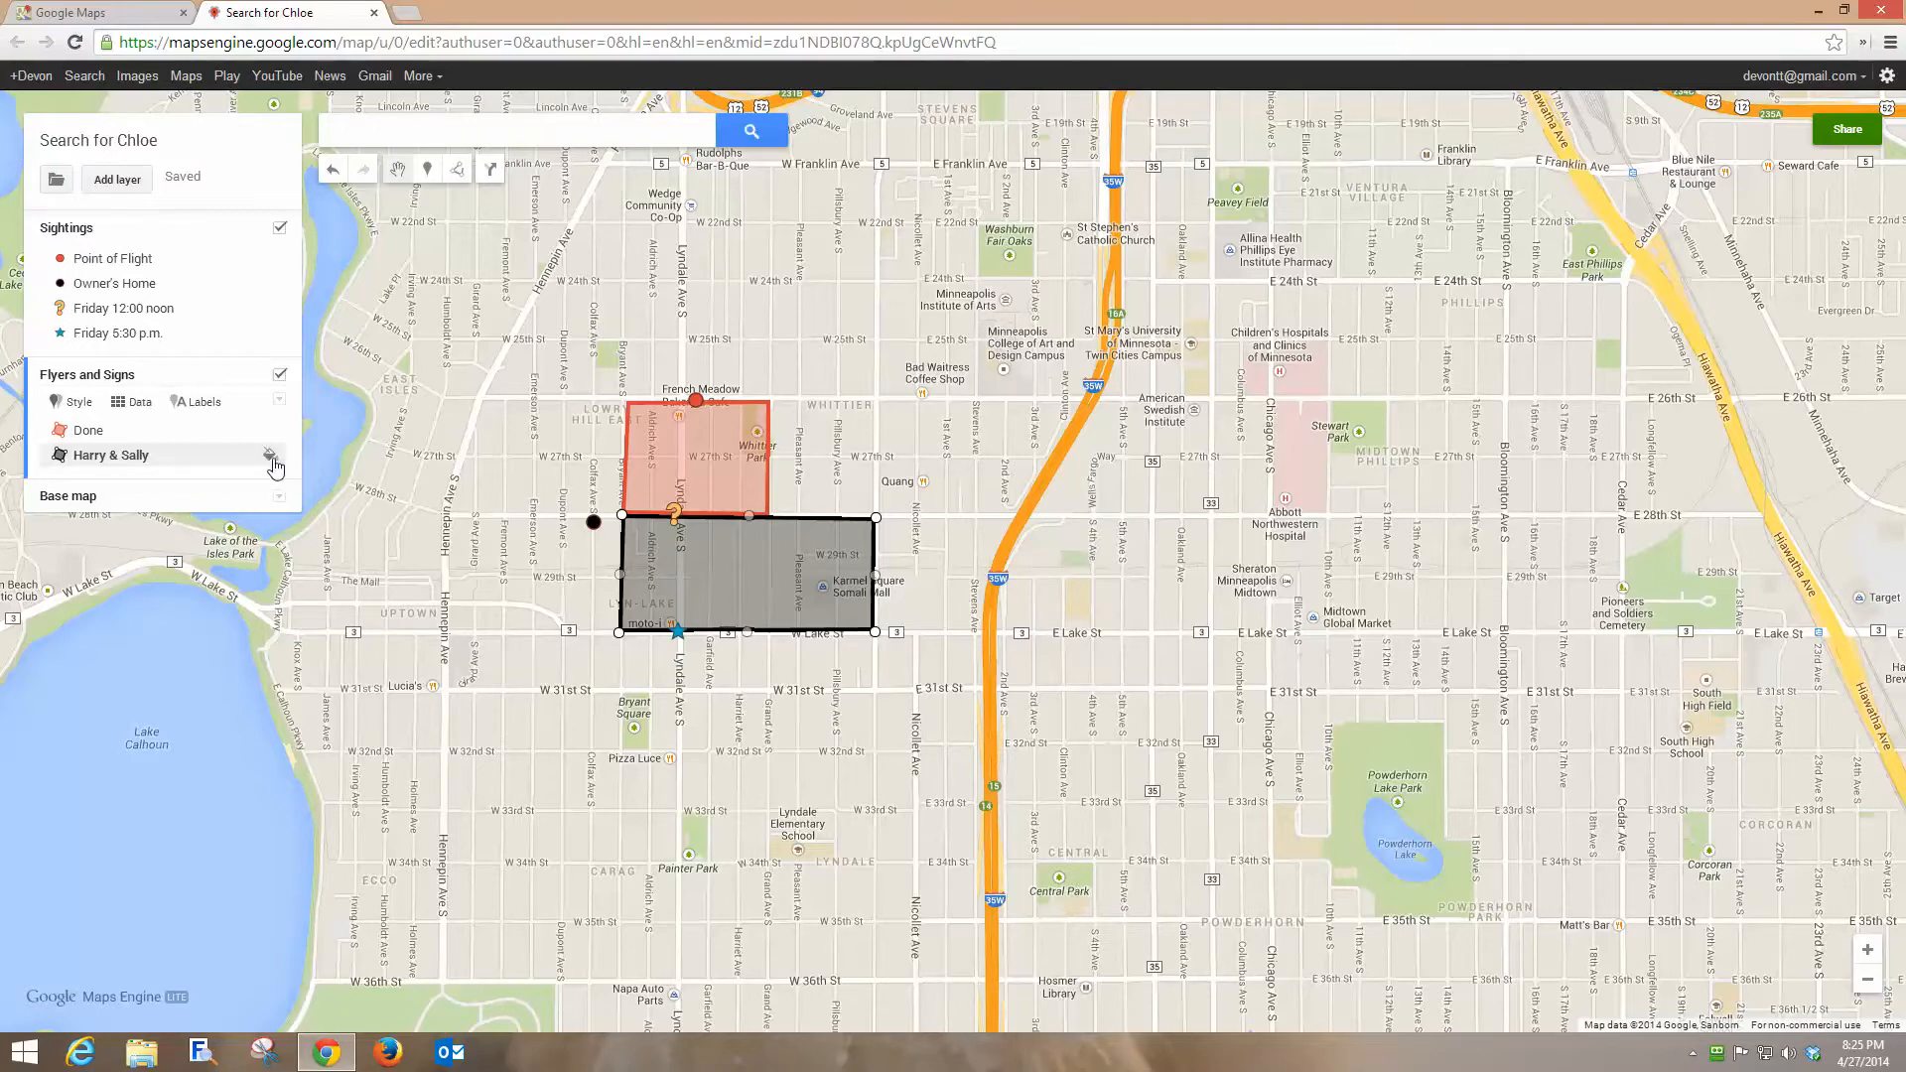
Color the Harry & Sally polygon red.
left_click(270, 455)
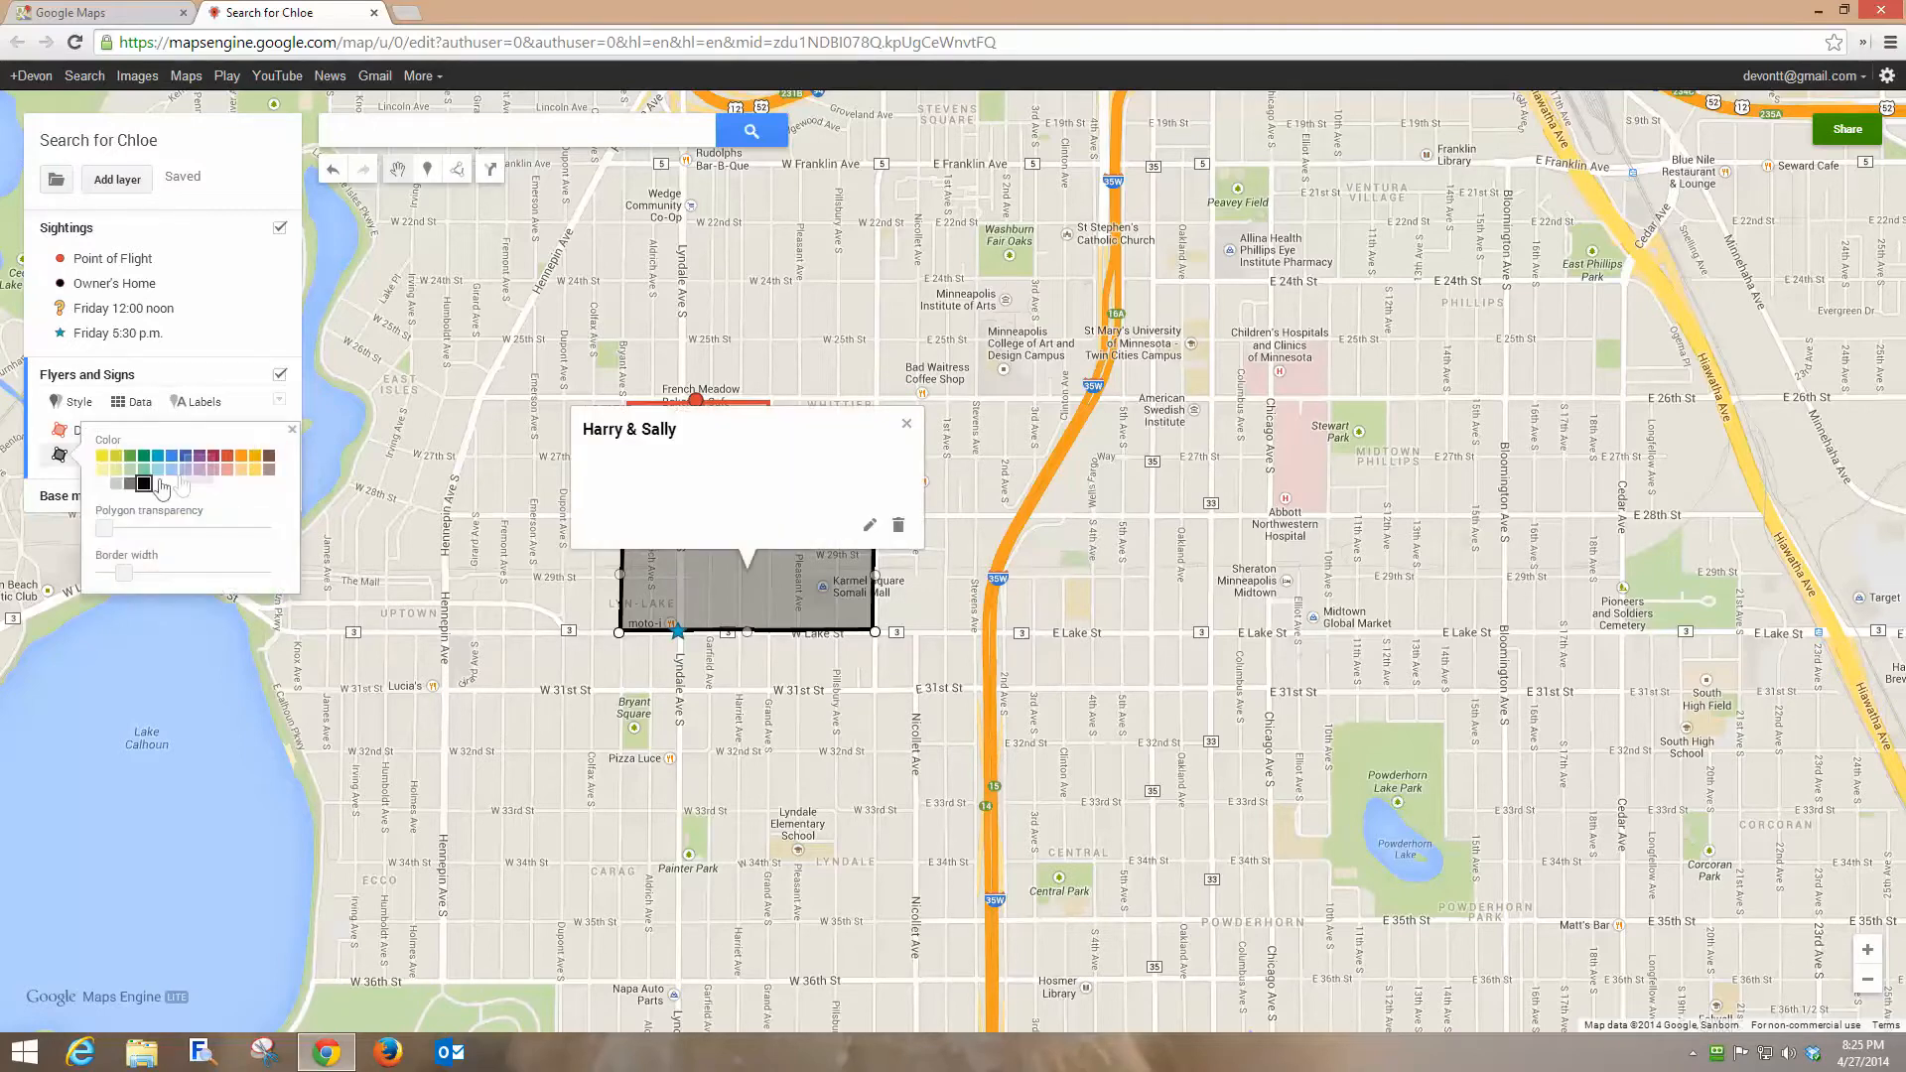
left_click(227, 456)
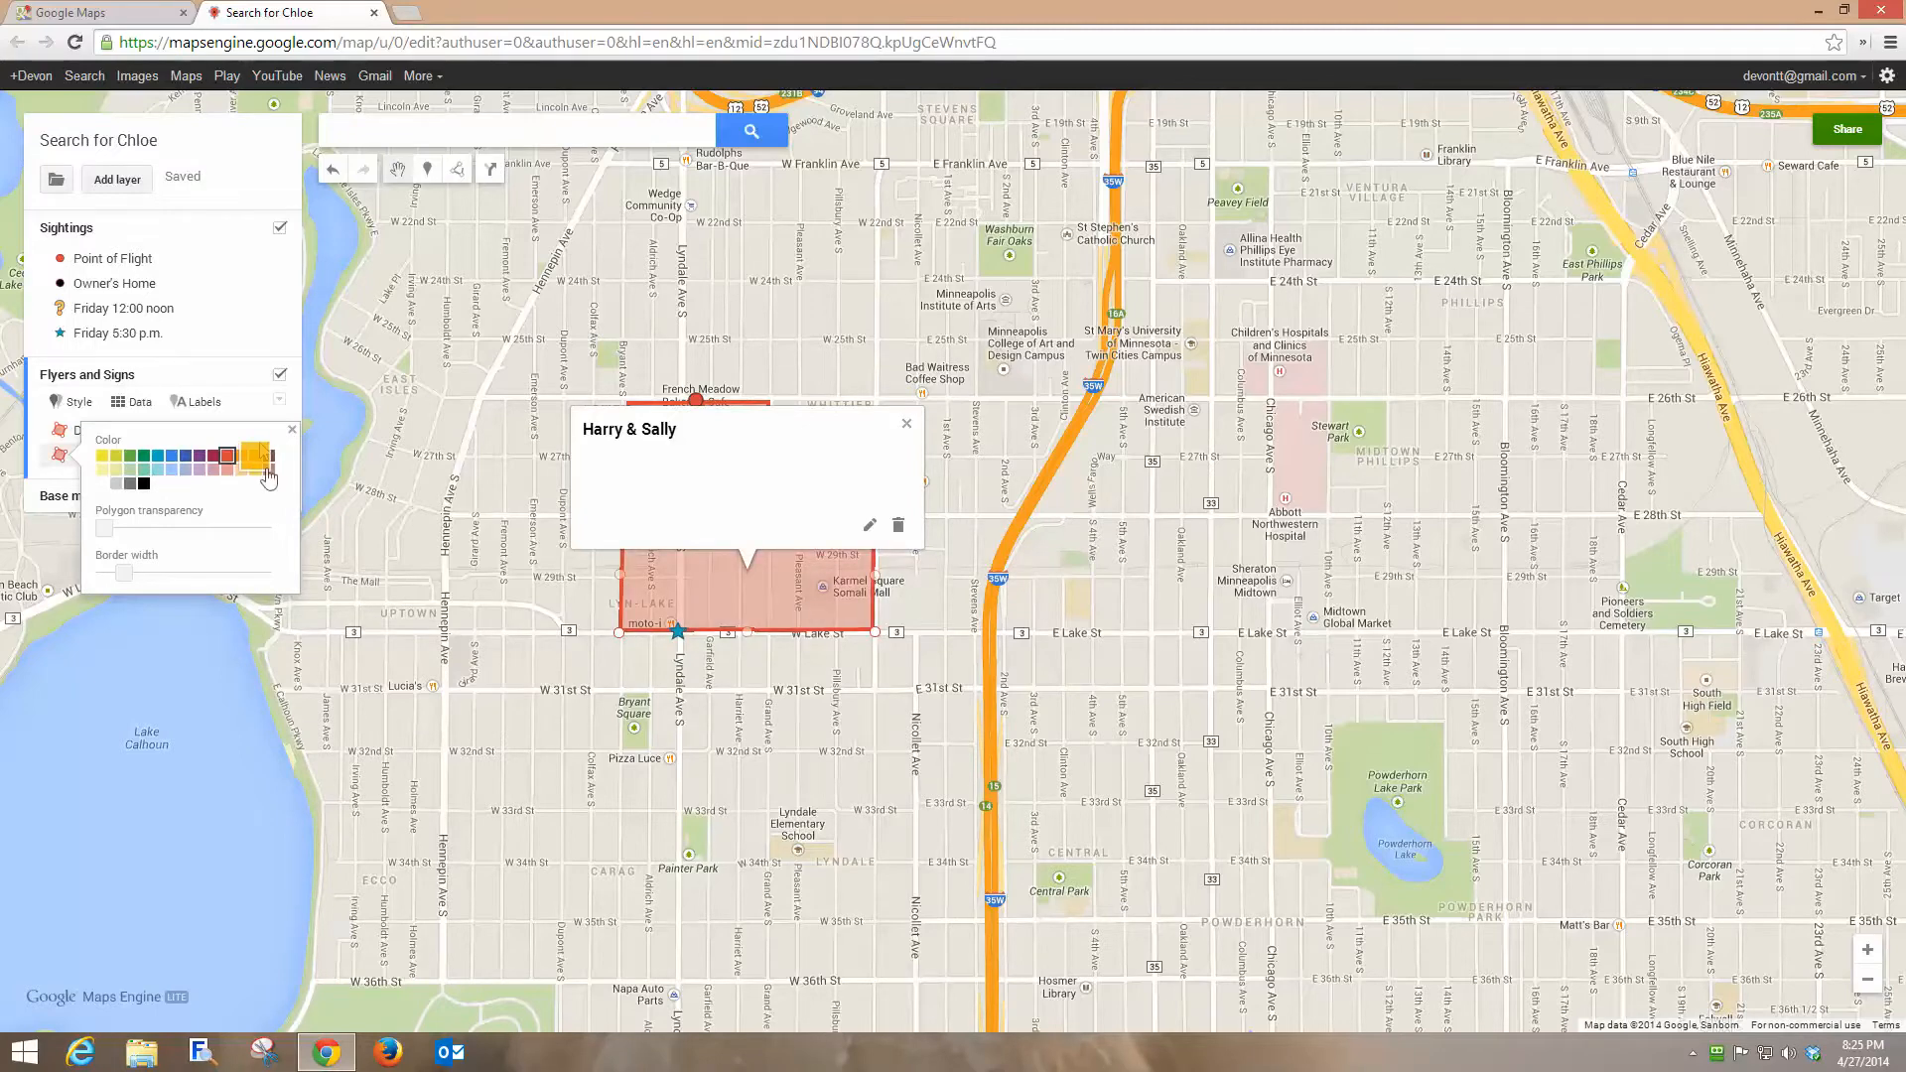
left_click(906, 425)
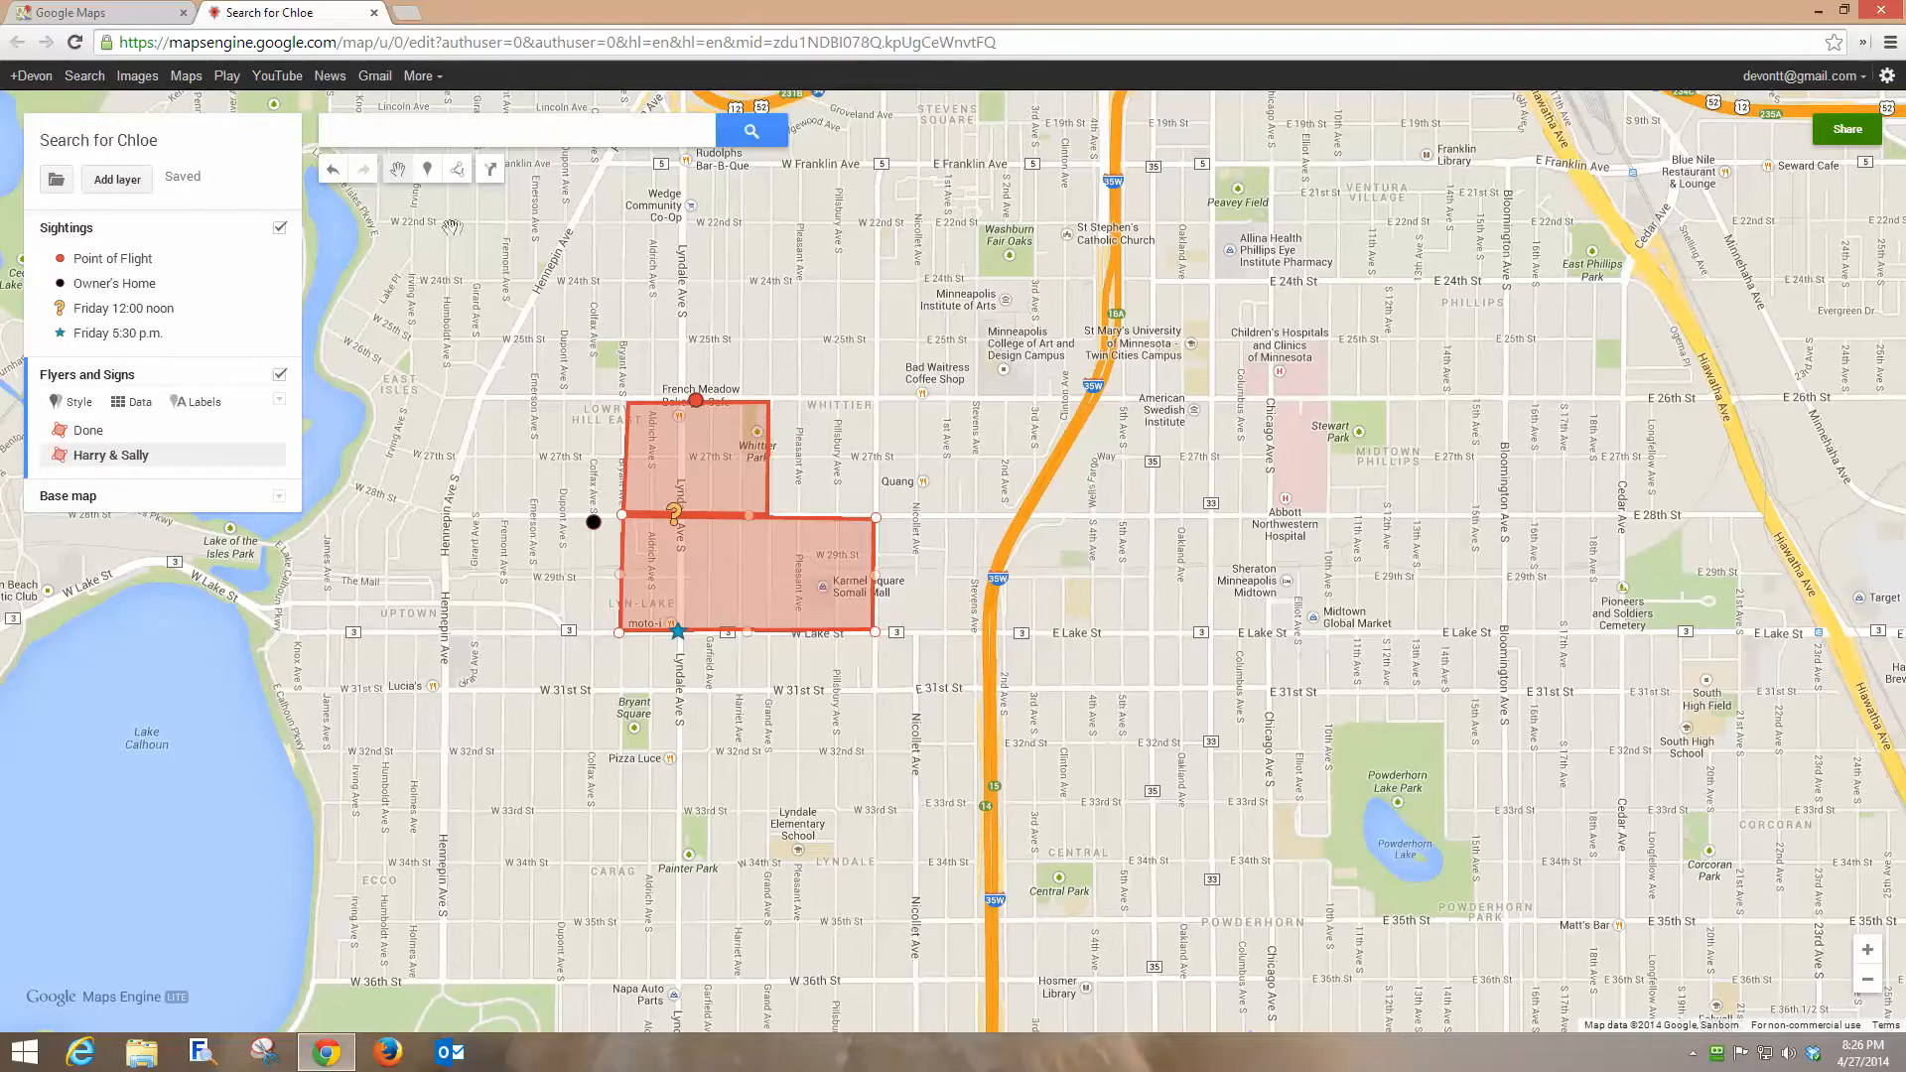
Draw a line named Done along W 31st St from Hennepin Ave S to Nicollet Ave.
left_click(457, 169)
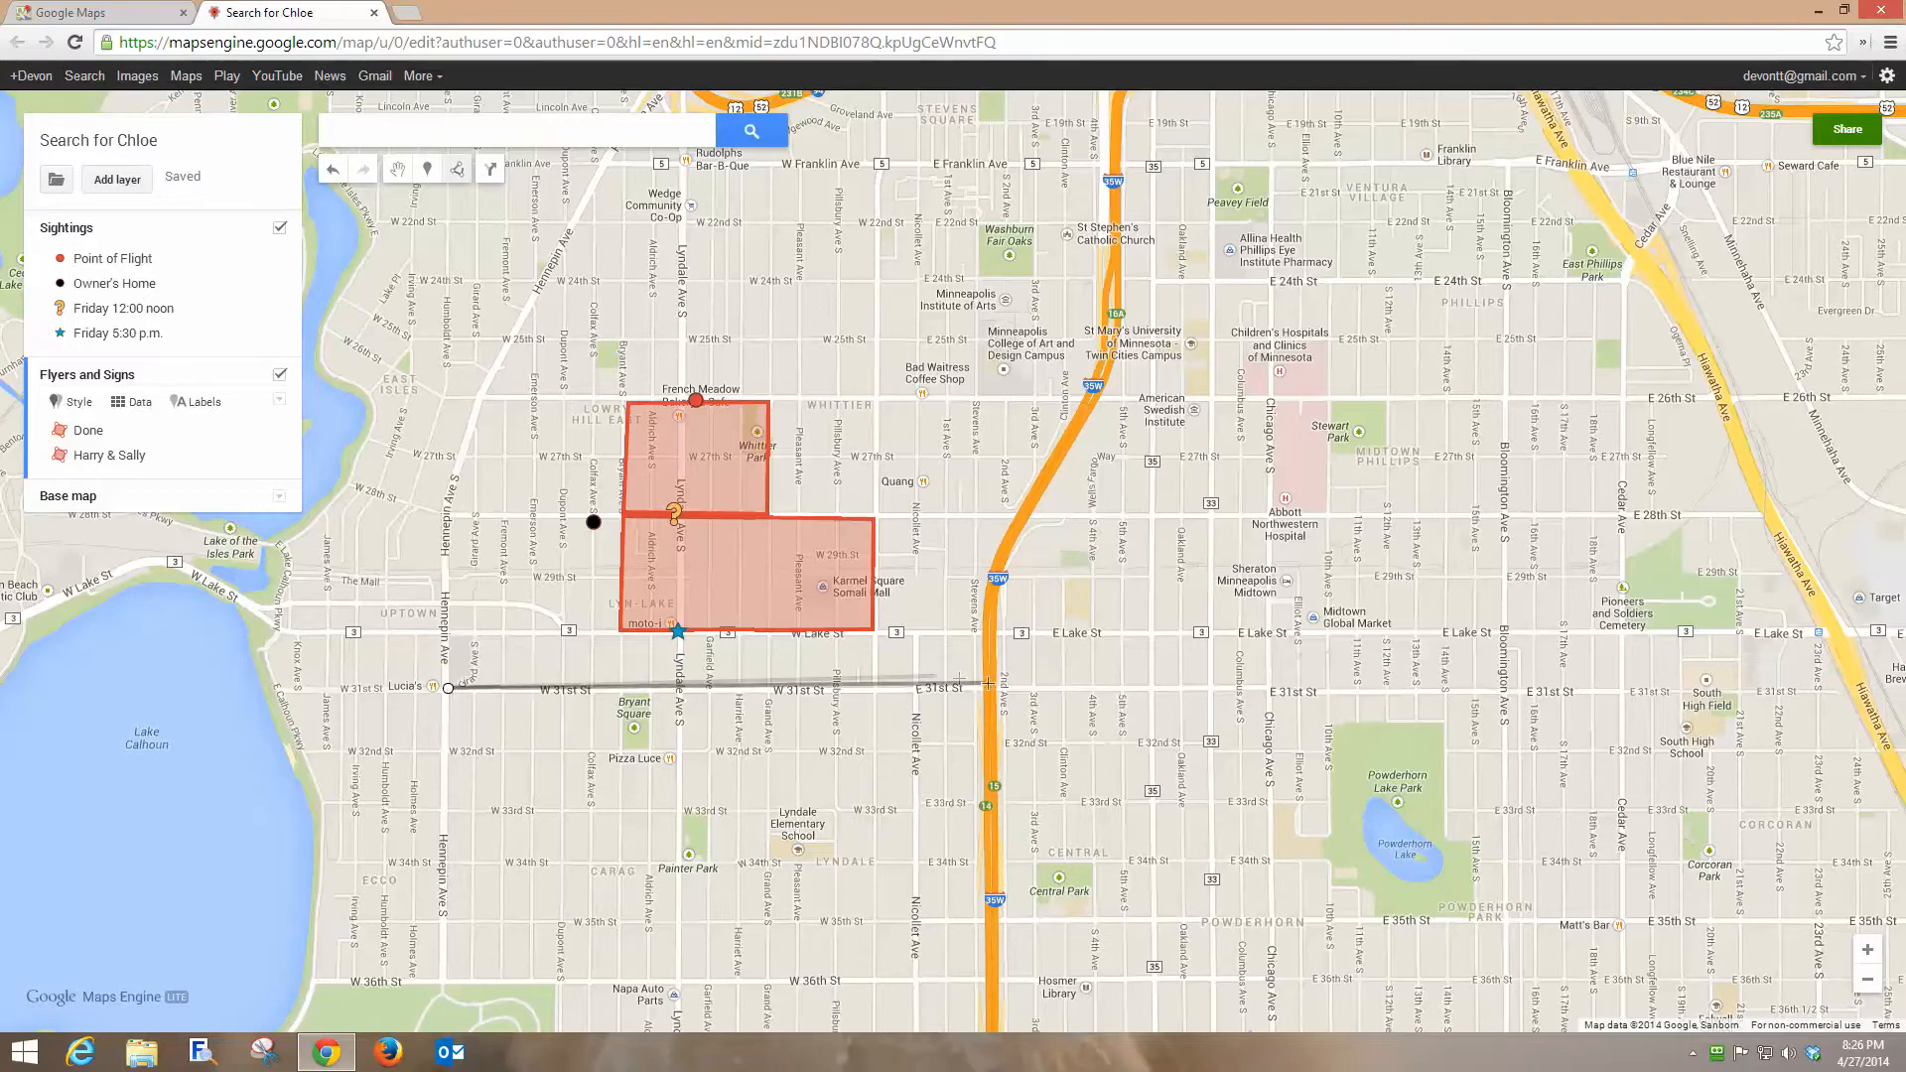
left_click(914, 688)
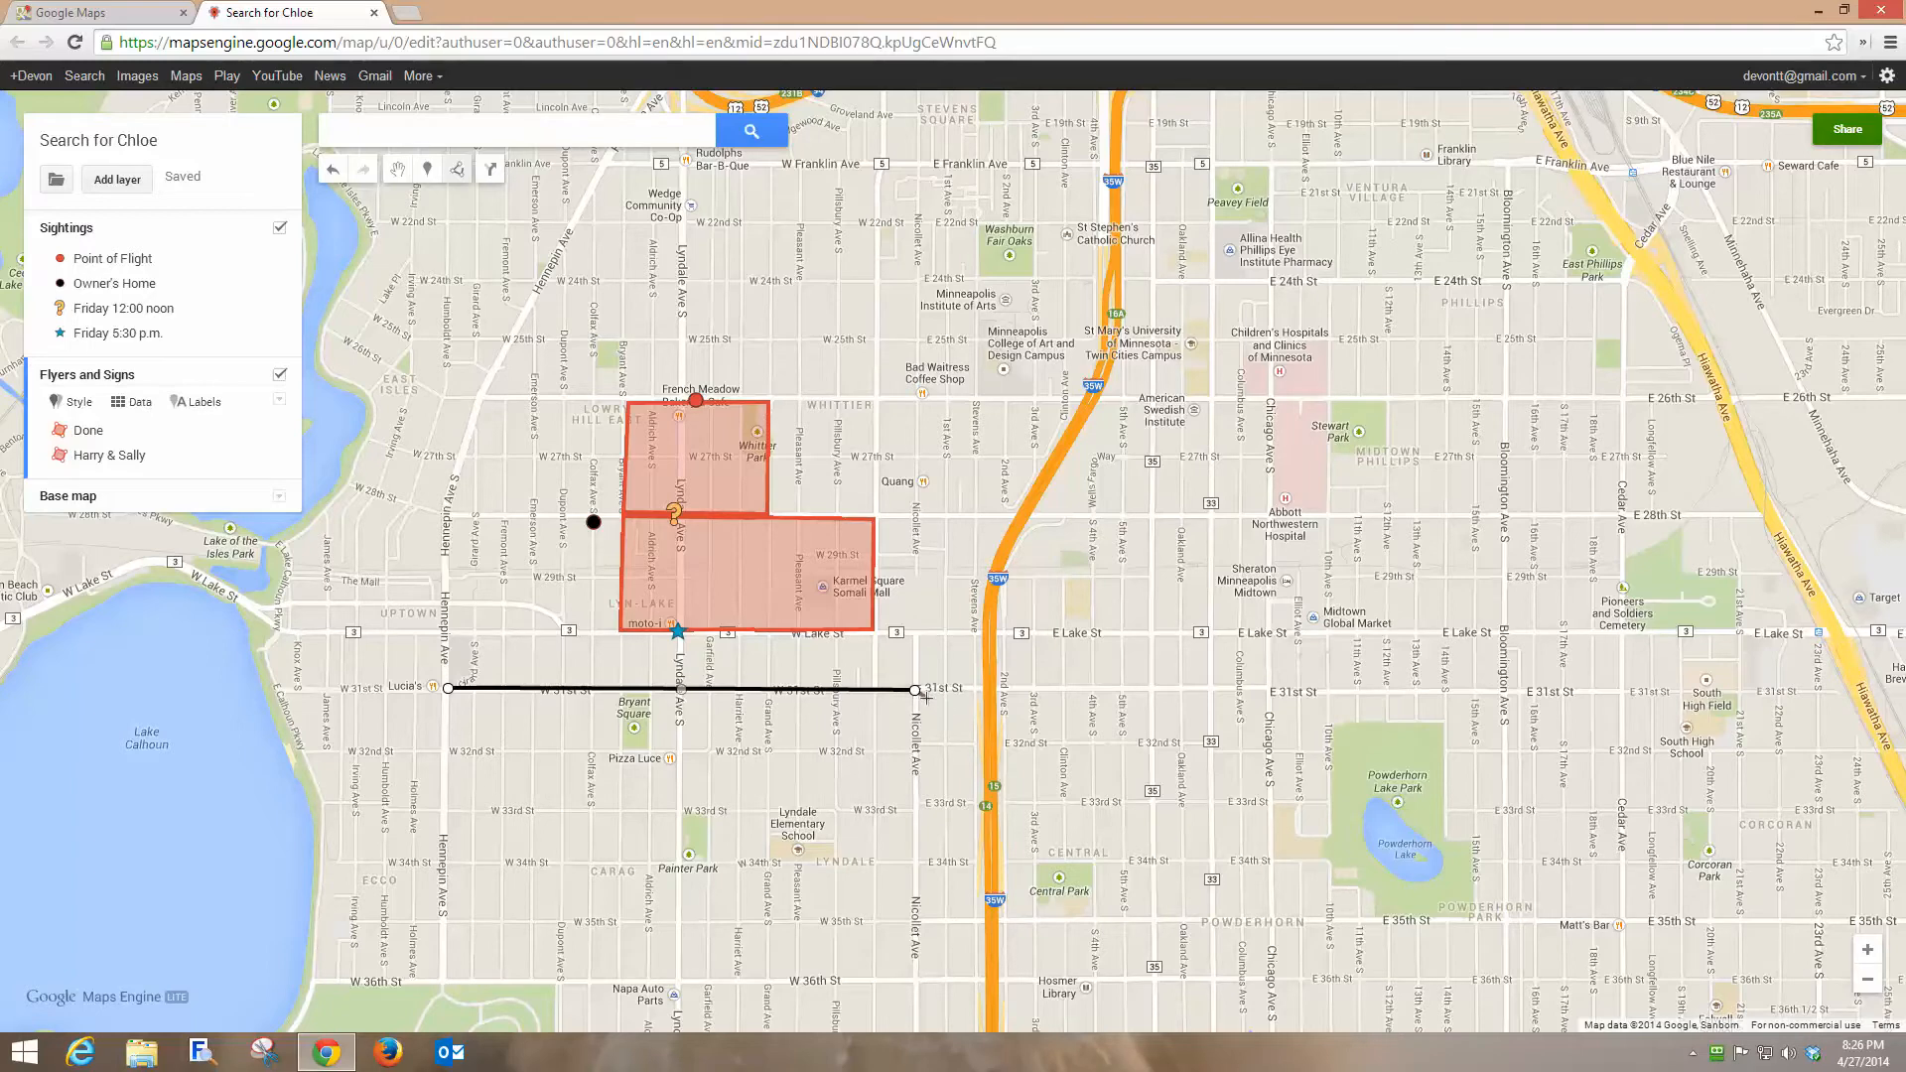
left_click(917, 691)
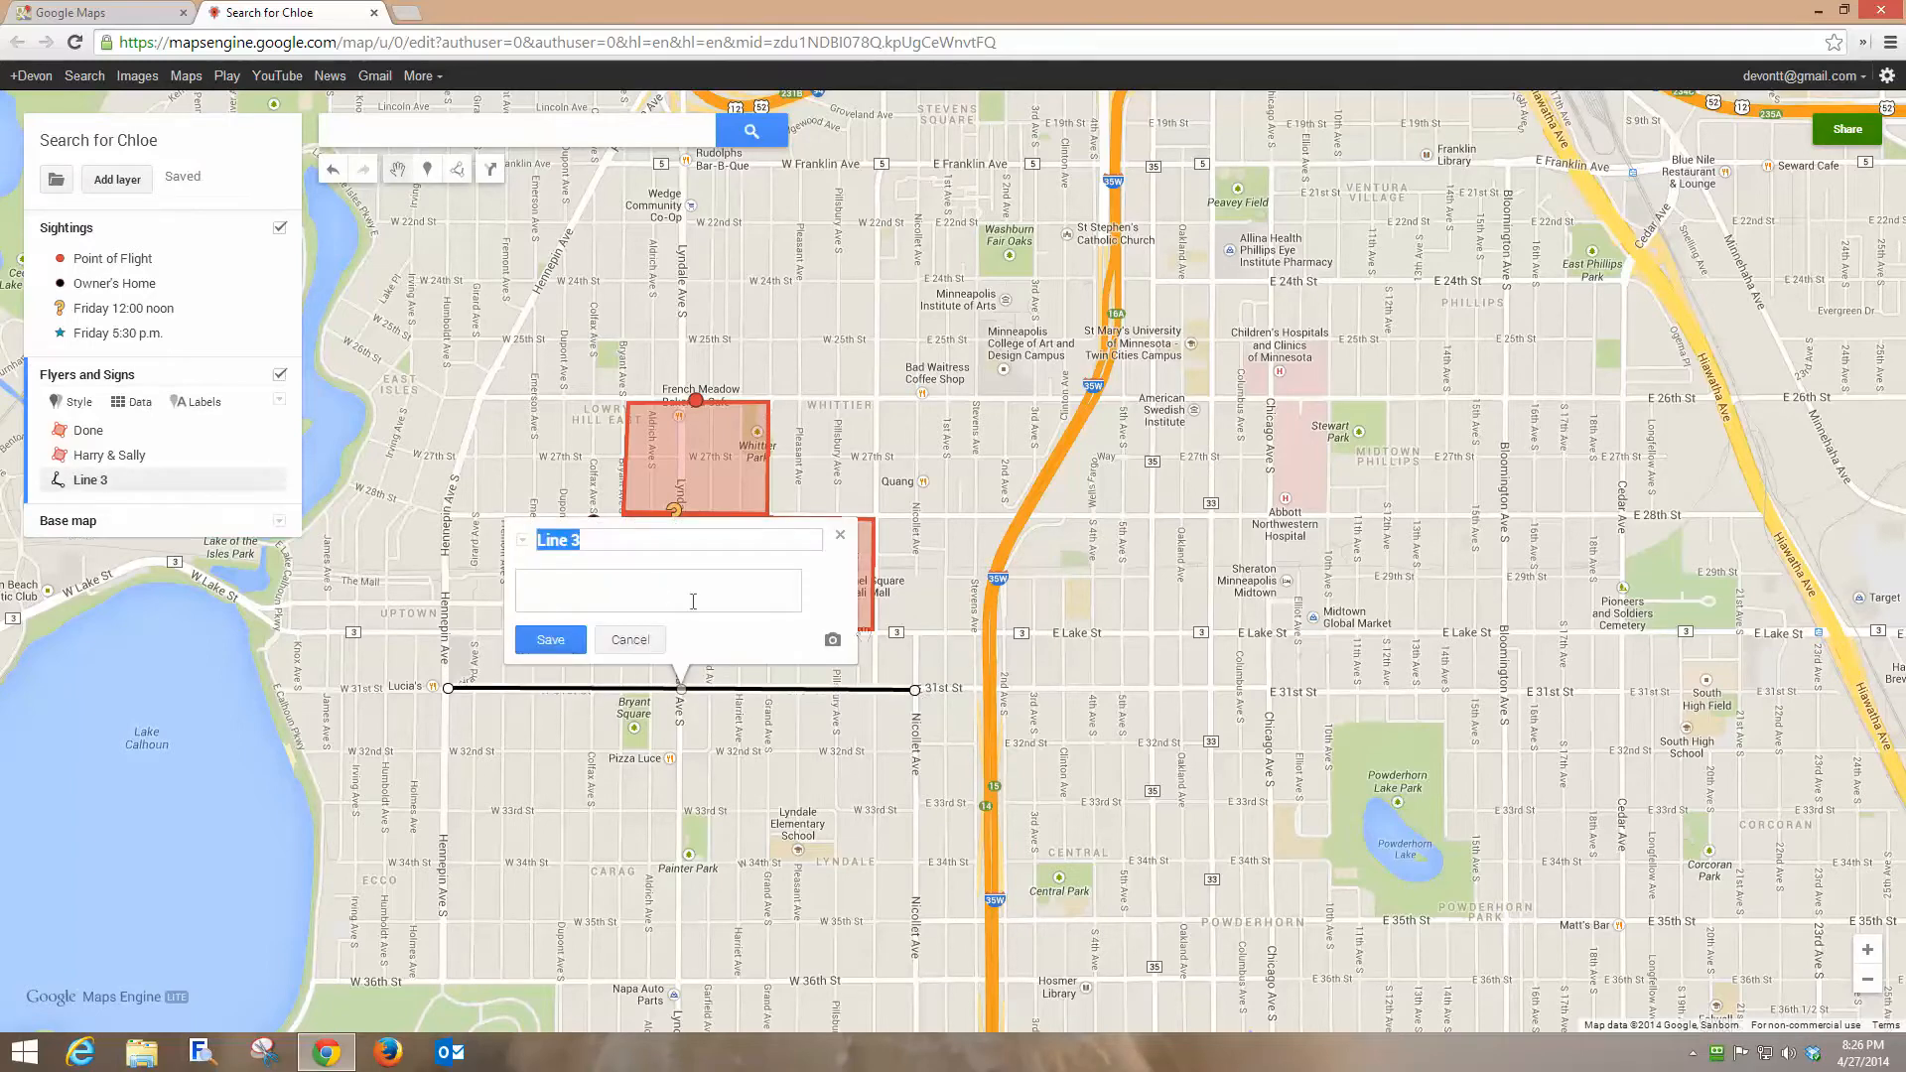
type("Done")
left_click(564, 637)
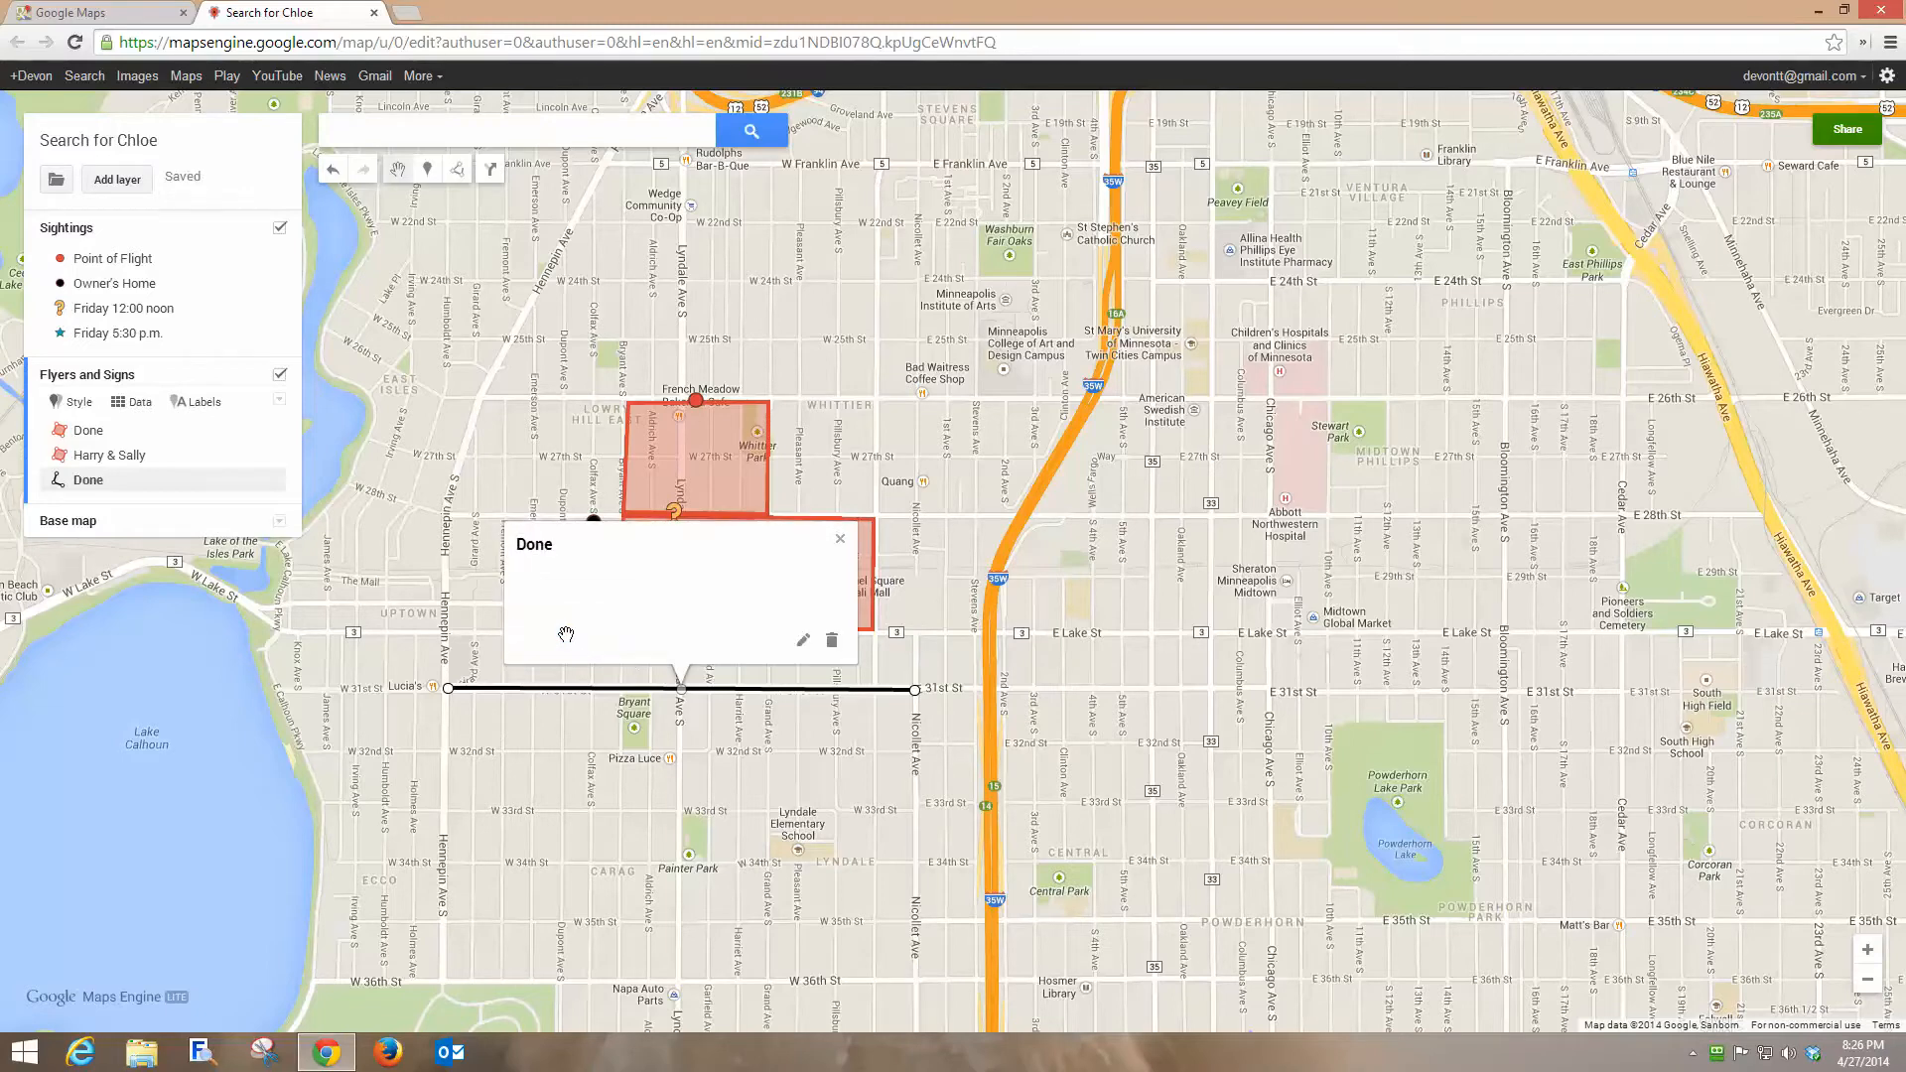
left_click(839, 538)
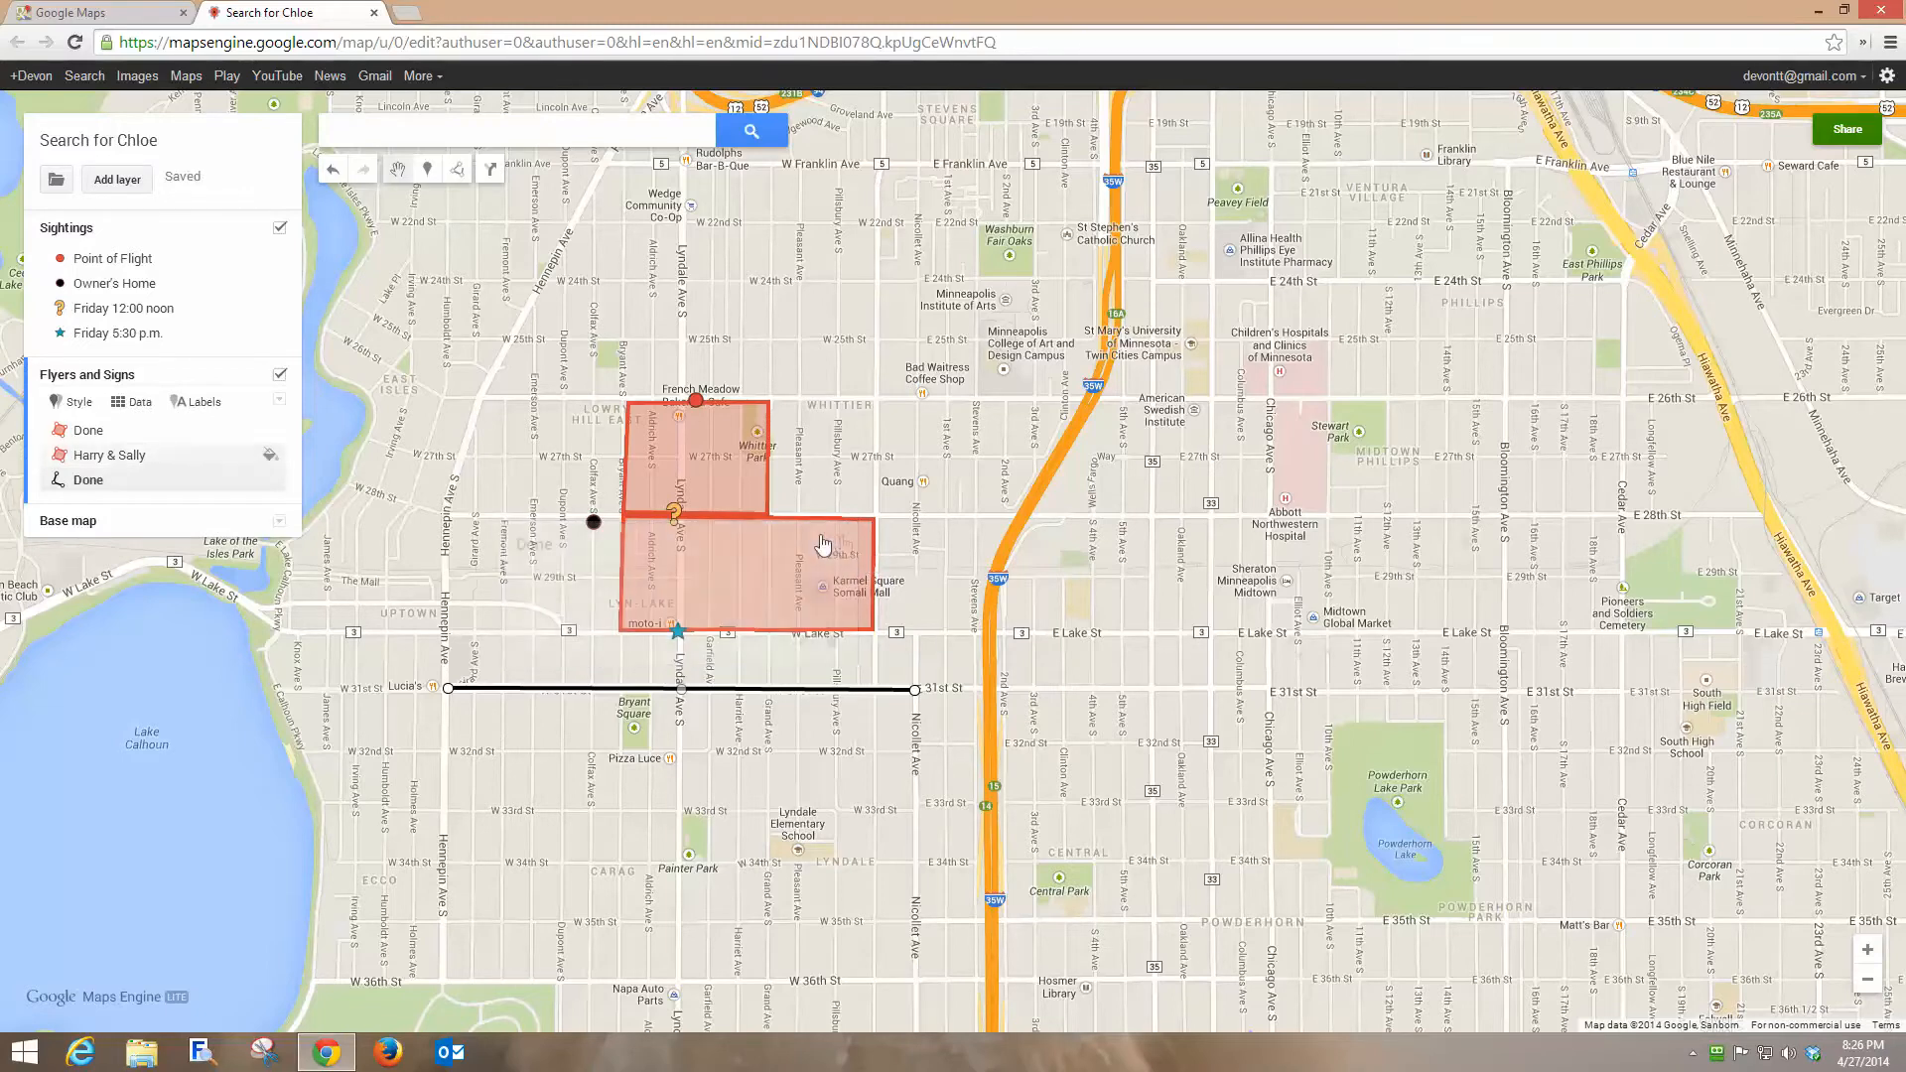
Color the Done line orange.
left_click(266, 480)
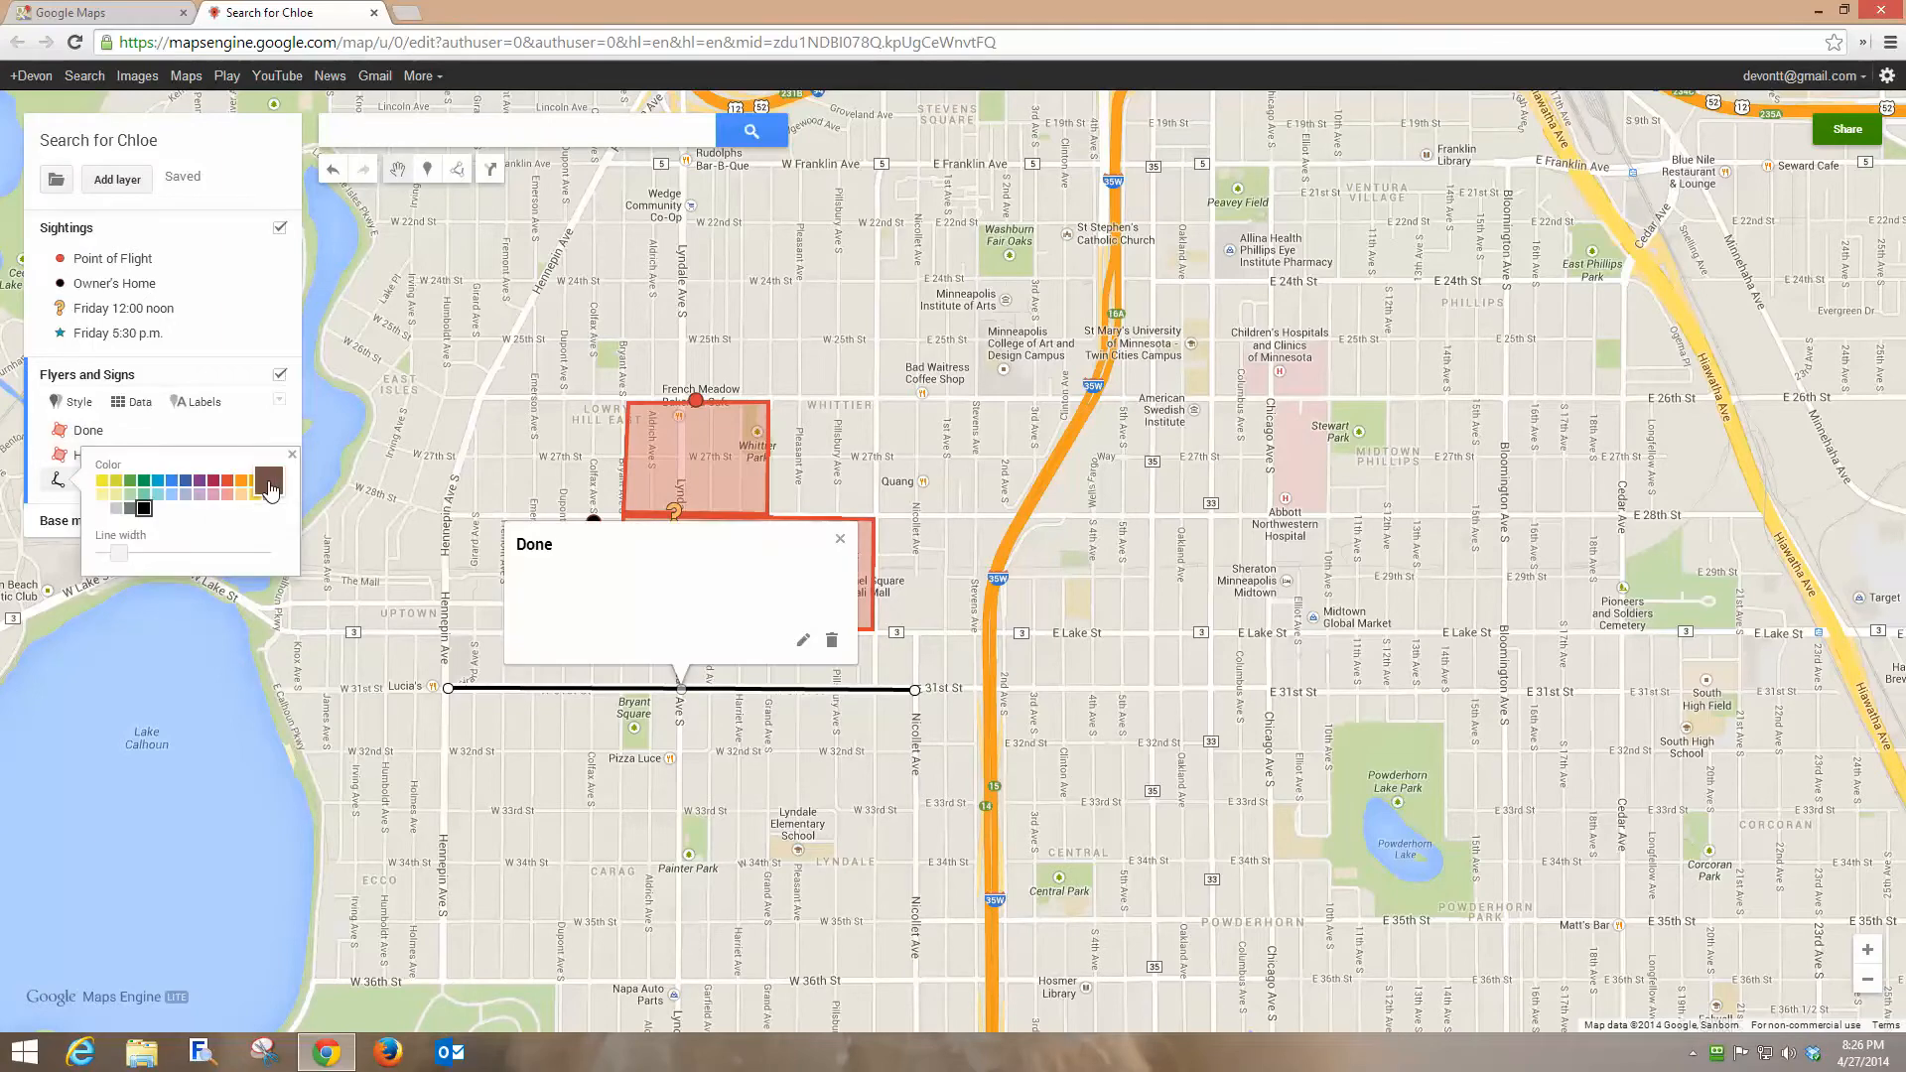
left_click(241, 483)
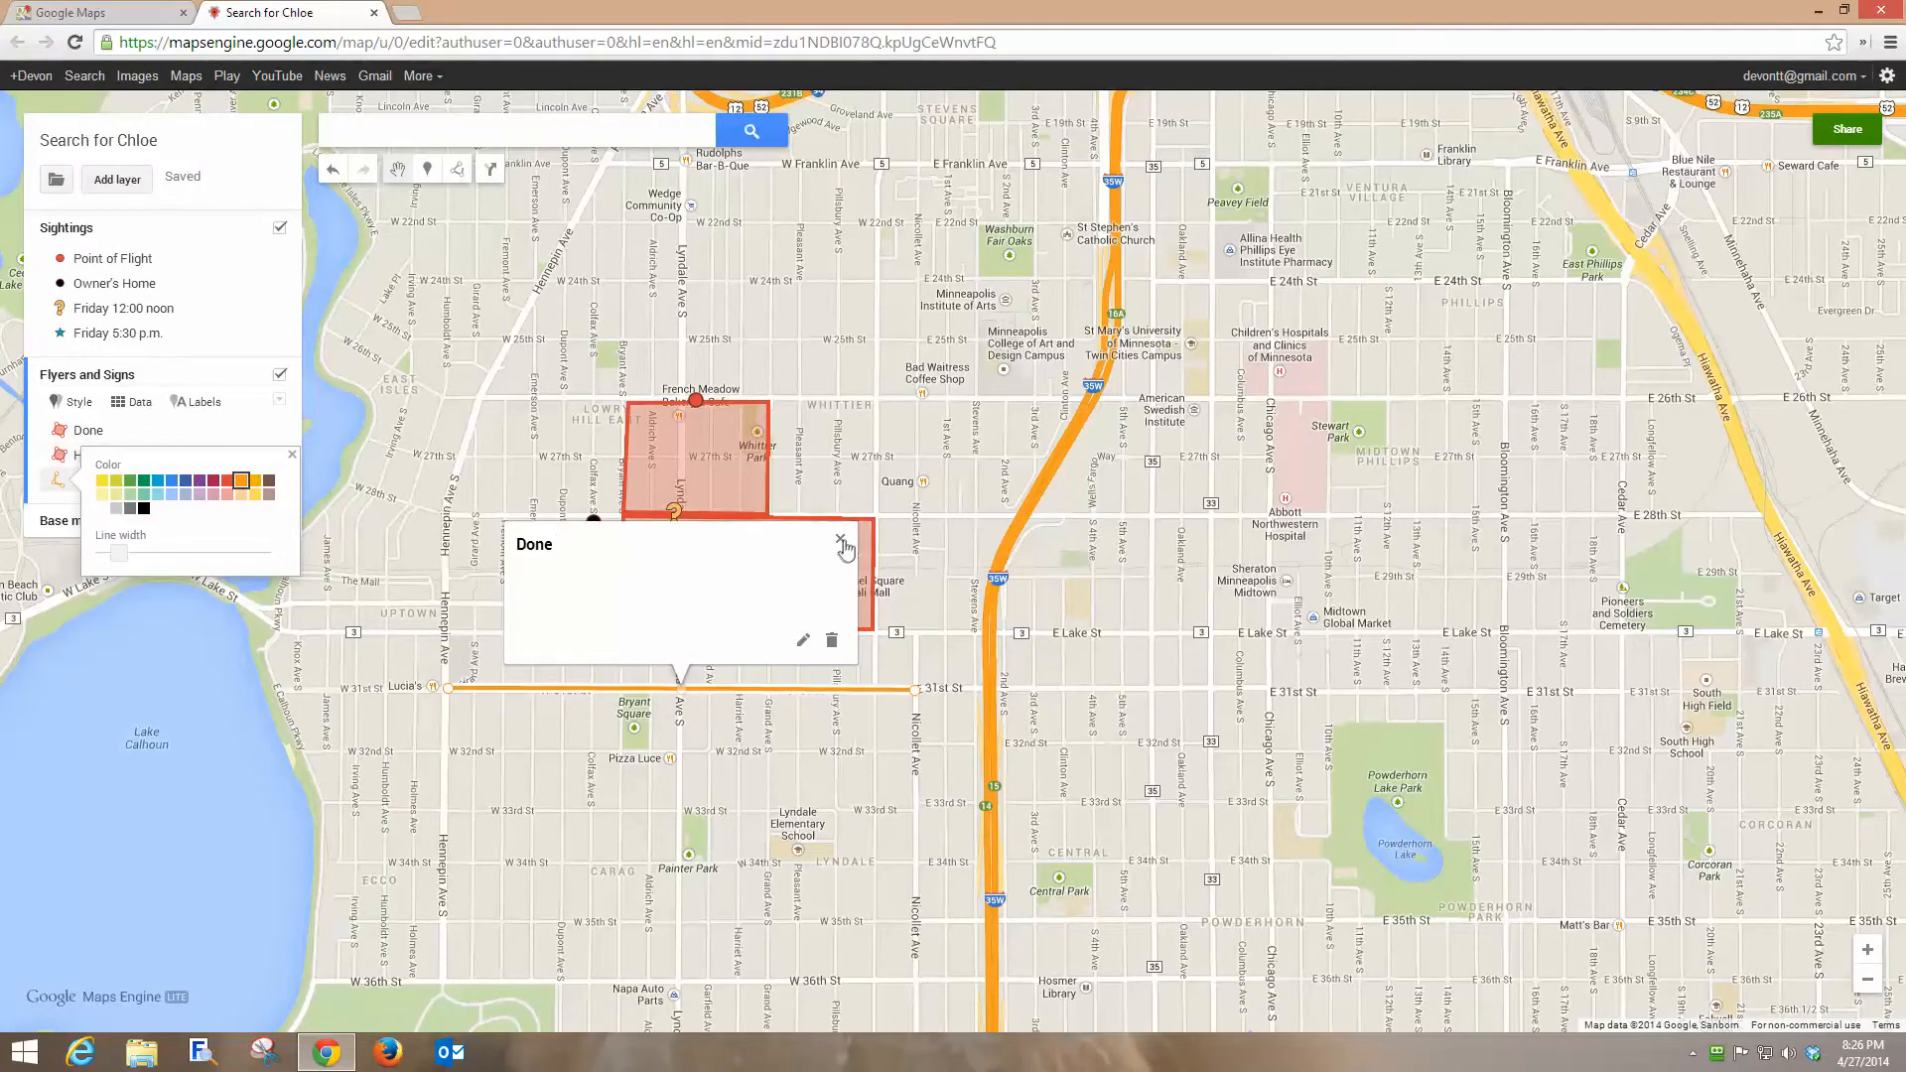
left_click(839, 541)
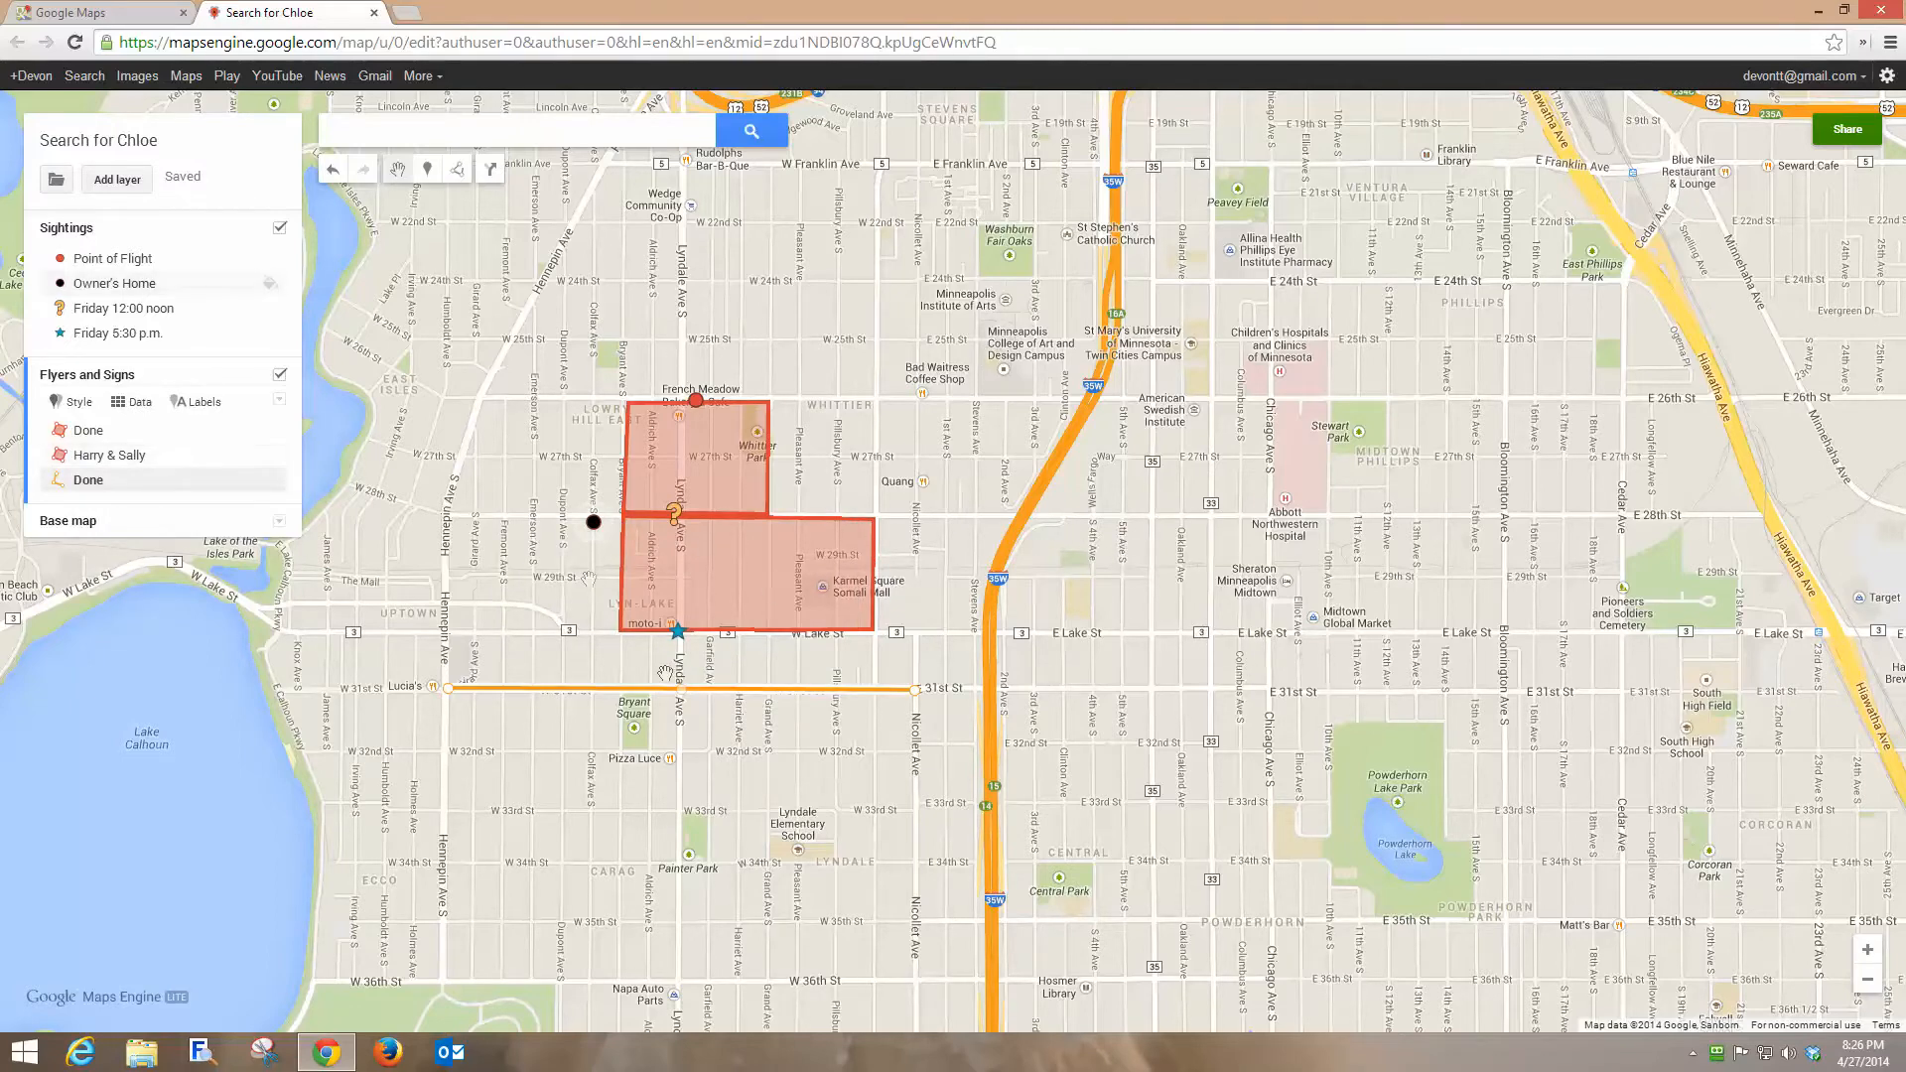
Place a marker named Sign at the corner of Hennepin Ave S and W Lake St.
left_click(428, 171)
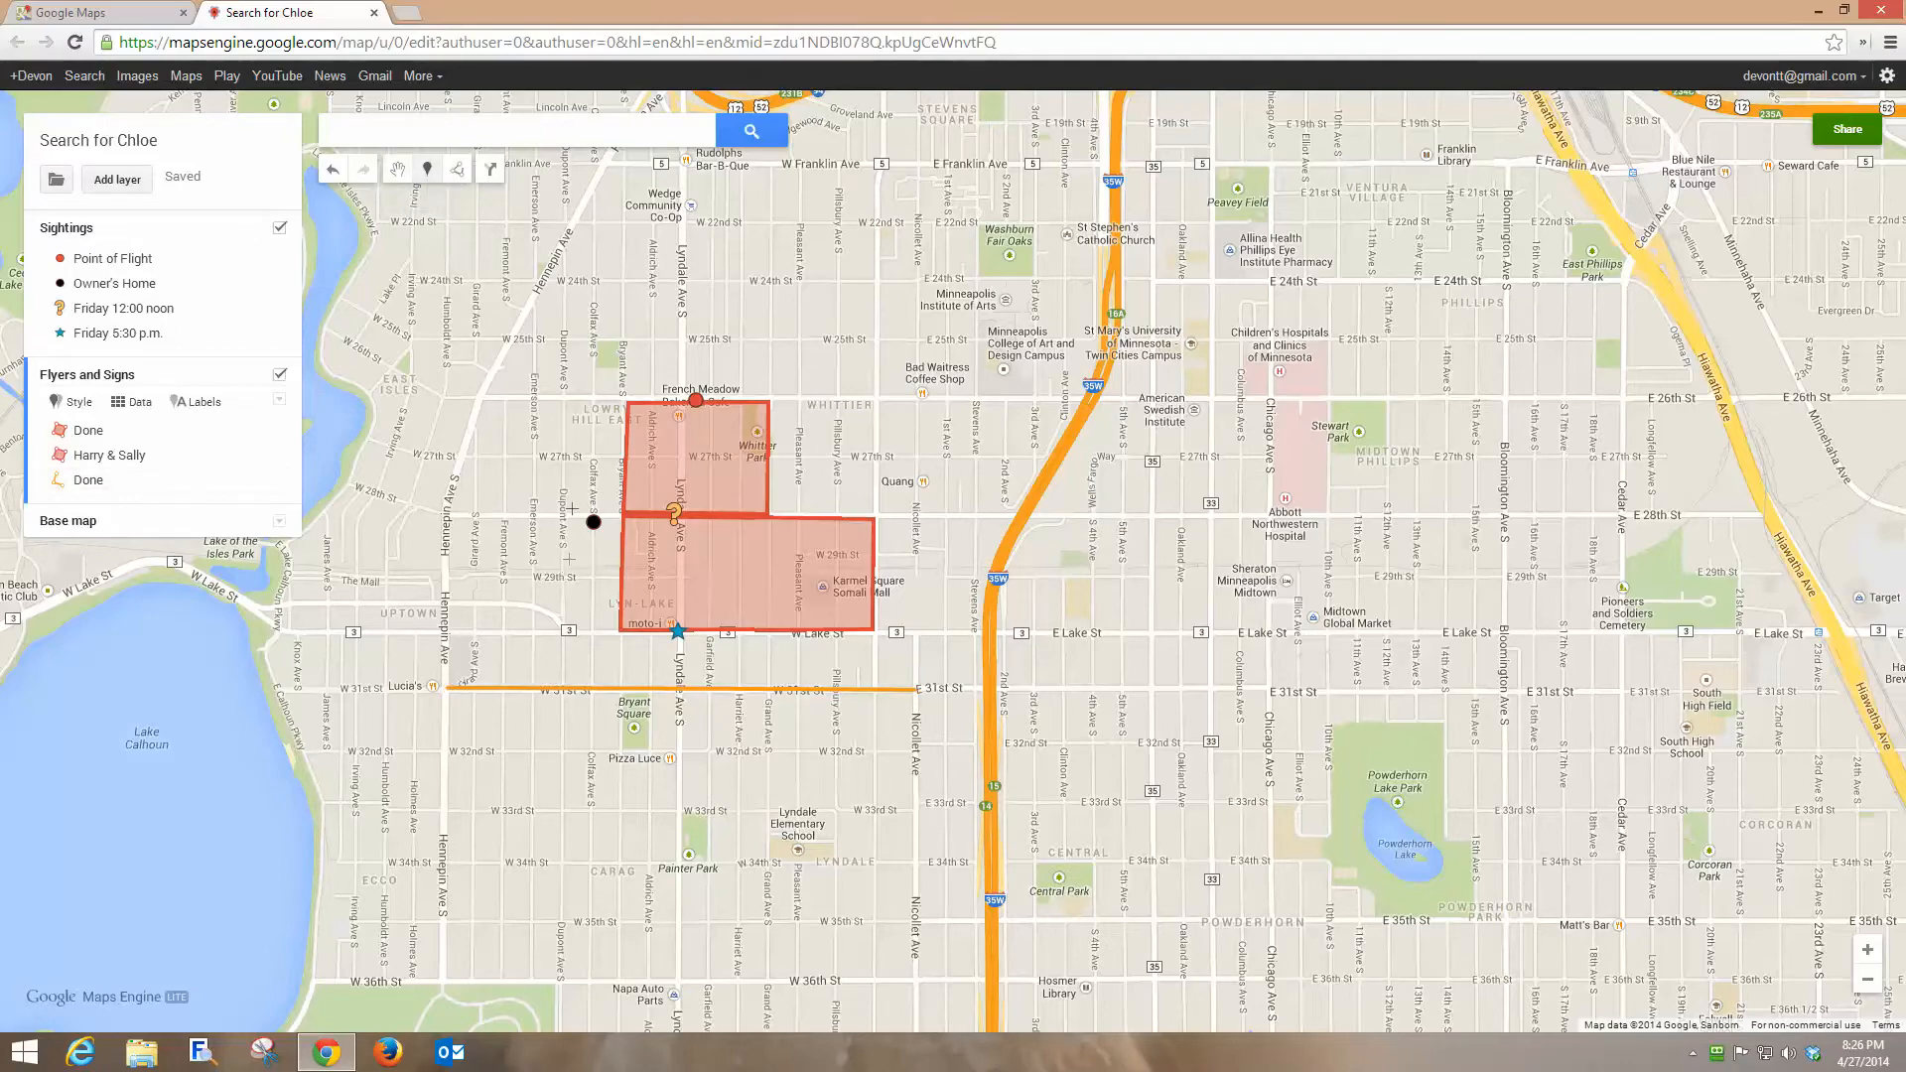
left_click(446, 633)
type("Sign")
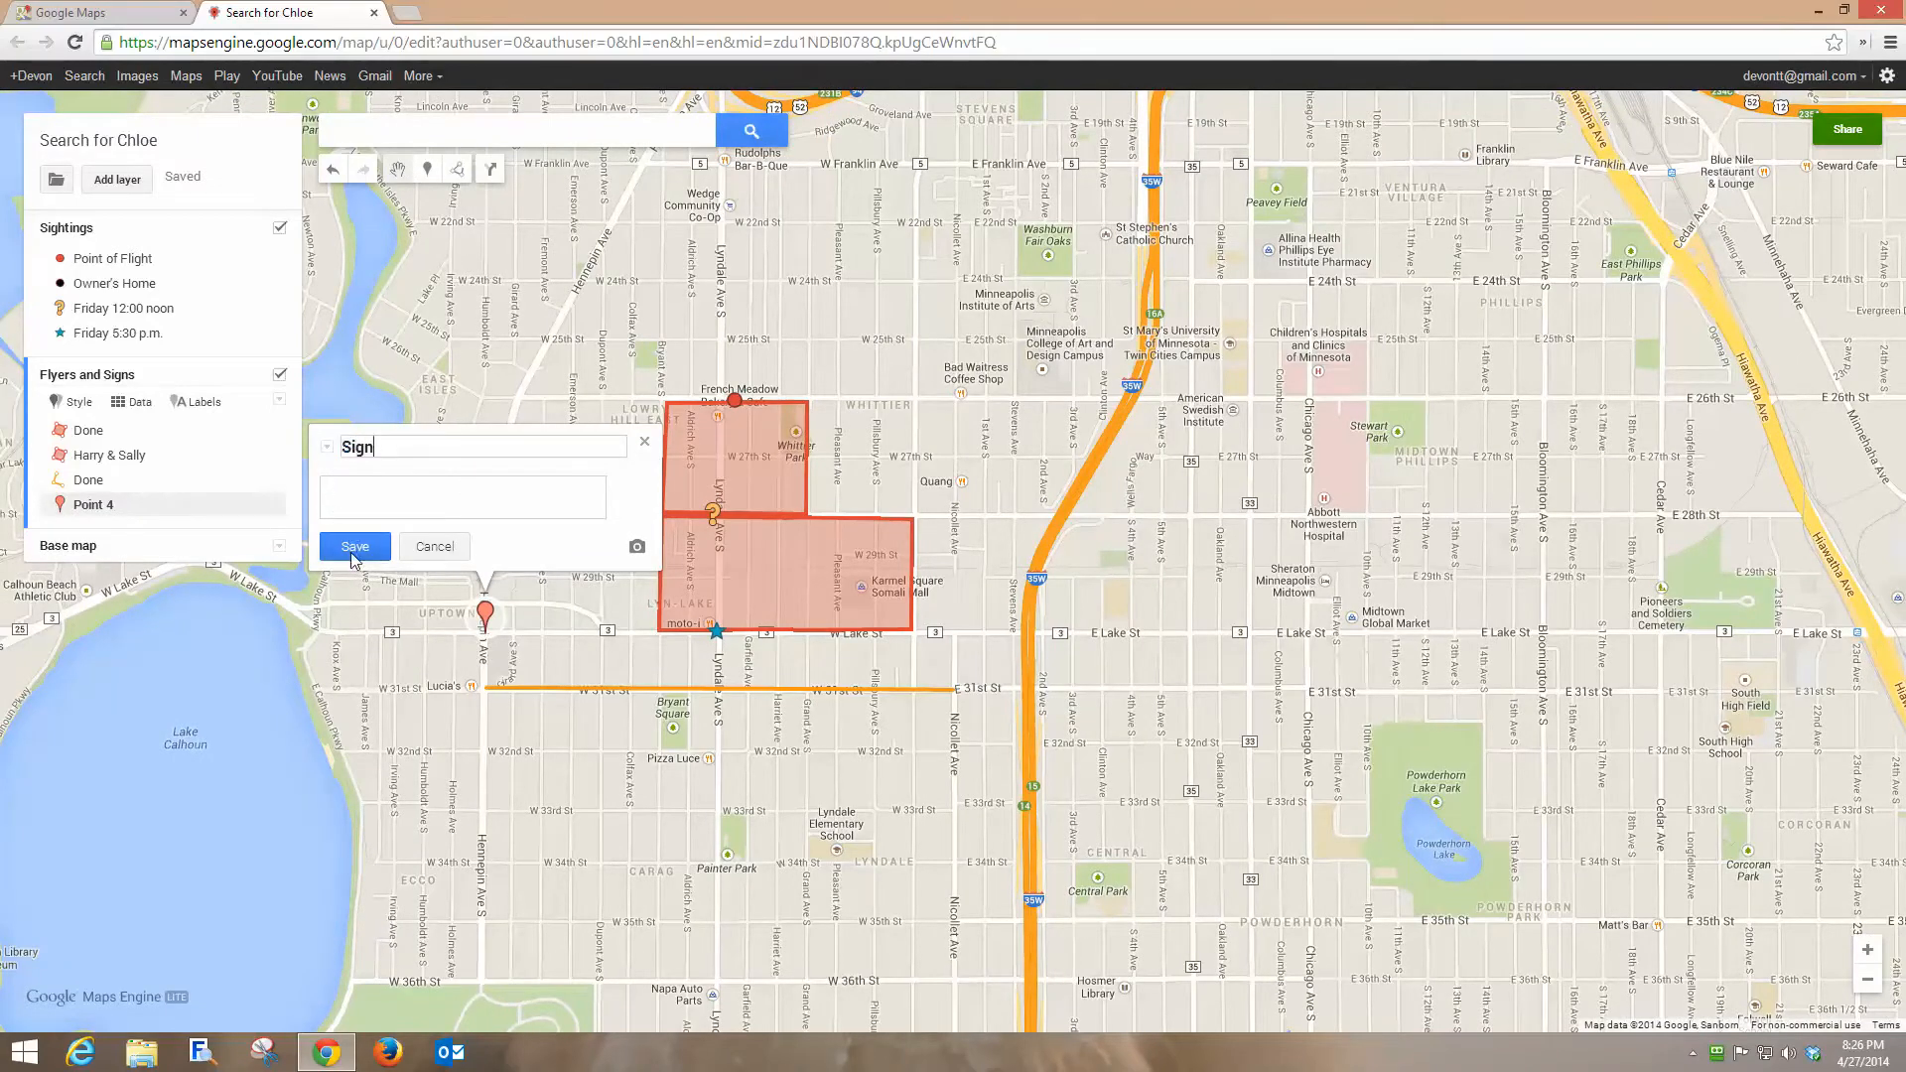
left_click(351, 552)
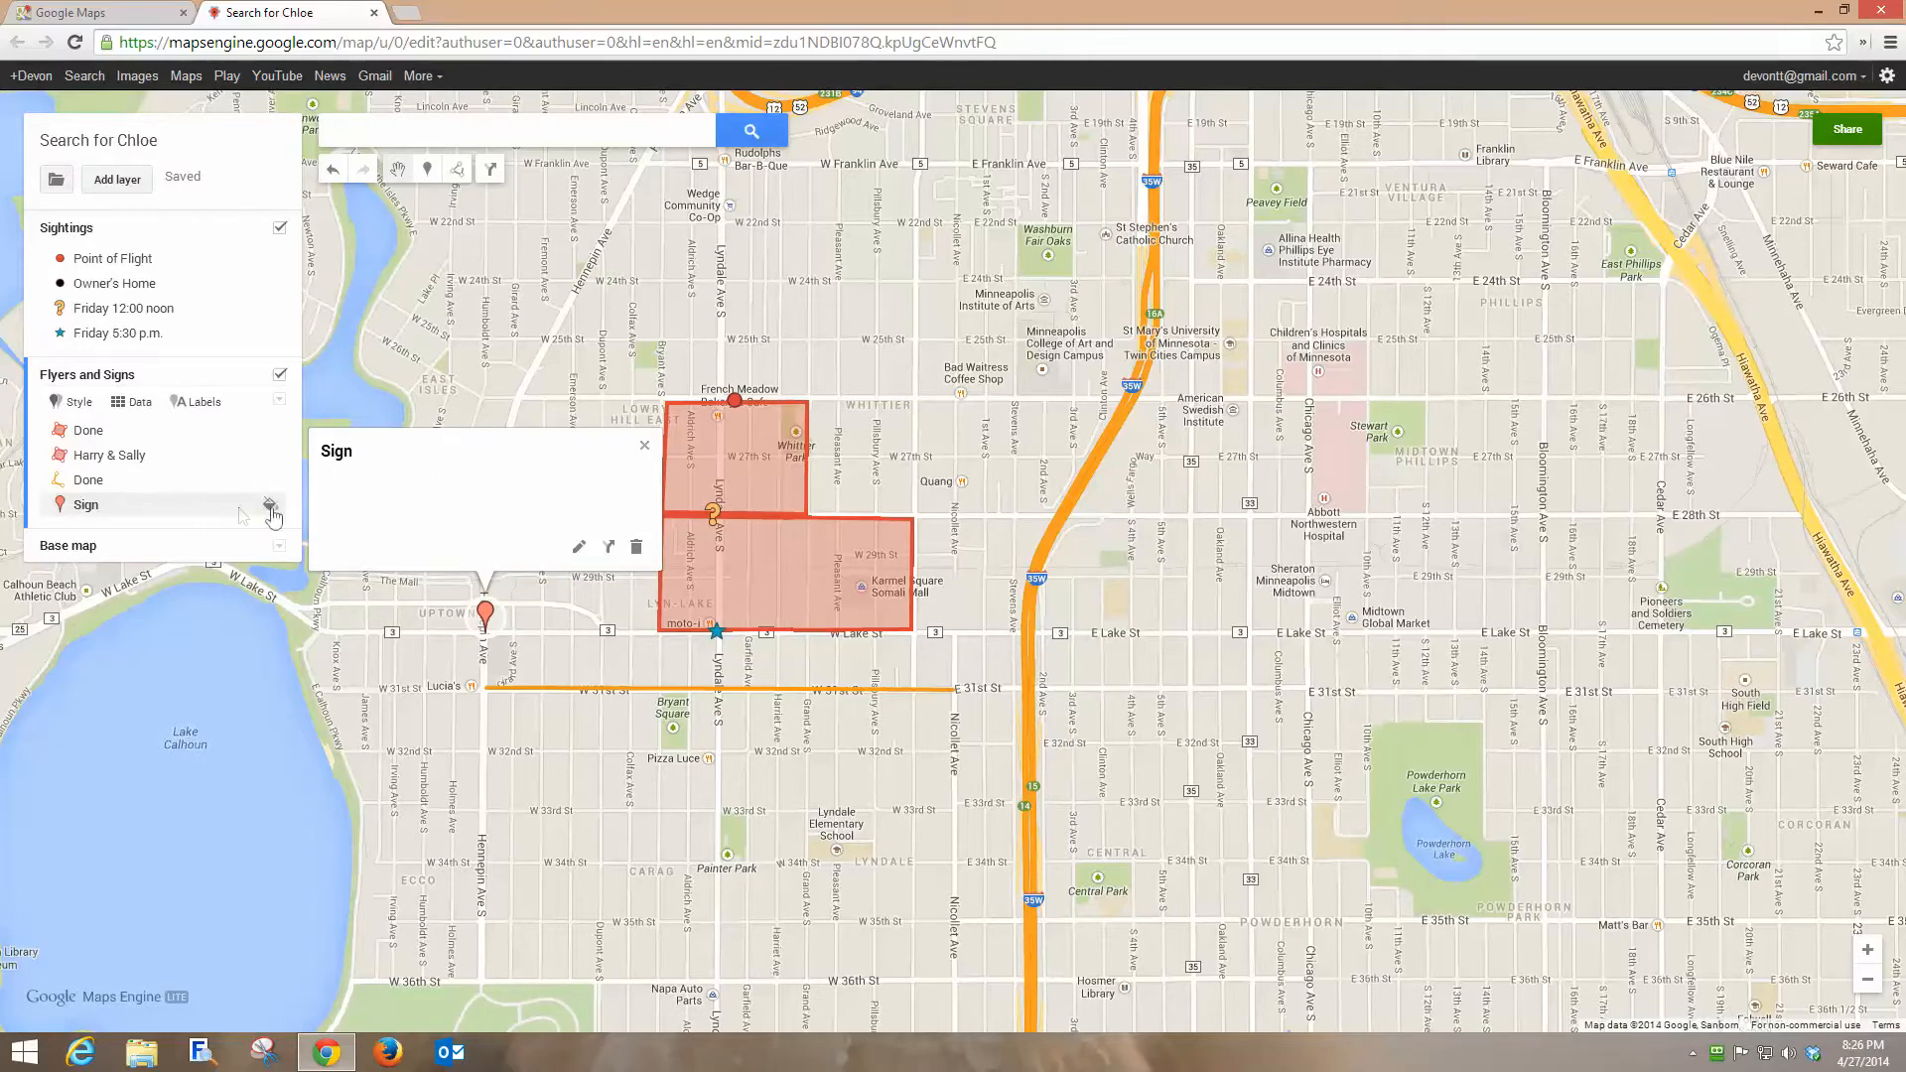
Change the Sign marker's icon shape to a circle.
left_click(277, 506)
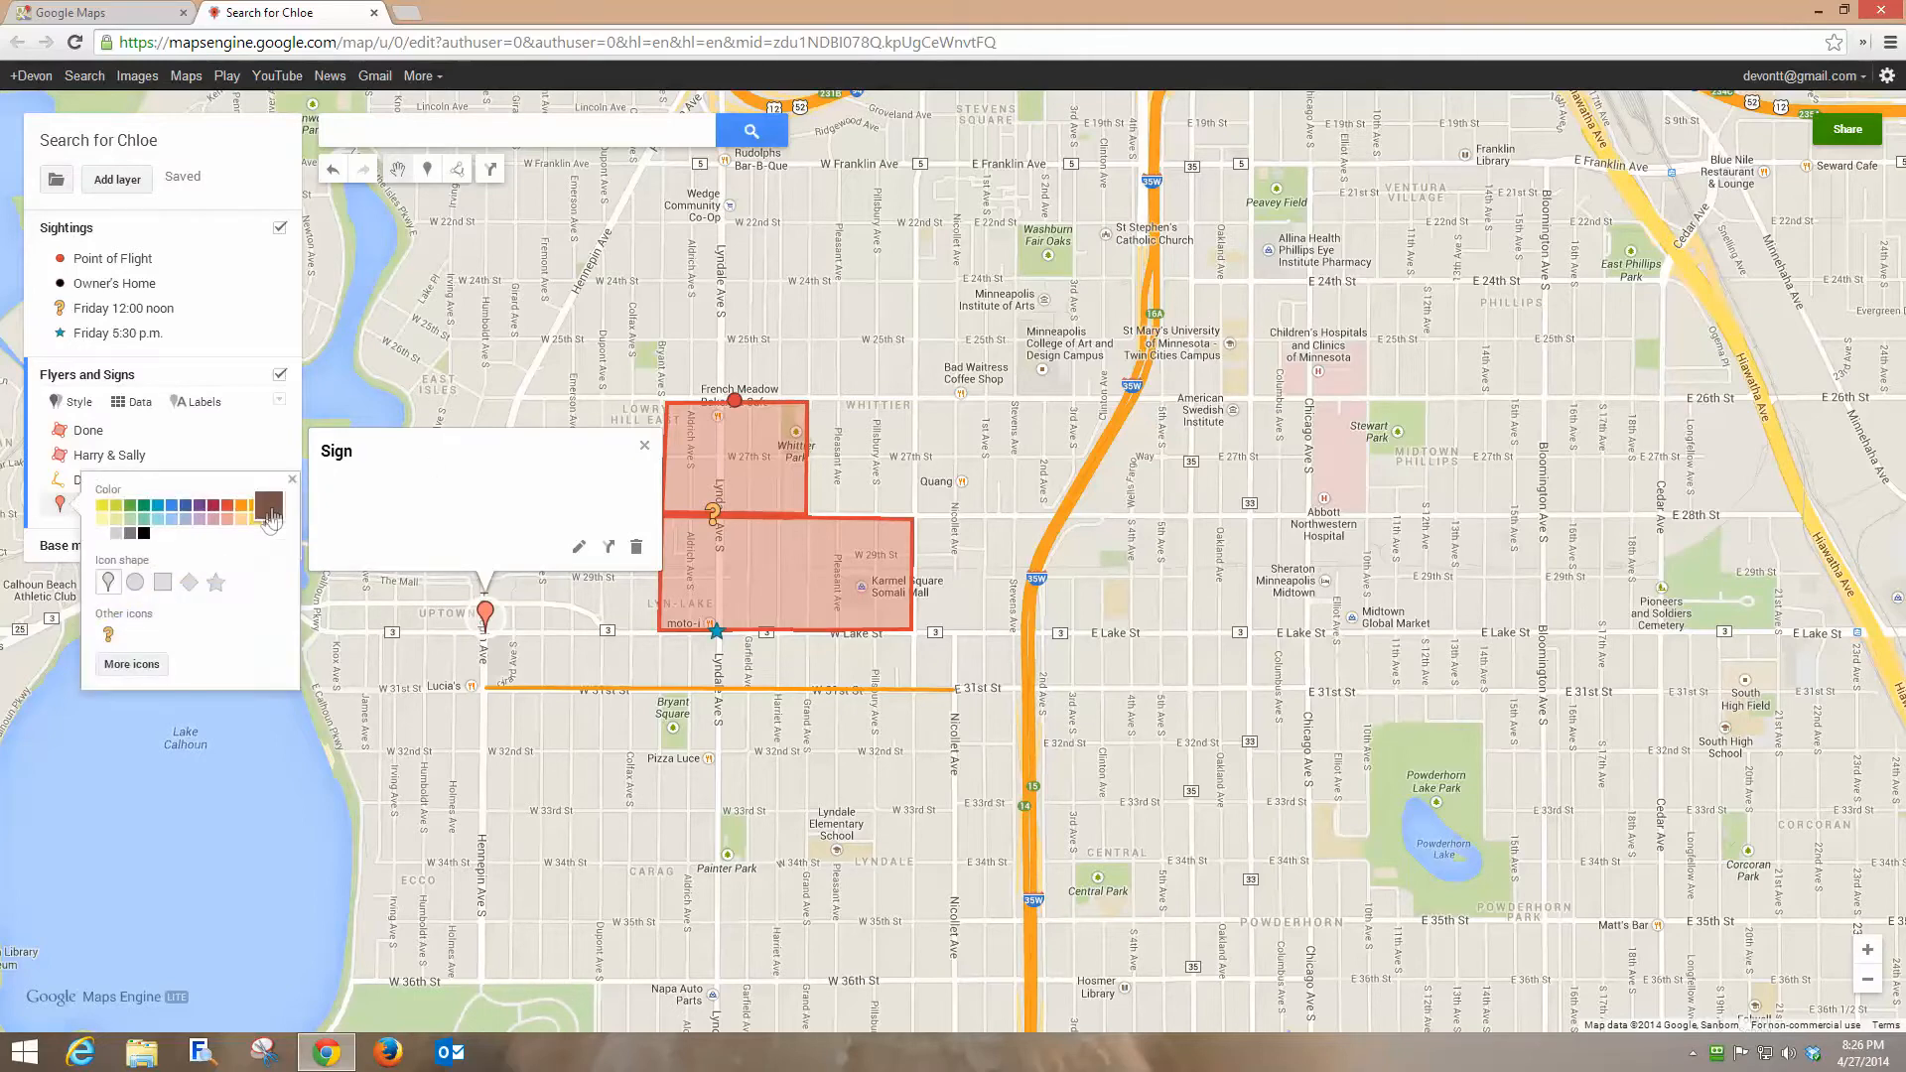
left_click(136, 583)
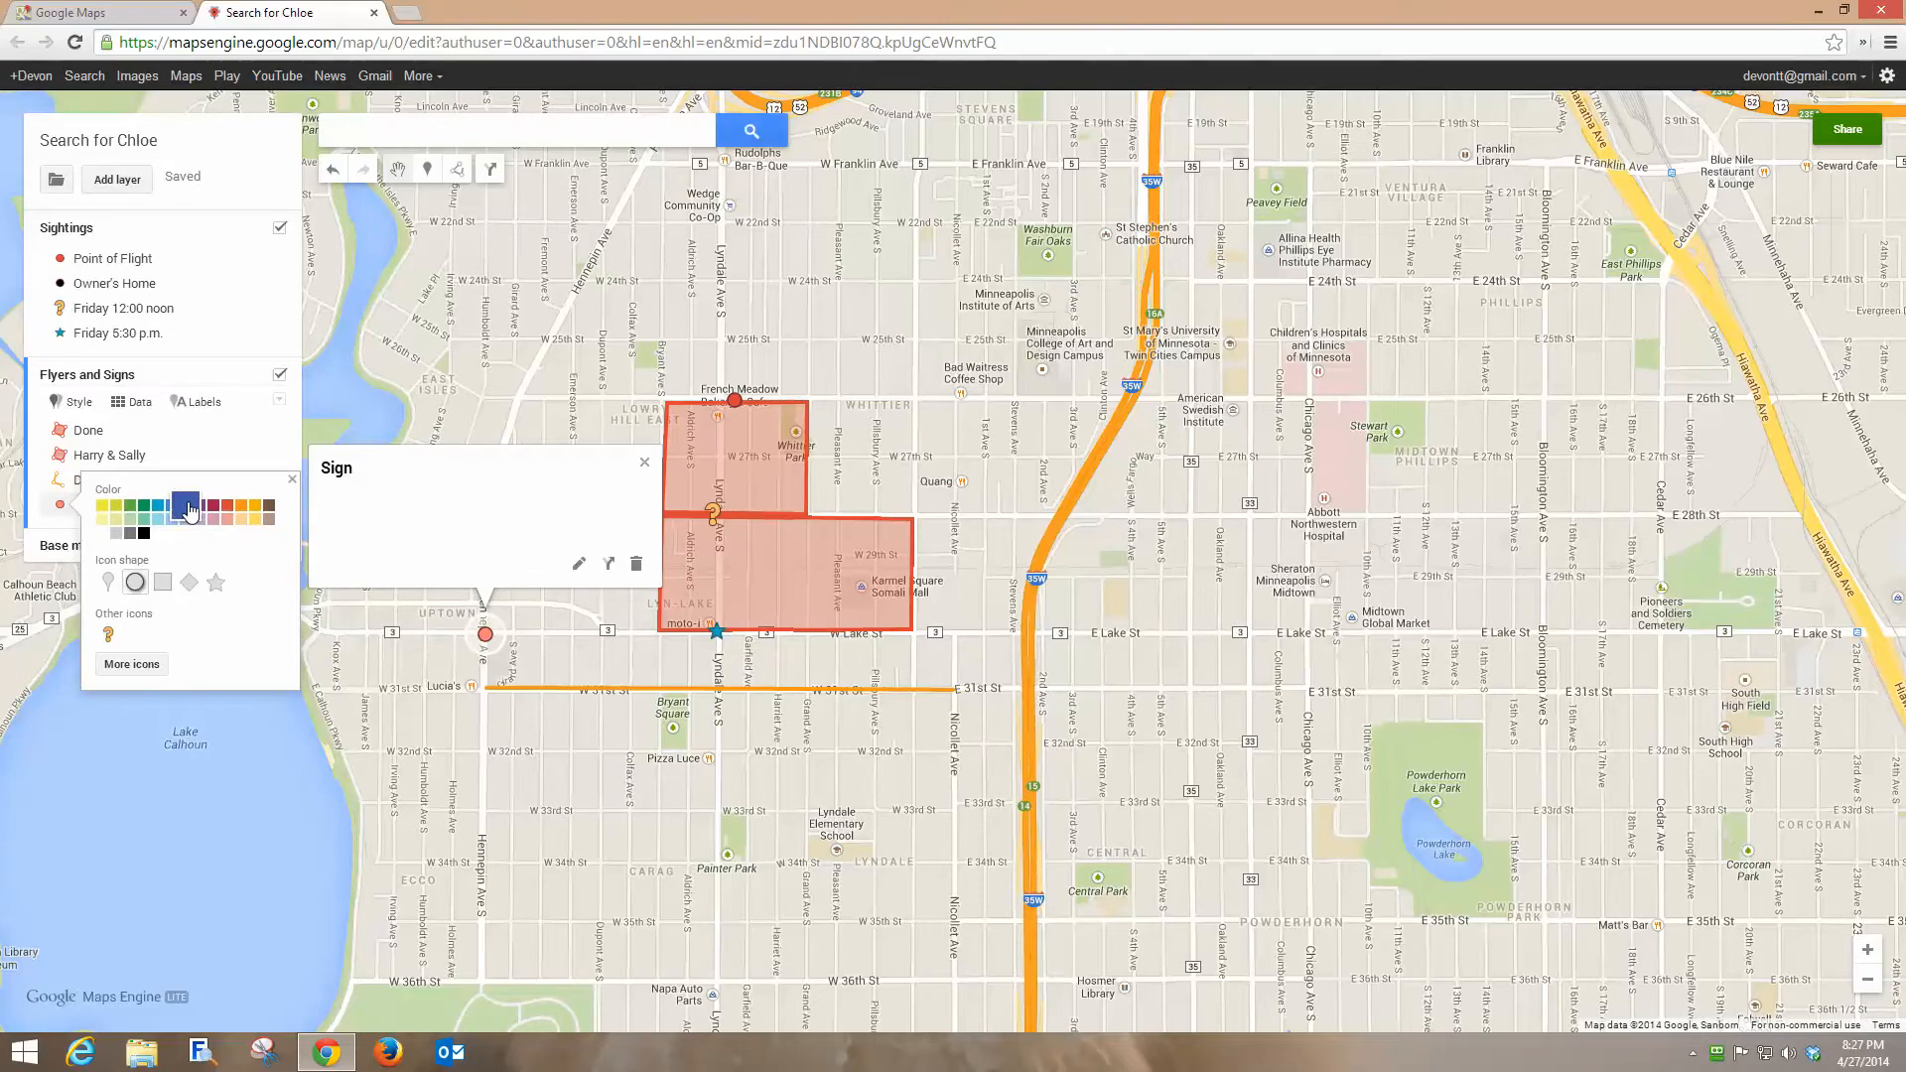
left_click(644, 462)
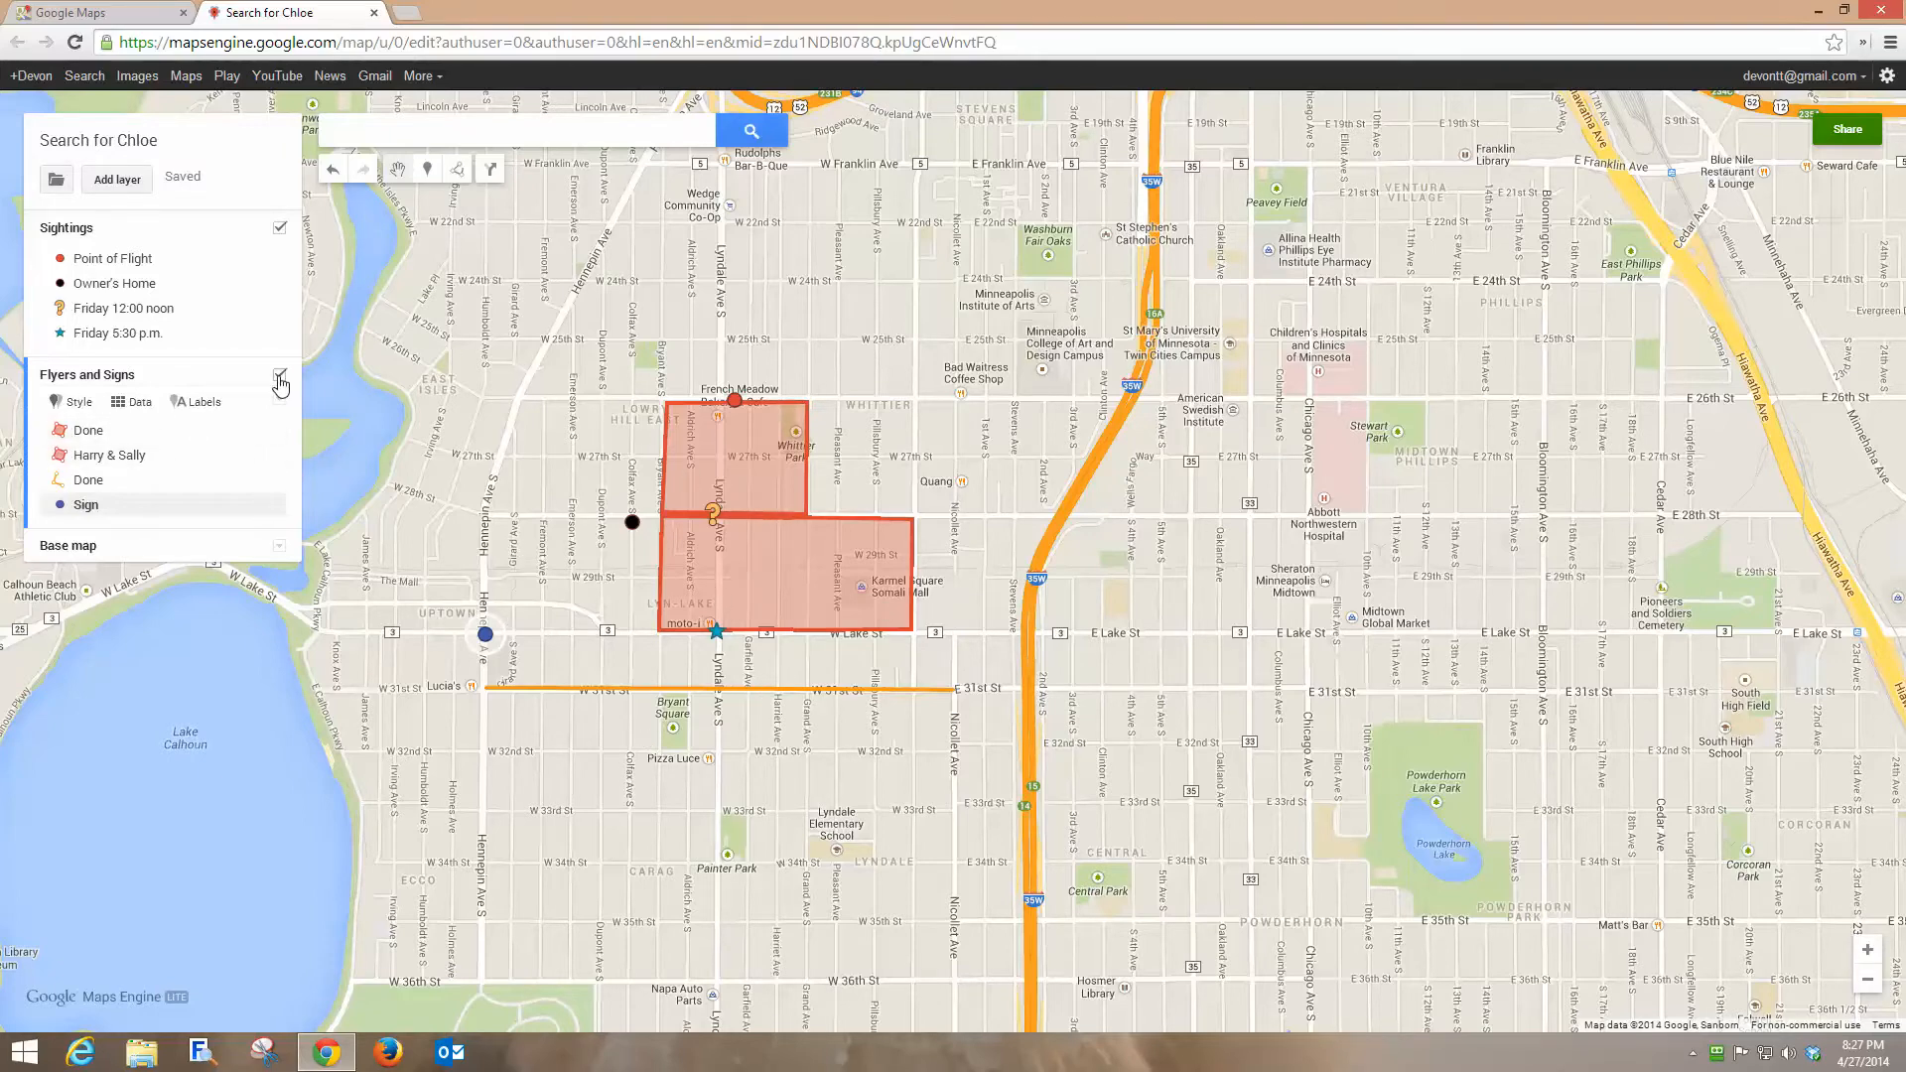
Toggle the Sightings and Flyers and Signs layers off and back on to compare their visibility.
left_click(281, 229)
left_click(281, 230)
left_click(280, 231)
left_click(645, 464)
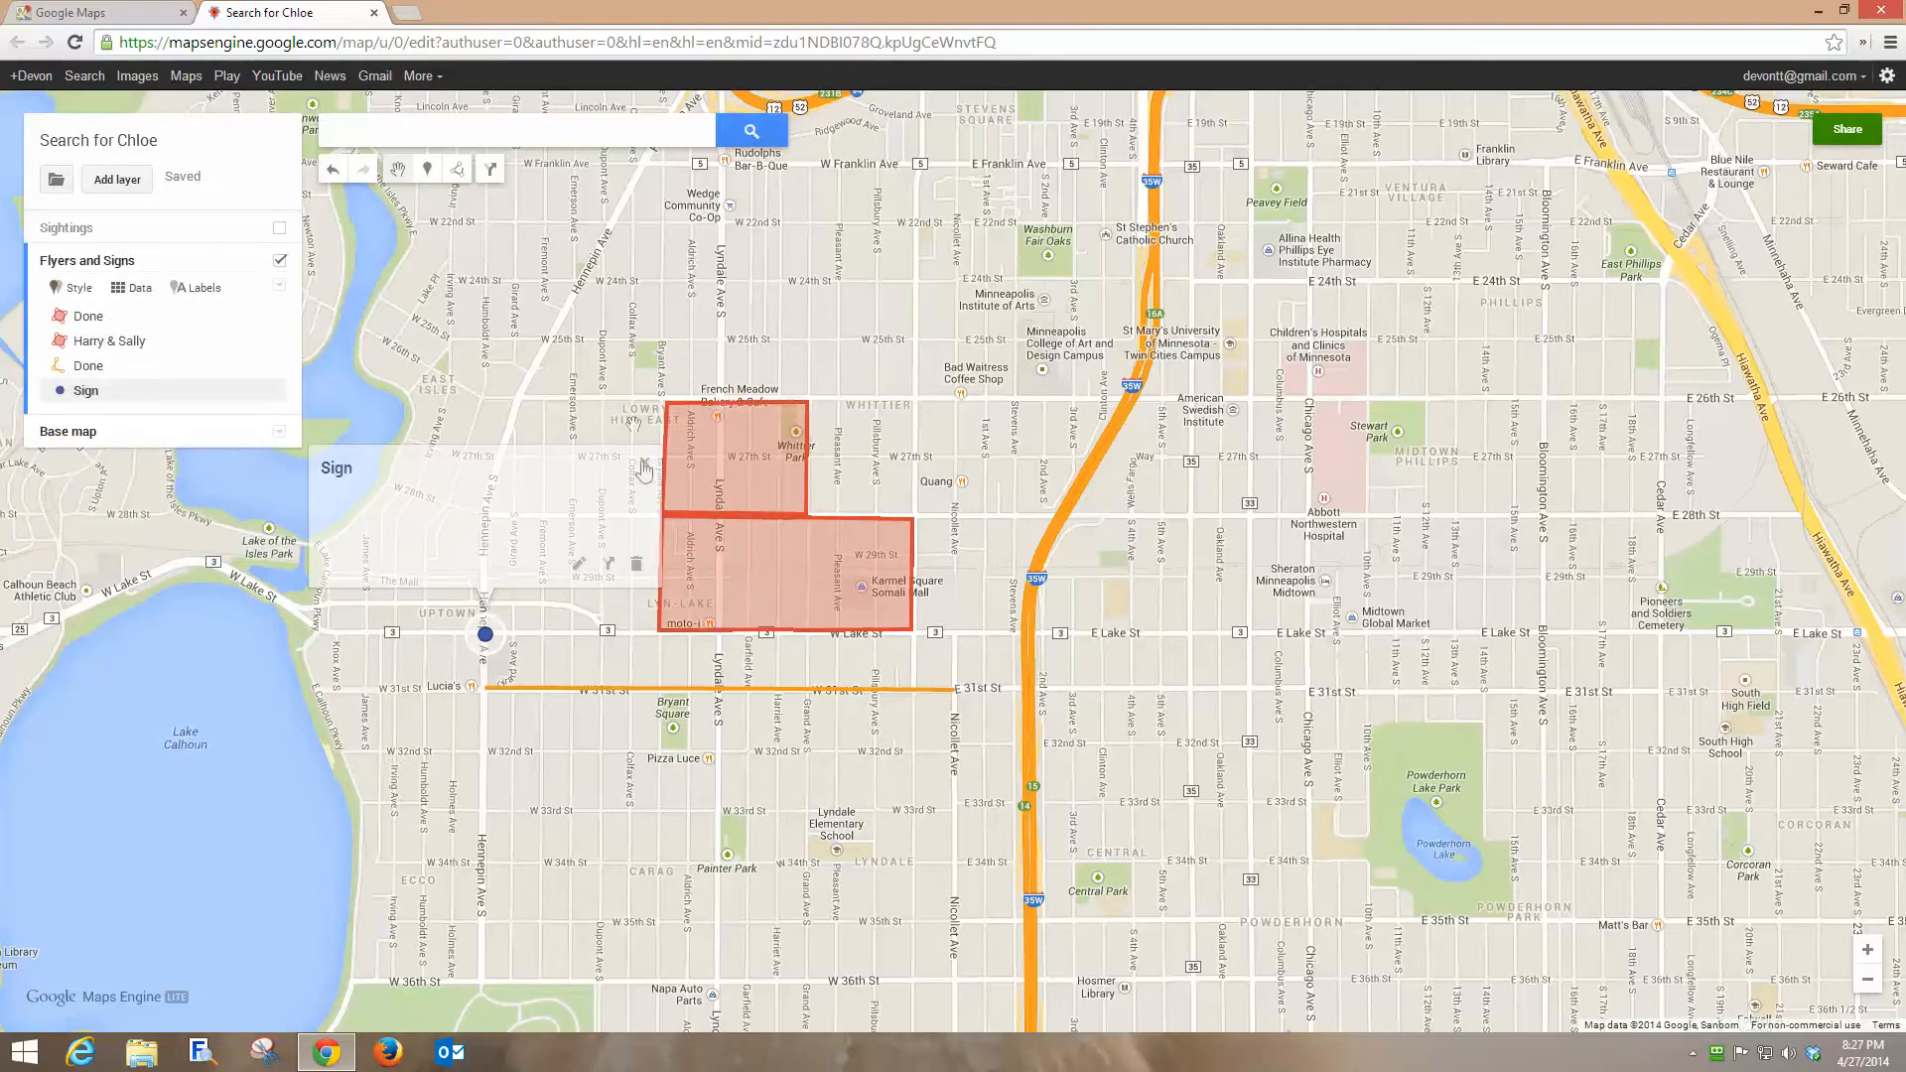
left_click(281, 230)
left_click(280, 400)
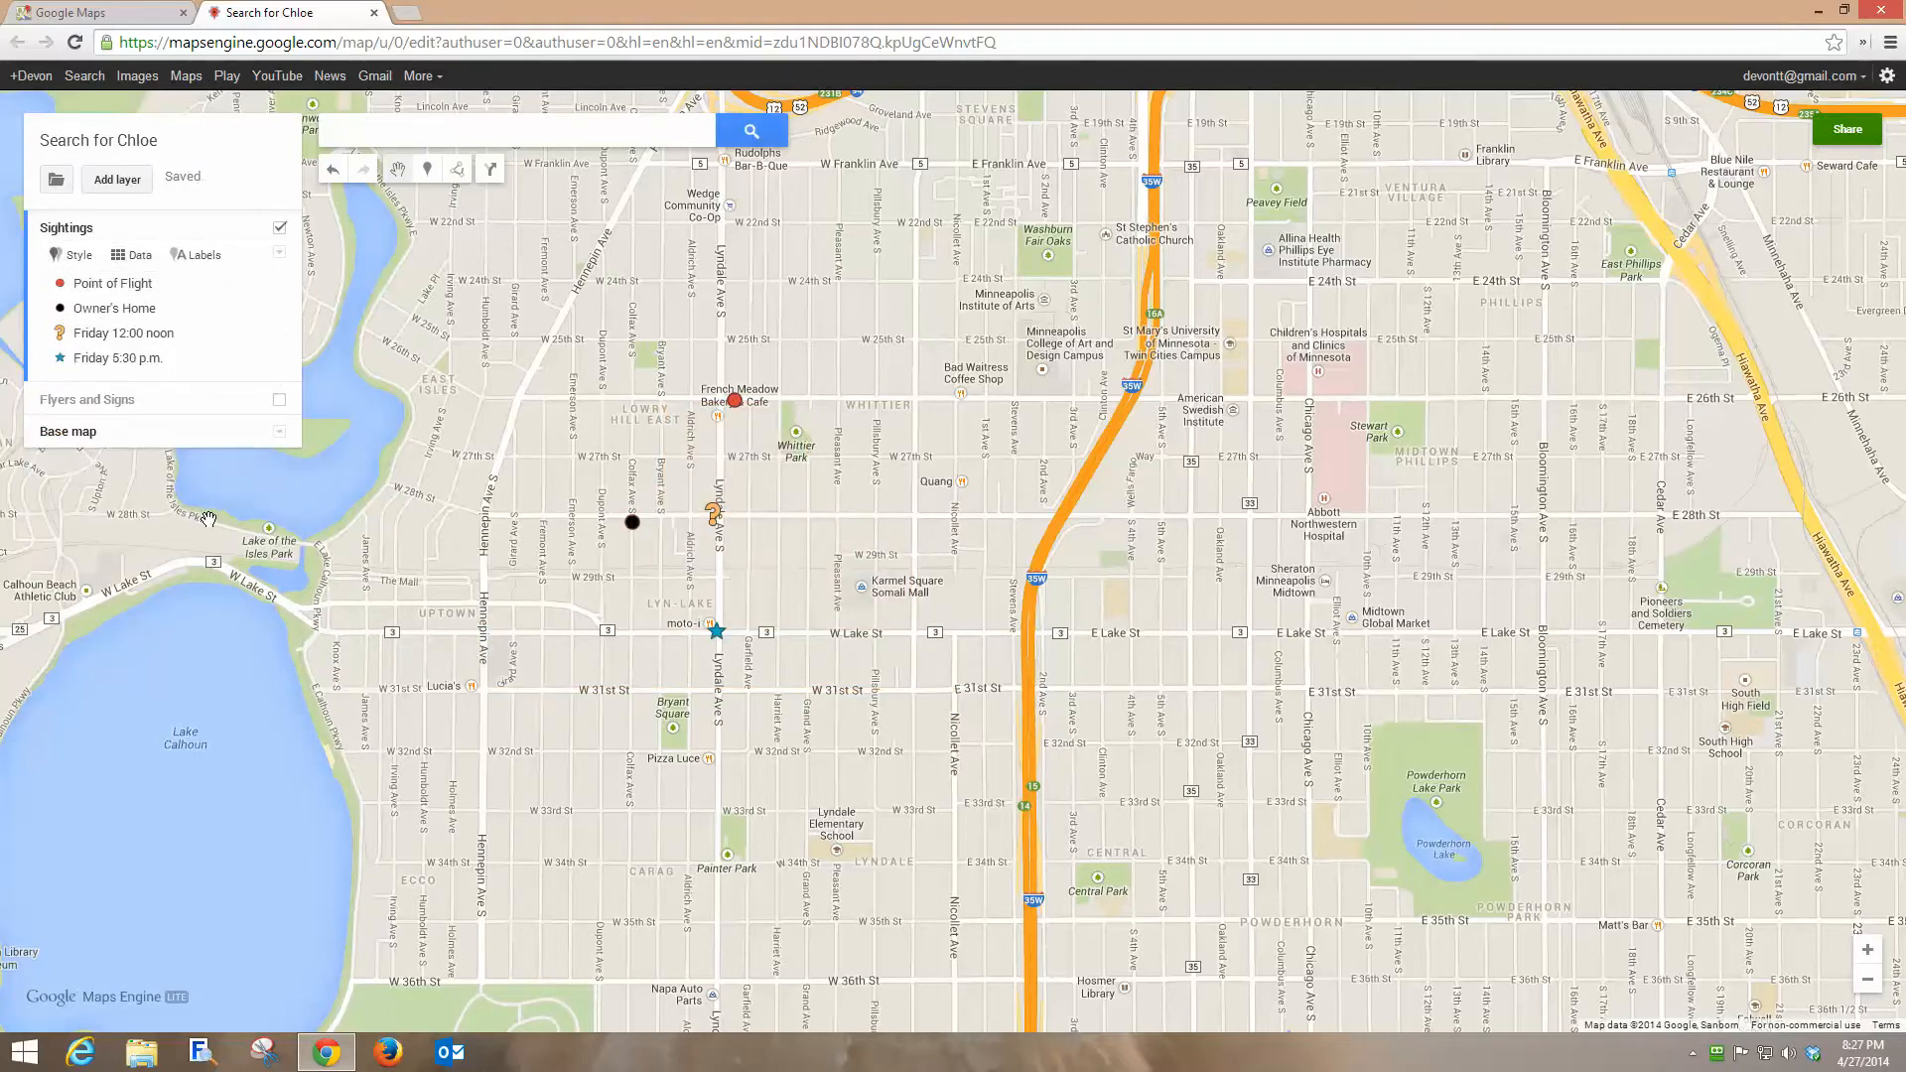
left_click(280, 400)
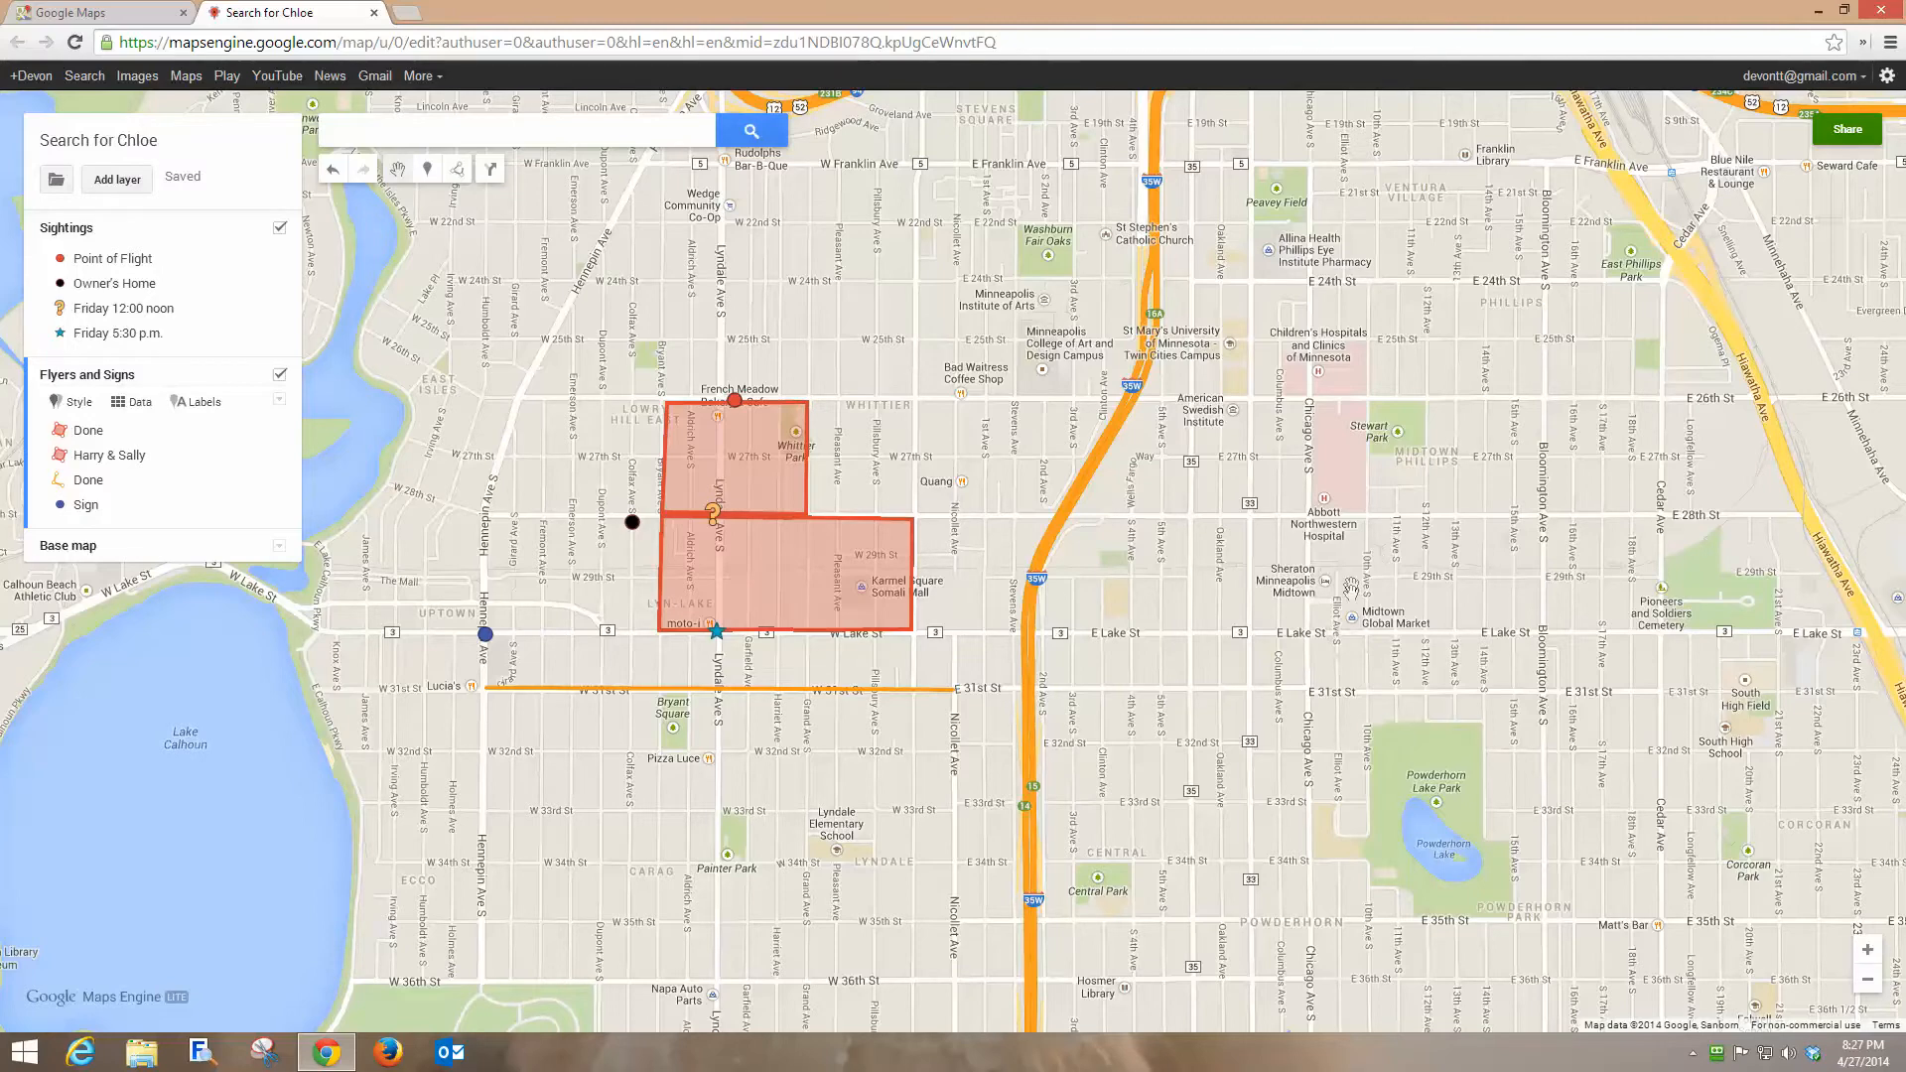
Open the map's sharing settings and make it public on the web.
left_click(1850, 137)
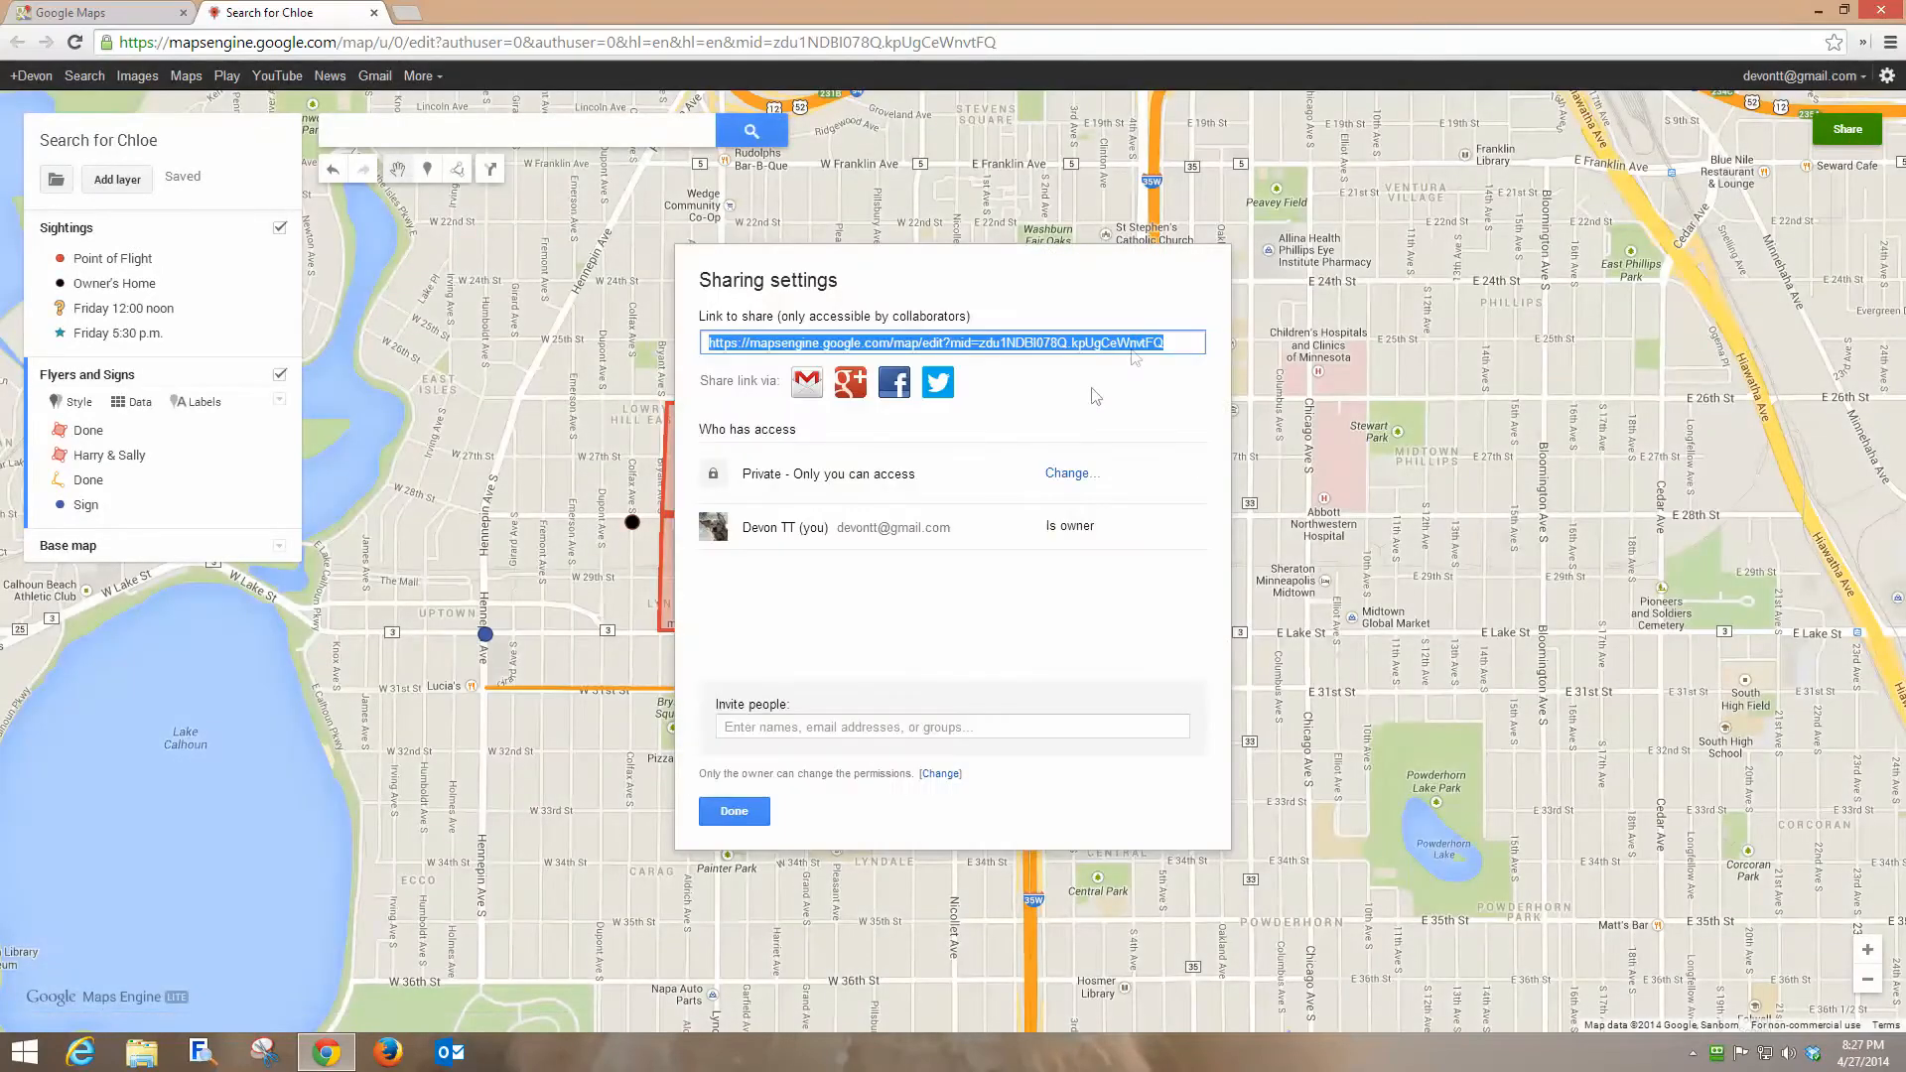
left_click(1068, 475)
left_click(737, 487)
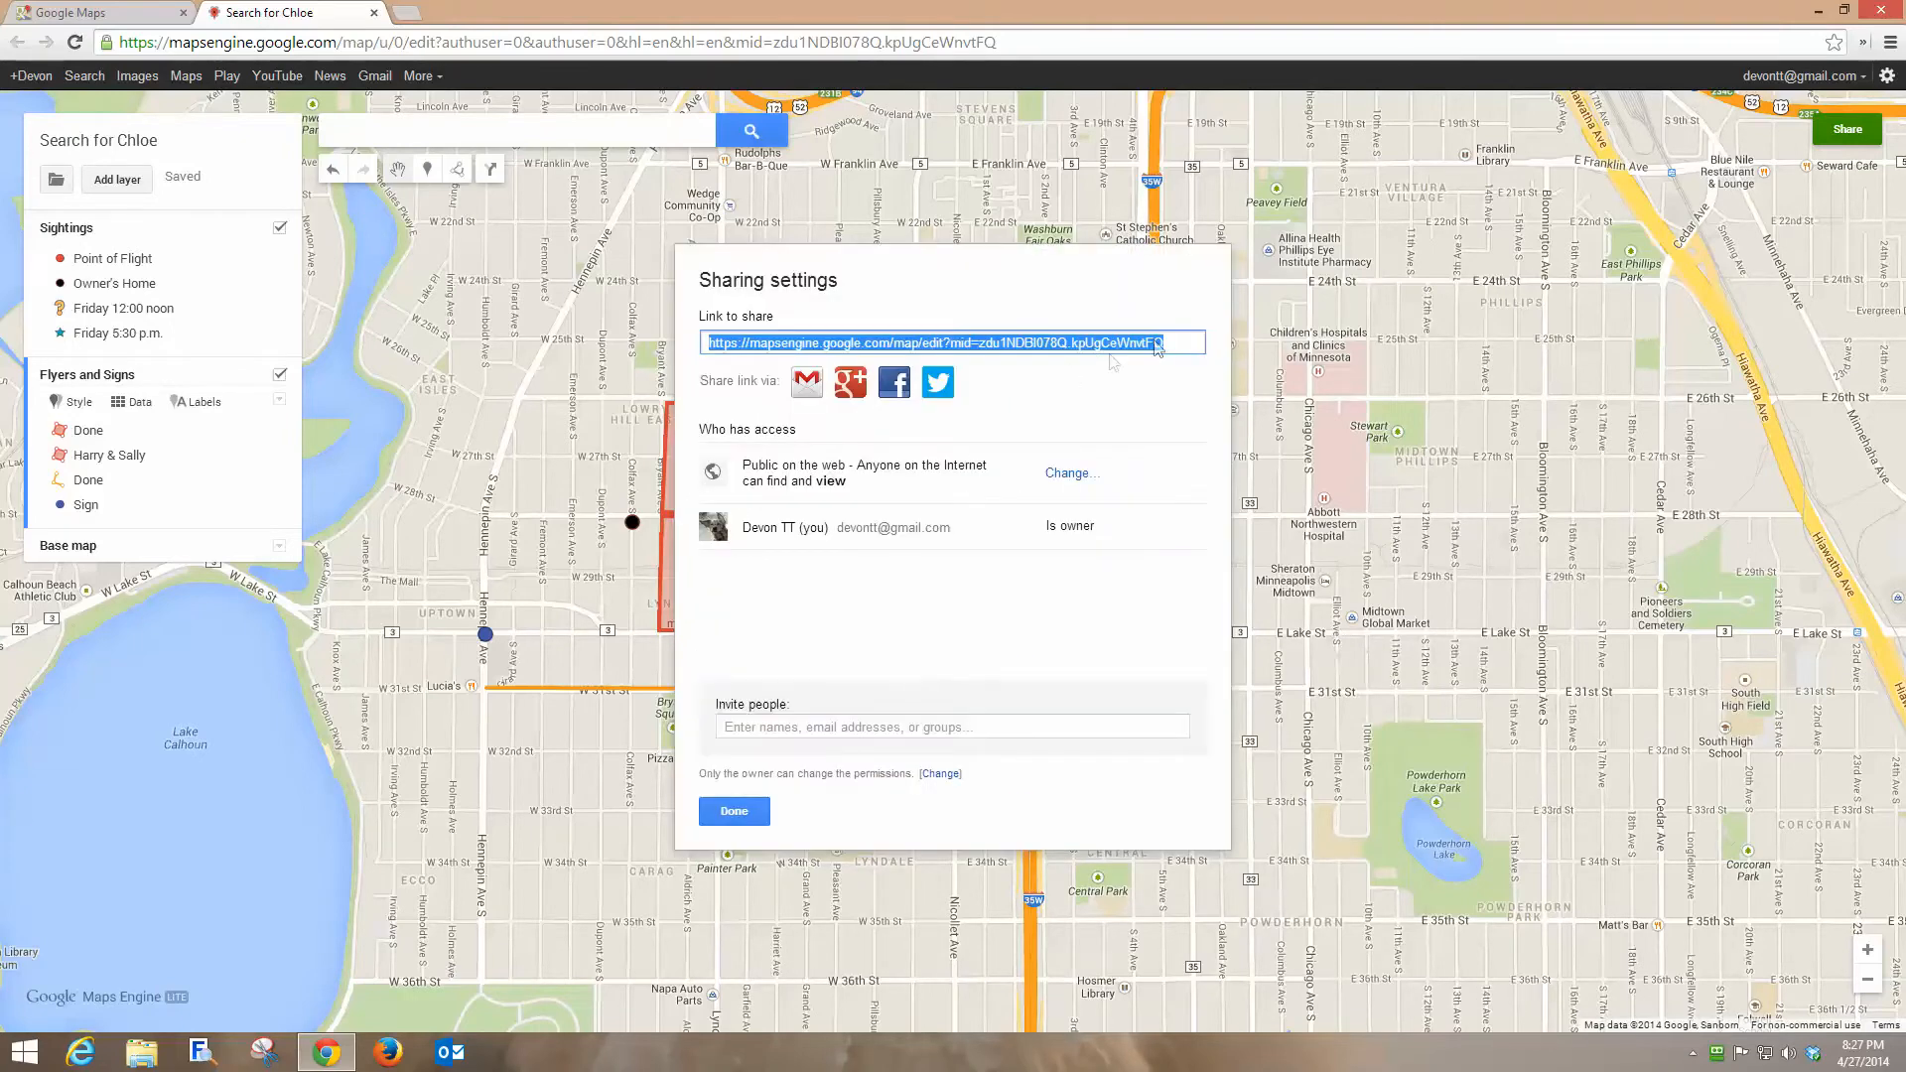
Copy the map's share link.
left_click(1181, 347)
triple_click(1181, 347)
right_click(1039, 348)
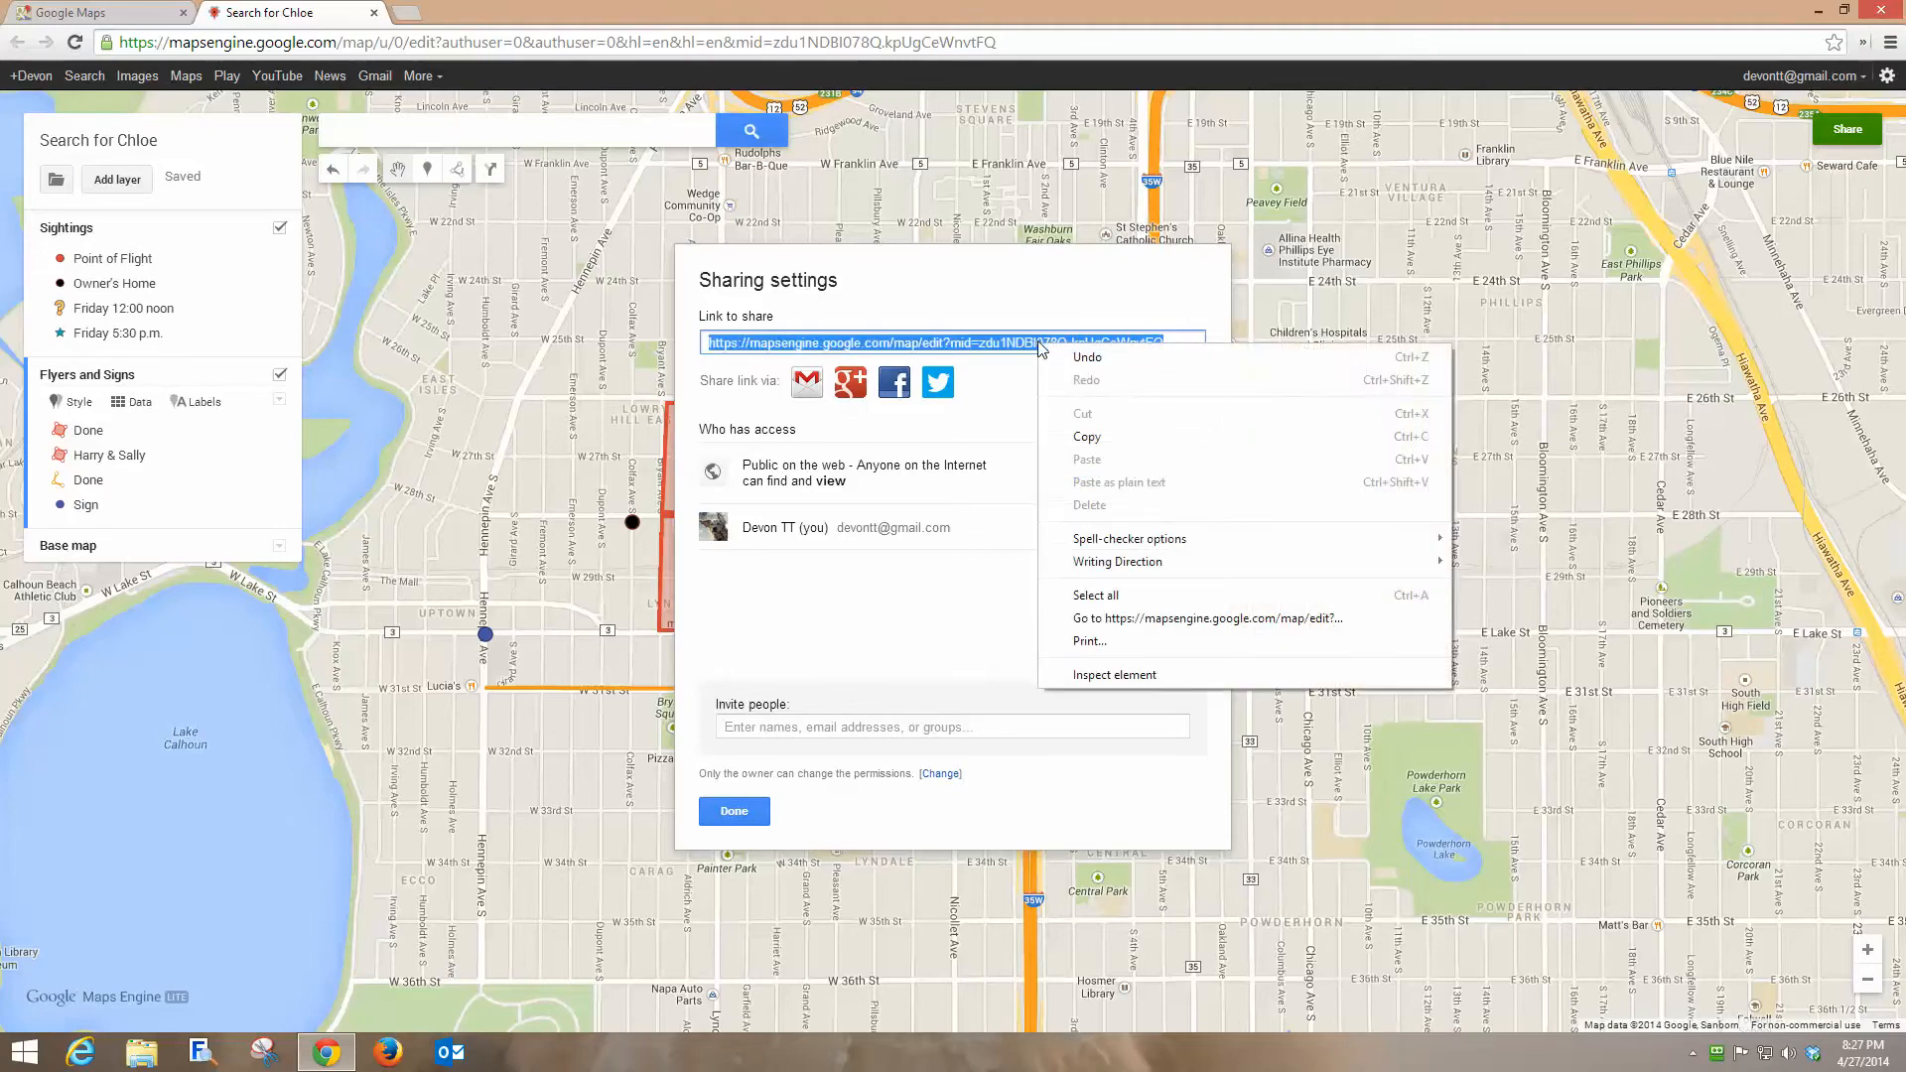
left_click(1085, 437)
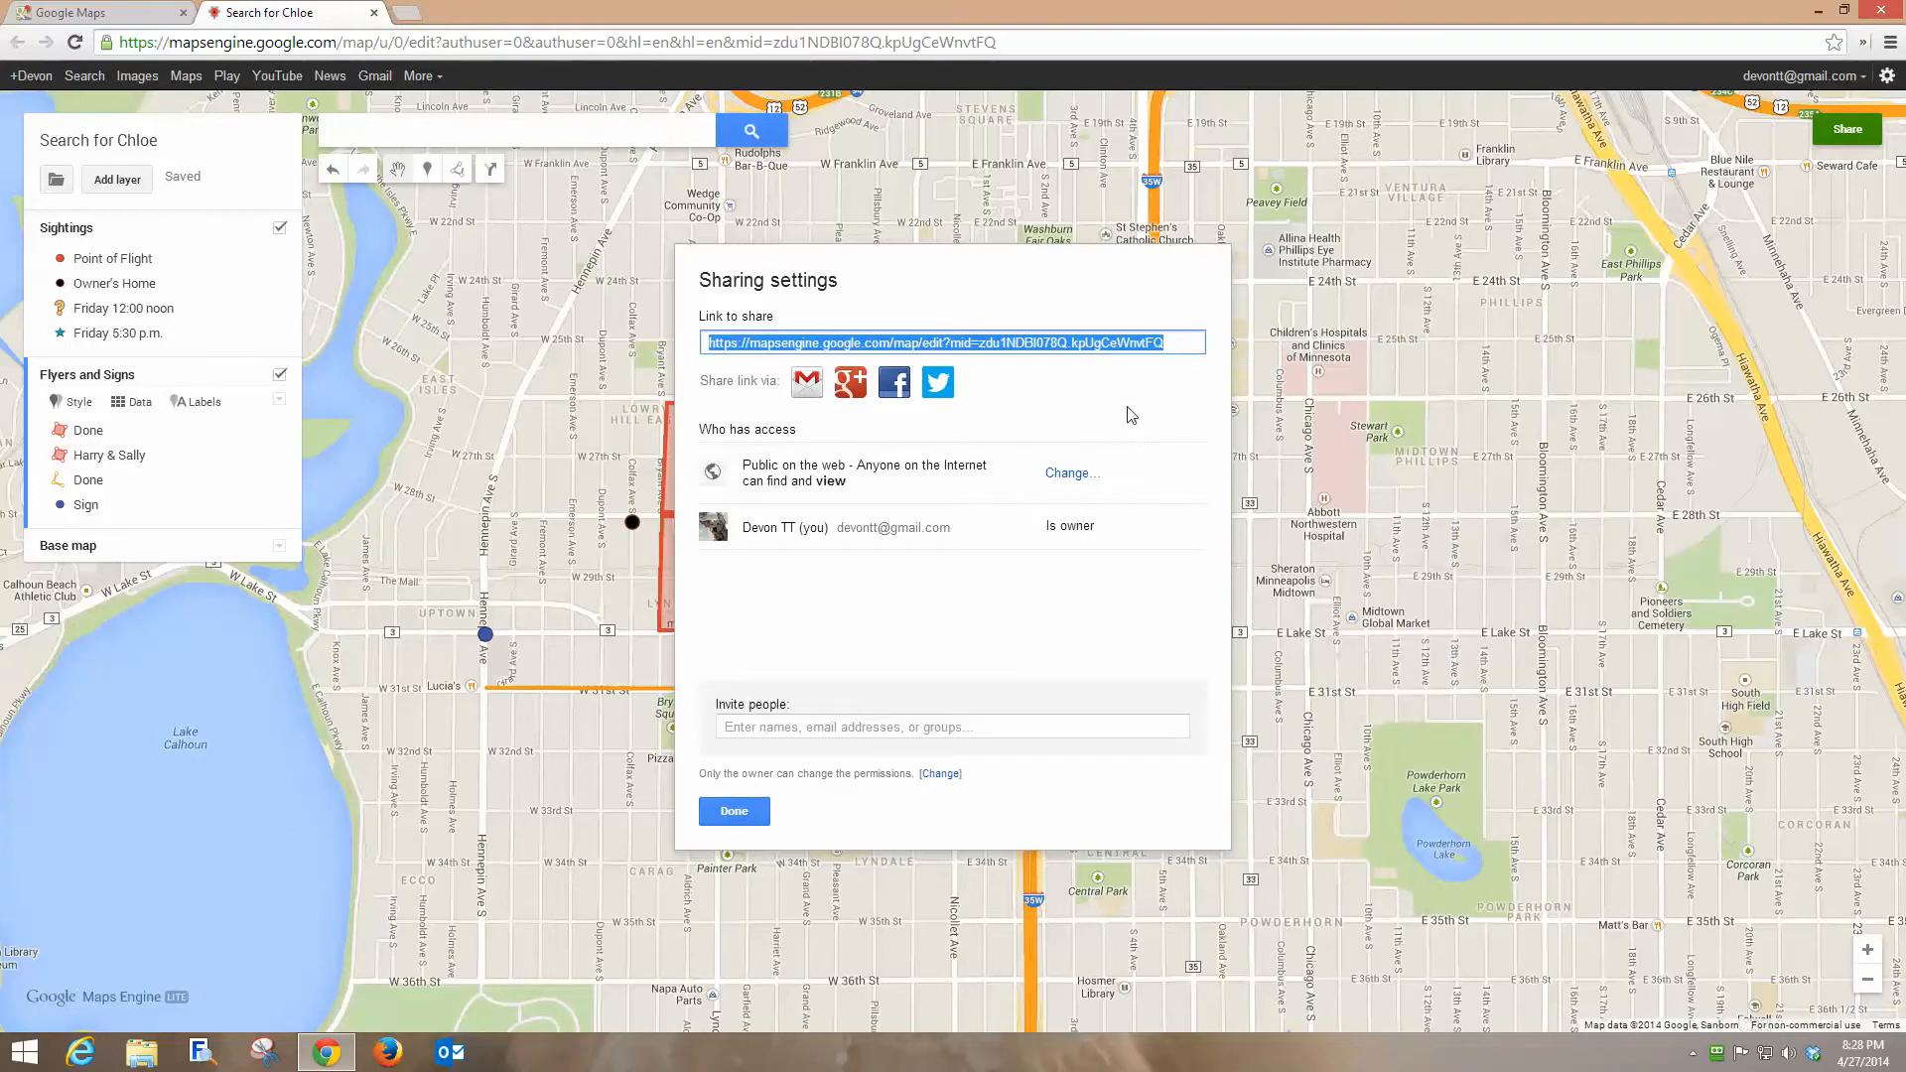
Preview sharing the map link on Facebook, close that window, and close the sharing settings.
left_click(893, 383)
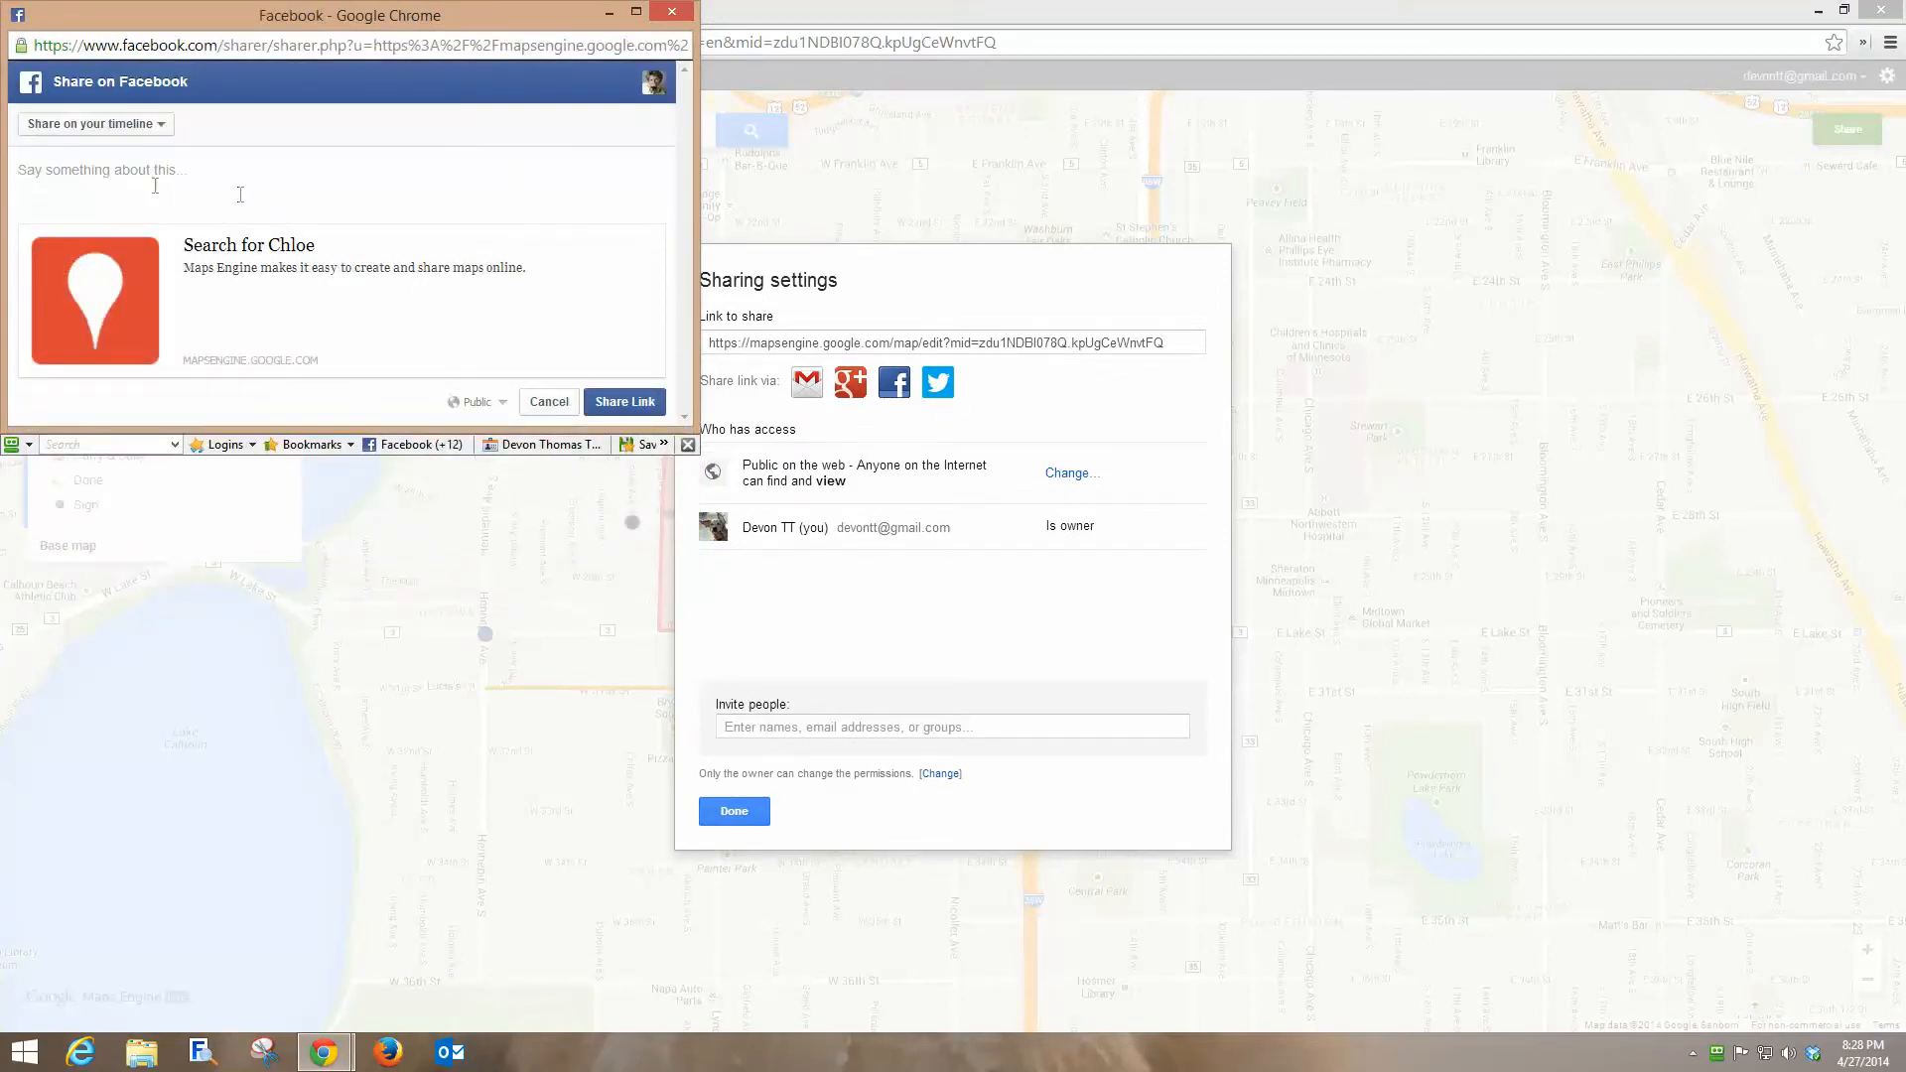
left_click(672, 12)
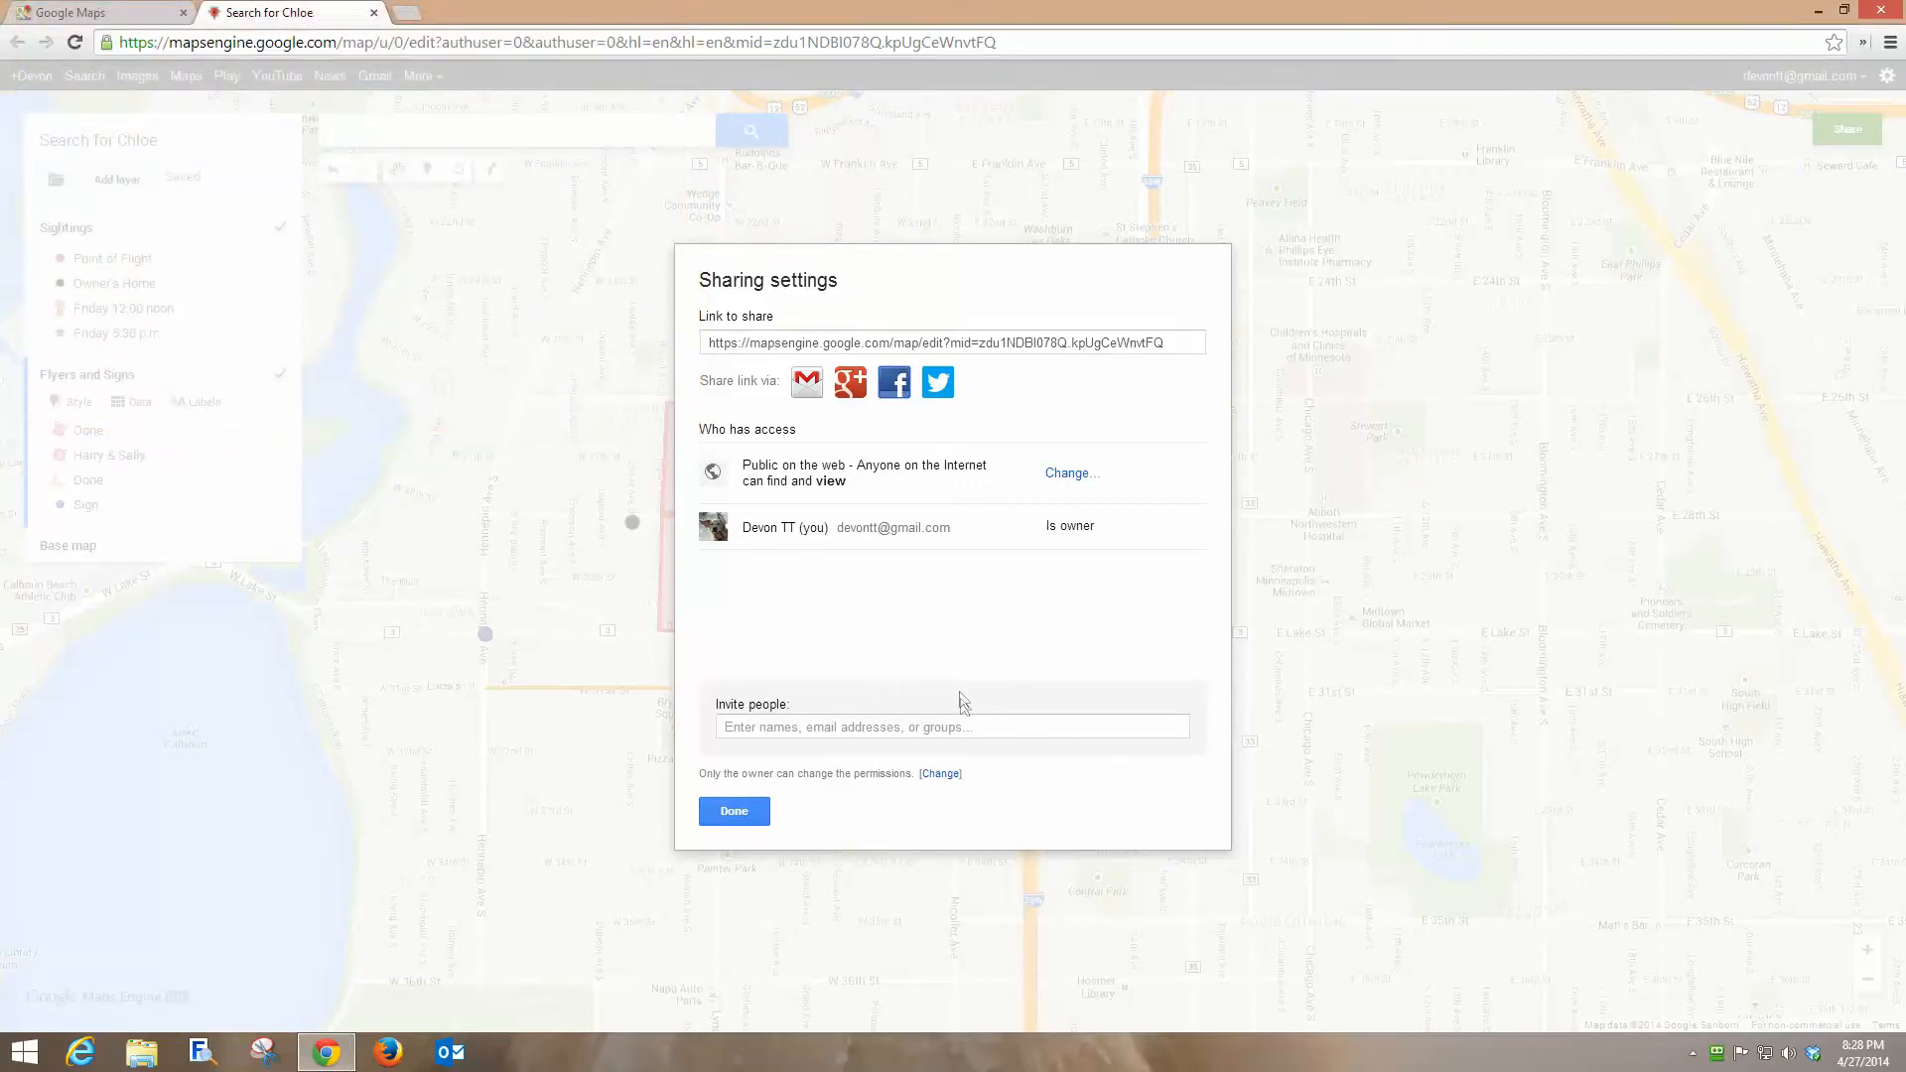
left_click(735, 812)
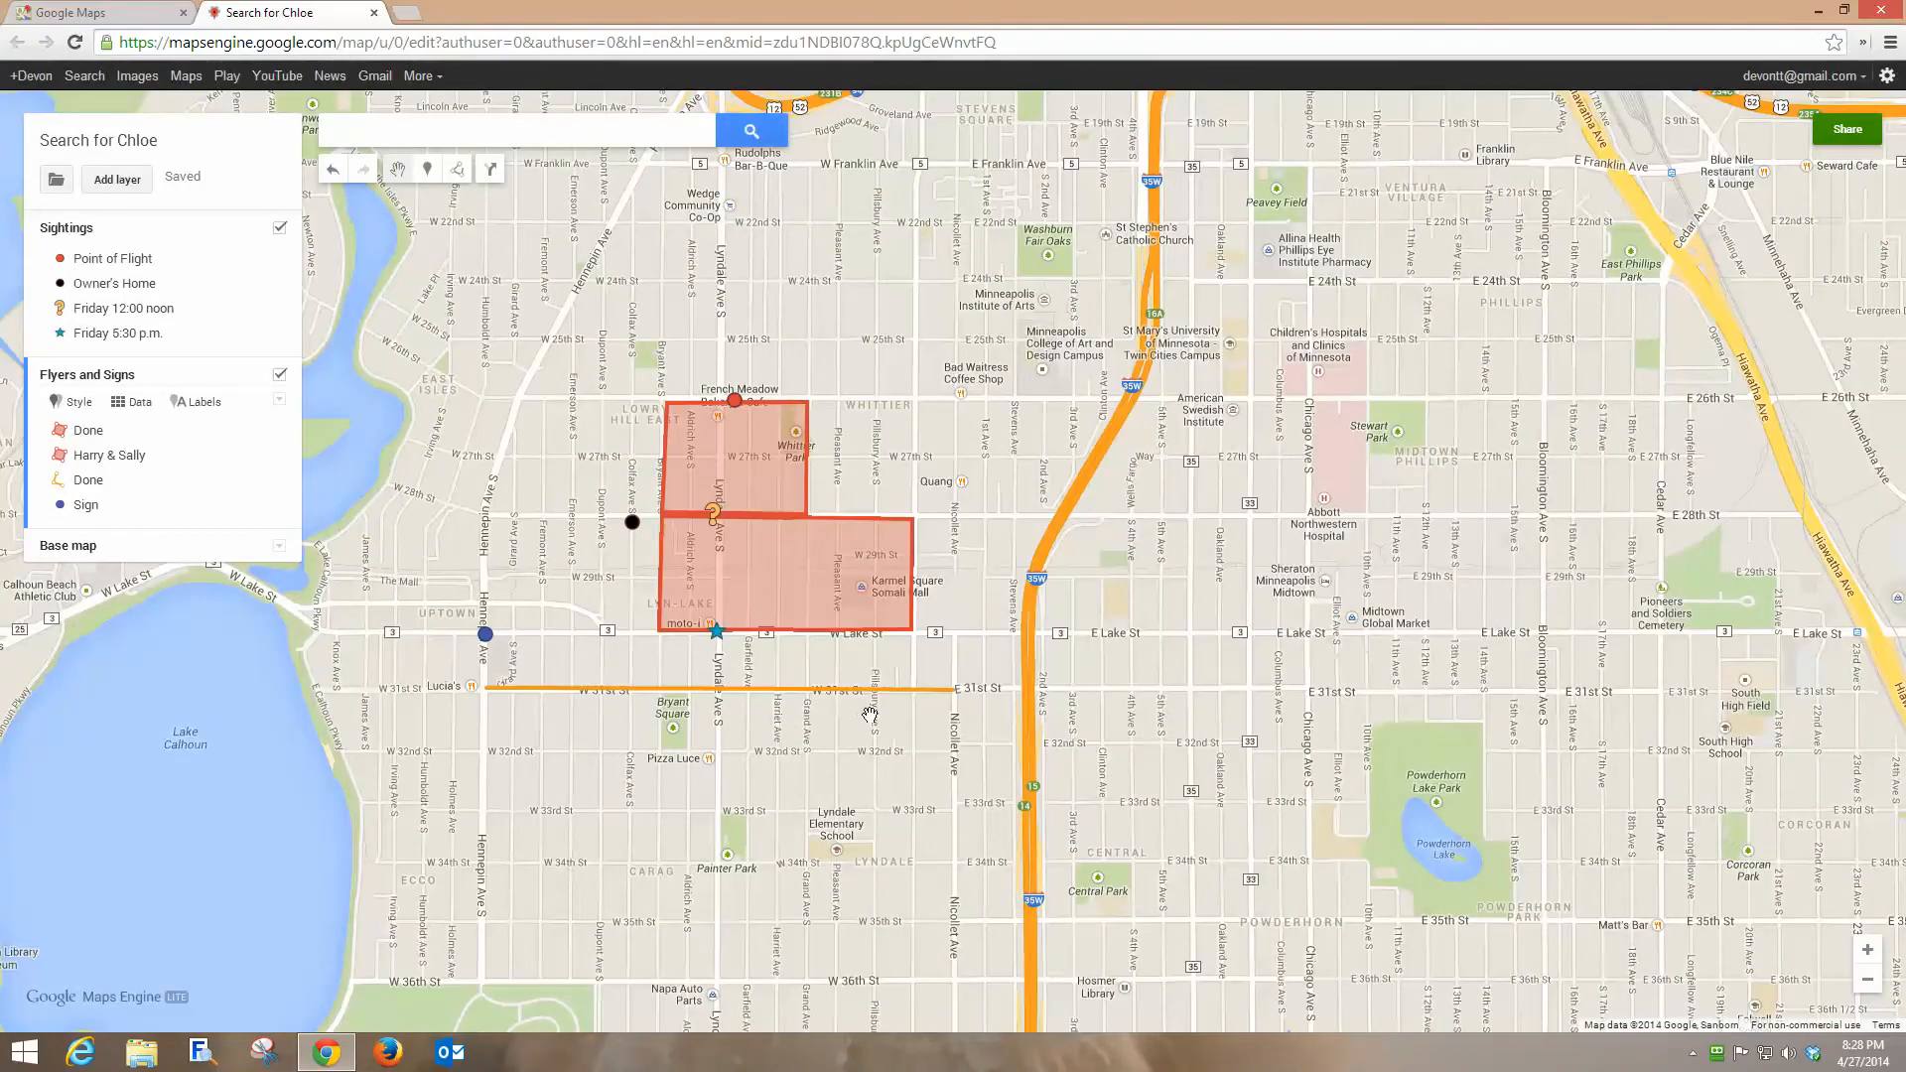
Switch the base map to satellite imagery.
left_click_drag(741, 782, 810, 515)
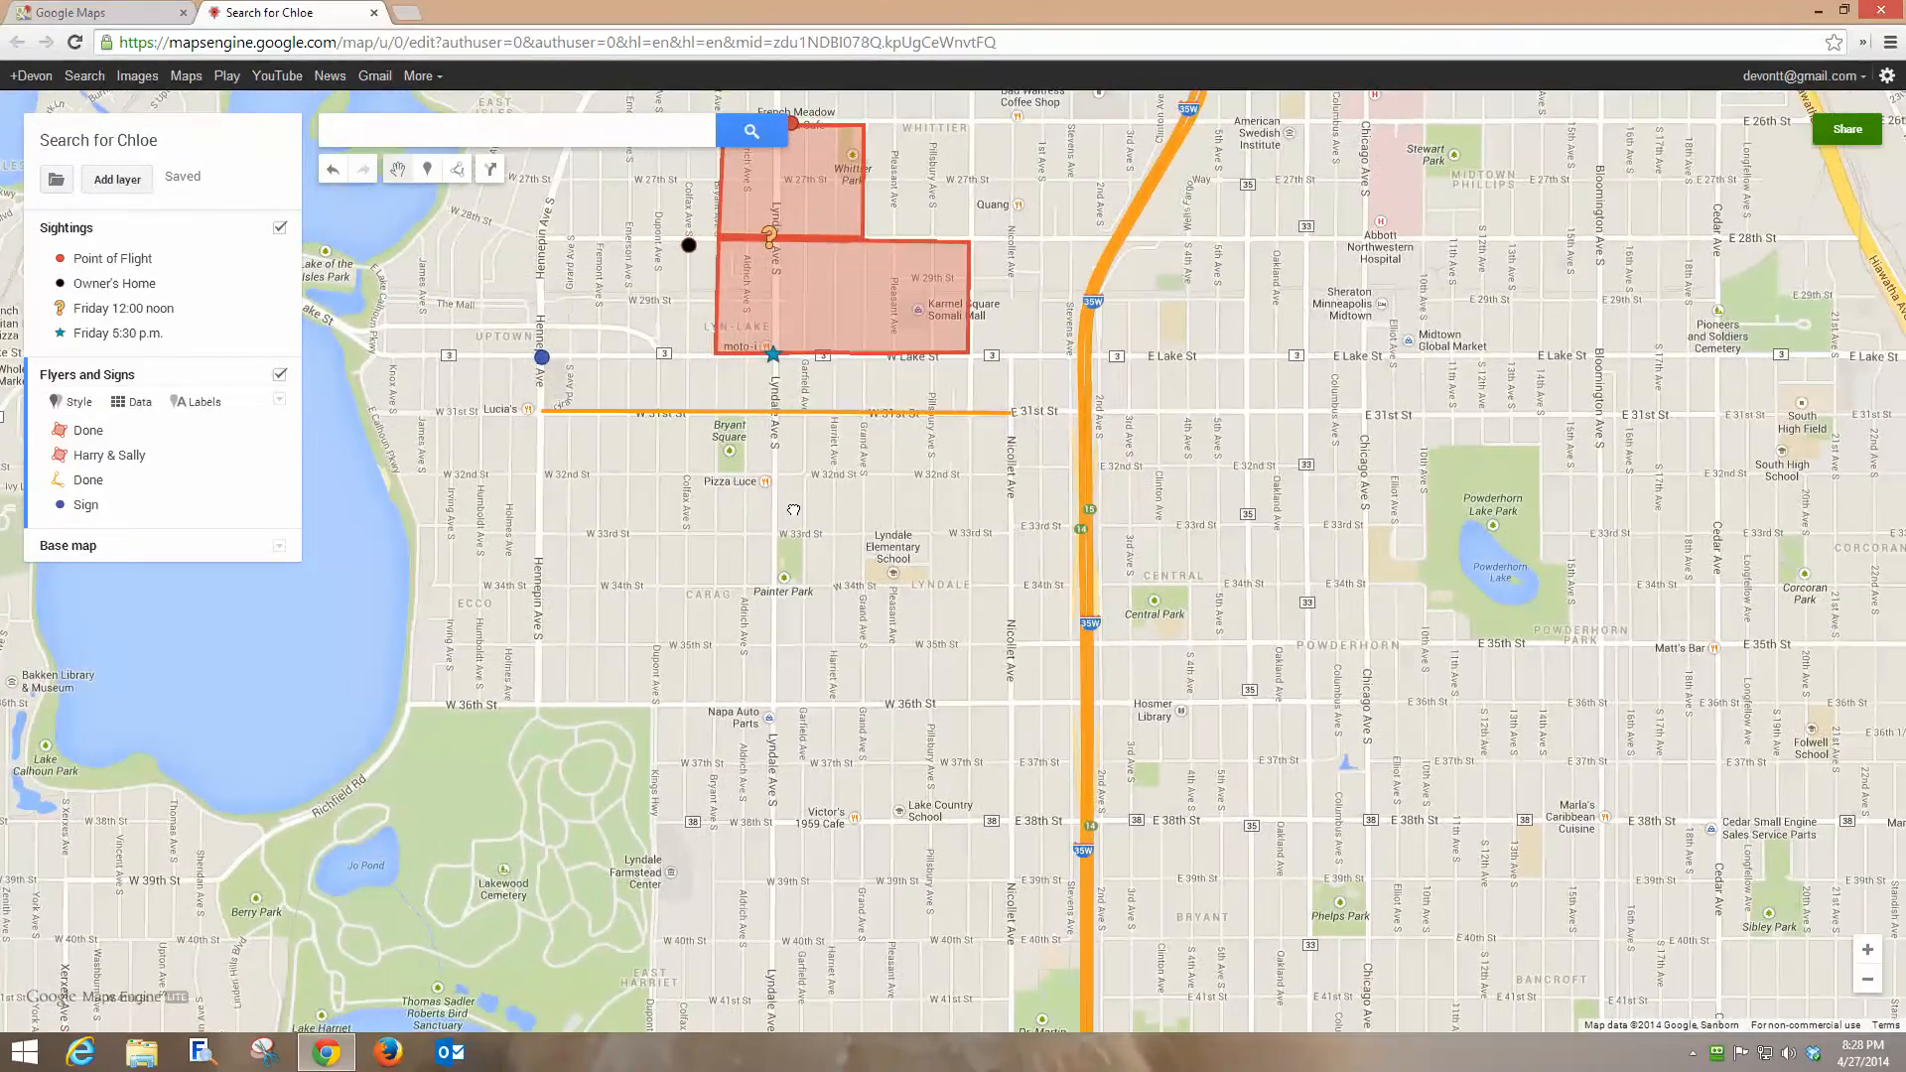
left_click_drag(613, 796, 619, 761)
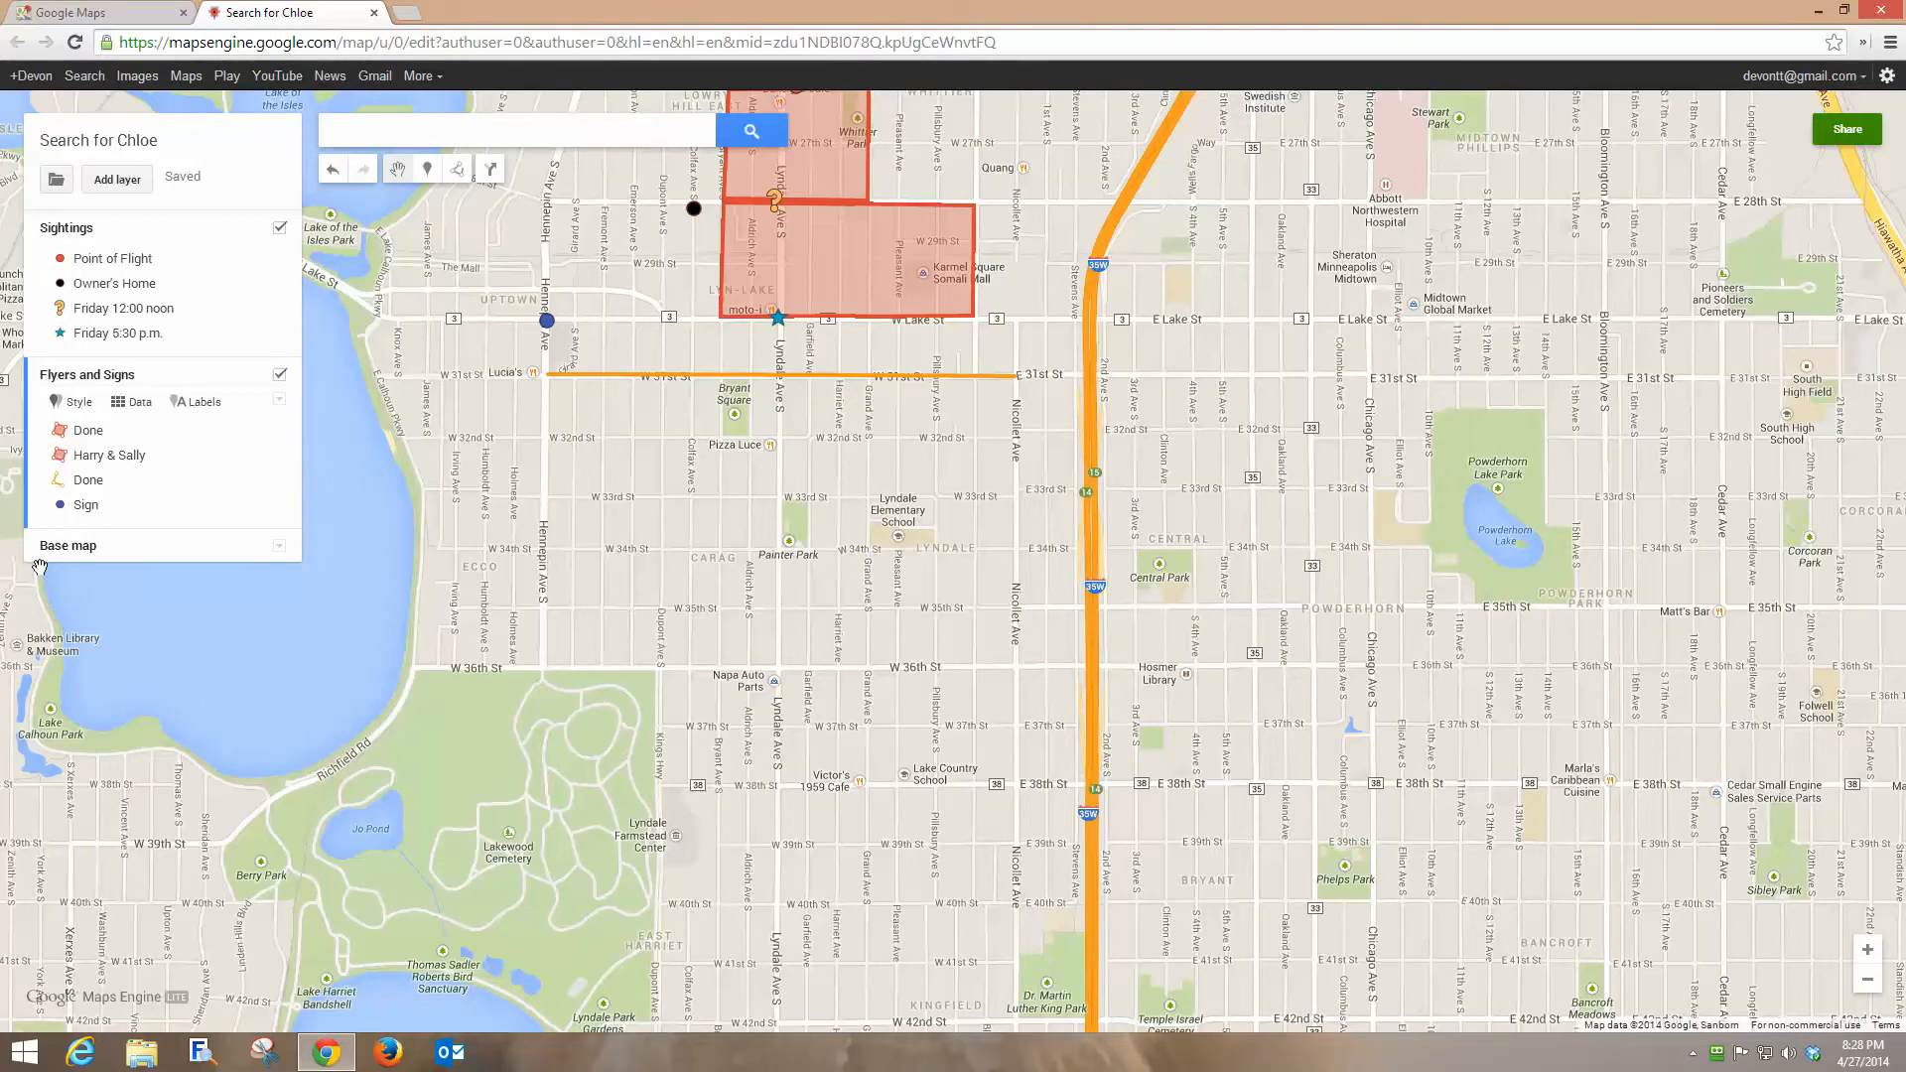
left_click(280, 548)
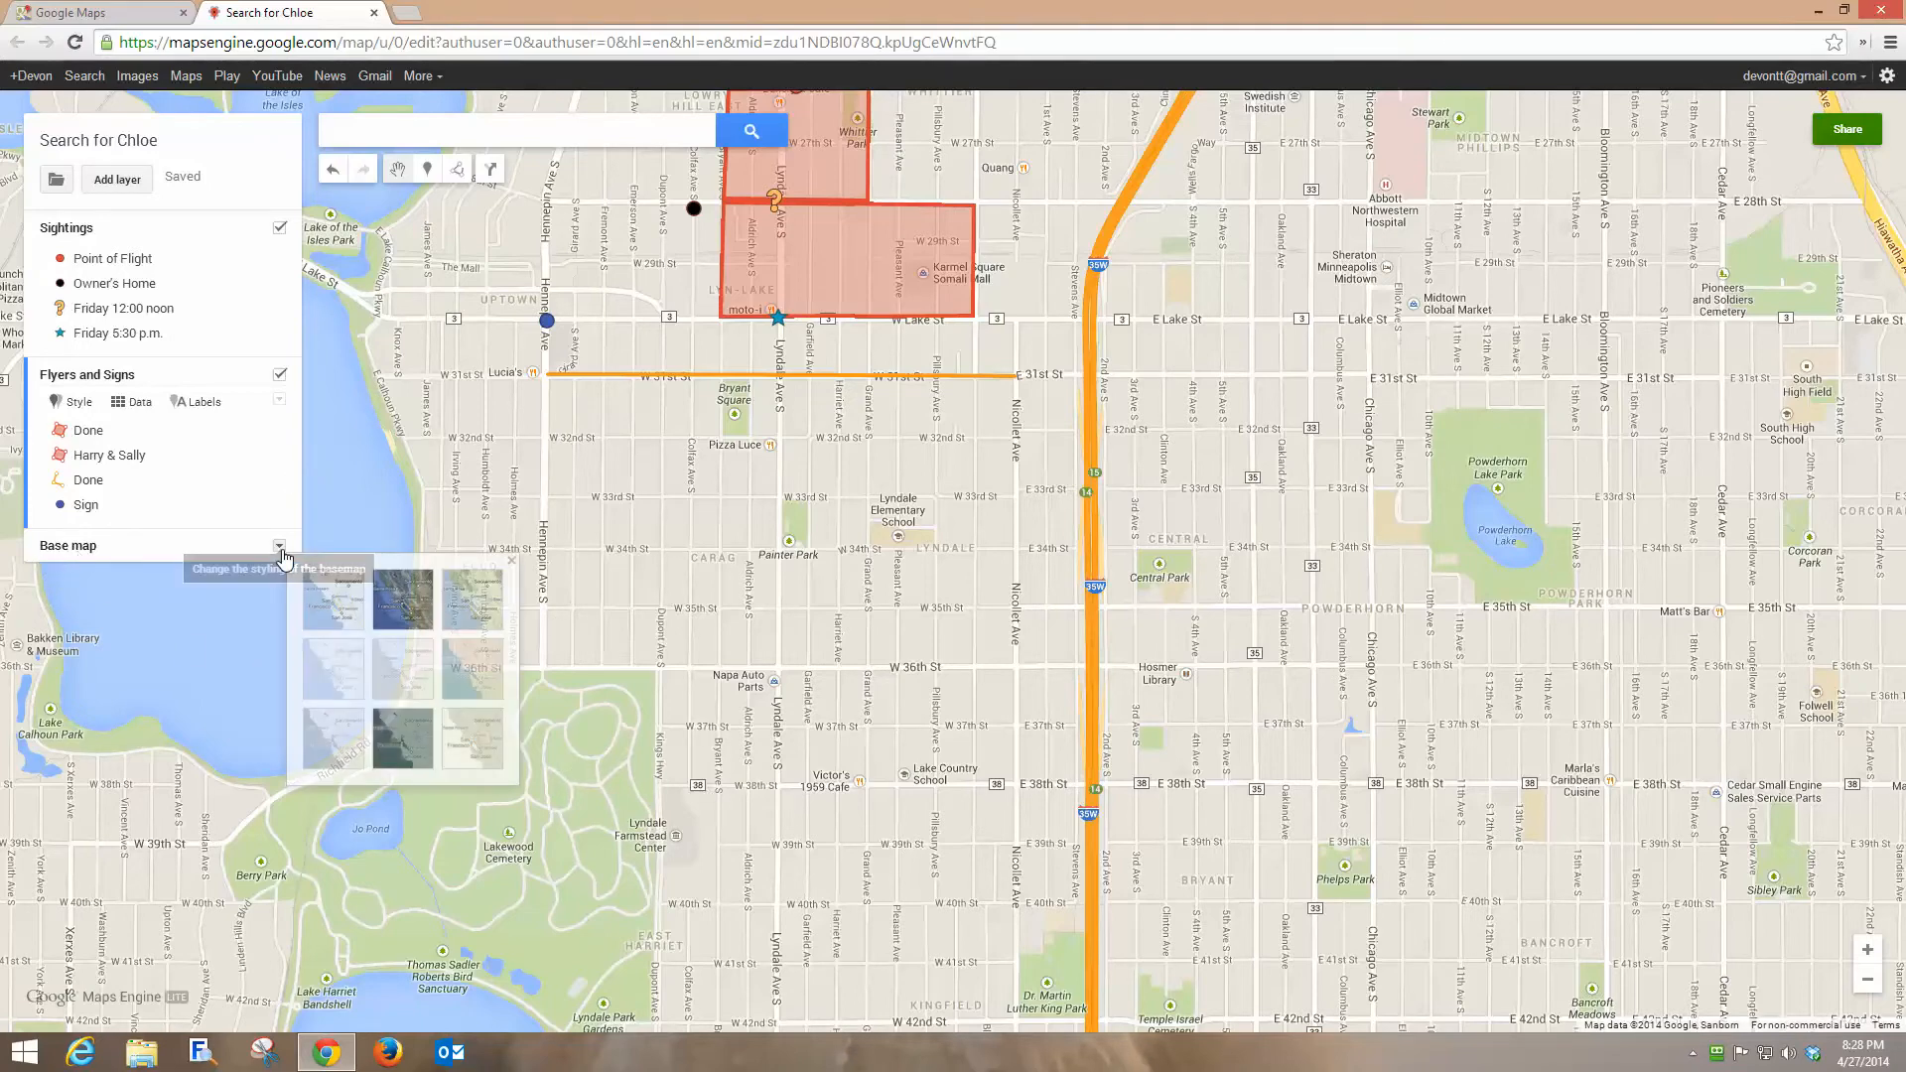
left_click(402, 607)
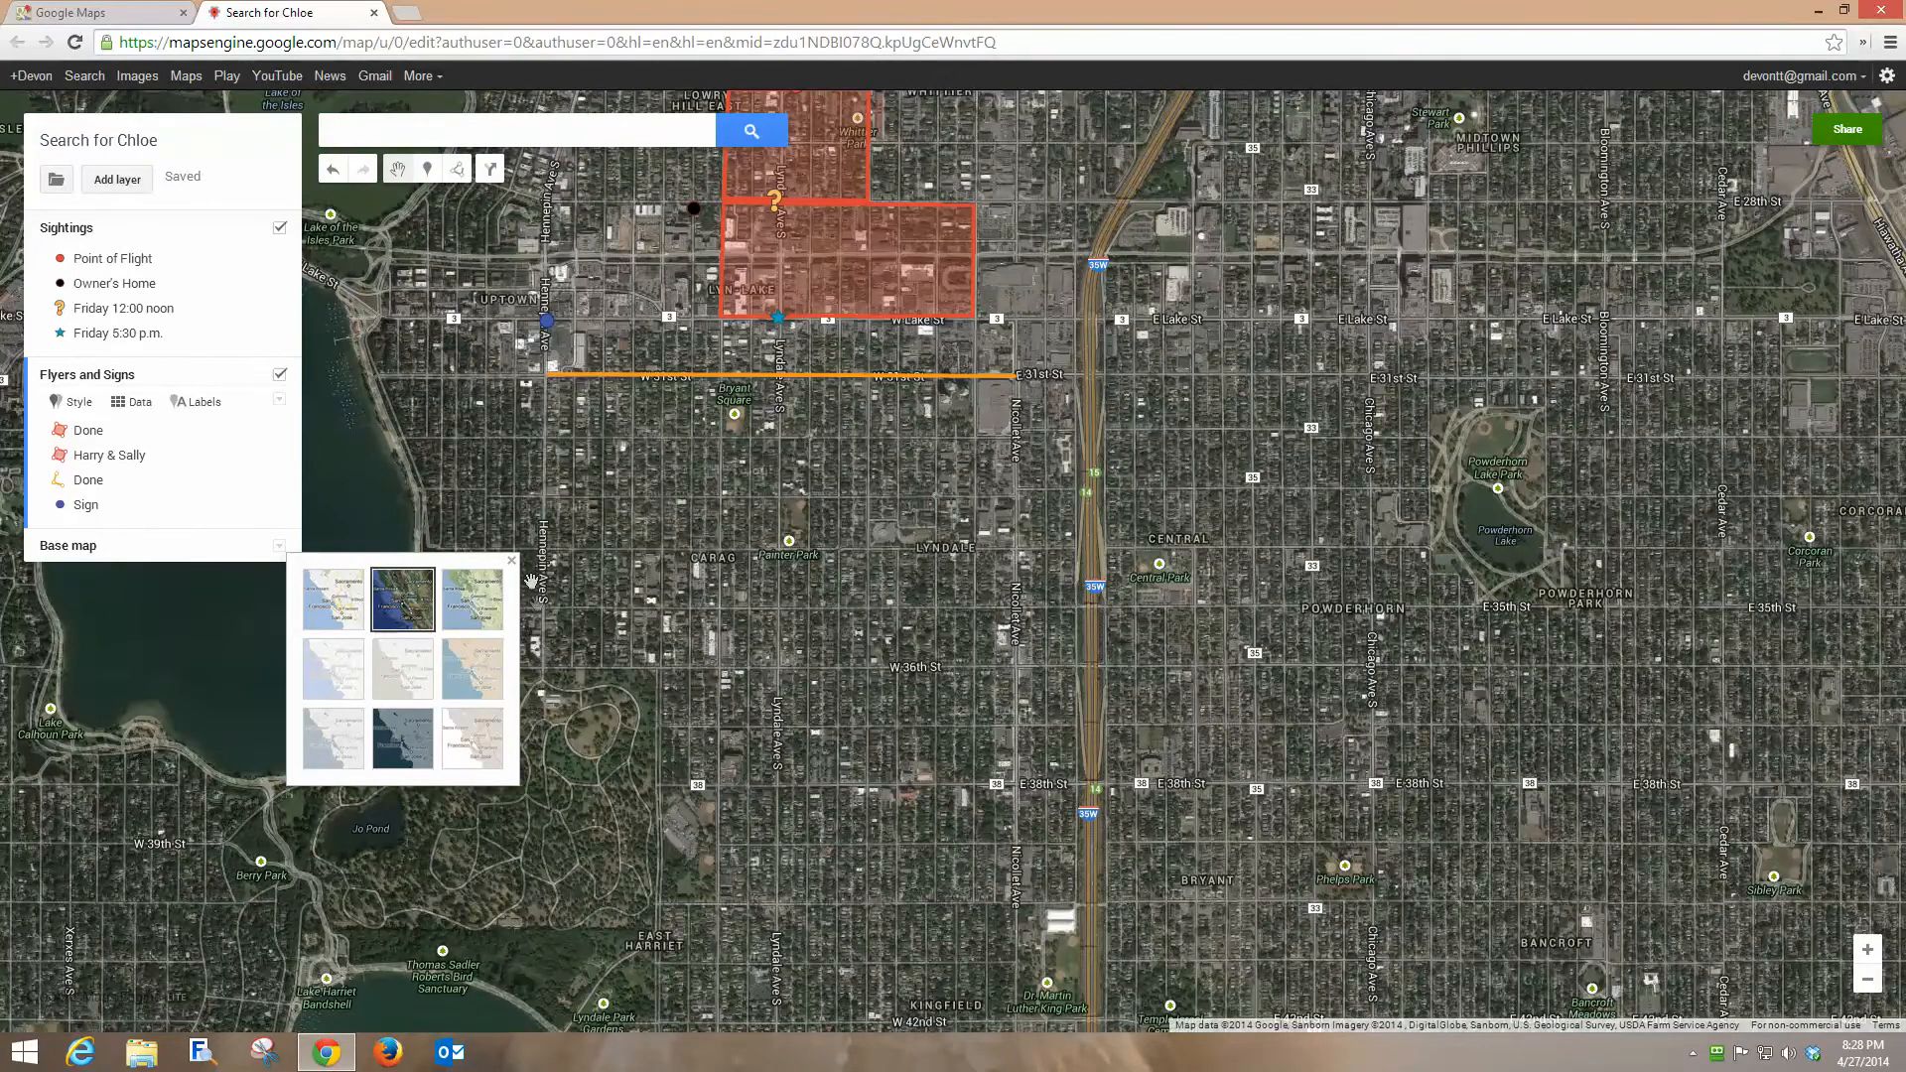
left_click(512, 560)
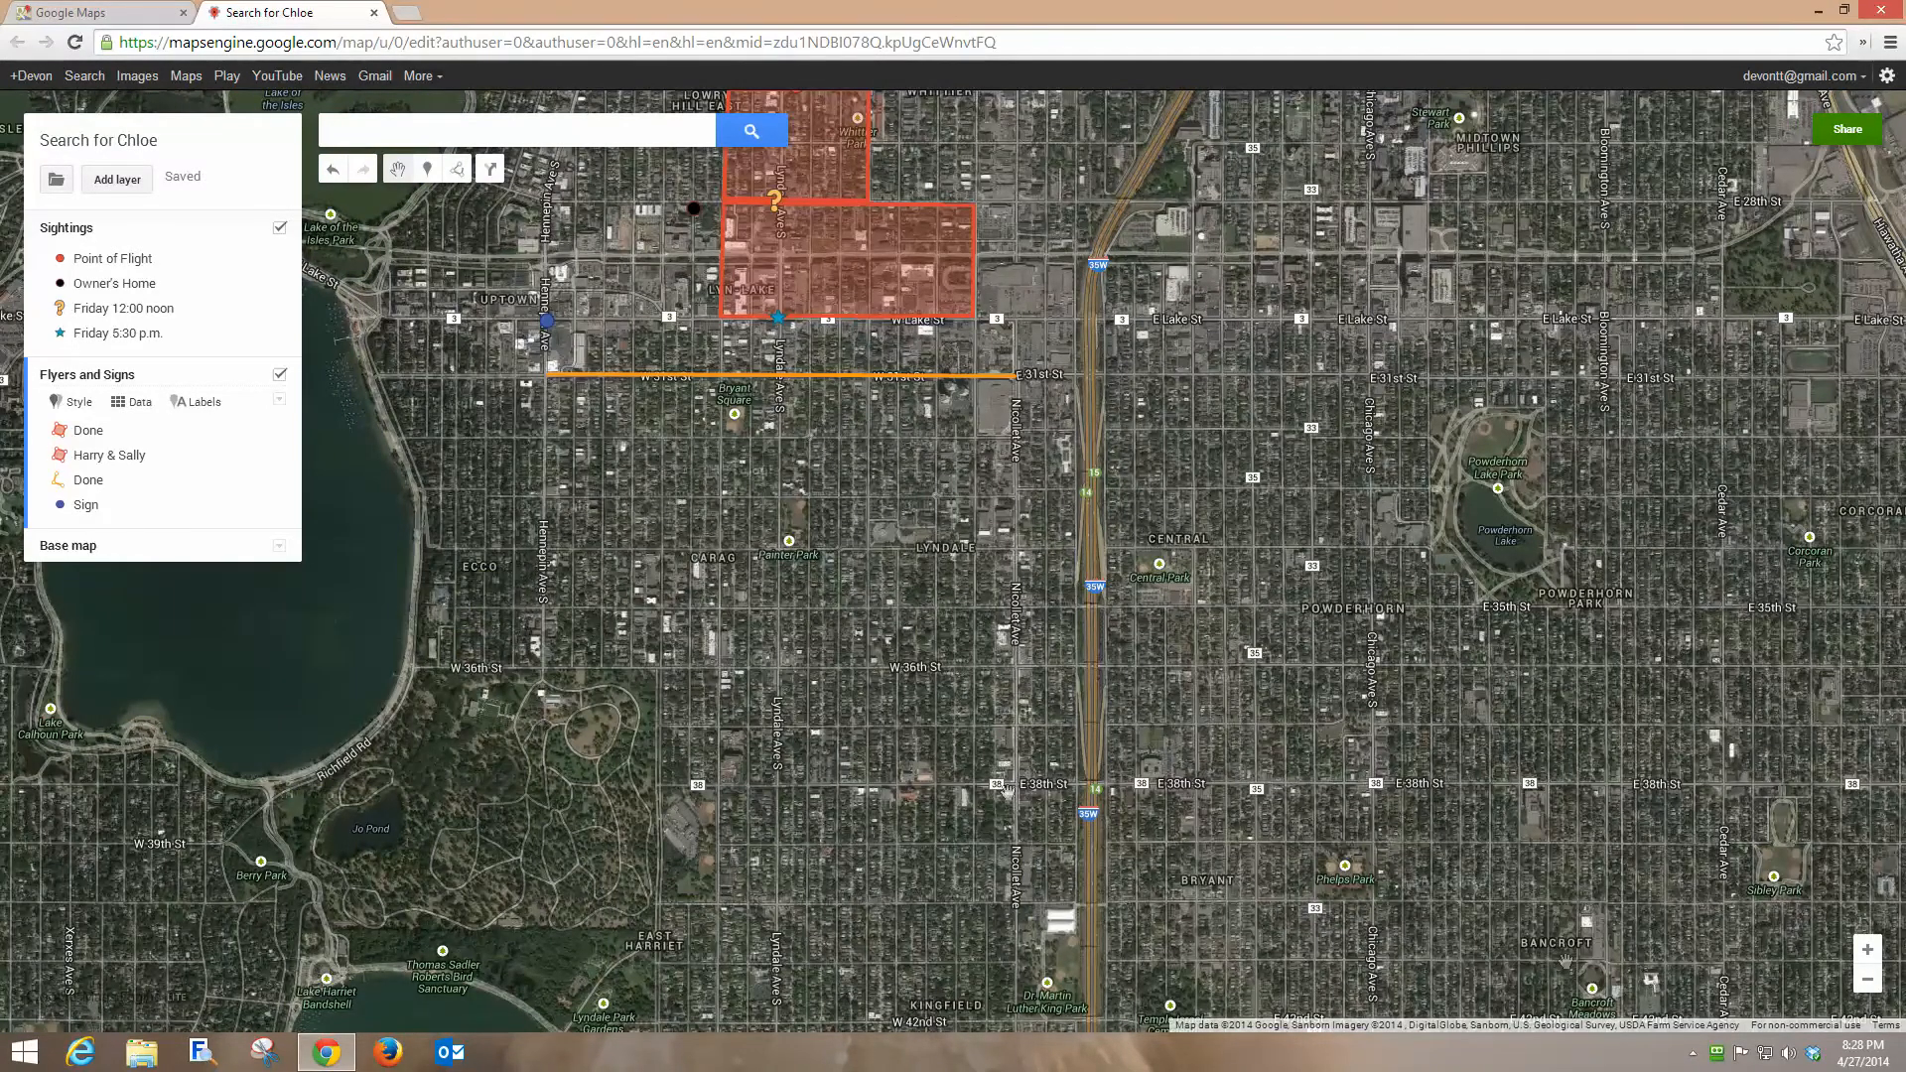
Examine the satellite imagery around the park south of W 36th St.
left_click(1867, 949)
left_click(1867, 955)
left_click_drag(774, 794, 1394, 431)
left_click_drag(908, 595, 1022, 578)
left_click_drag(581, 677, 669, 657)
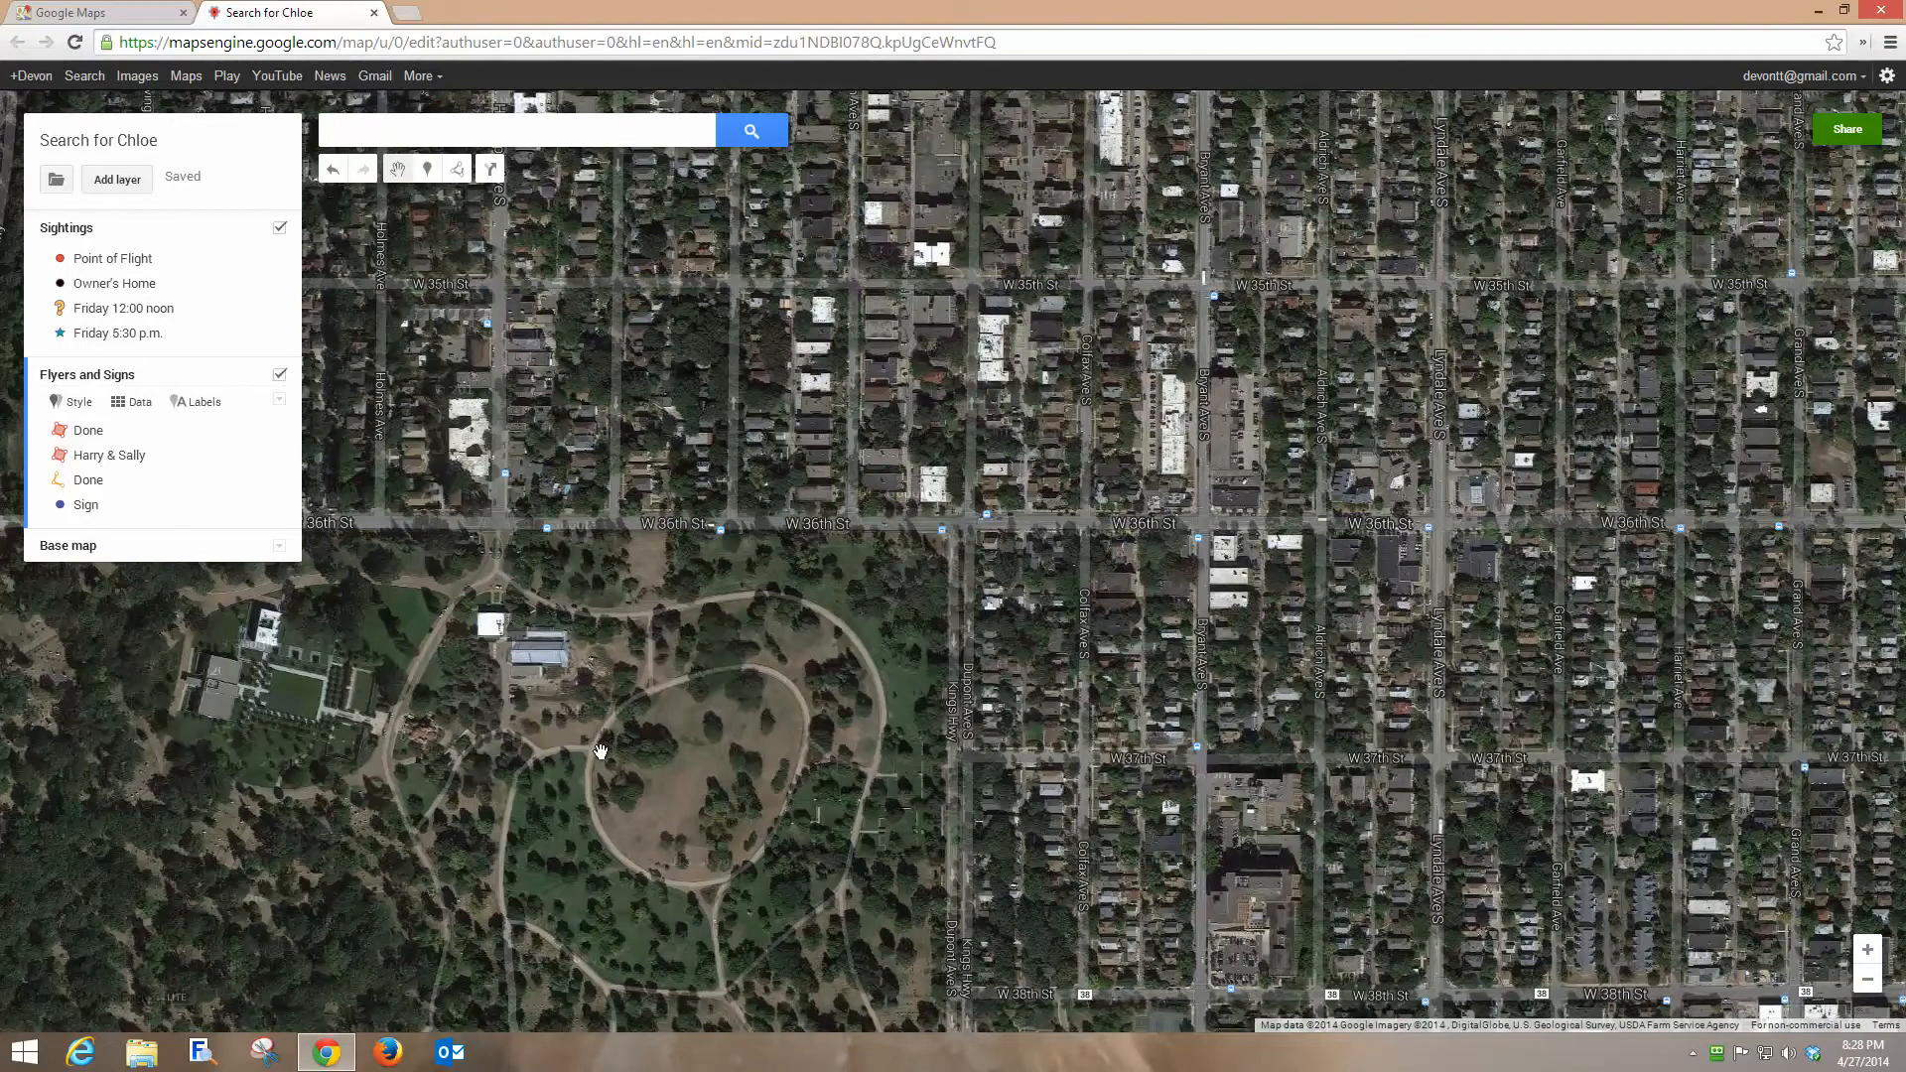
mouse_move(627, 788)
left_mouse_down()
mouse_move(553, 821)
mouse_move(642, 812)
mouse_move(620, 808)
left_mouse_up()
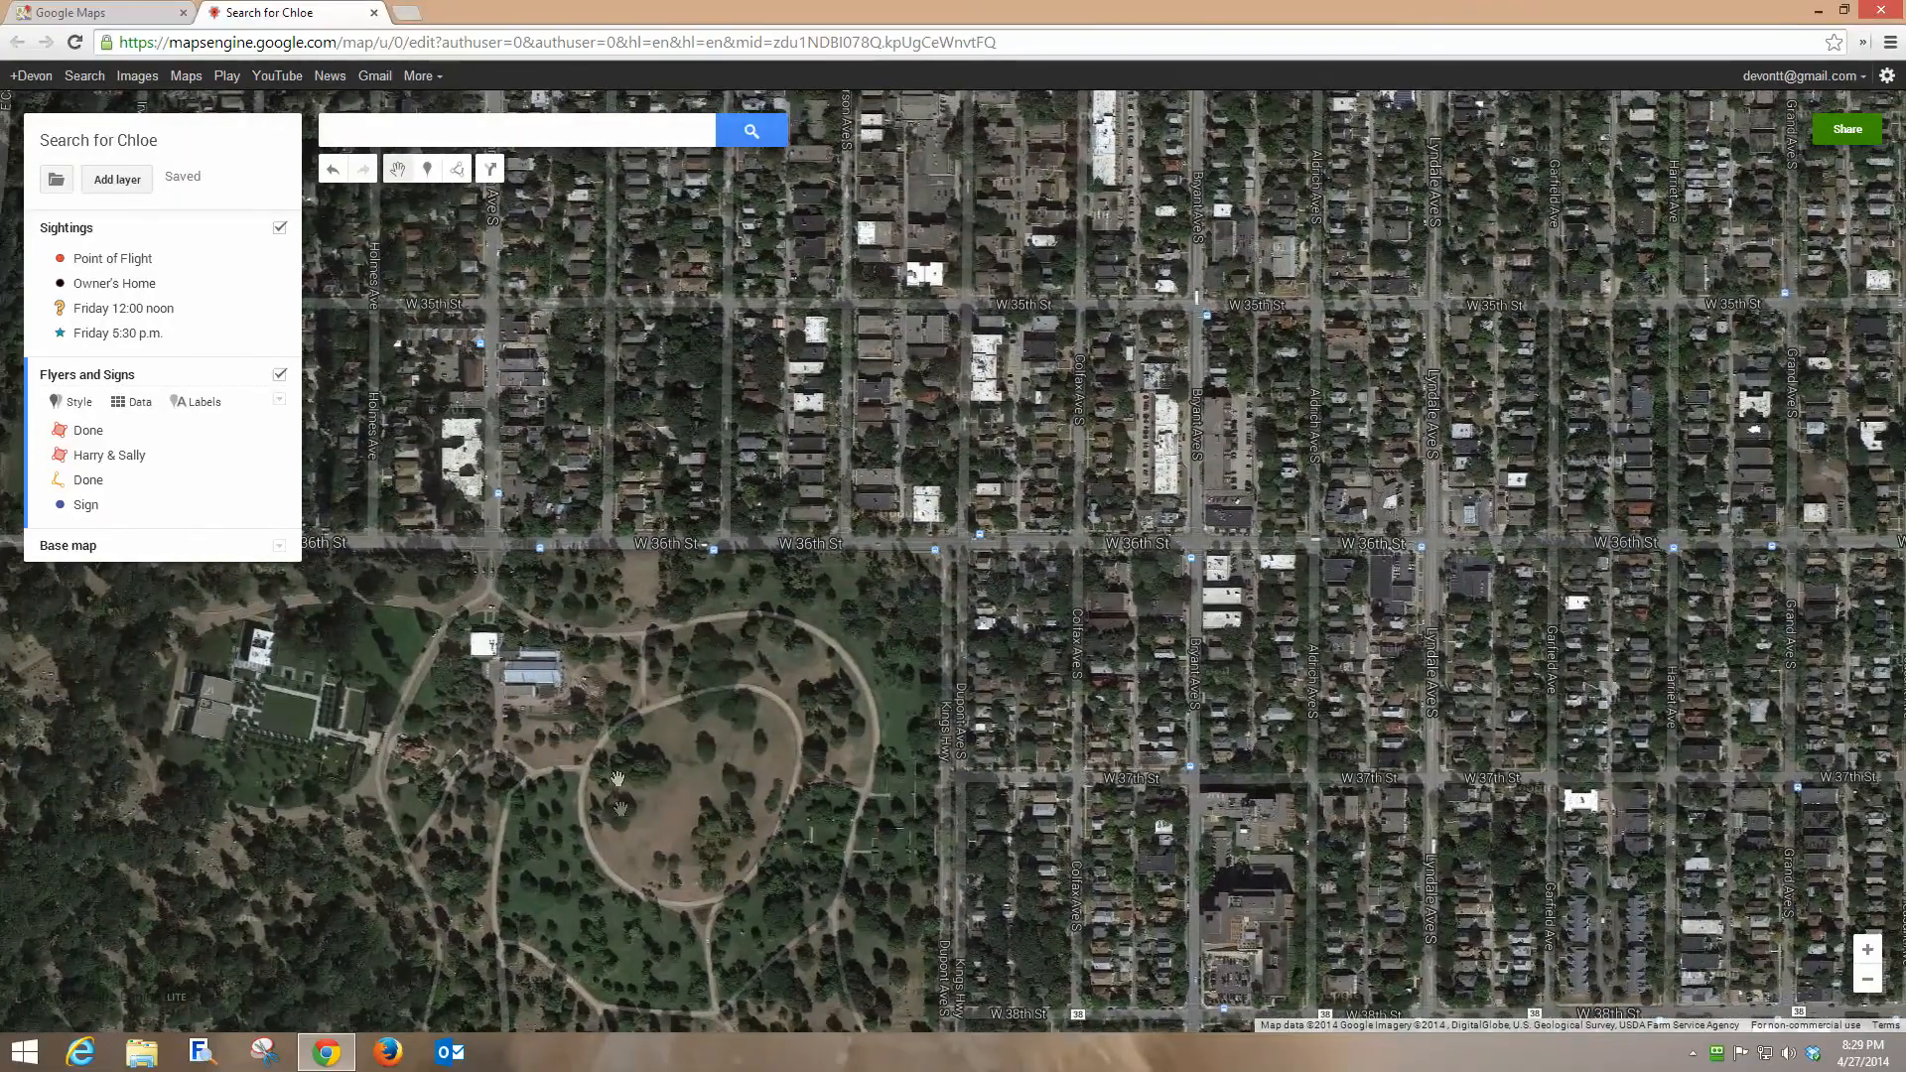
Change the map's sharing visibility to Specific people and close the sharing settings.
left_click(1847, 129)
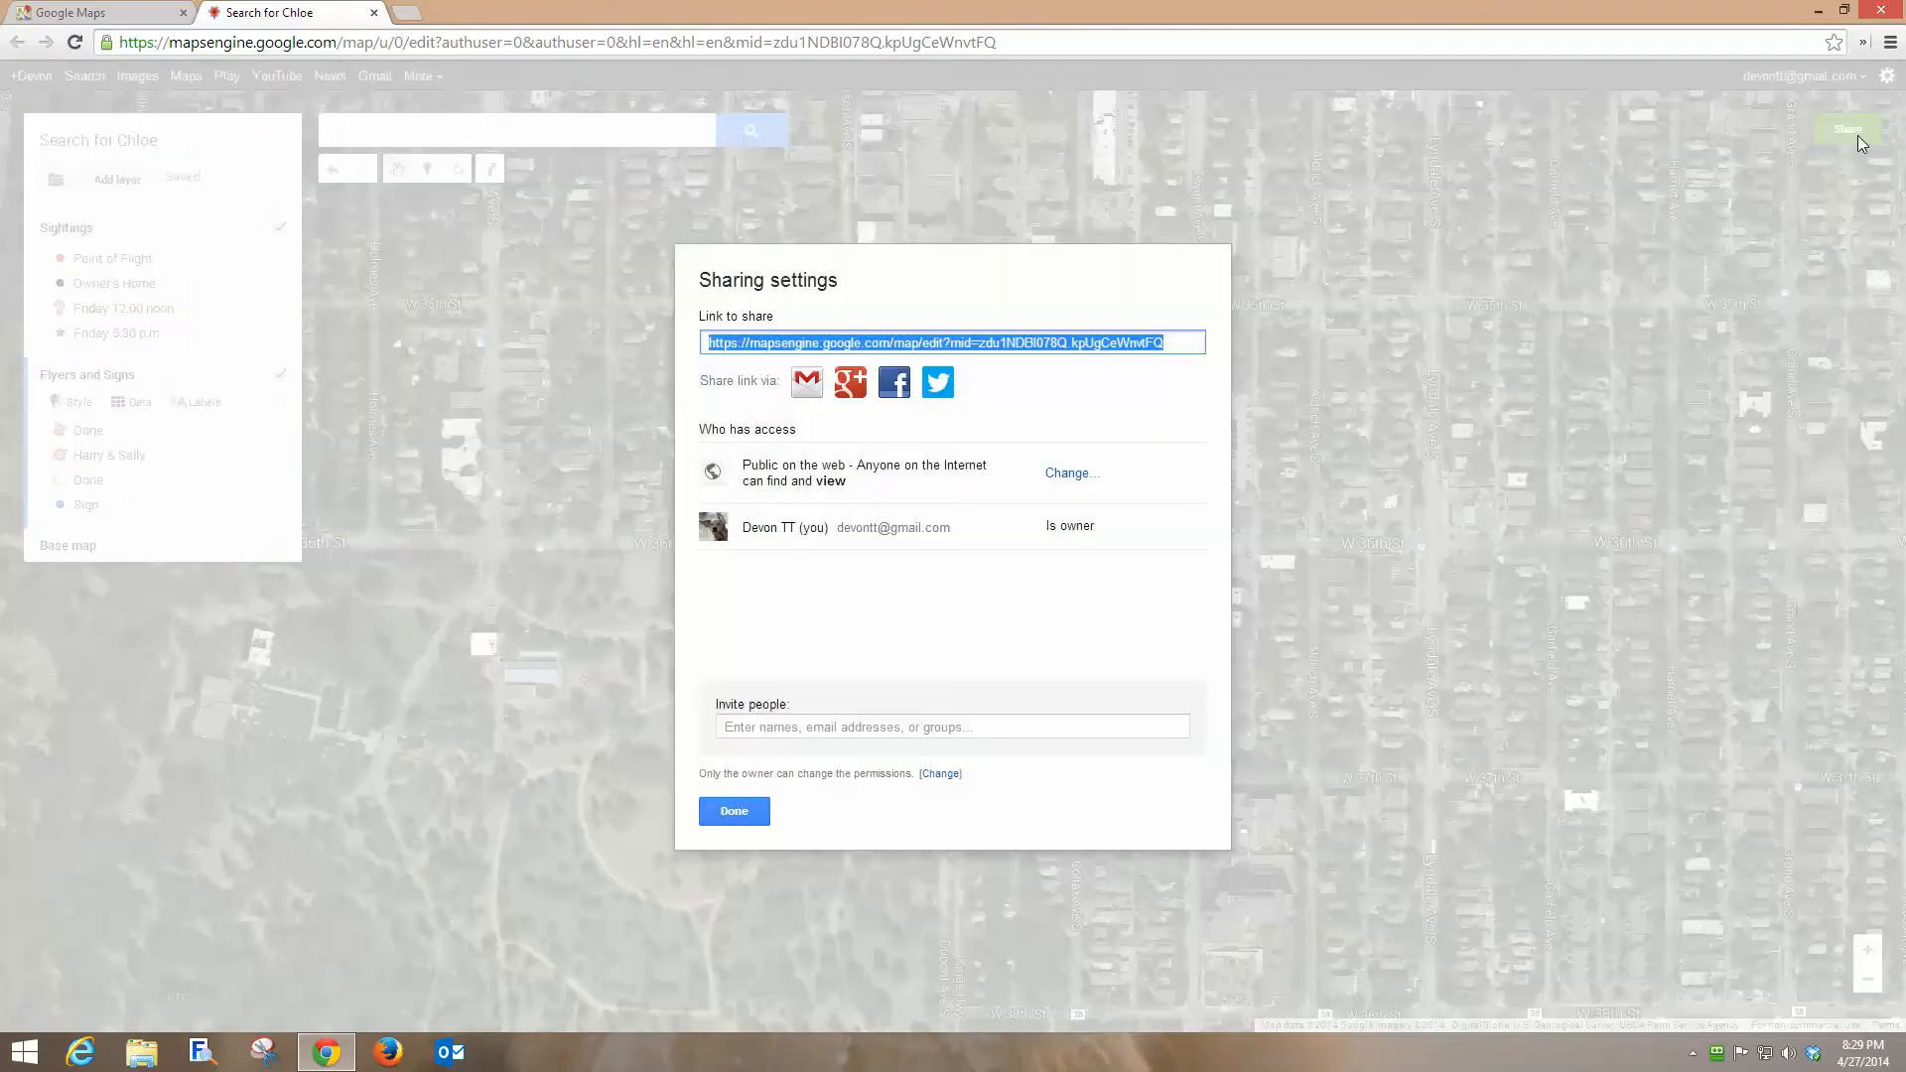
left_click(1072, 474)
left_click(738, 576)
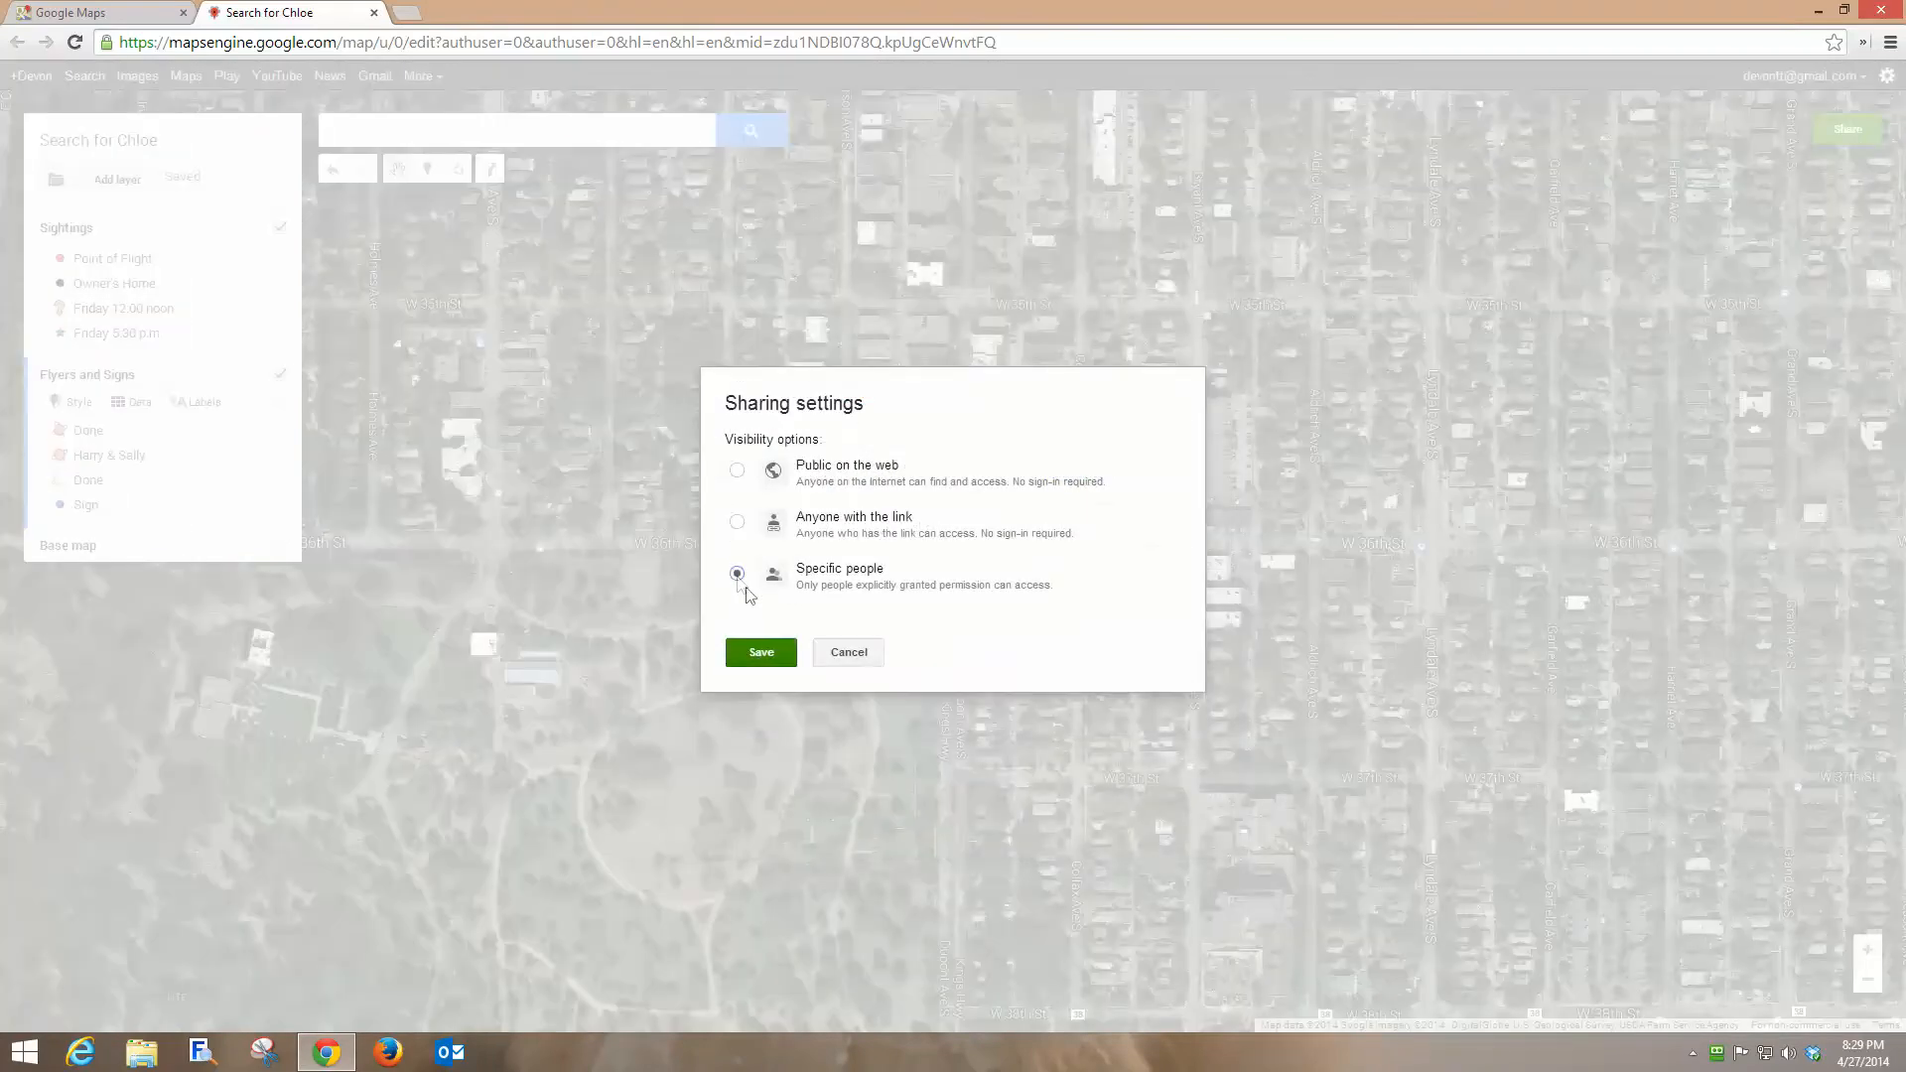
left_click(762, 653)
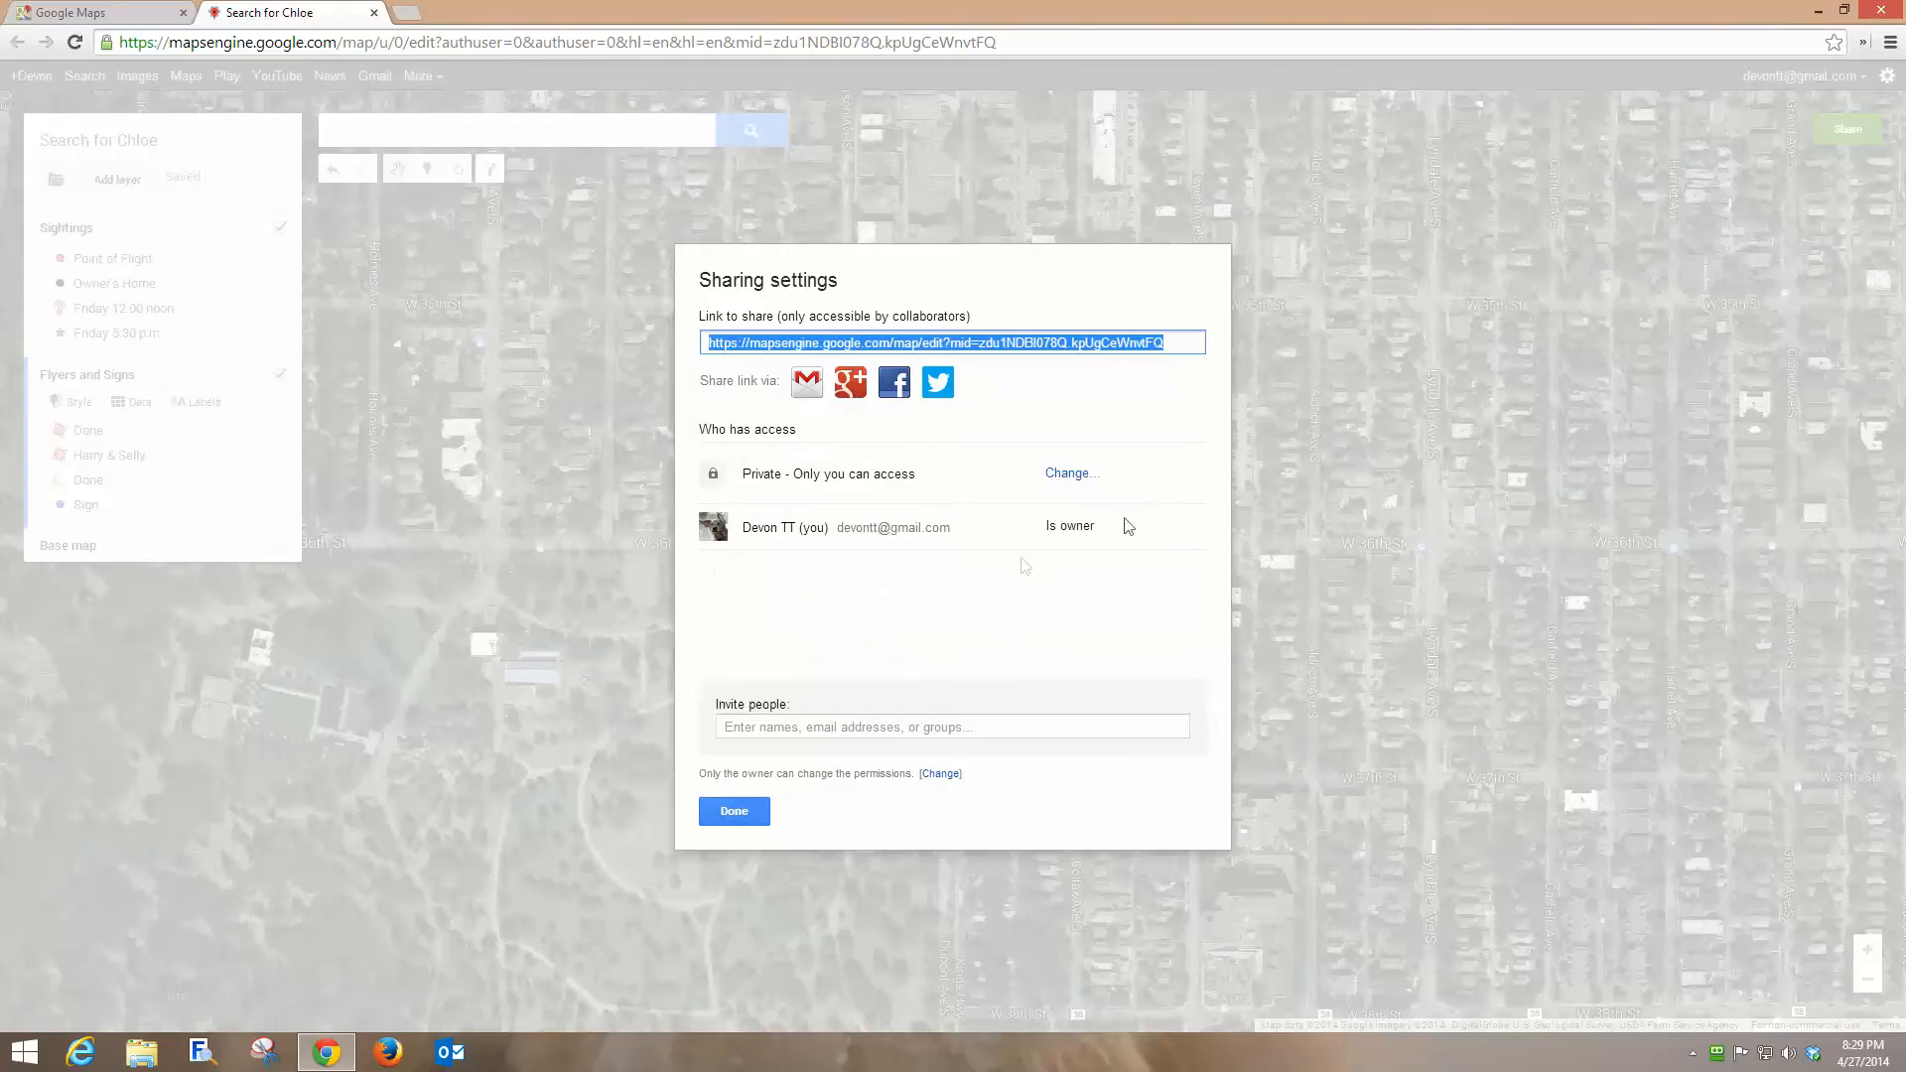
left_click(734, 812)
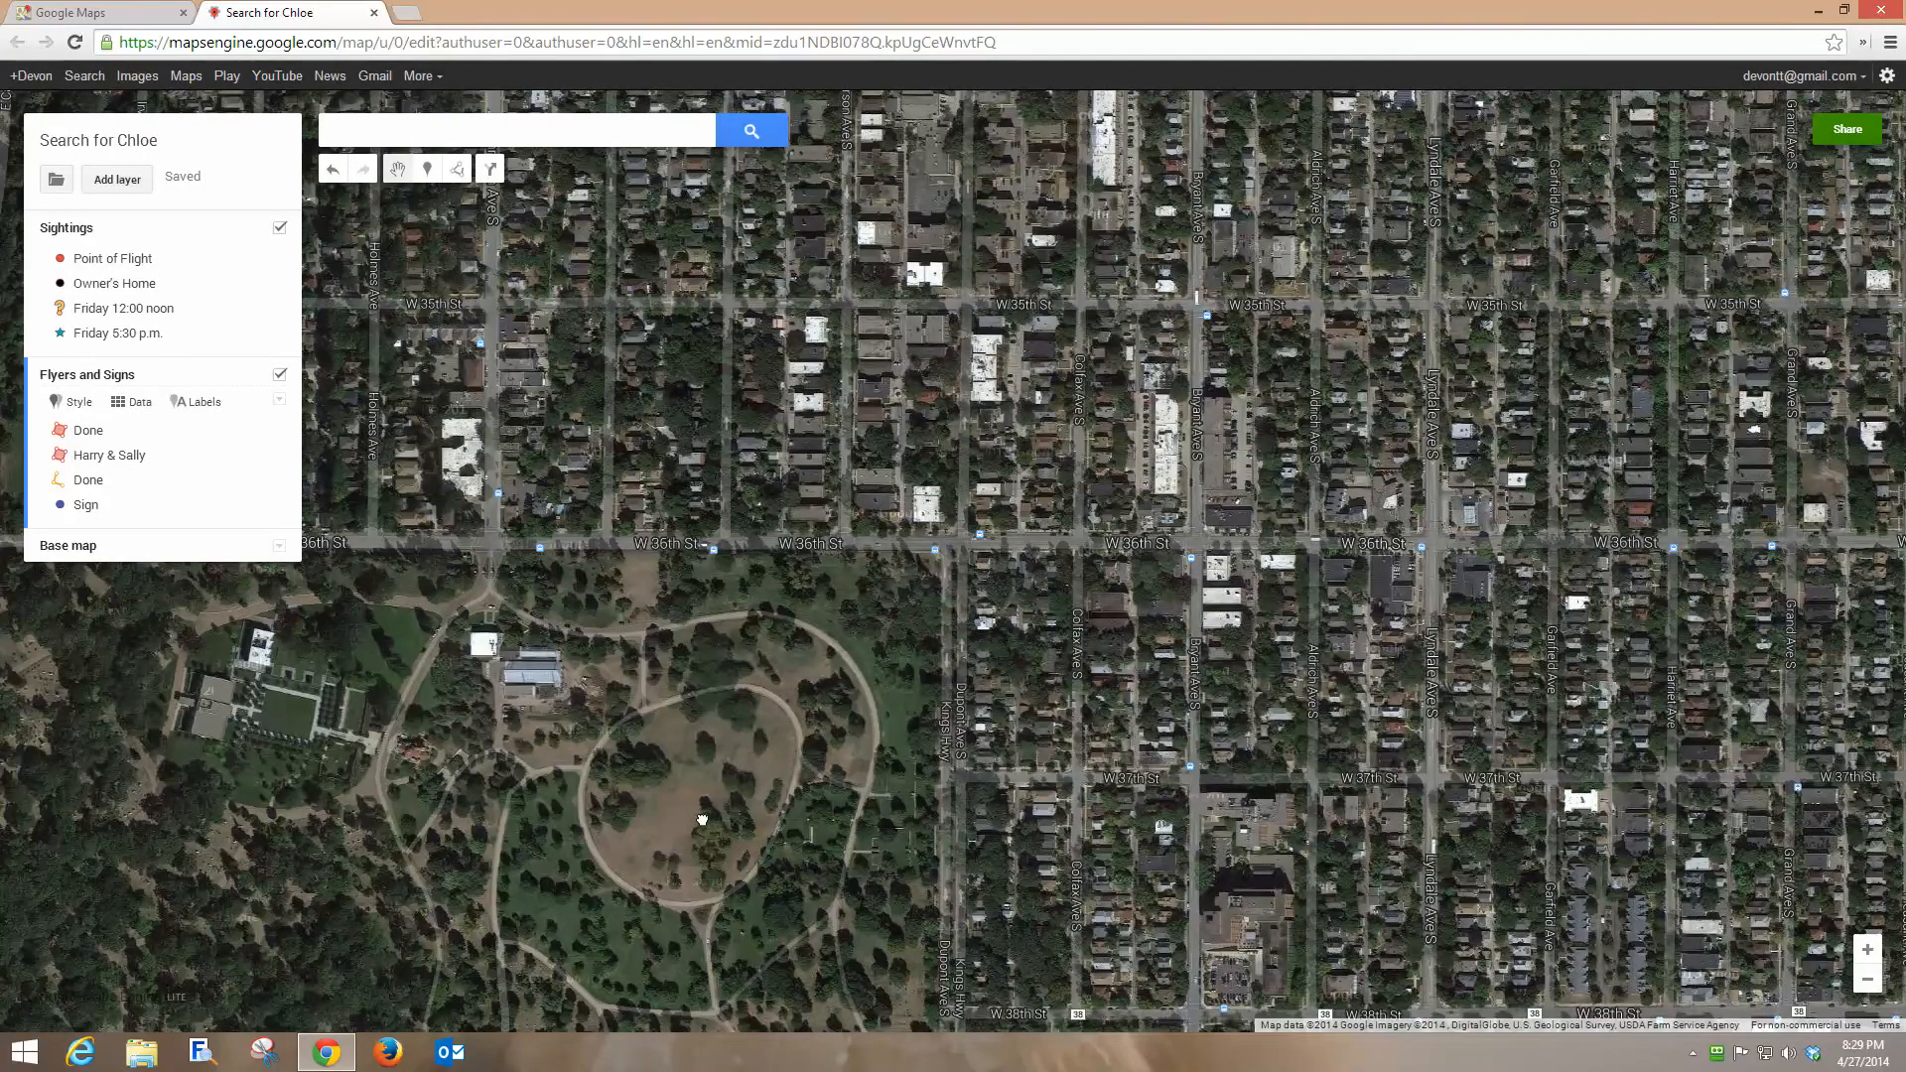
left_click_drag(701, 820, 732, 731)
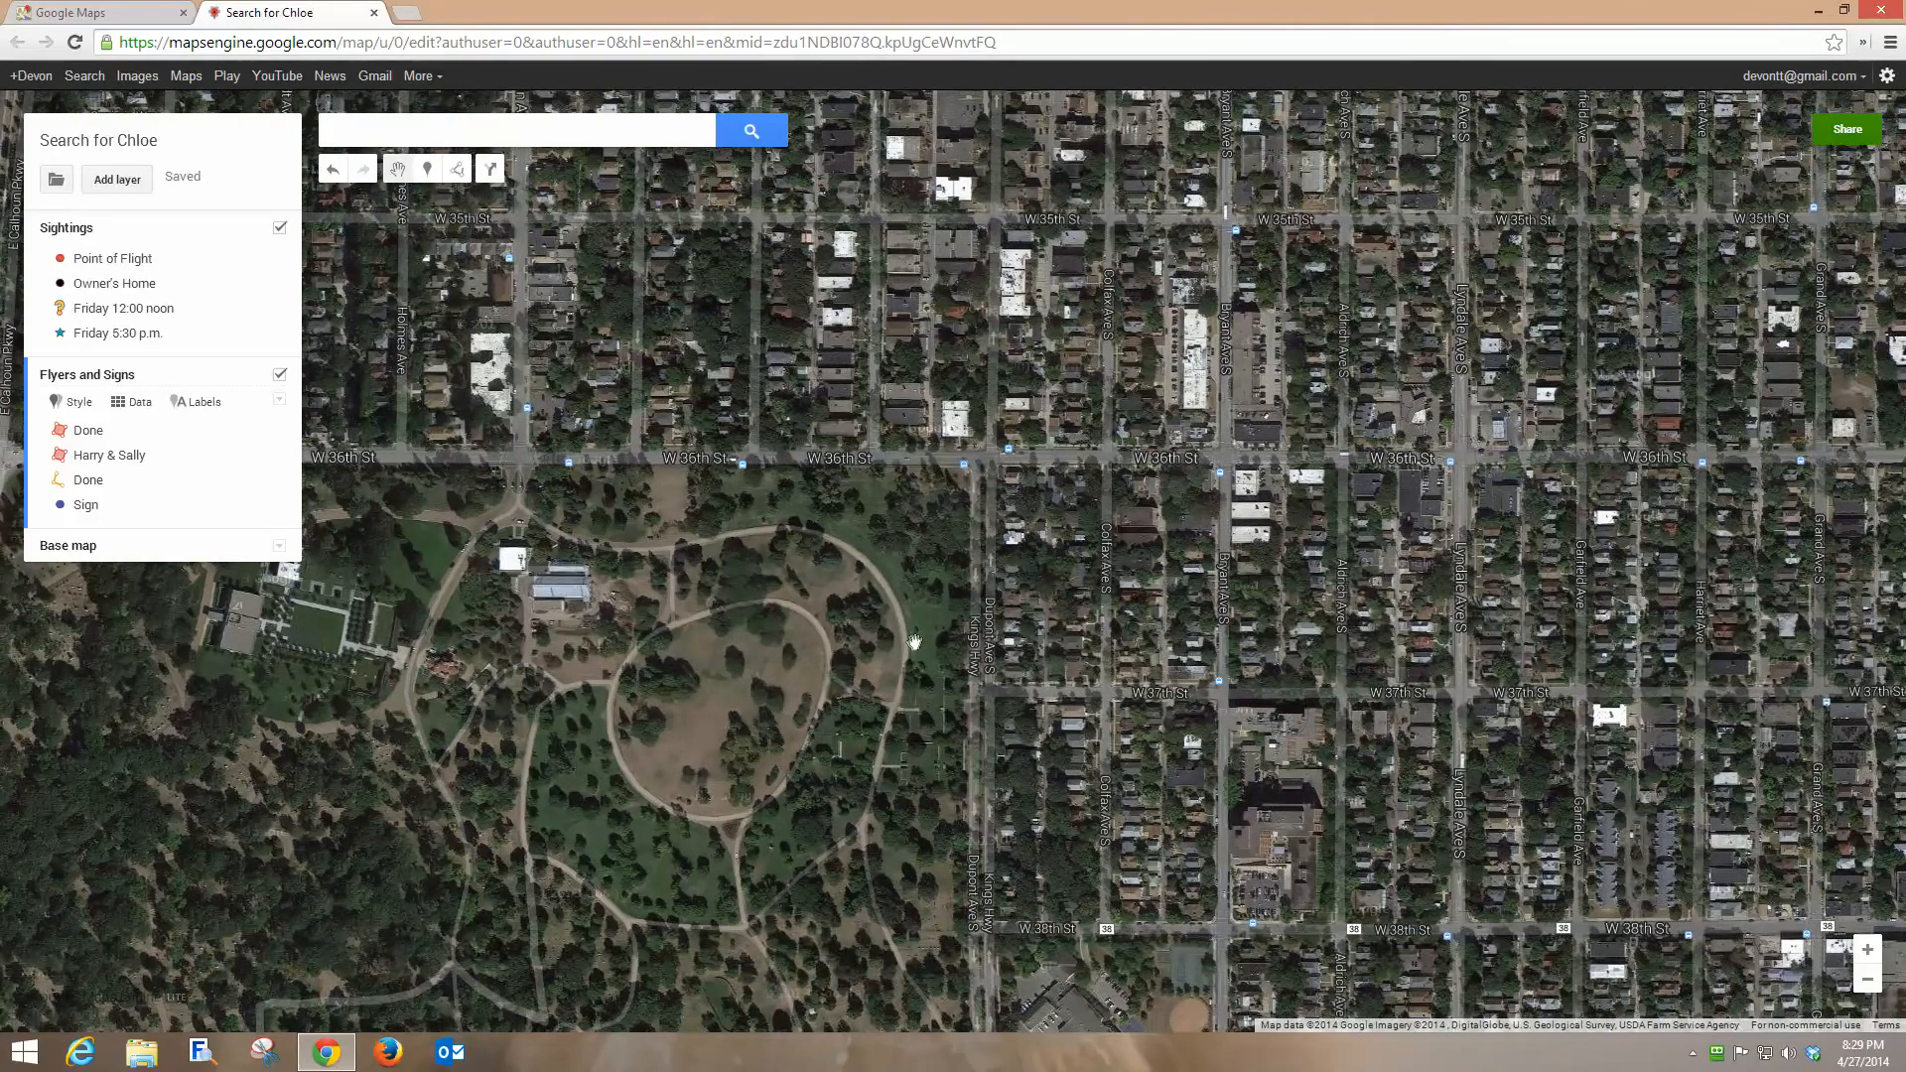